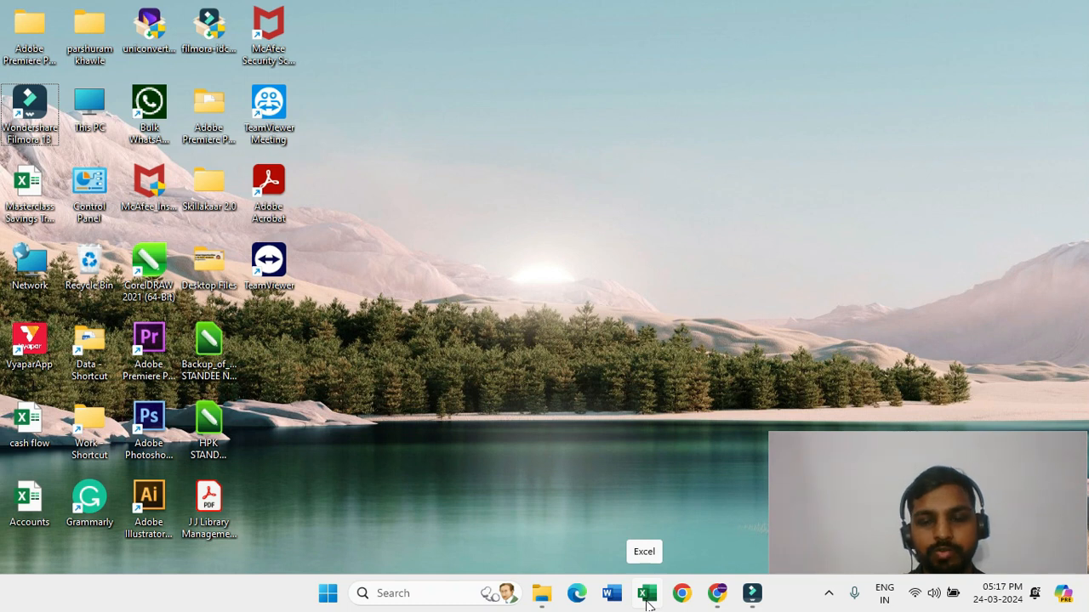
Step: Search Windows for Excel, open it and create a blank workbook
click(394, 593)
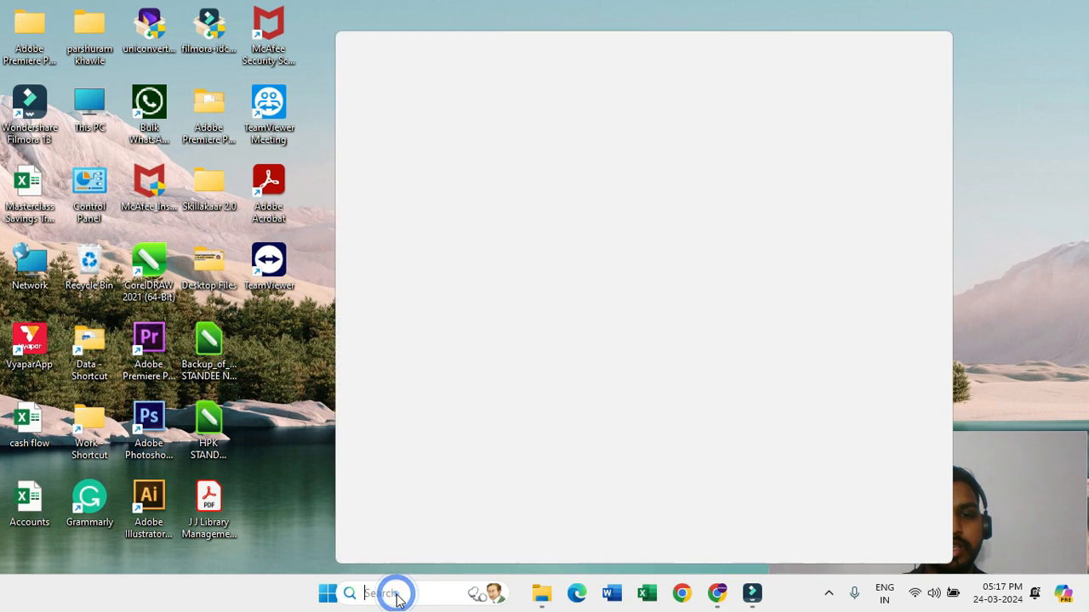
text(Exce)
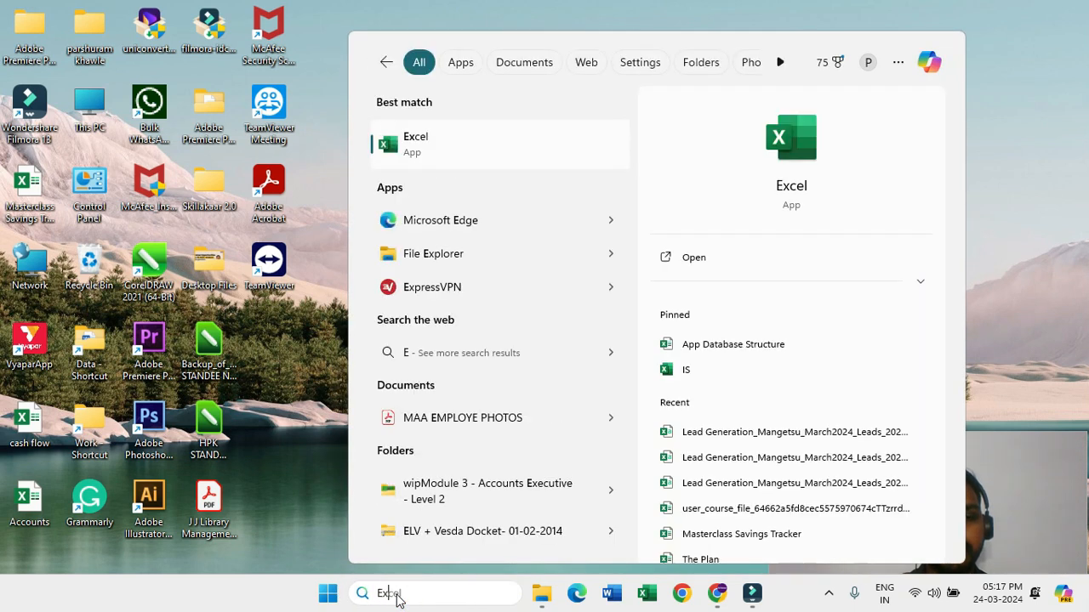
text(l)
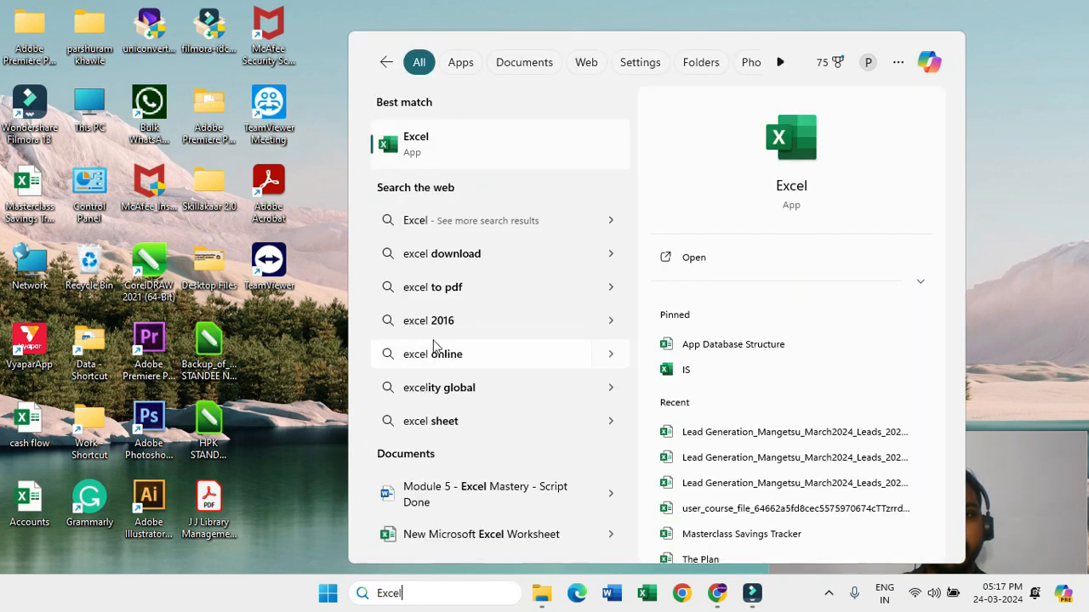
click(430, 148)
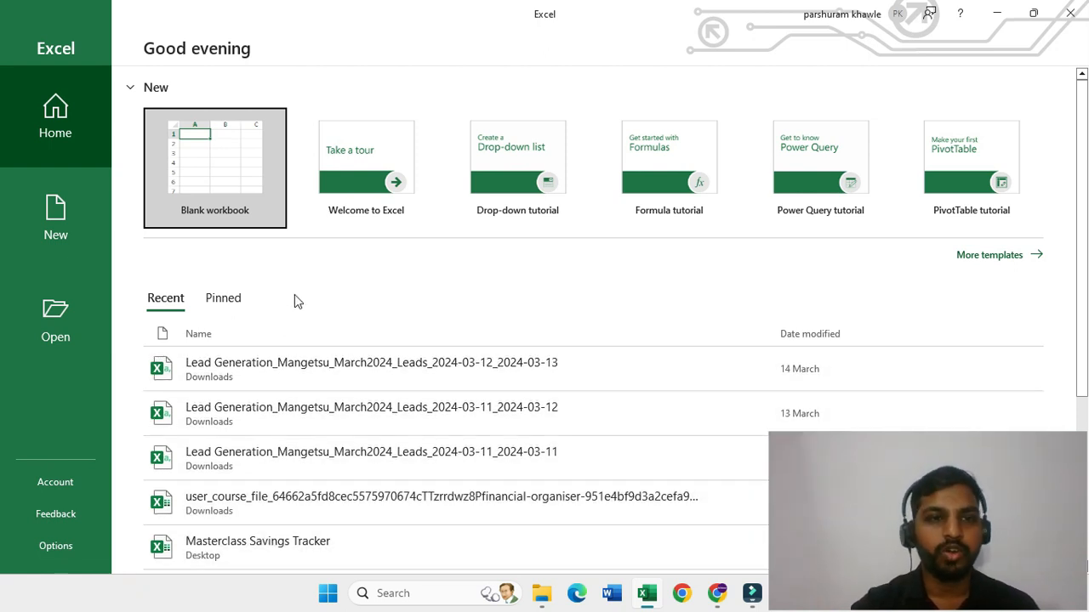
click(208, 168)
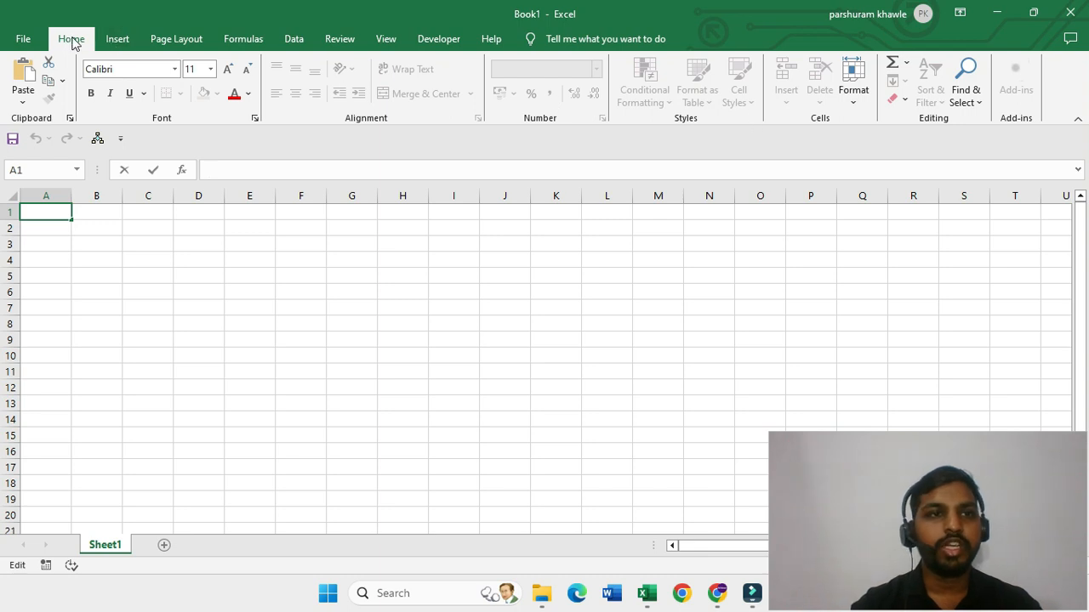
click(117, 39)
click(185, 40)
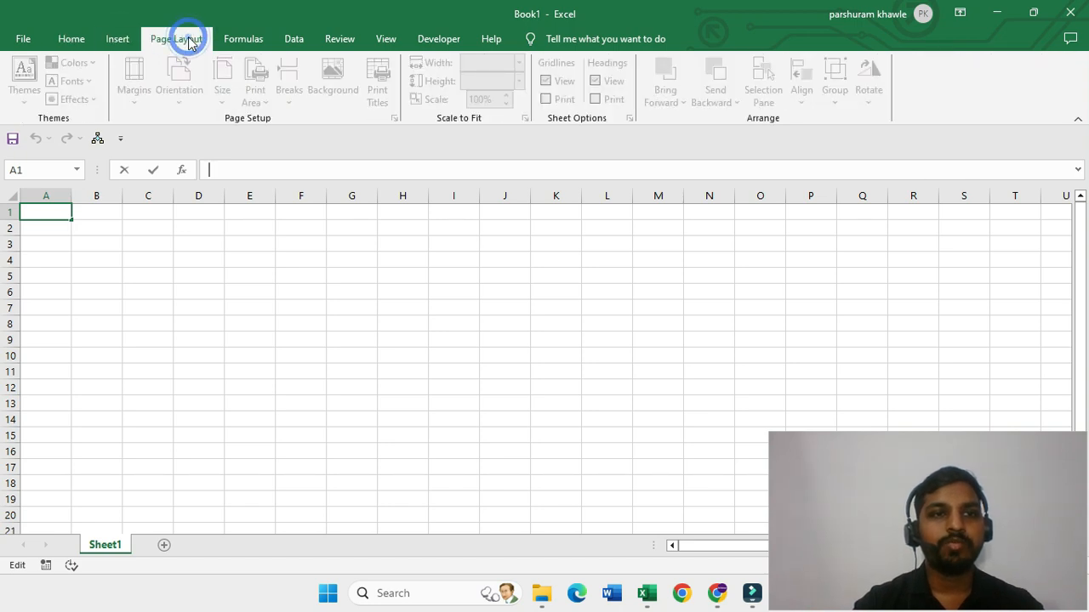
click(70, 39)
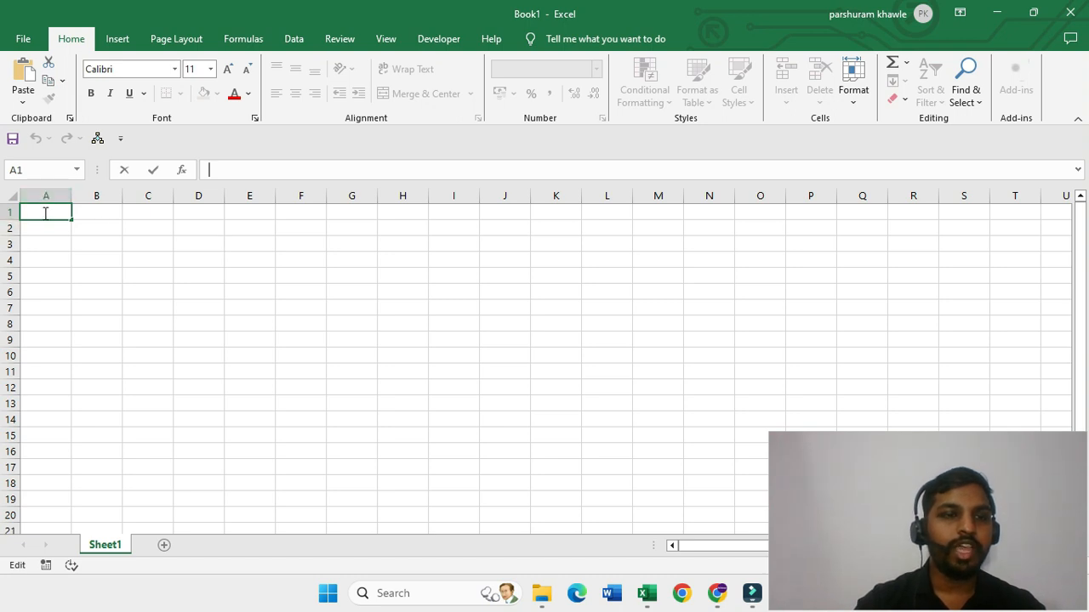
Step: Select different cells, including A1, E2 and E4, and check how the Name Box shows each cell's address
click(142, 228)
key(Up)
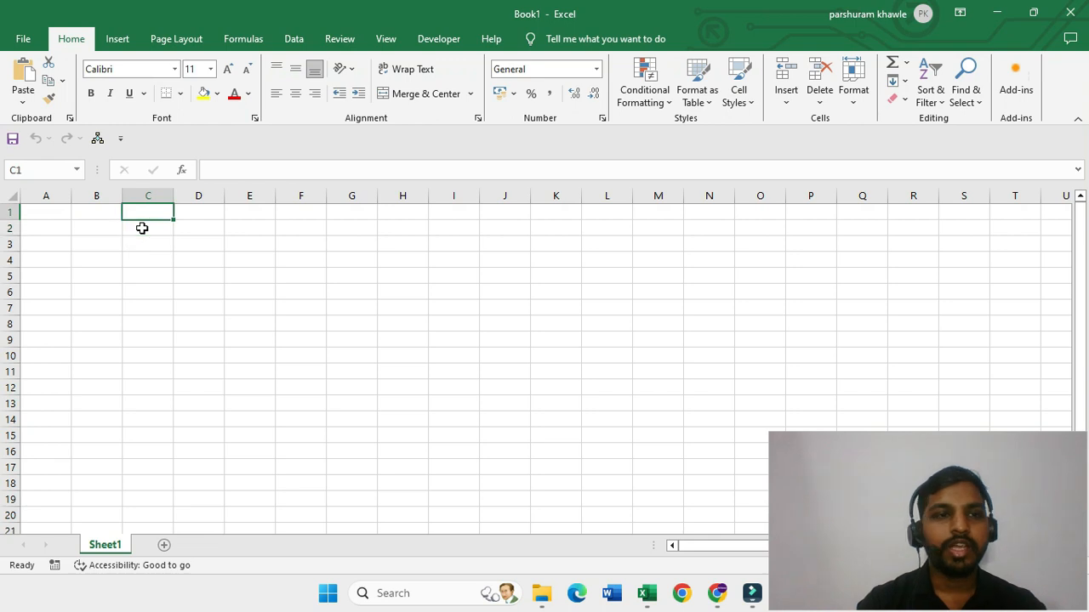
key(Left)
key(Left)
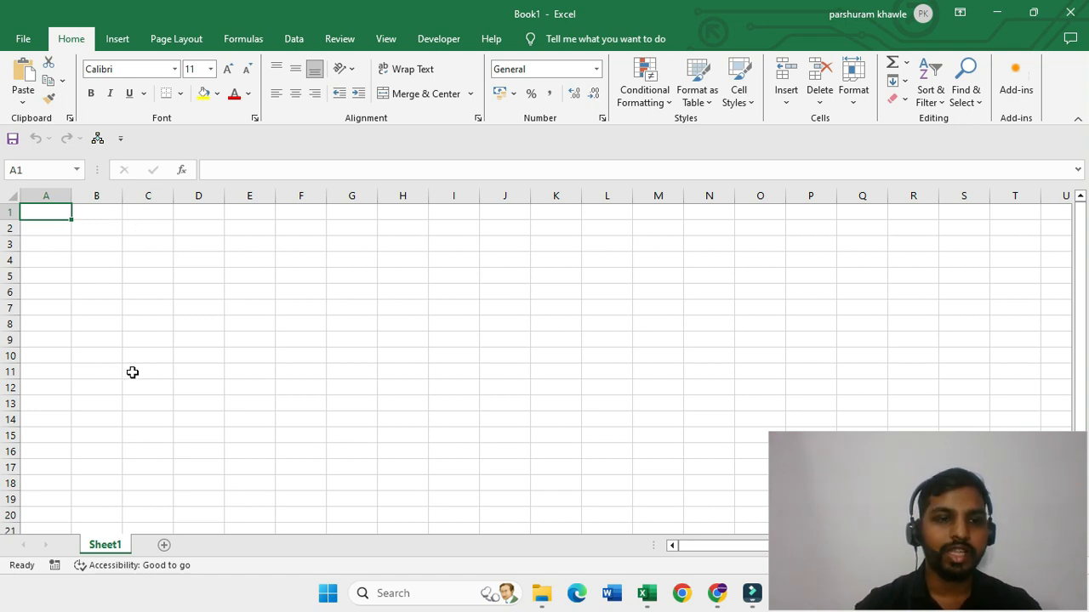
click(101, 217)
click(54, 216)
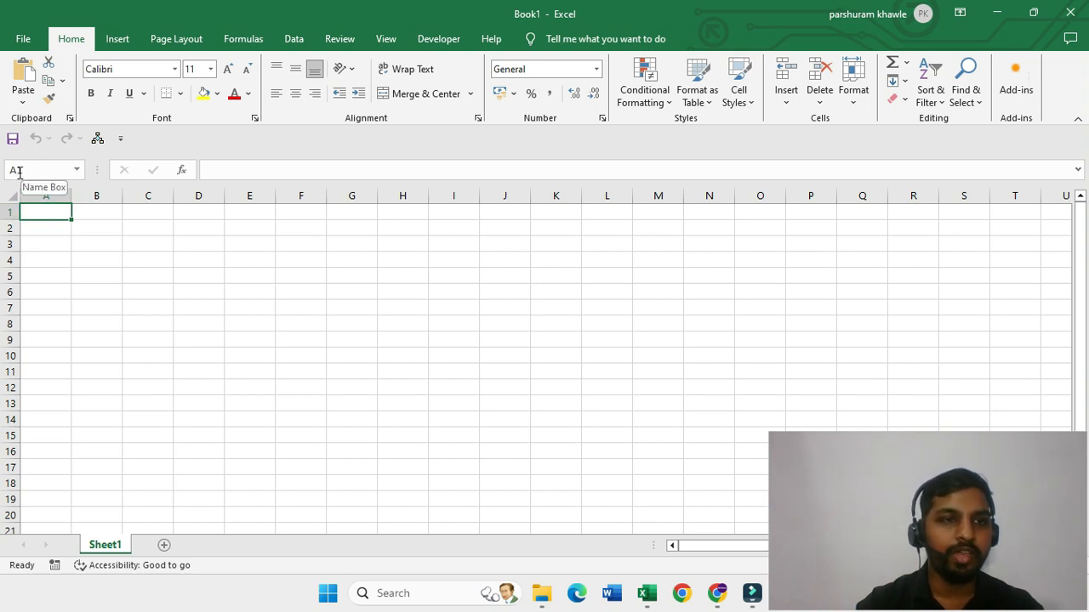
click(252, 229)
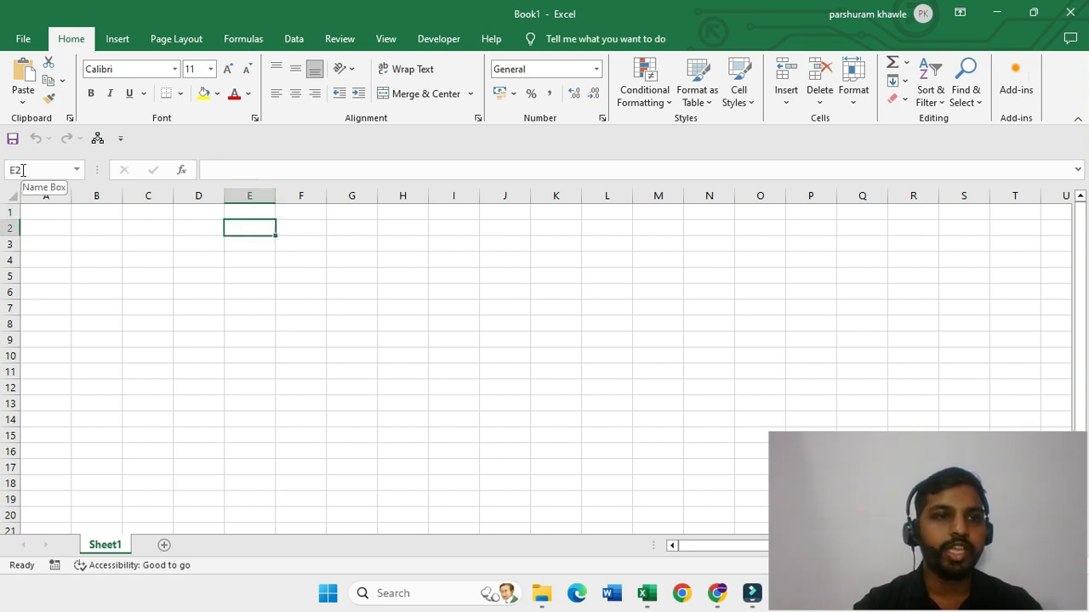
key(Down)
key(Down)
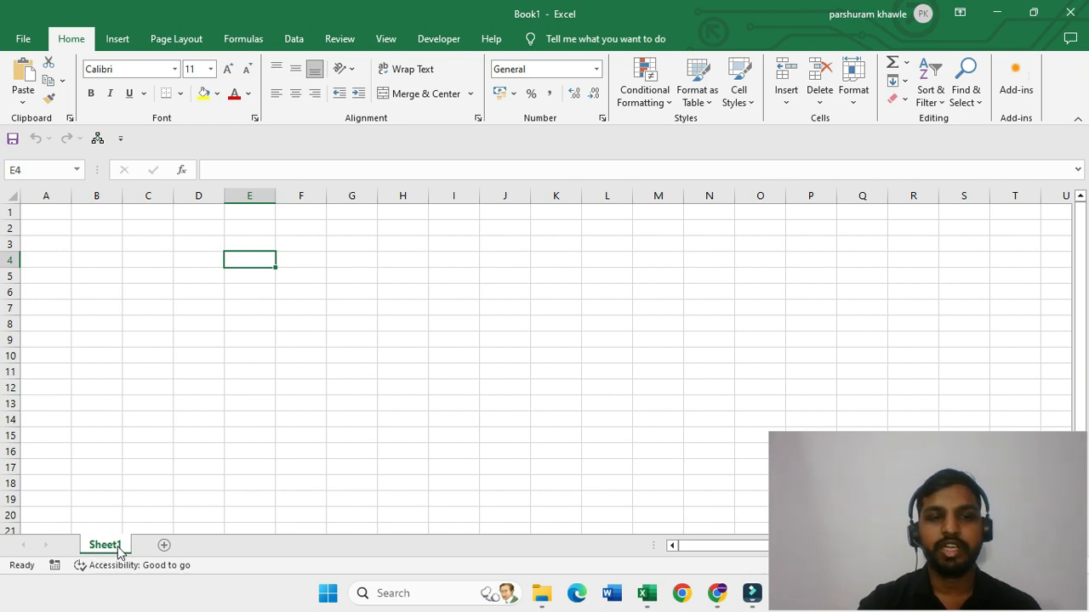
Step: Add two new worksheets after Sheet1 and delete both of them
click(165, 546)
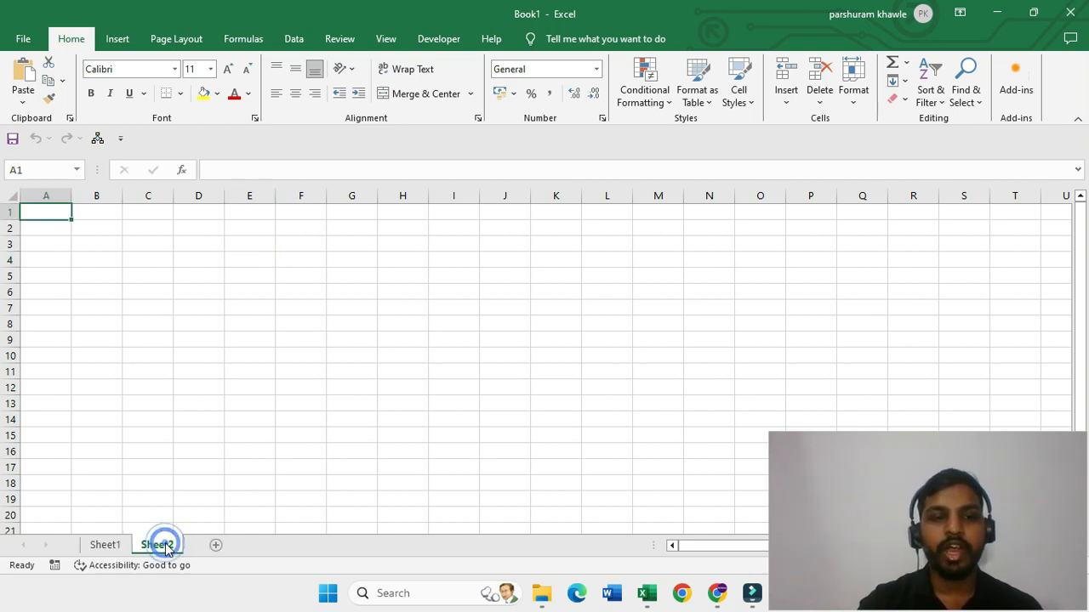
click(216, 548)
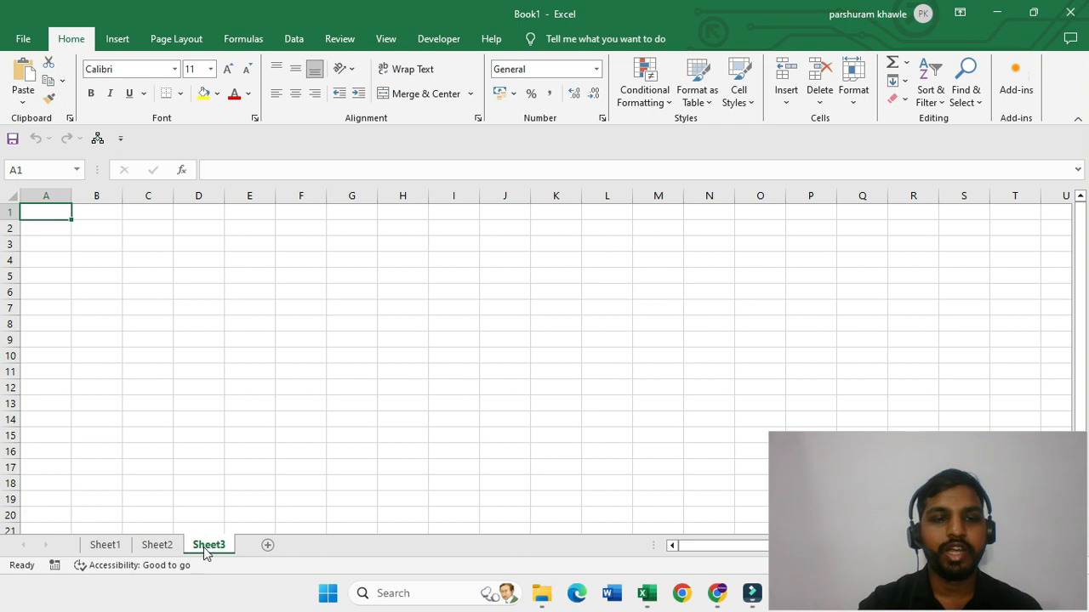
right_click(203, 550)
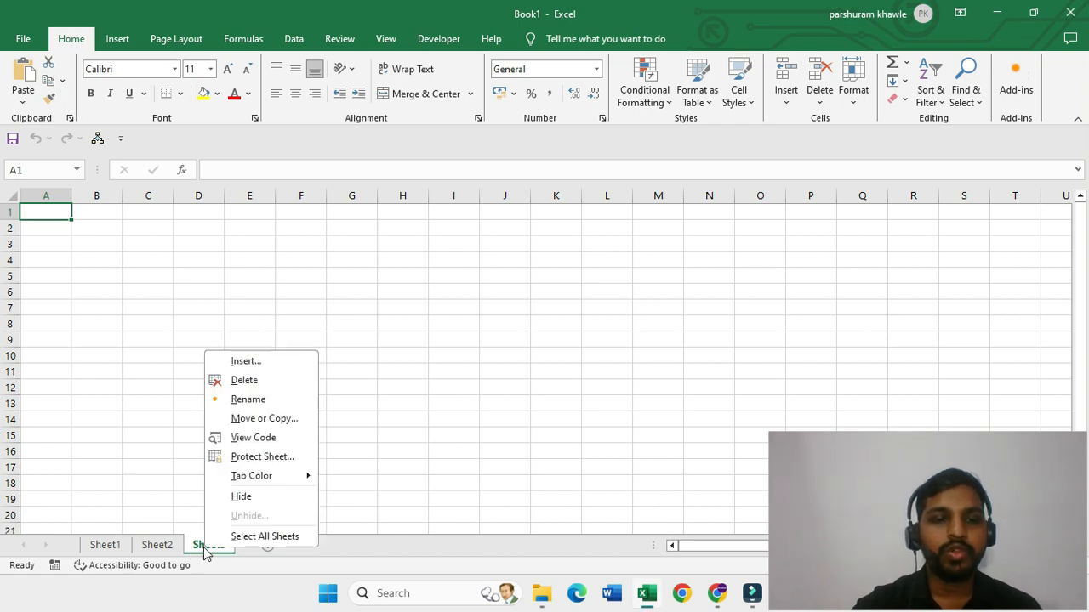
click(245, 380)
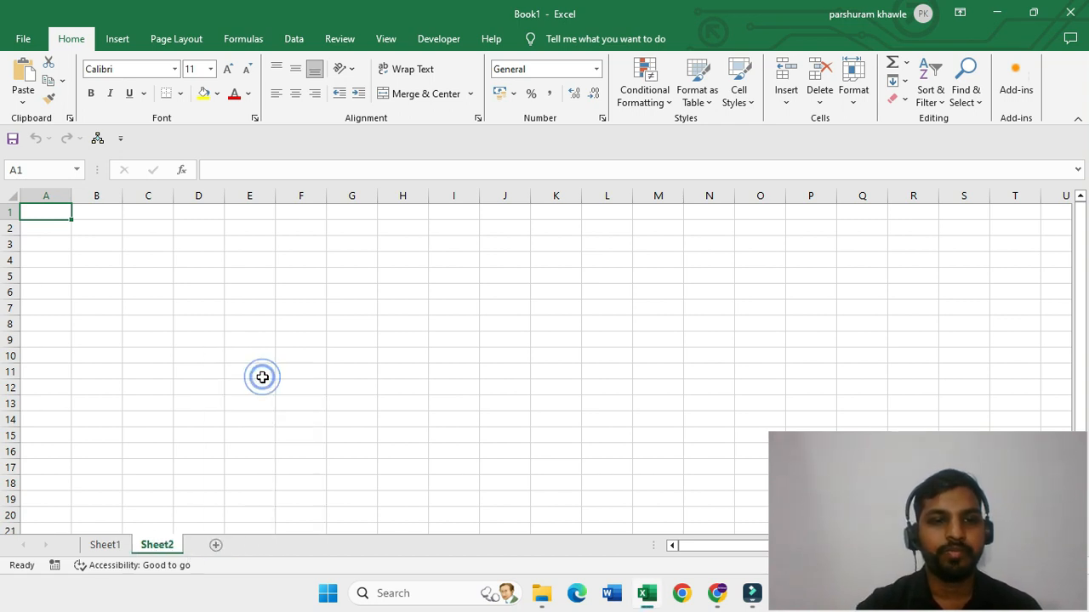
right_click(161, 554)
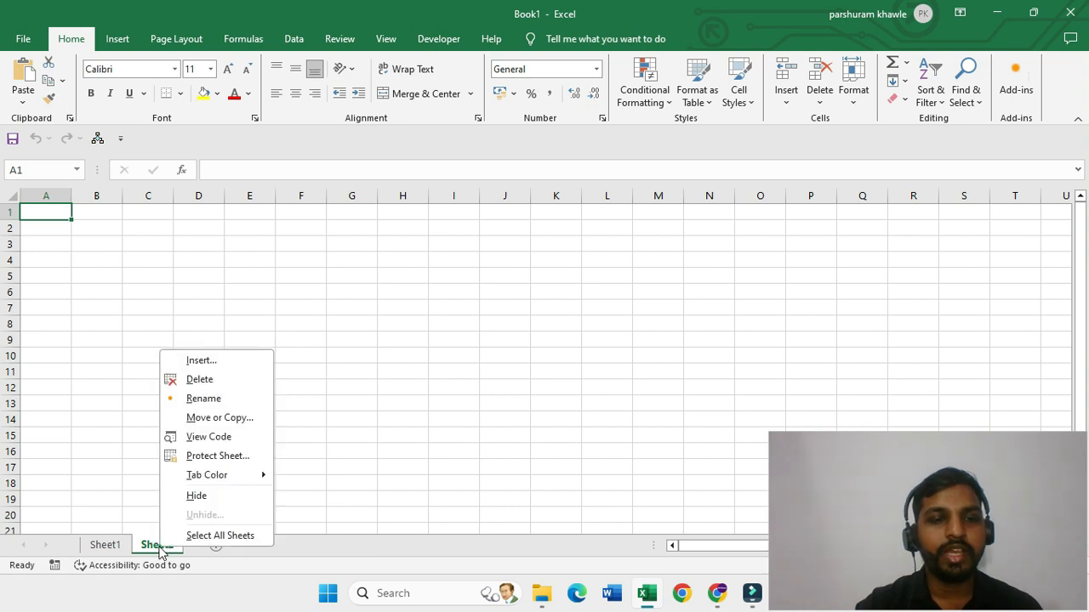
click(205, 380)
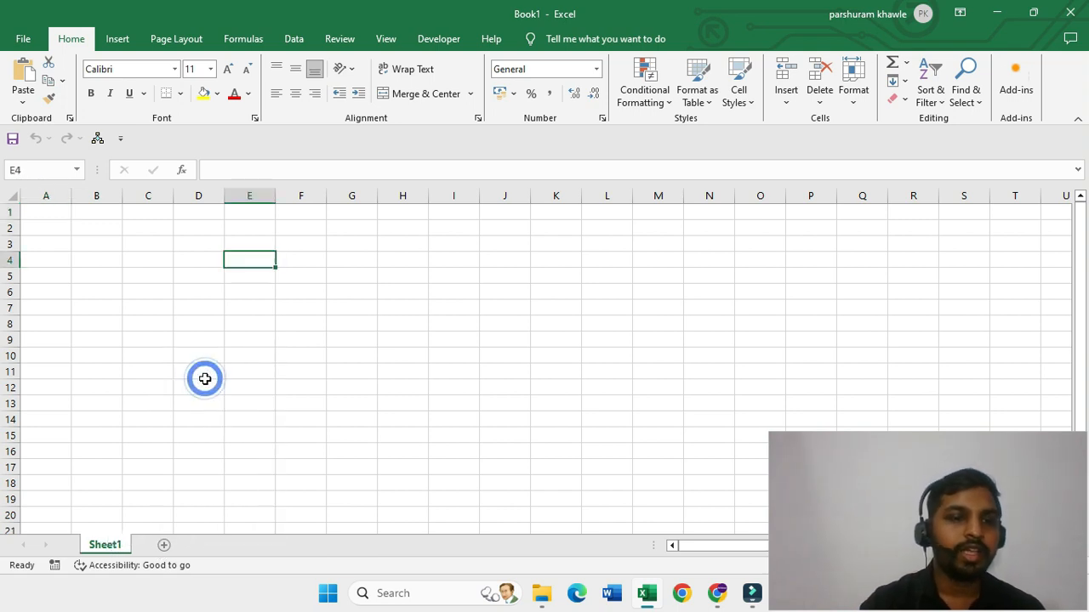
Step: Rename the worksheet Sheet1 as "List of Customer"
double_click(106, 545)
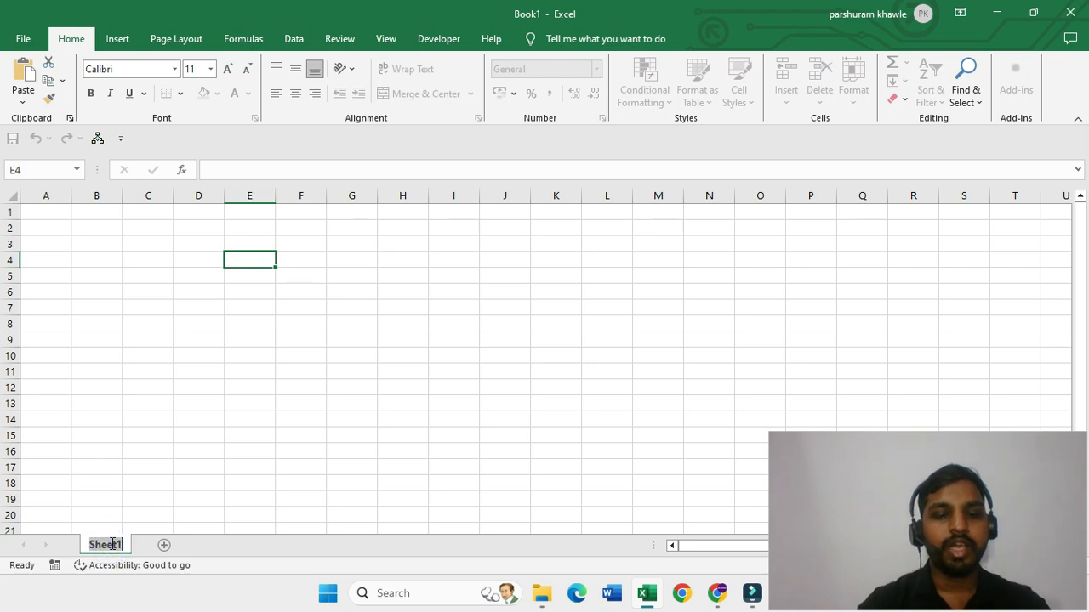
text(List of)
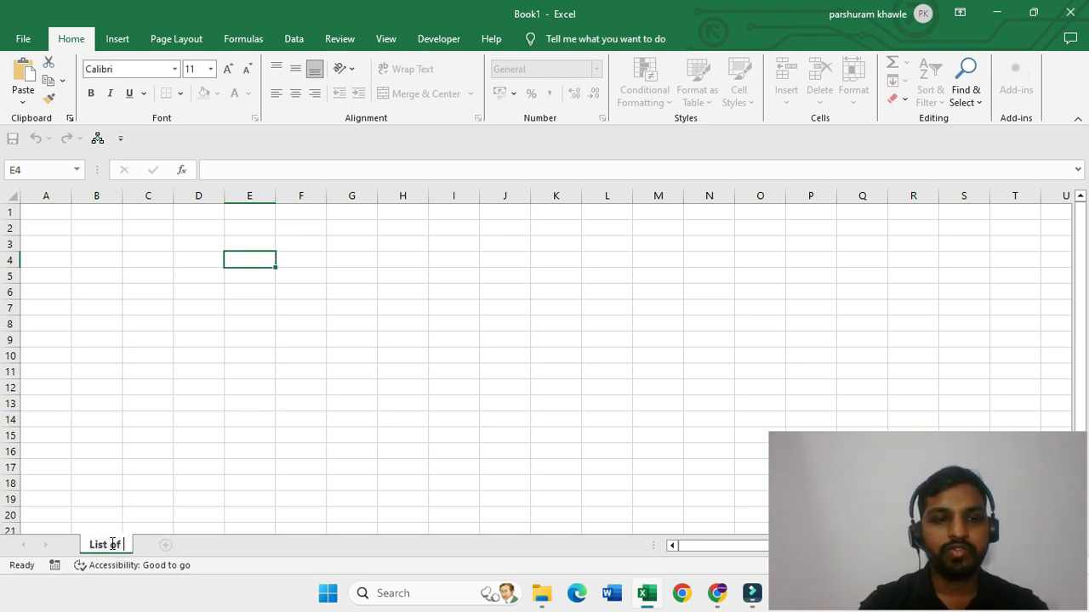
text( Cust)
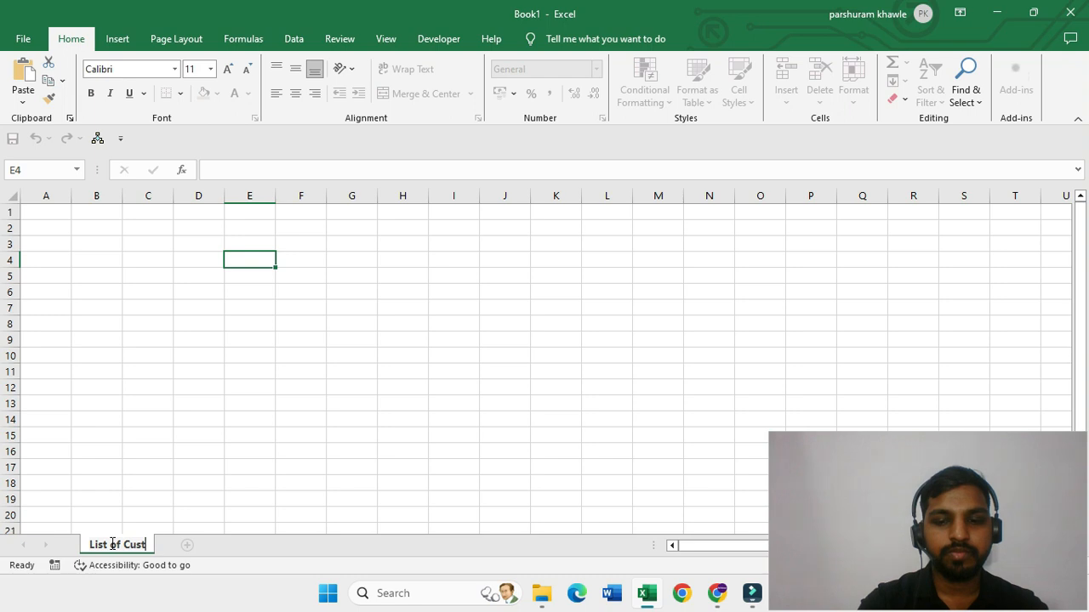
text(omer)
key(Return)
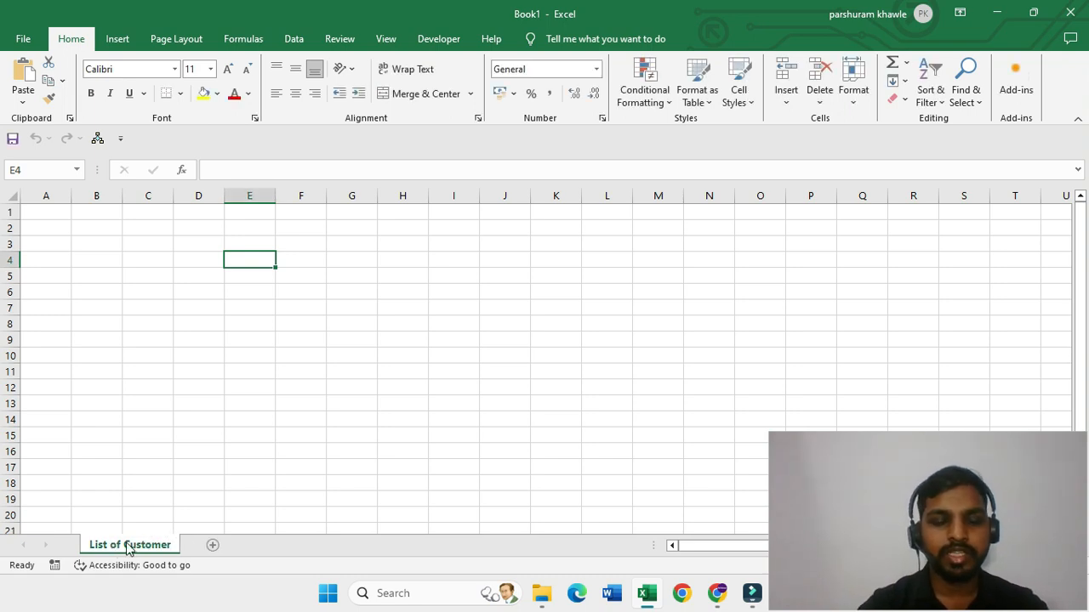
right_click(128, 547)
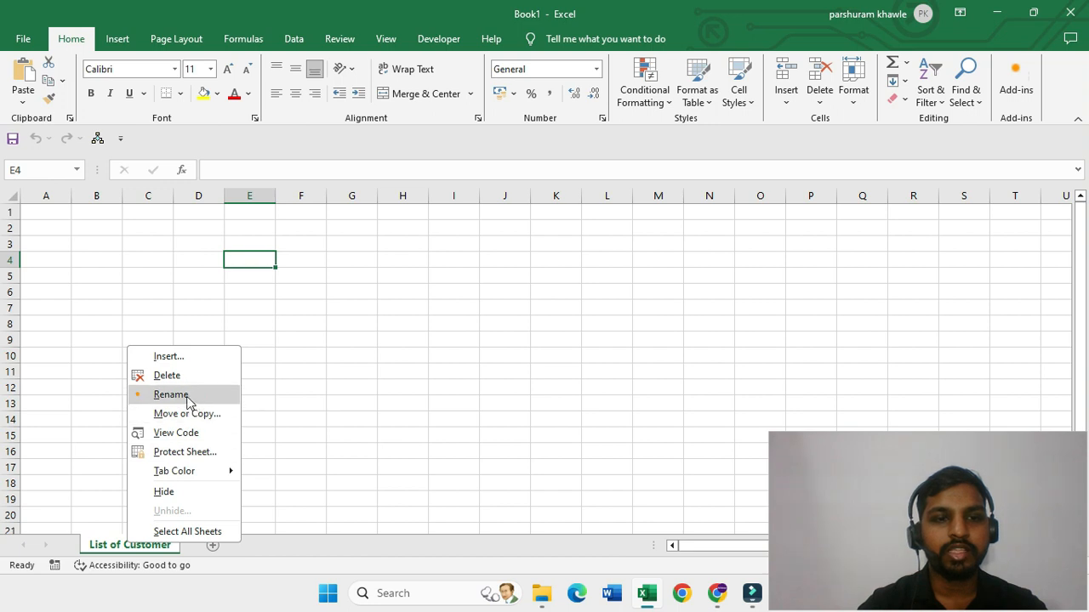
Step: Enter the heading "Name of Customer" in cell A1 and widen column A to fit it
click(57, 216)
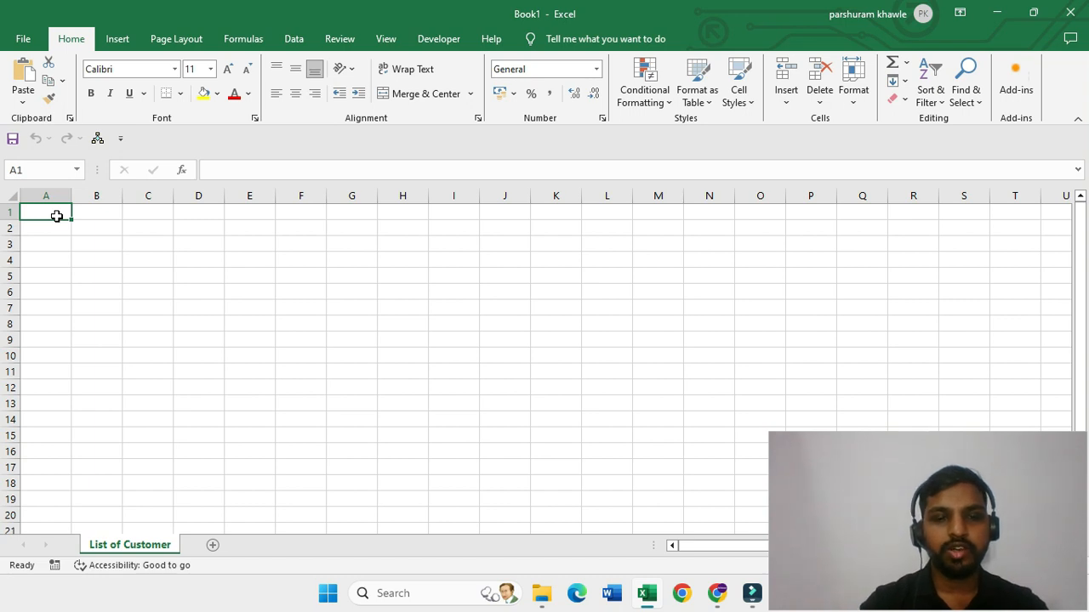
click(90, 213)
key(Left)
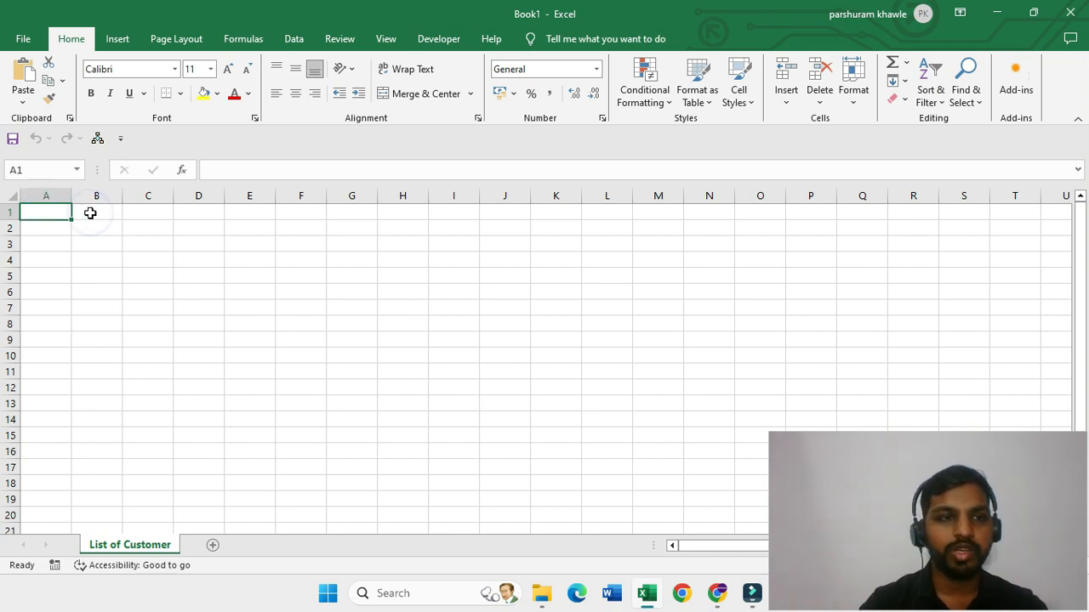
text(Na)
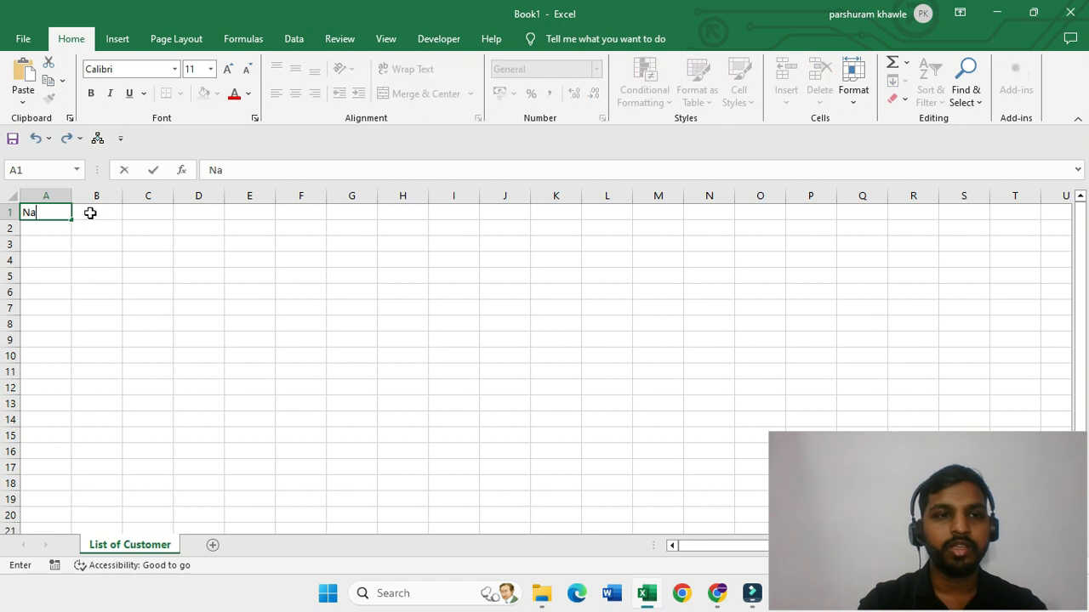
text(me of Cus)
text(to,m)
key(BackSpace)
text(mer)
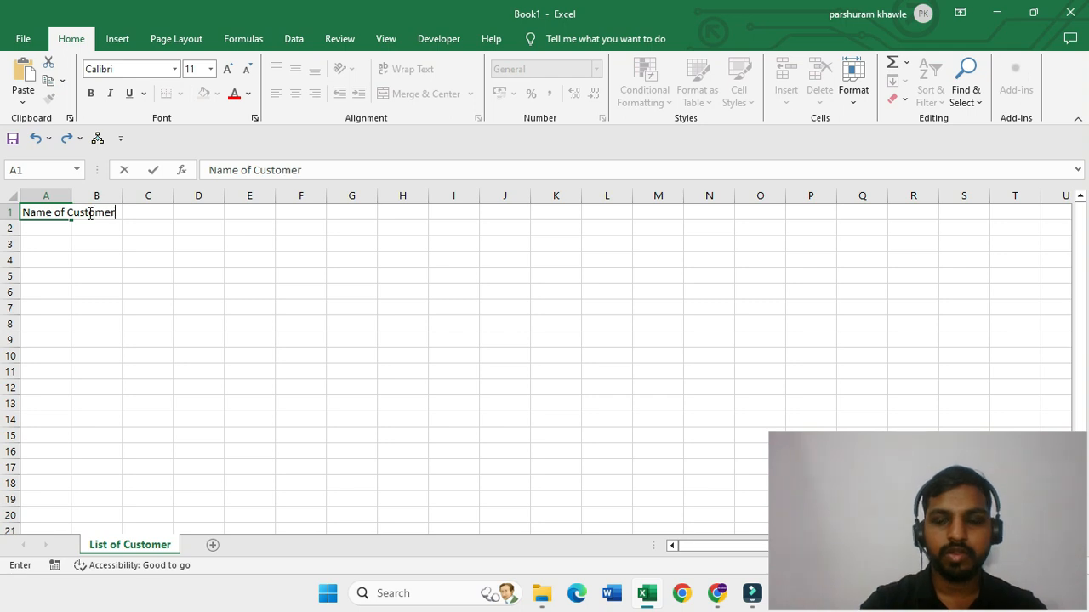
key(Return)
key(Up)
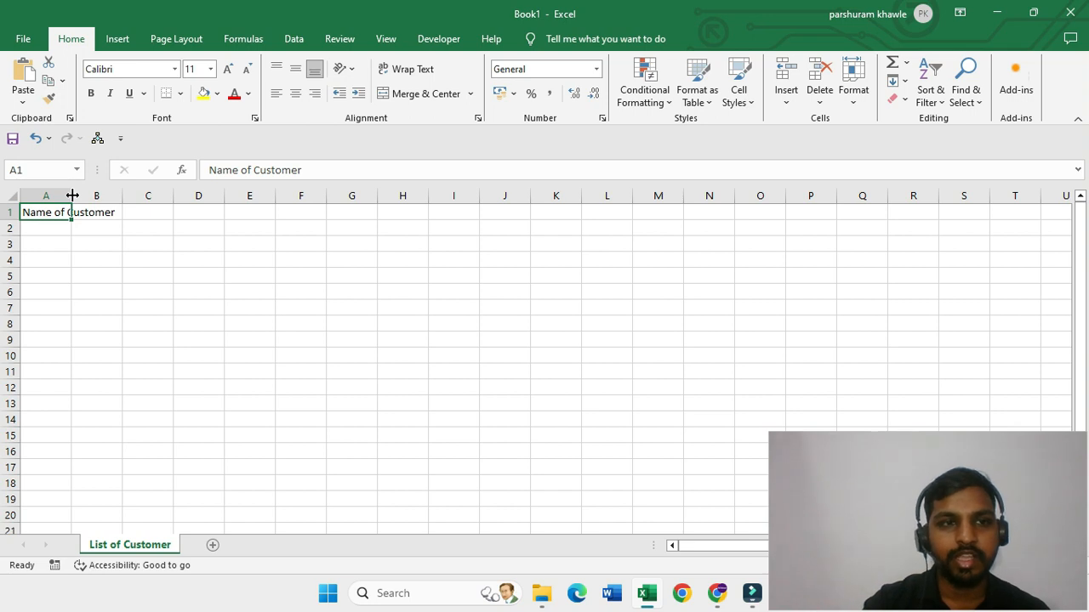
drag(73, 196, 127, 197)
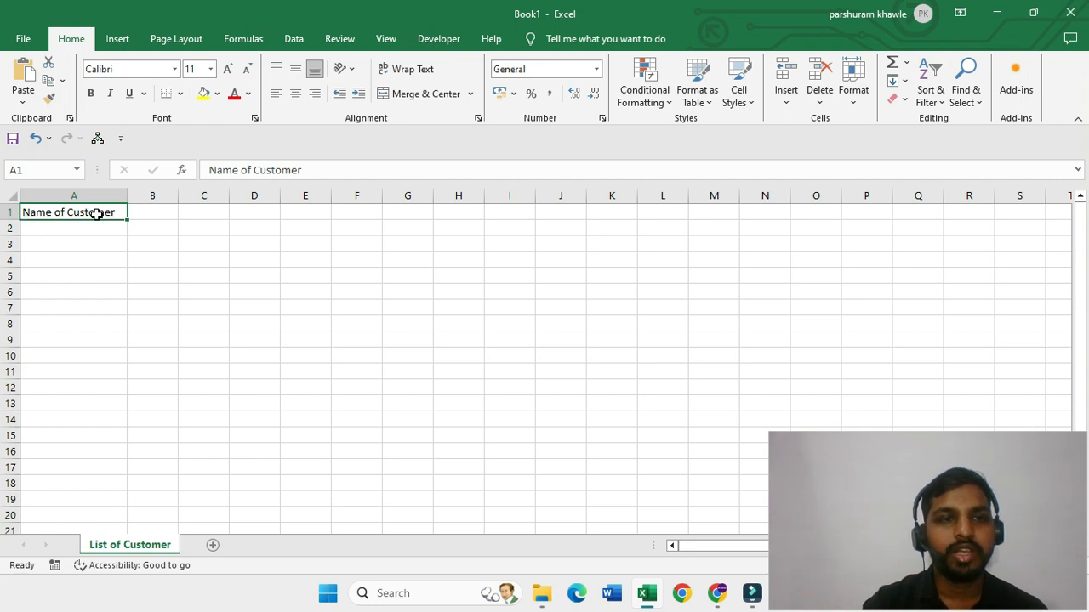
Step: Enter the heading "Outstanding Amount" in cell B1 and auto-fit the width of column B
click(155, 213)
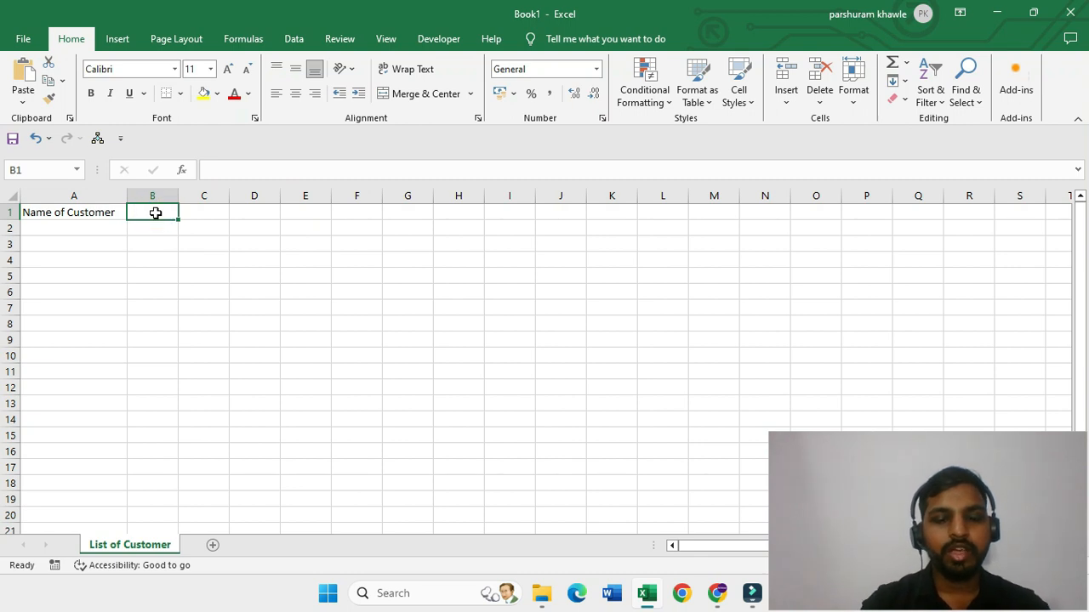
text(Outstanding Amount)
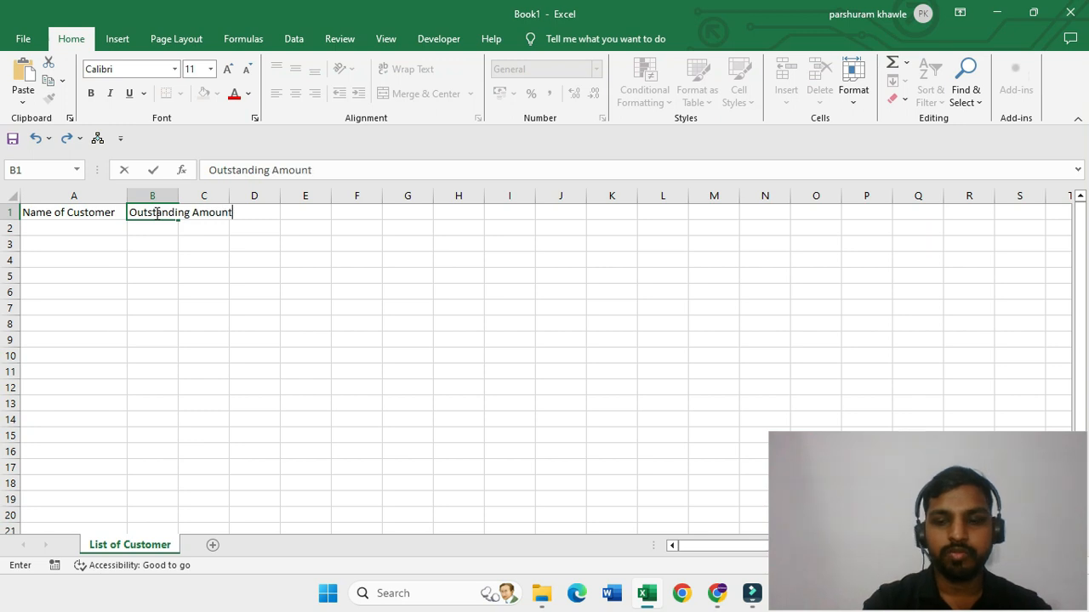
key(Return)
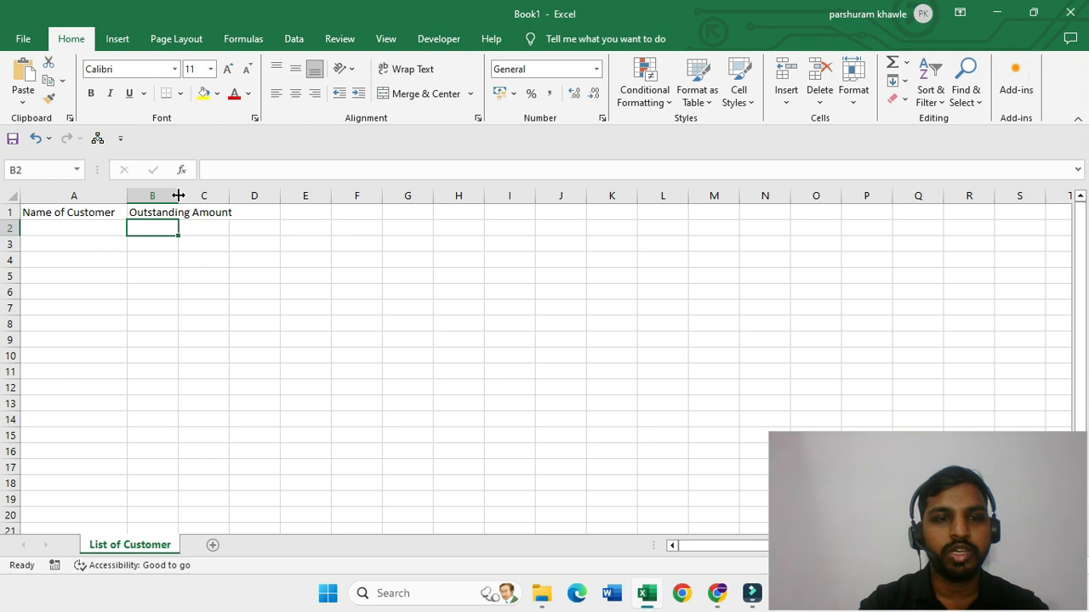
mouse_move(179, 196)
mouse_down()
mouse_move(213, 195)
mouse_move(198, 195)
mouse_up()
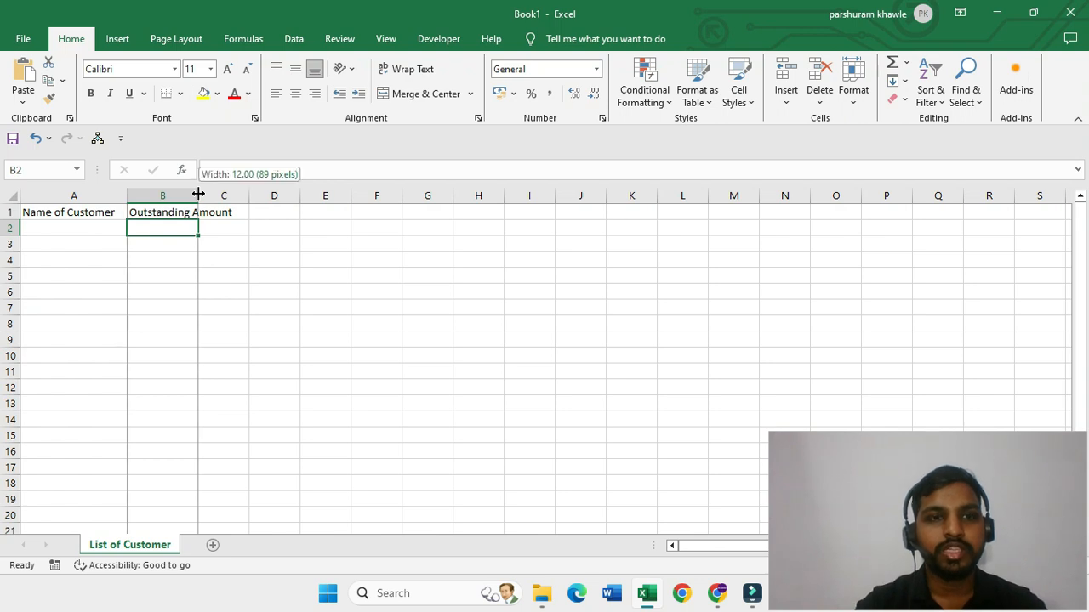
double_click(198, 194)
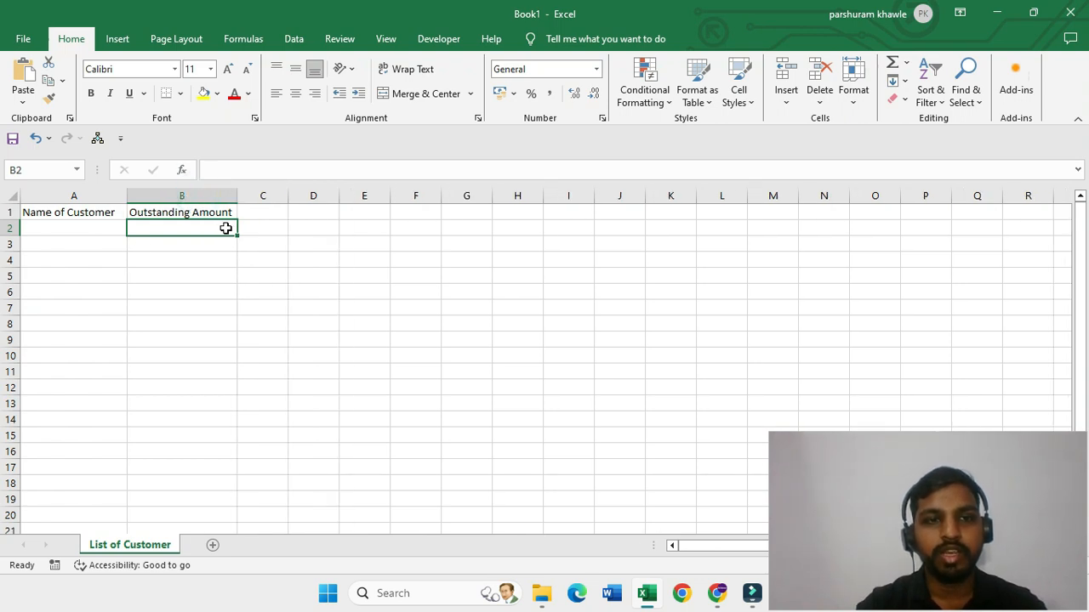
key(Left)
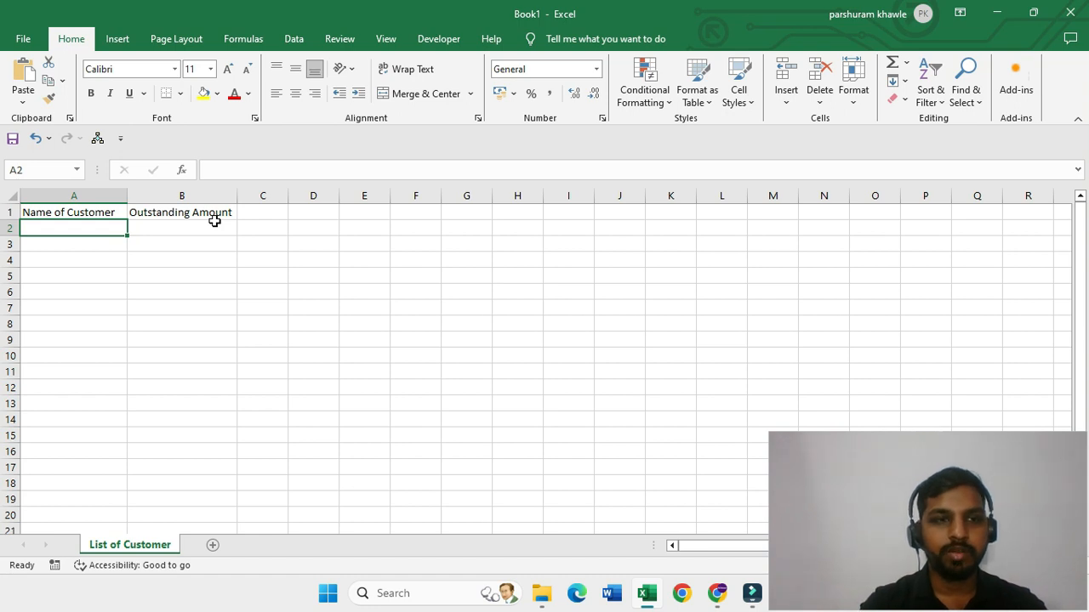
Step: Enter the first customer's name in cell A2 and the outstanding amount 10000 in cell B2
text(Canda)
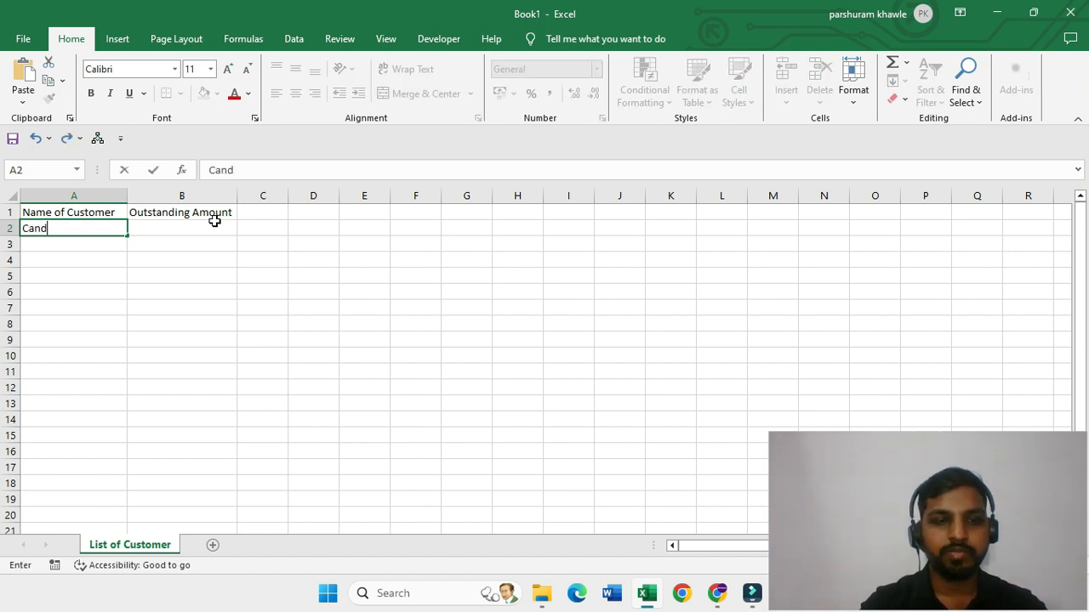
key(BackSpace)
key(BackSpace)
key(BackSpace)
key(BackSpace)
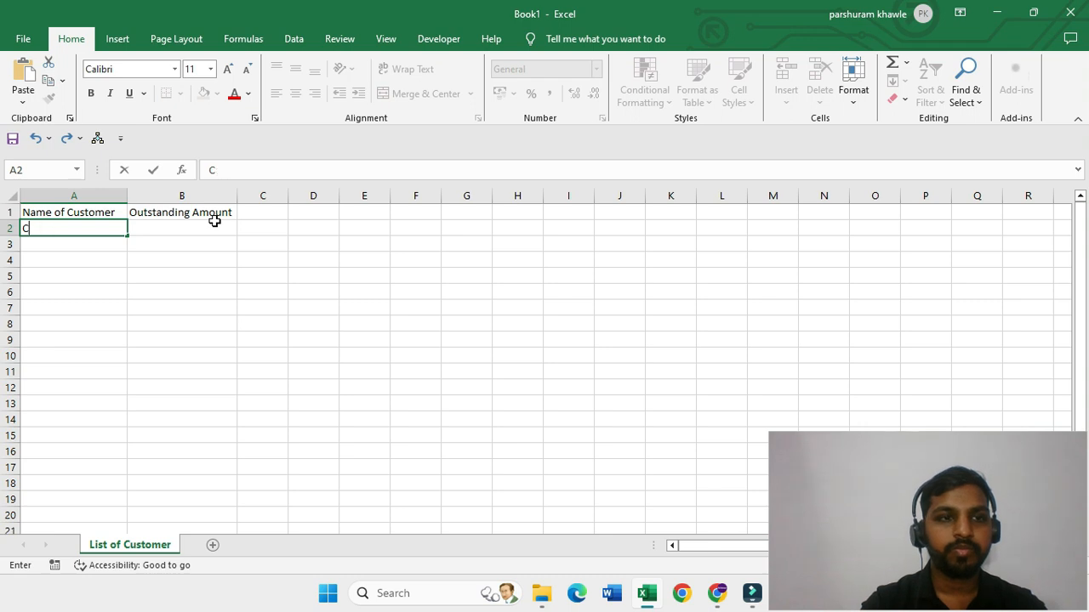
text(handan)
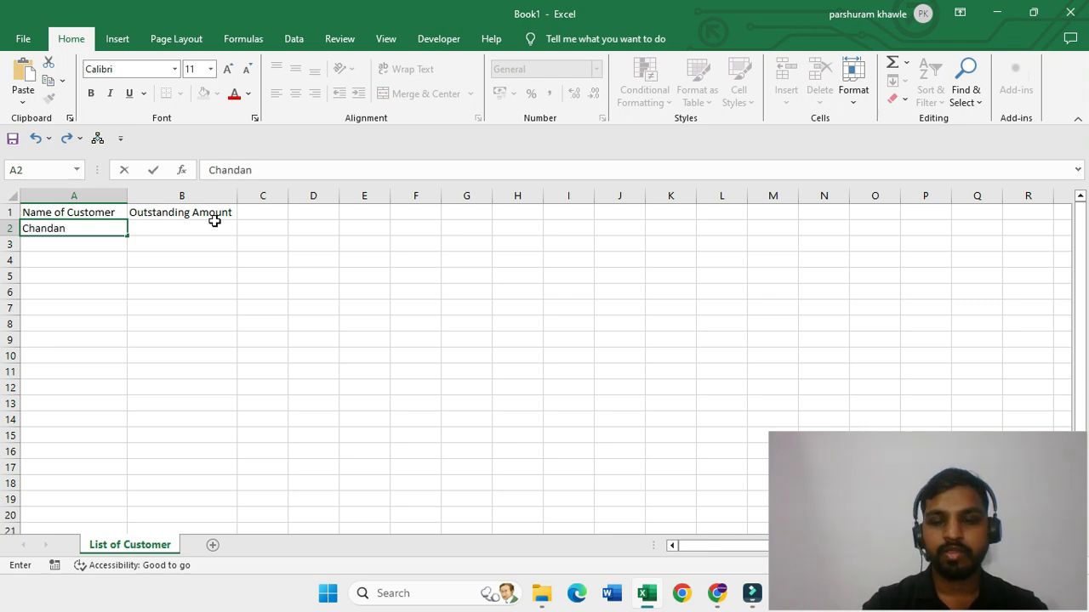
key(Return)
key(Up)
click(214, 223)
text(10000)
key(Return)
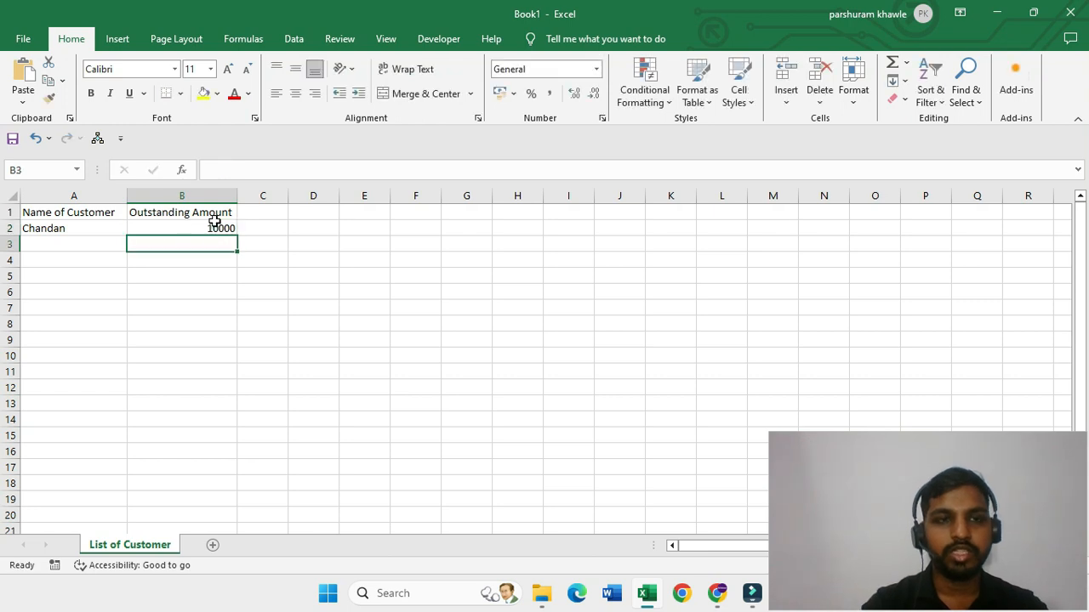
click(215, 223)
key(Return)
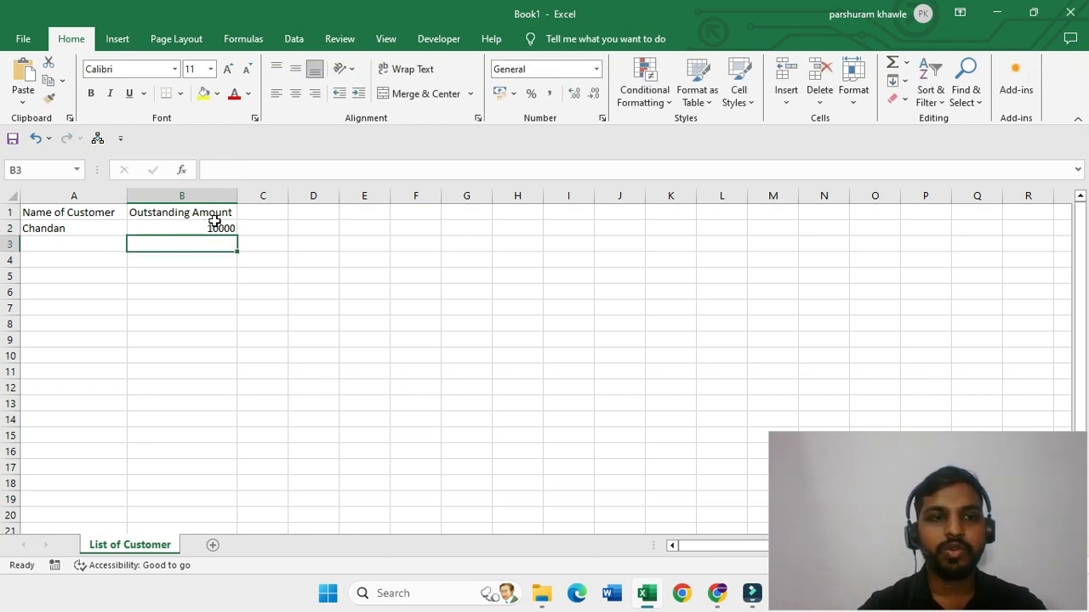
Step: Enter the second customer's name in cell A3 and the outstanding amount 5000 in cell B3
key(Left)
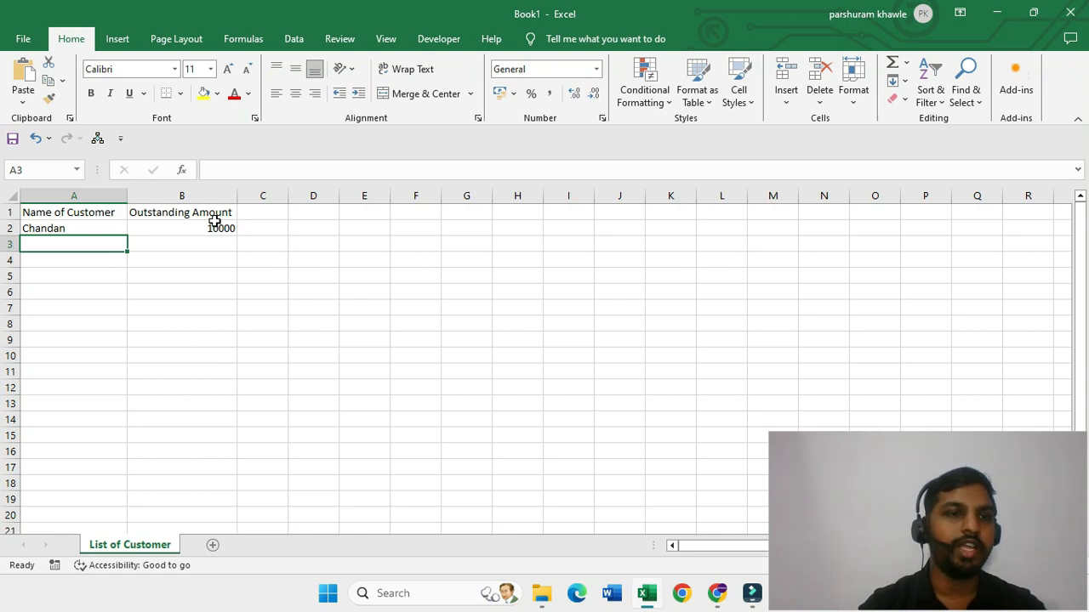
text(Vishal)
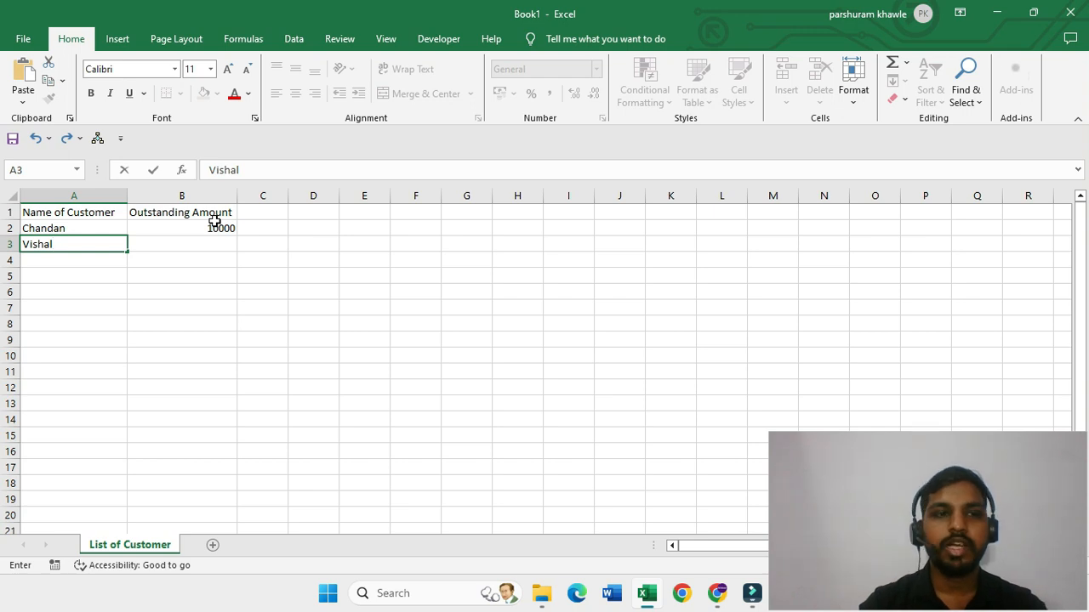
key(Return)
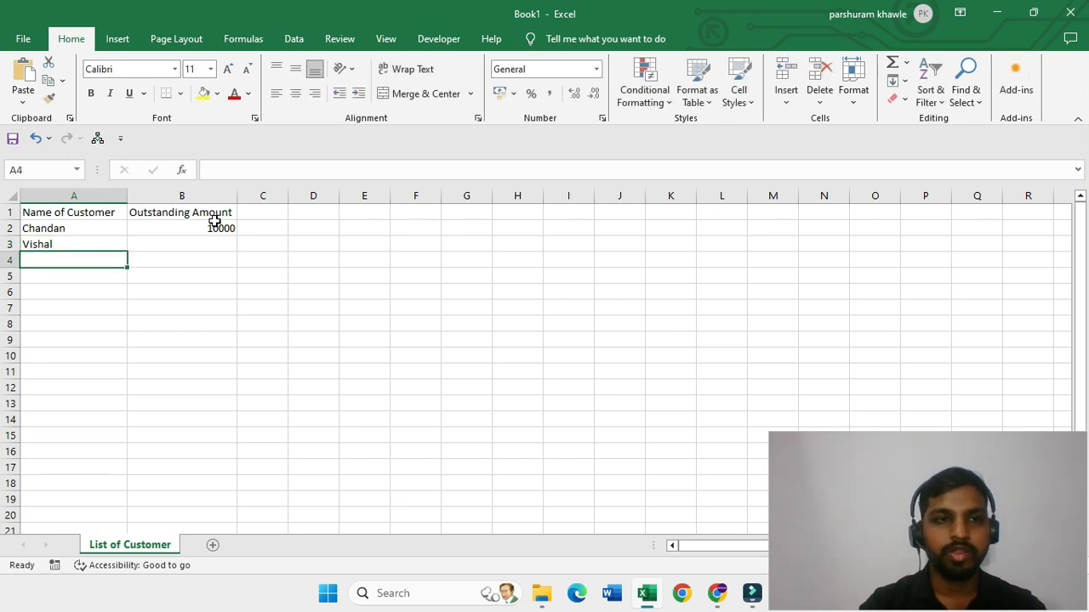
key(Up)
key(Right)
text(50000)
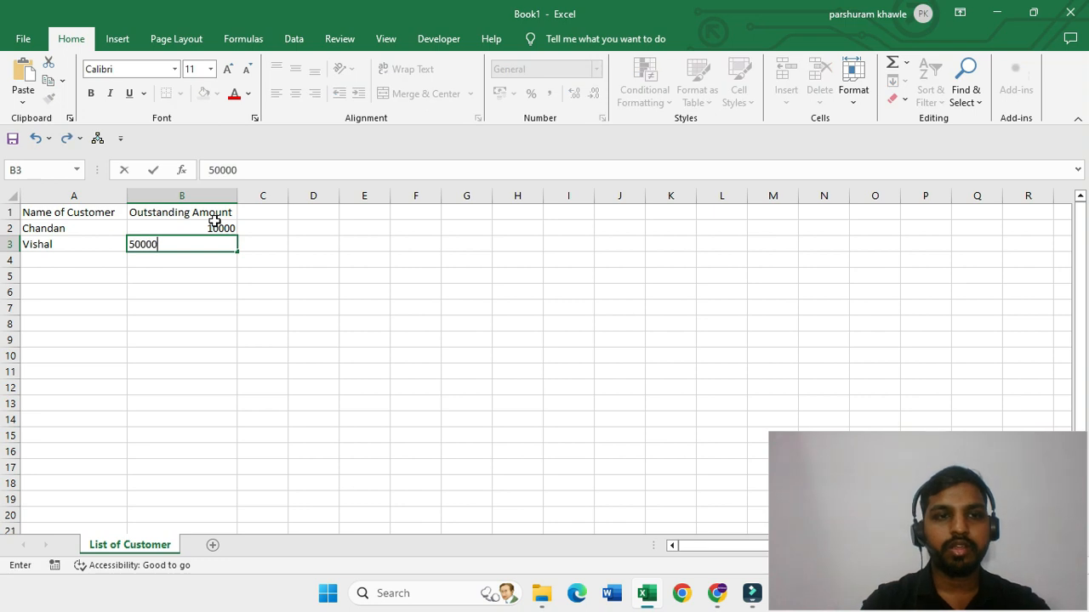
key(BackSpace)
key(Return)
Step: Enter the third customer's name in cell A4 and the outstanding amount 2000 in cell B4
key(Left)
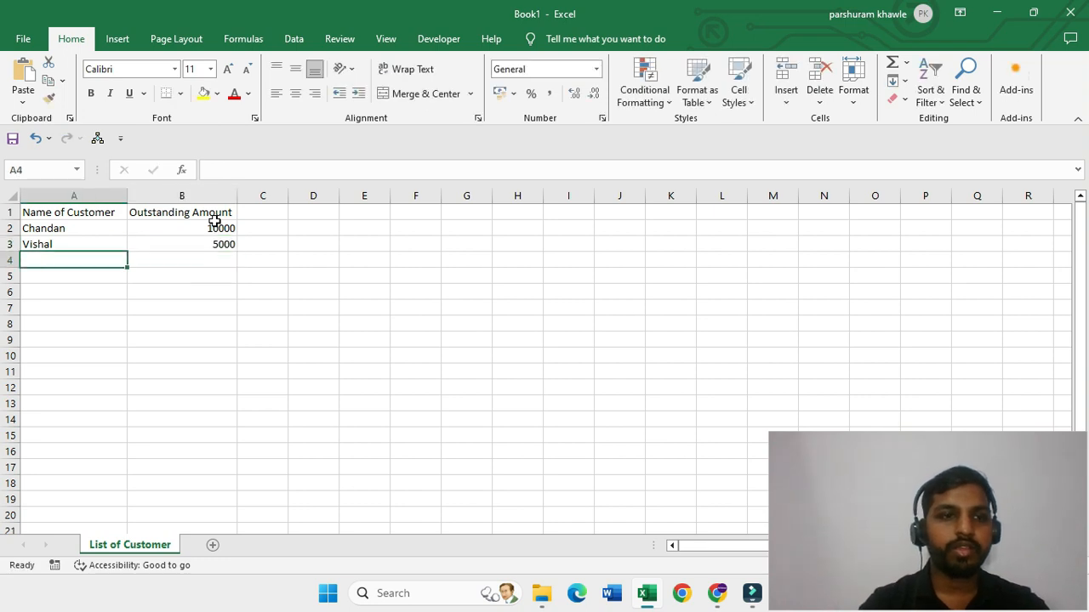
text(Sona)
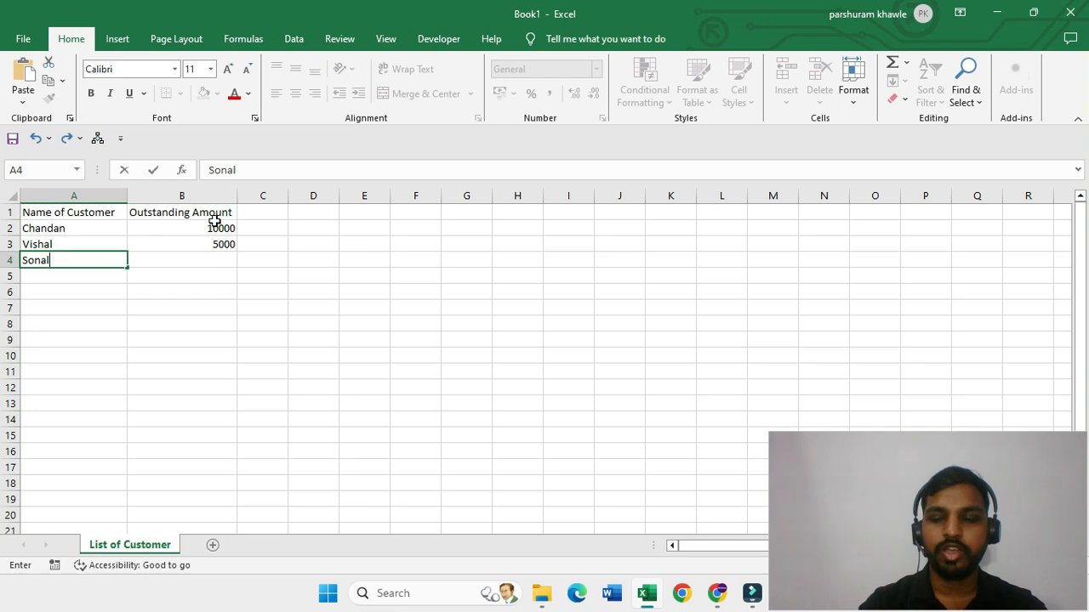
text(l)
key(Tab)
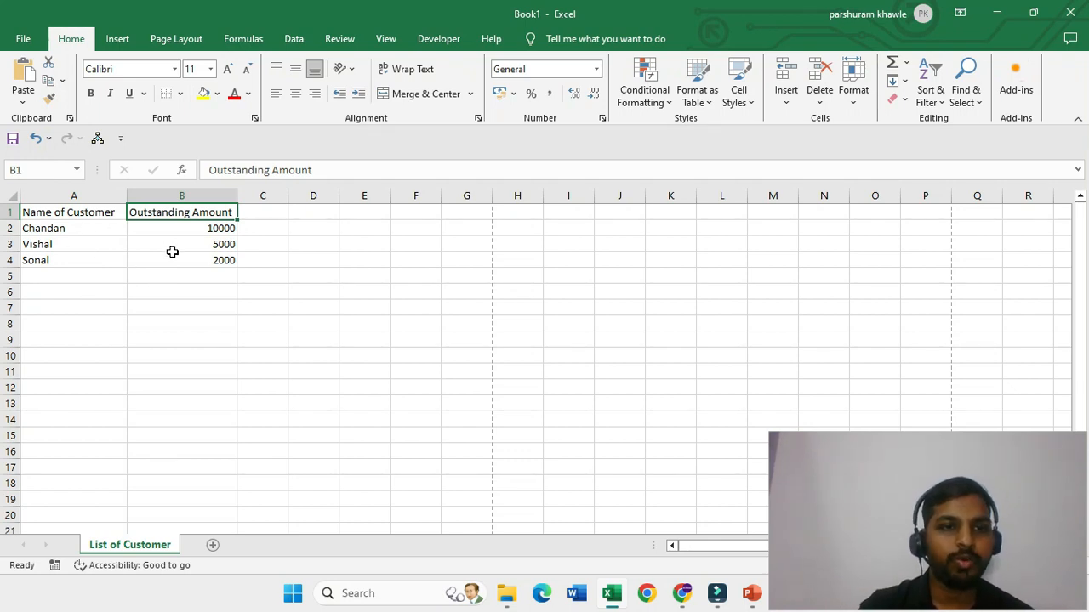
Step: Change the font of the "Name of Customer" heading in A1 to Aharoni and auto-fit the width of column A
click(95, 213)
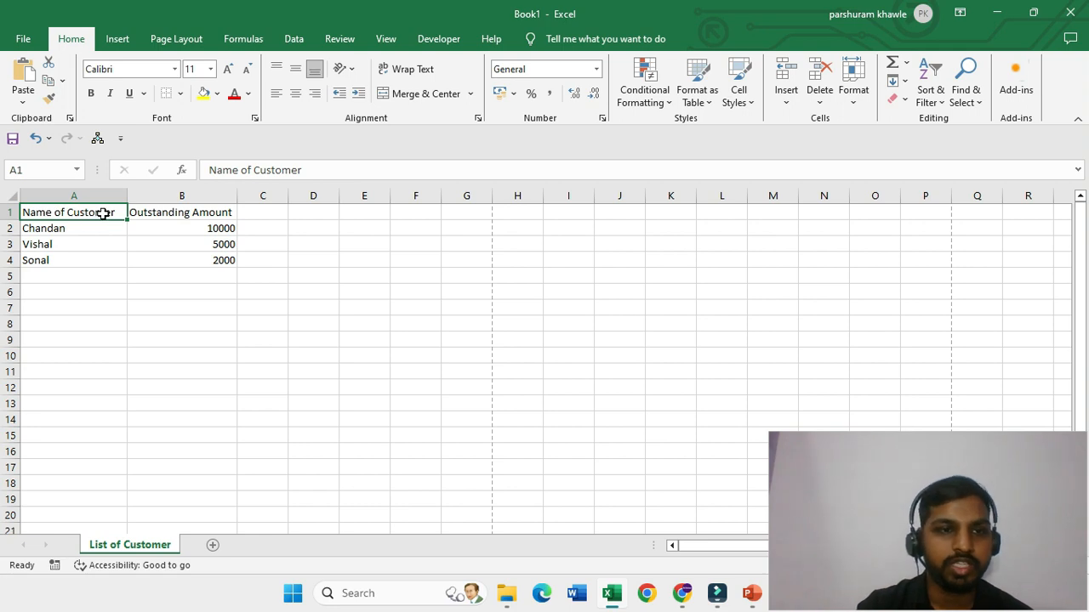
click(176, 70)
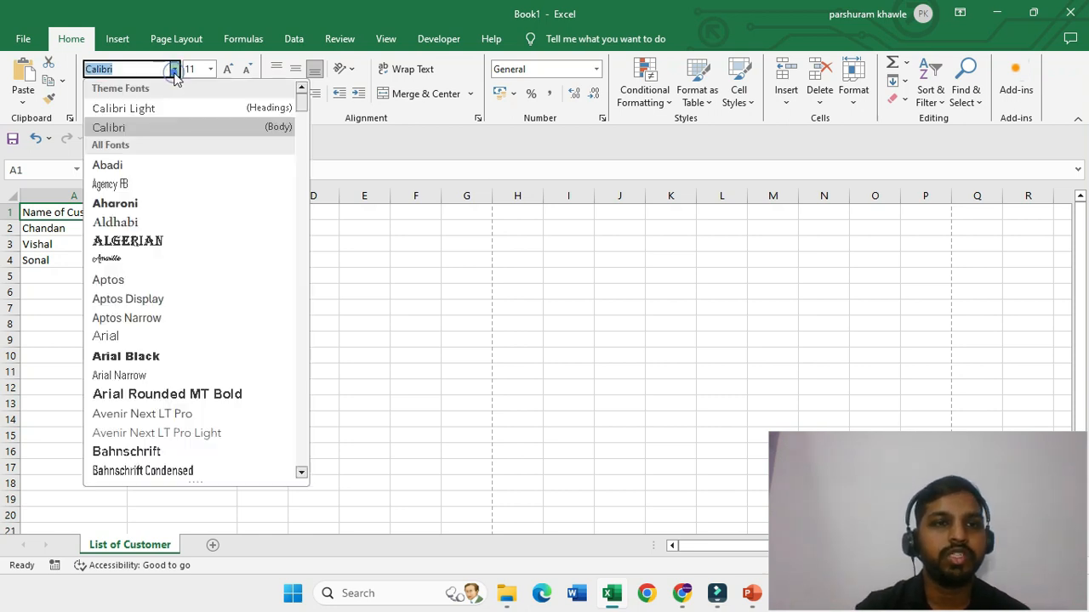
click(163, 210)
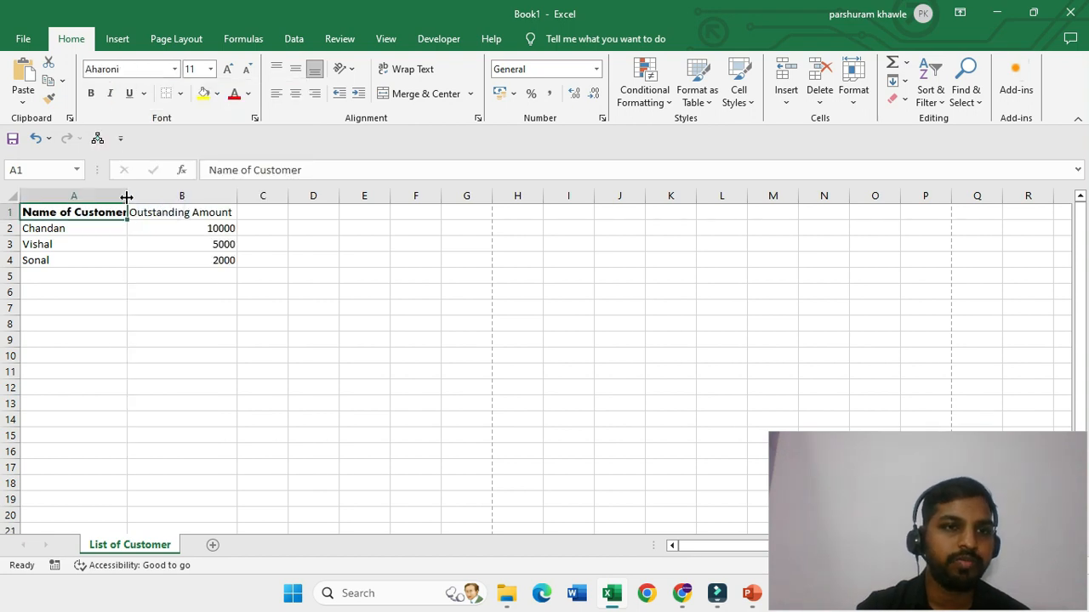
double_click(127, 197)
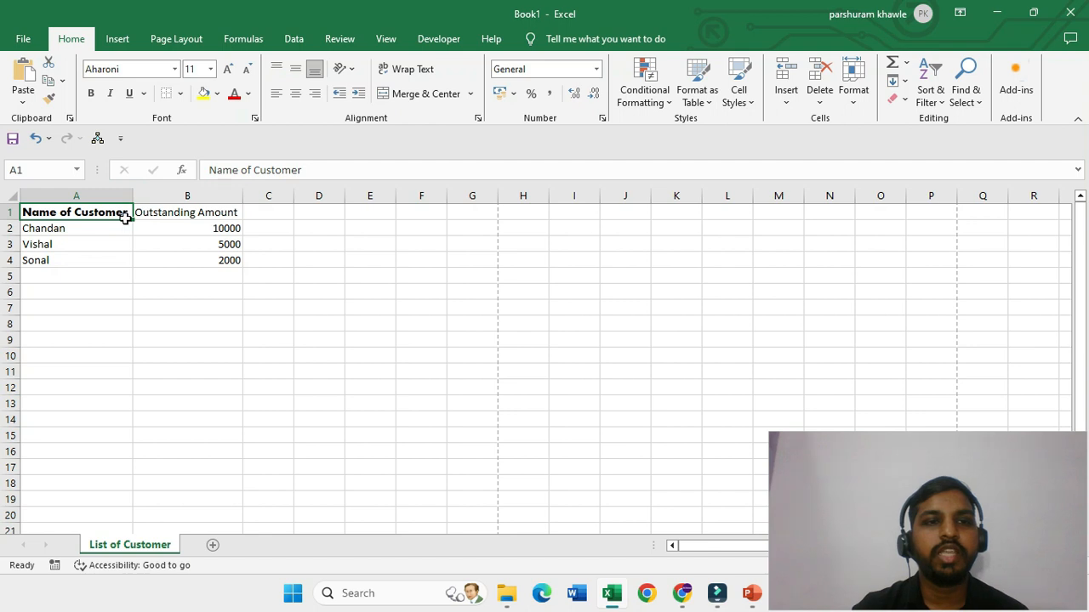
Step: Give the heading in cell A1 a purple font colour and a light grey fill
click(249, 94)
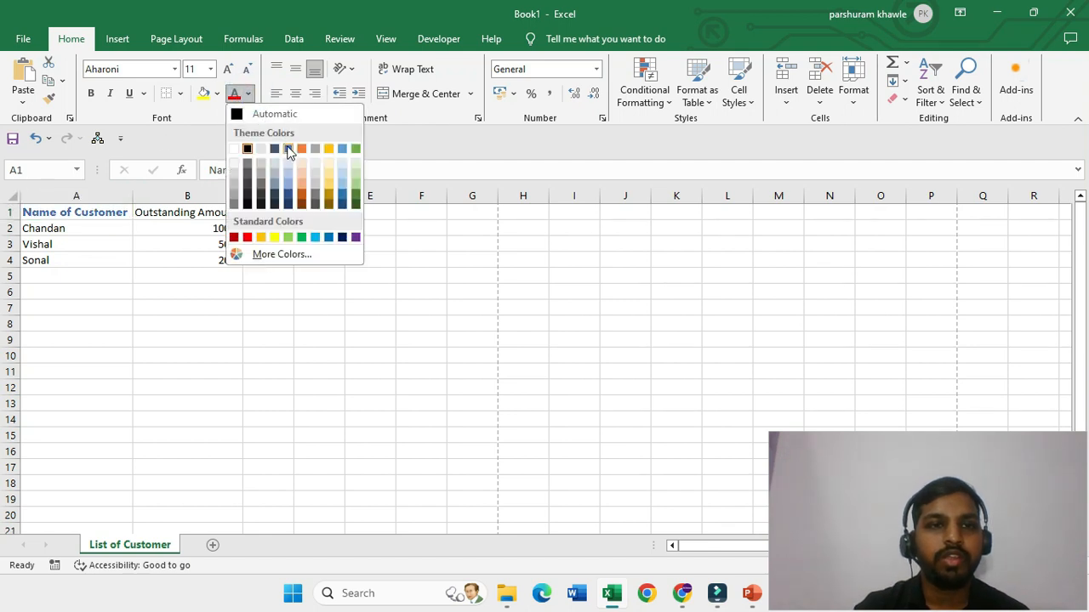
click(357, 237)
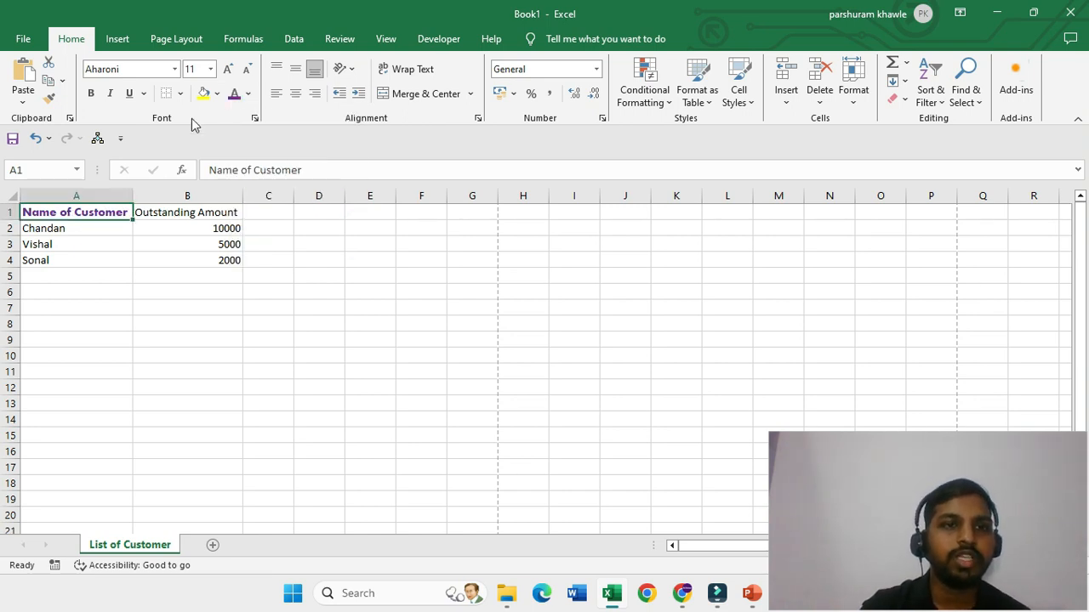
click(218, 93)
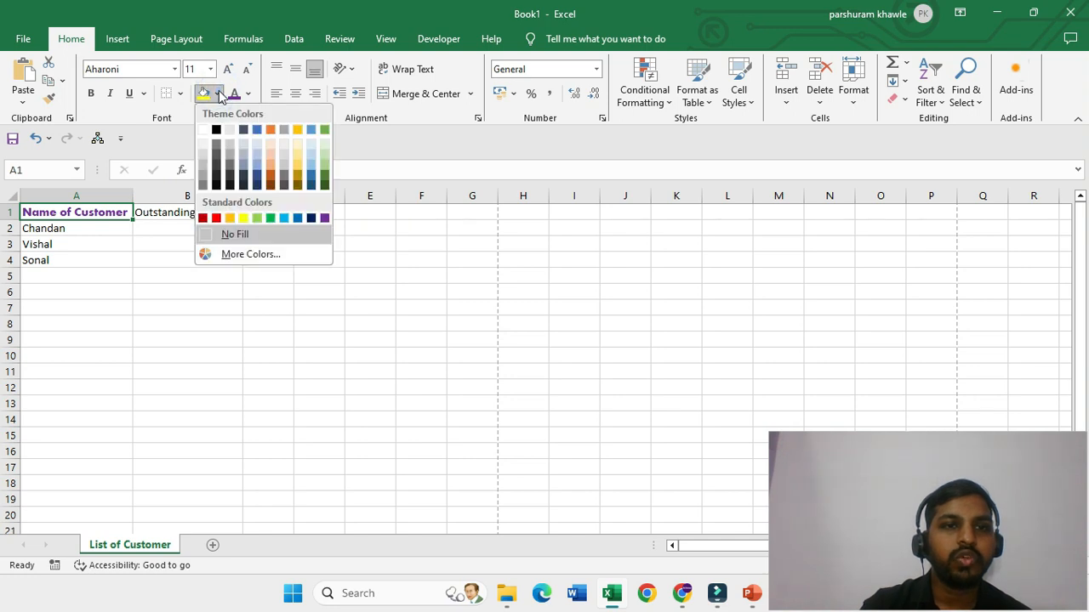
click(205, 157)
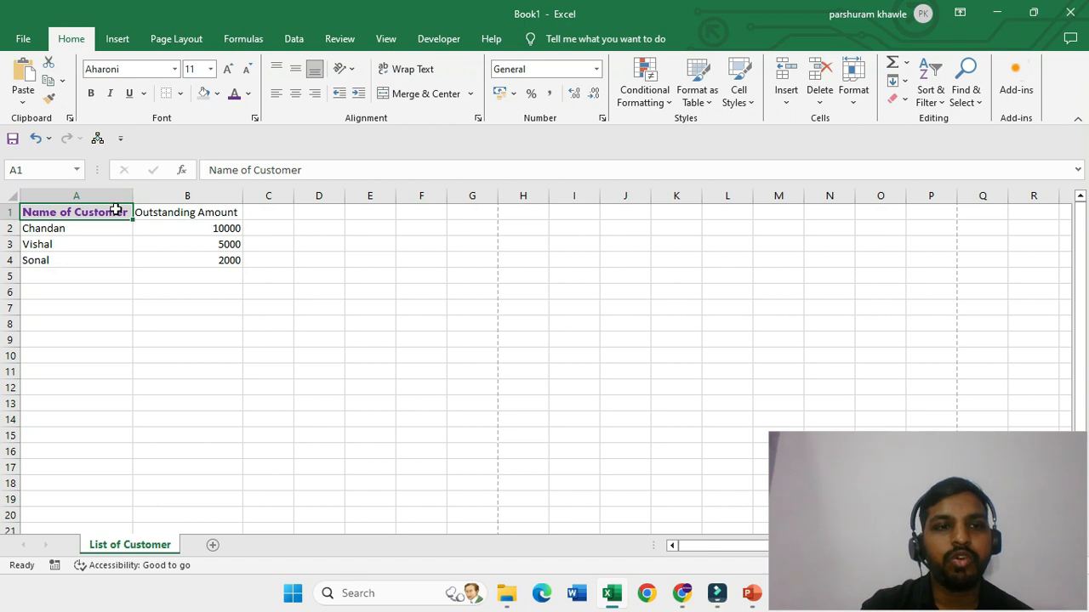
Step: Copy the formatting of A1 to the "Outstanding Amount" heading in B1 with Format Painter and fit column B to it
click(173, 212)
click(171, 211)
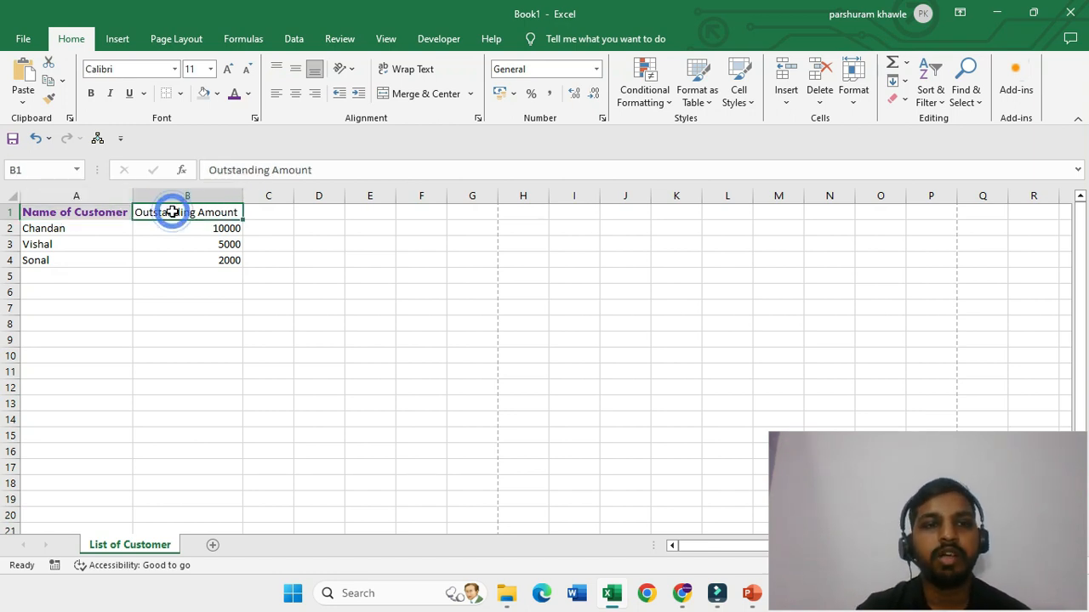
click(79, 214)
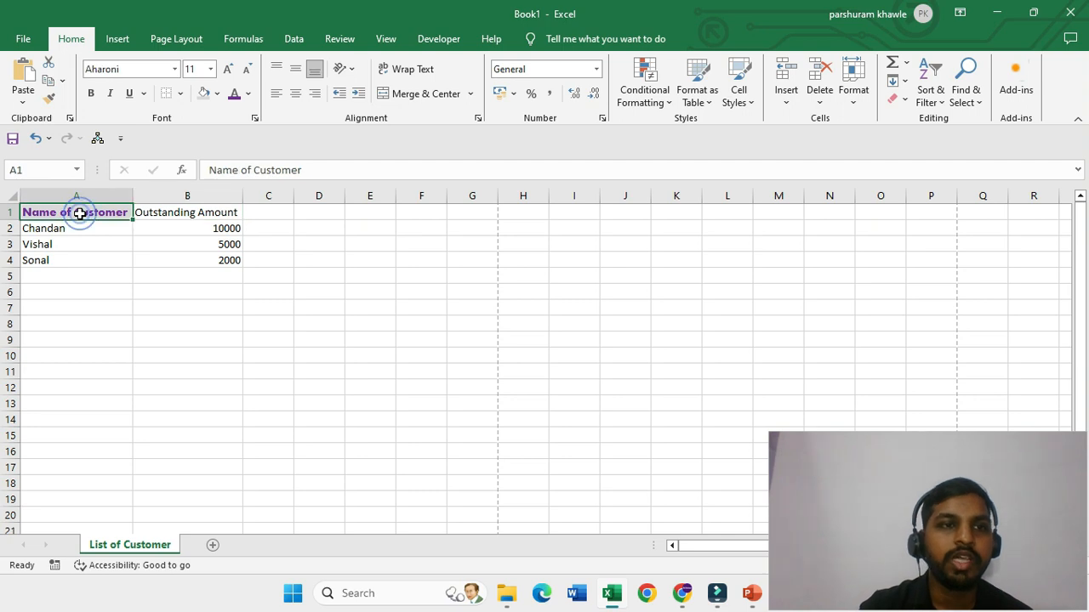
click(51, 102)
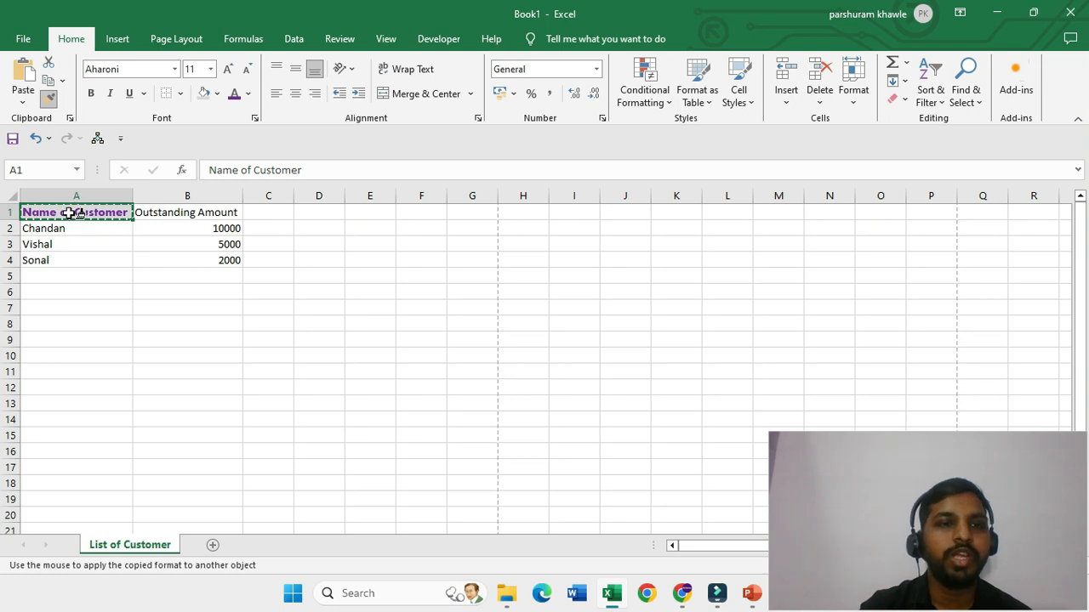
click(172, 212)
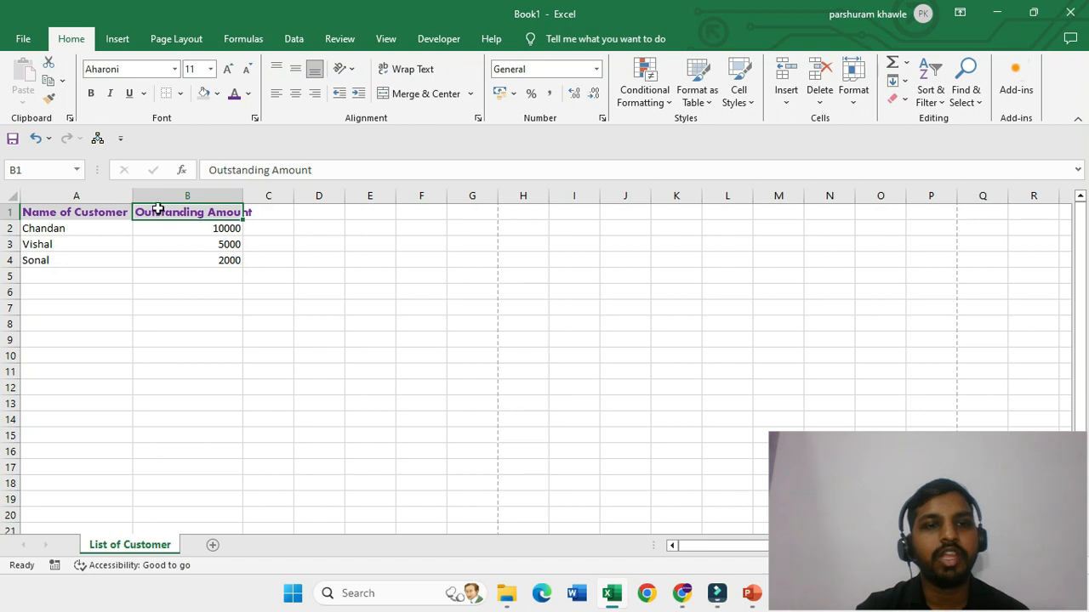
drag(245, 197, 244, 197)
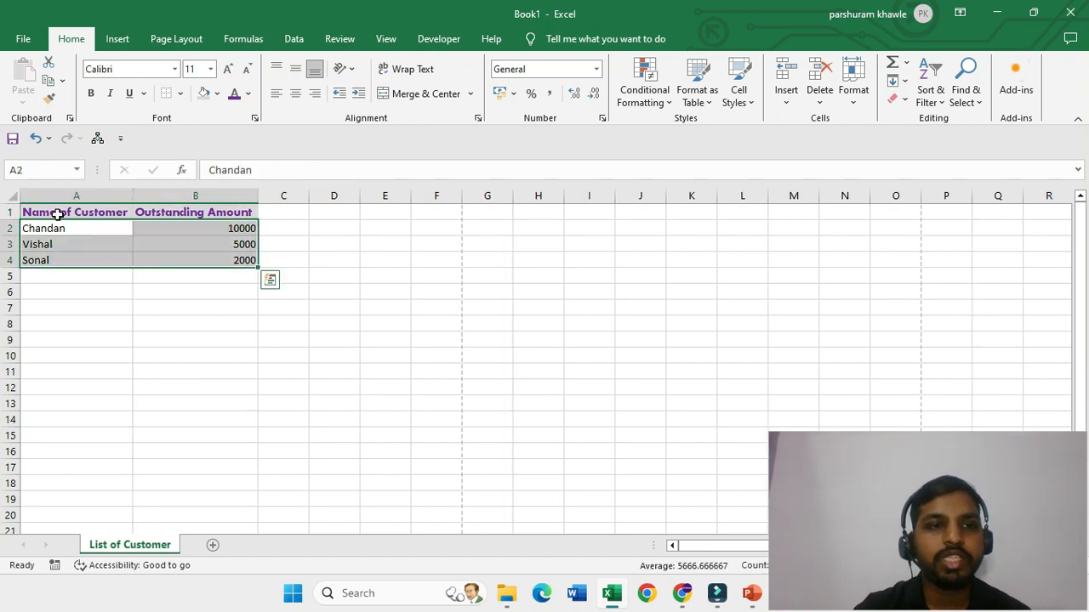
Step: Set the font colour of the customer names and amounts in A2:B4 to the standard blue
click(57, 215)
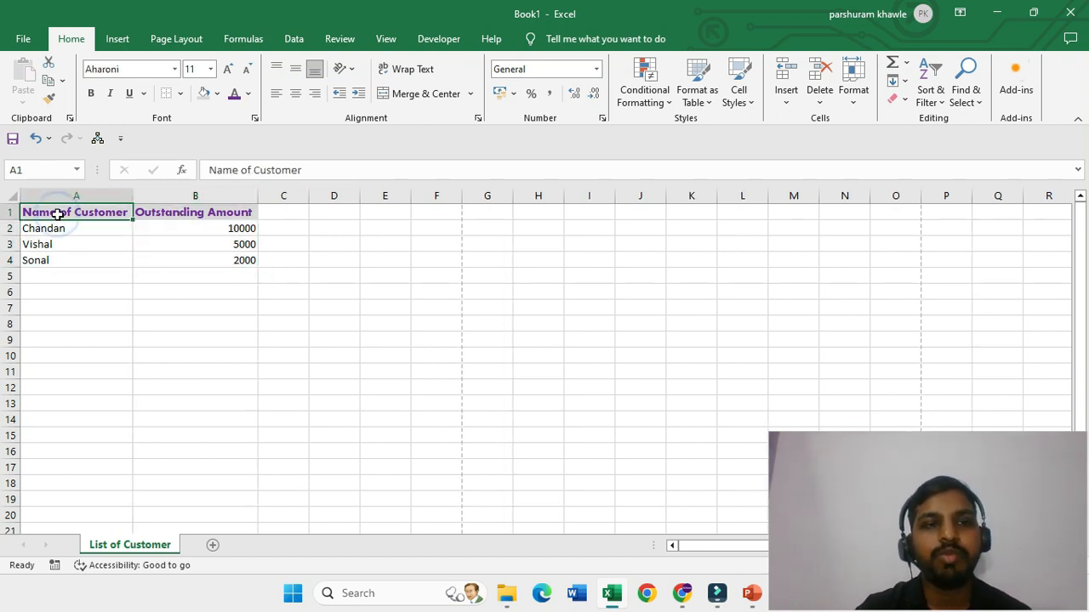
click(180, 216)
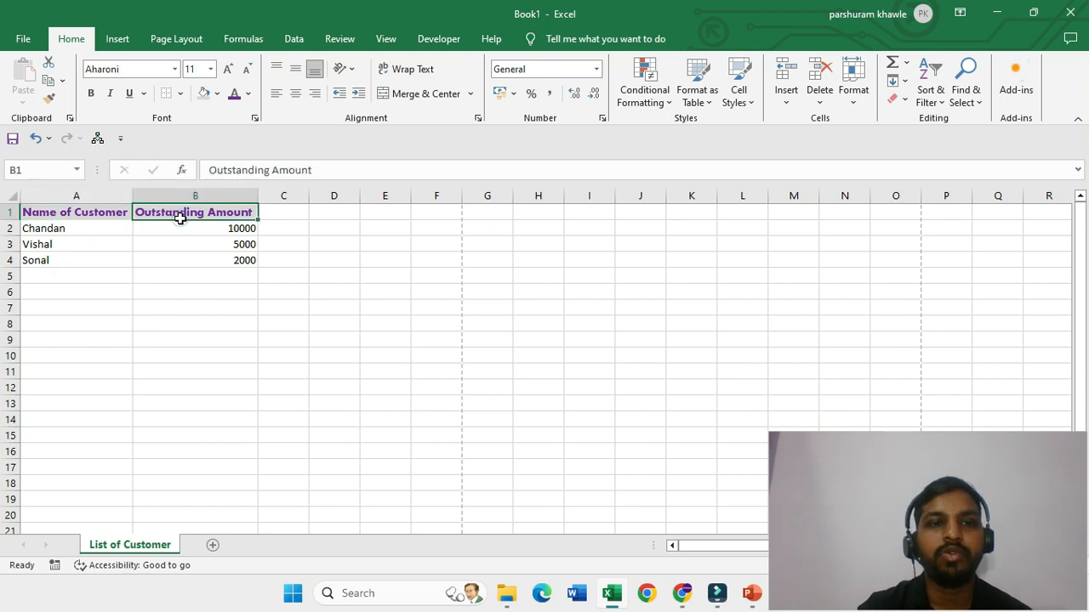
drag(74, 228, 170, 261)
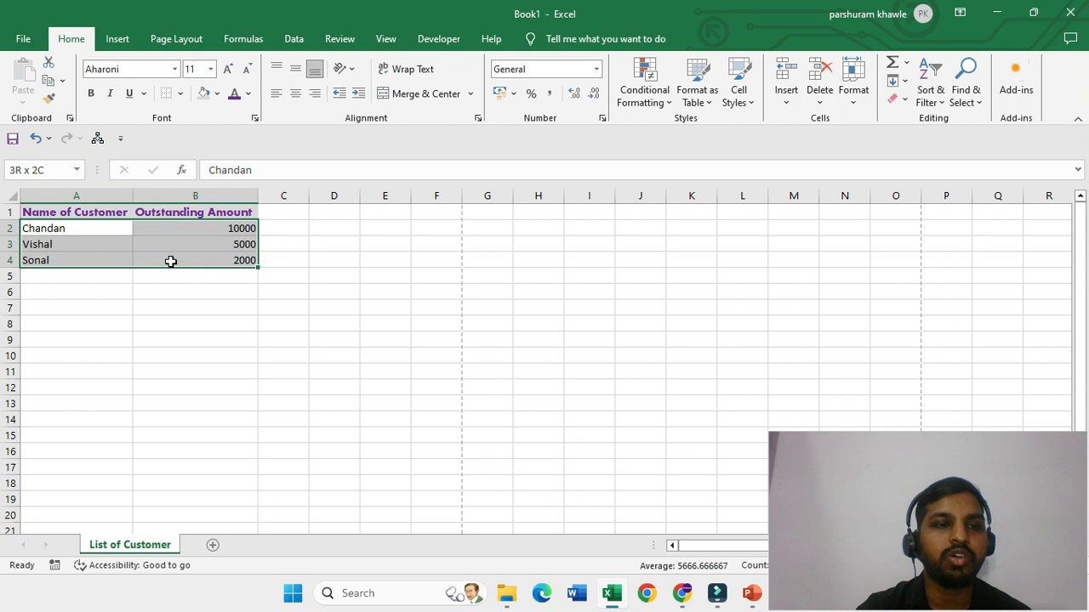
click(68, 230)
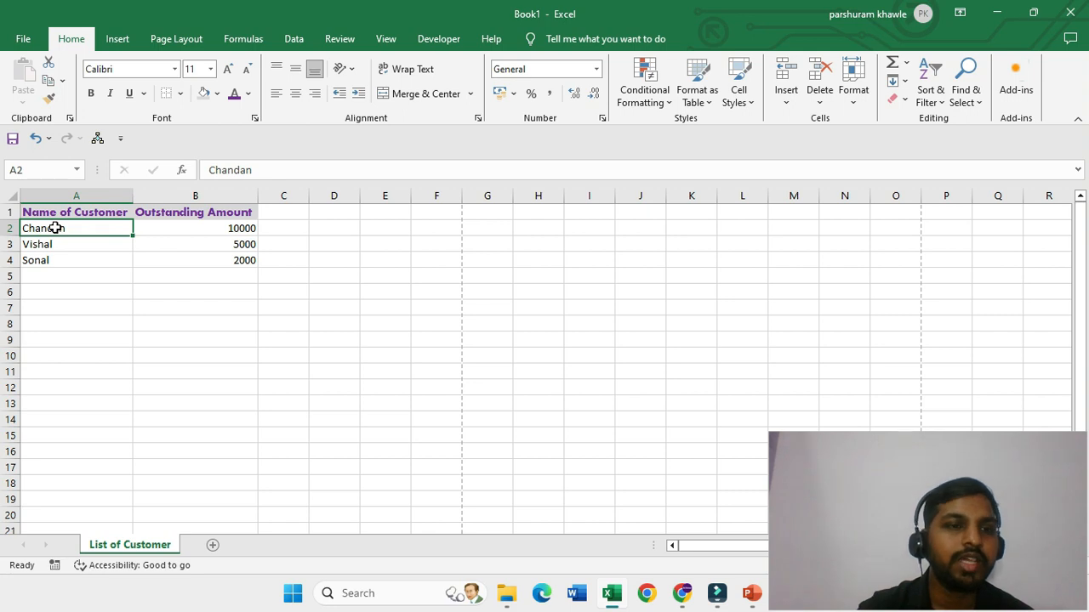
drag(54, 228, 162, 260)
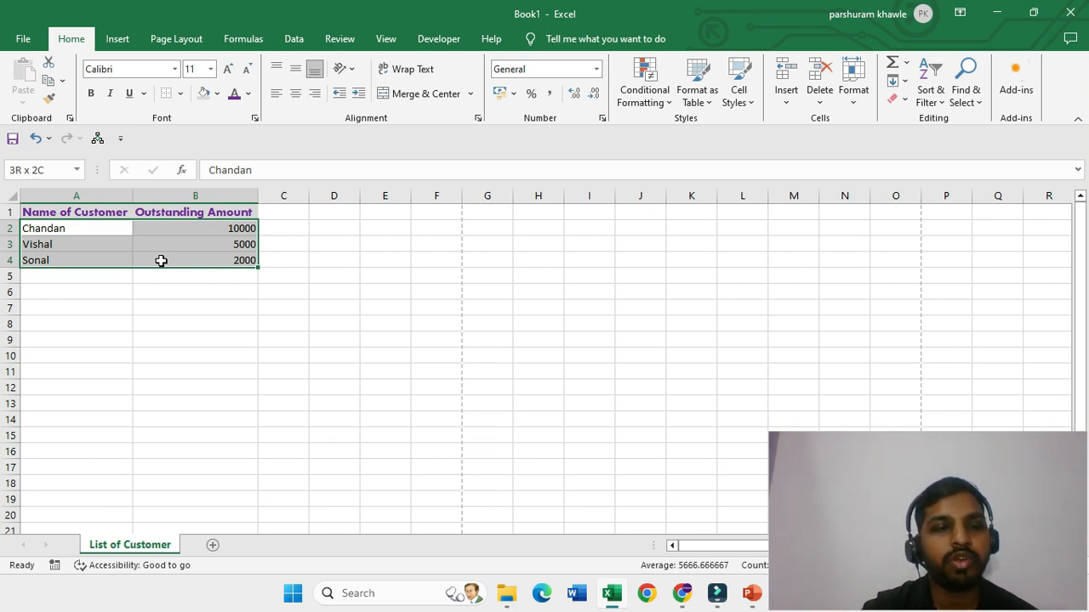
drag(160, 260, 159, 260)
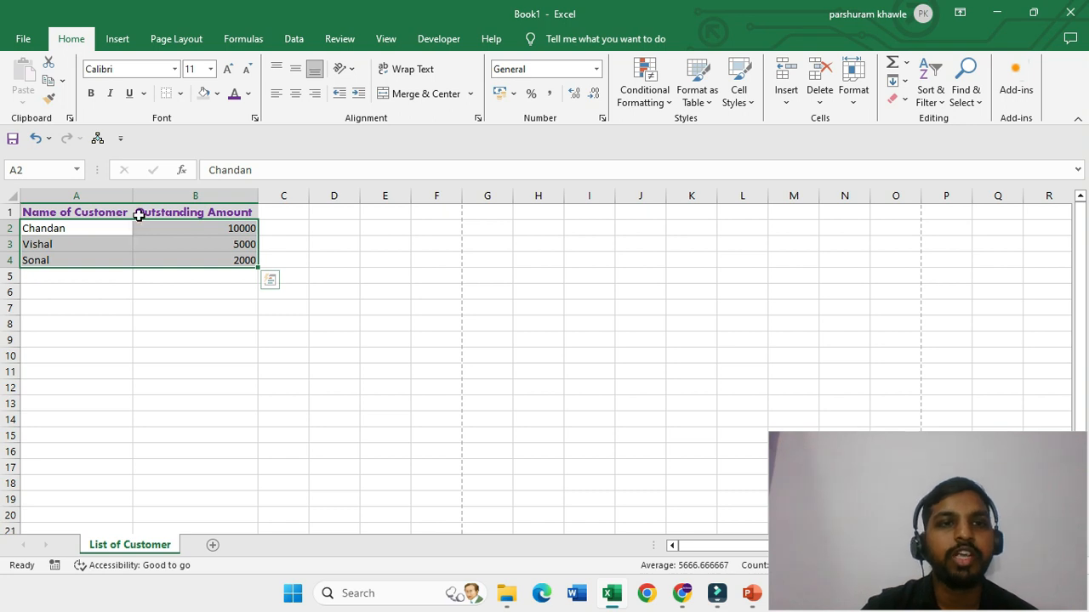
click(249, 95)
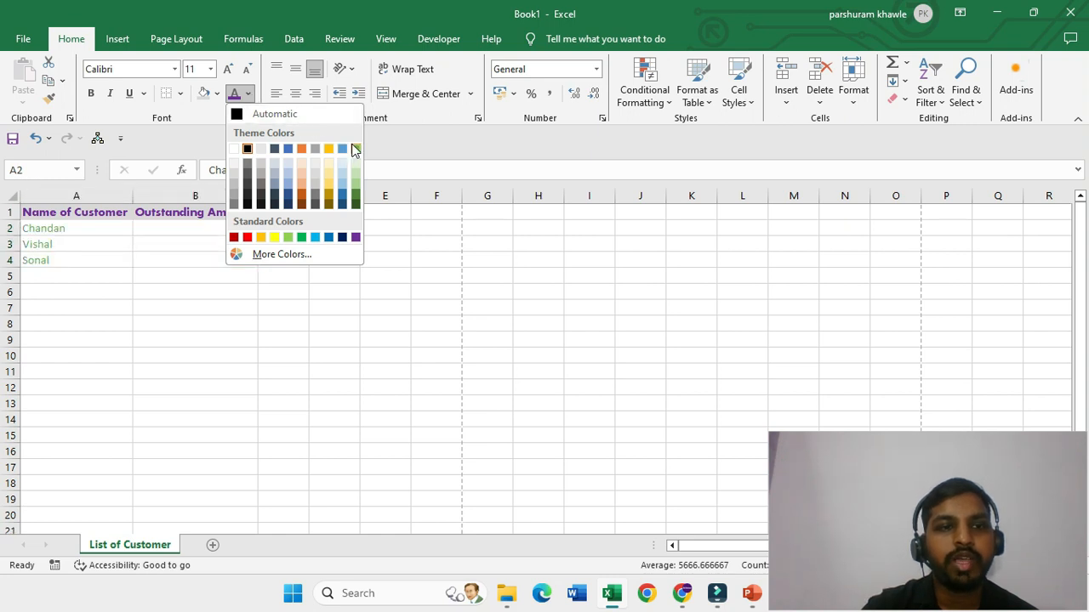
click(329, 238)
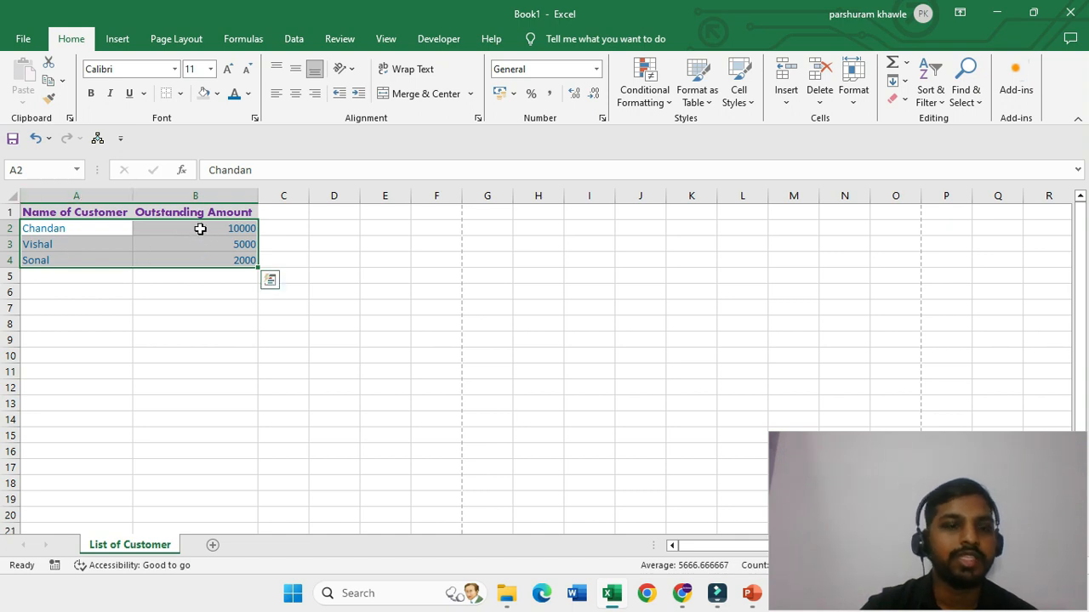
click(83, 212)
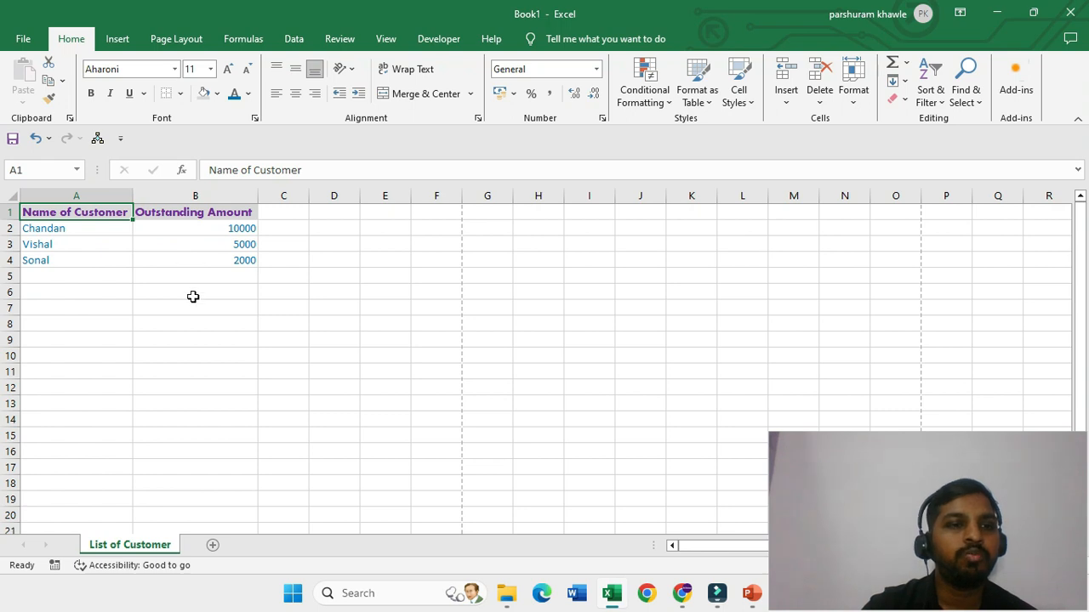
drag(123, 219, 195, 255)
click(51, 212)
click(51, 212)
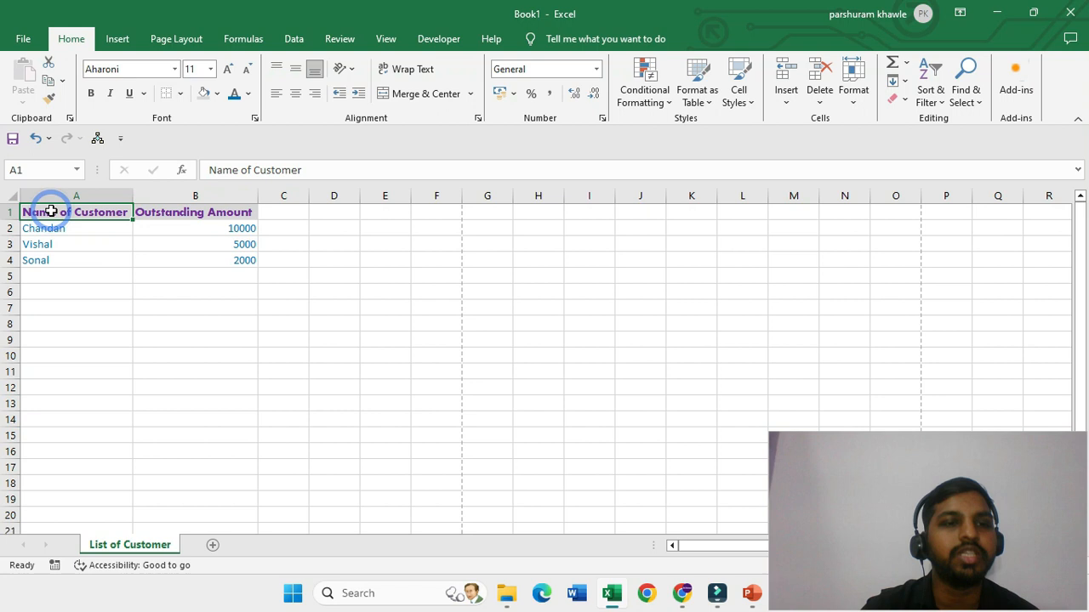
Step: Apply All Borders to the customer table in A1:B4
click(72, 212)
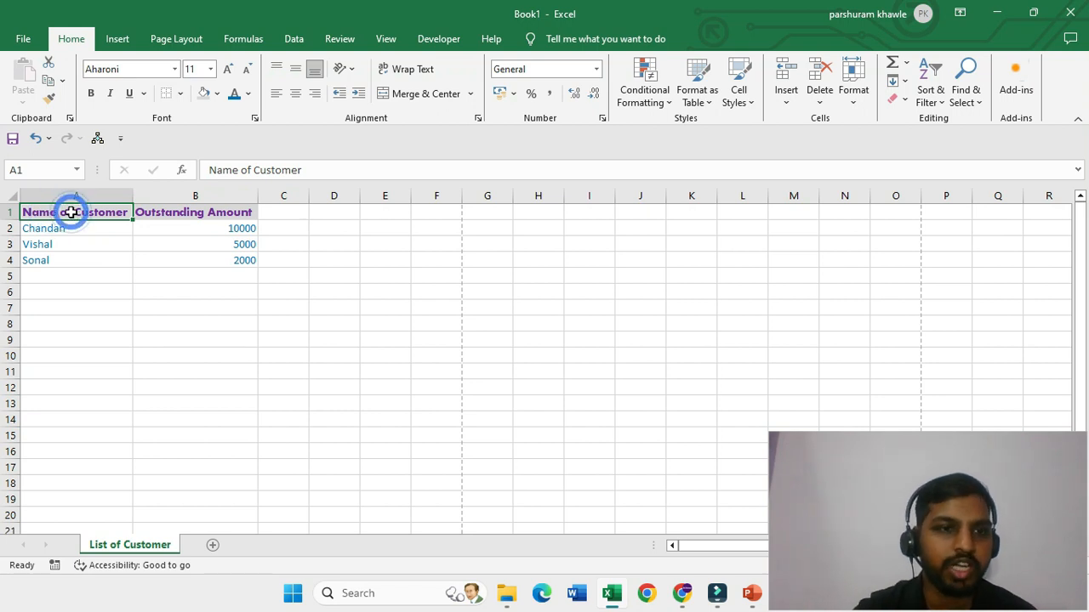
drag(71, 212, 135, 258)
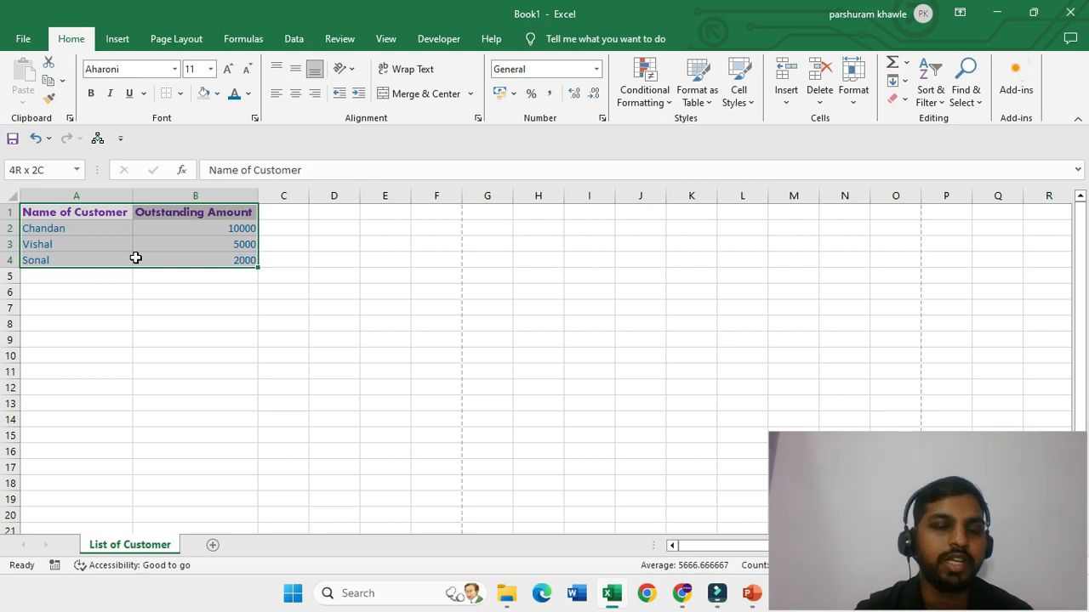
drag(136, 258, 135, 258)
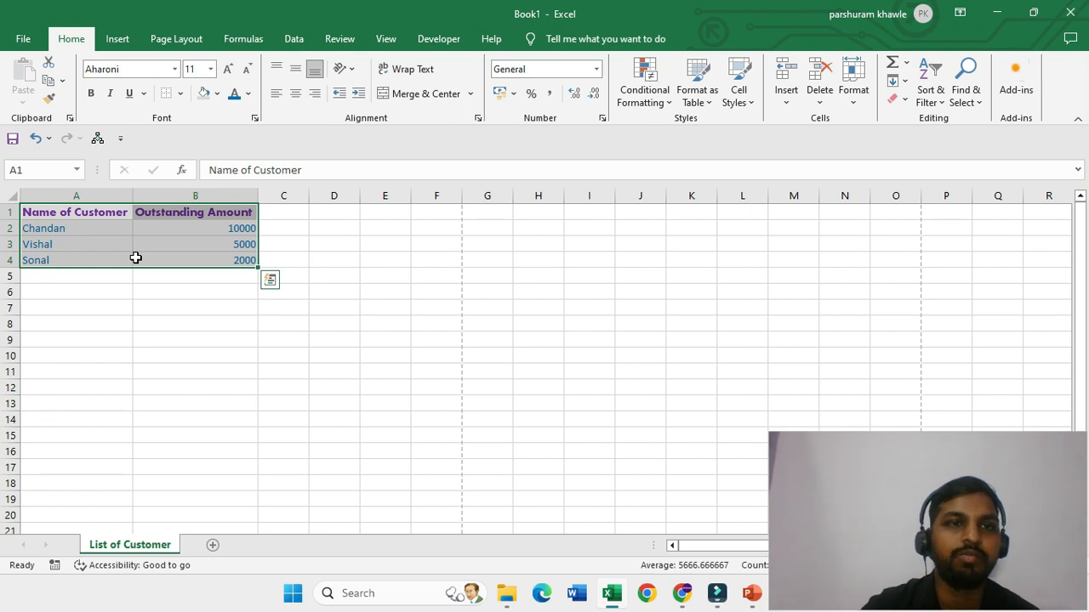
click(180, 93)
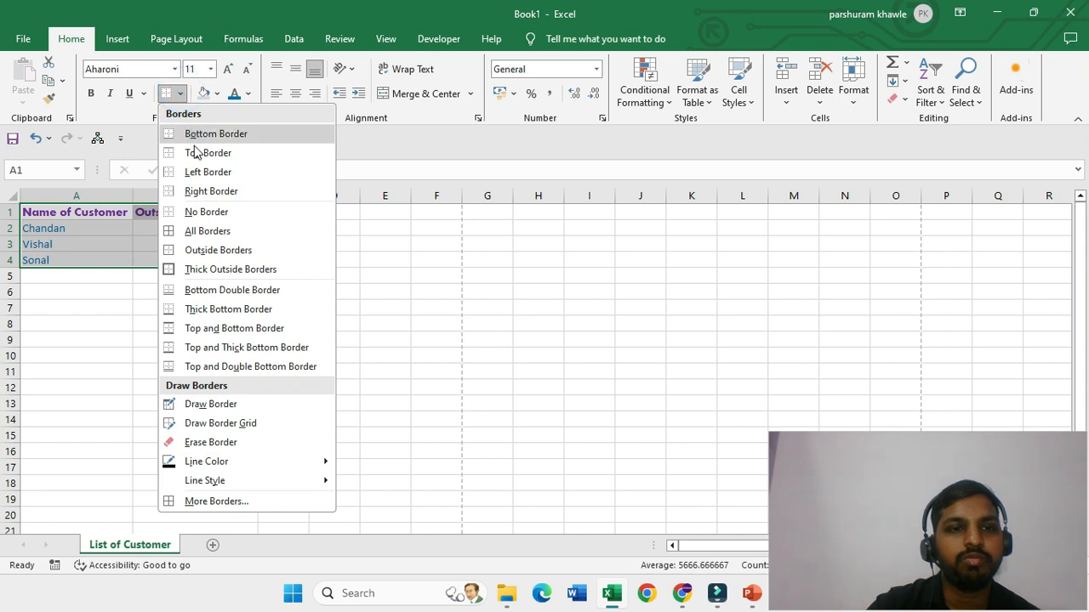
click(191, 232)
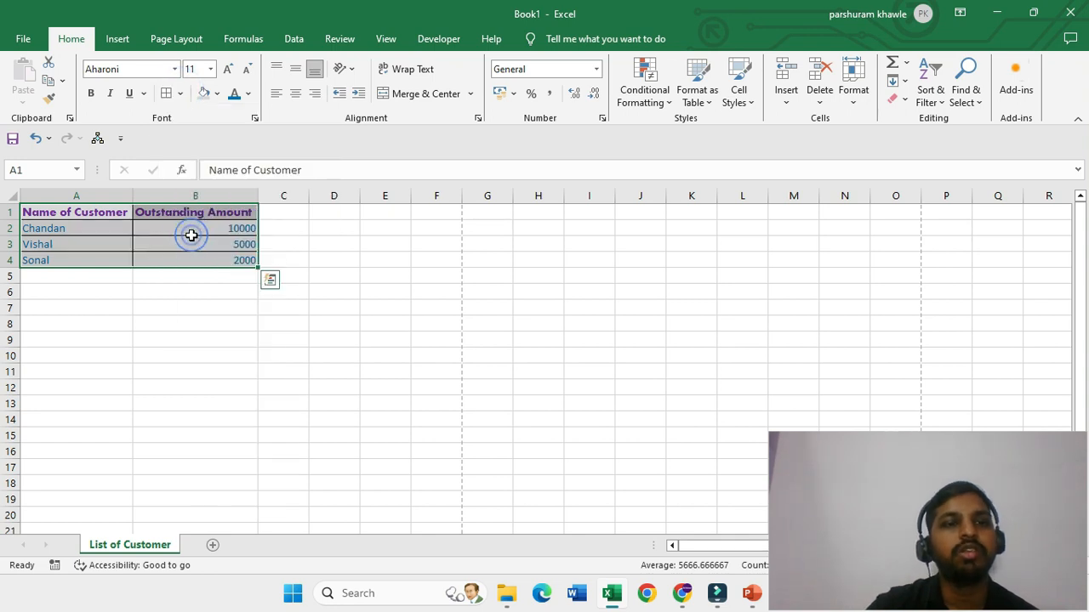
click(190, 258)
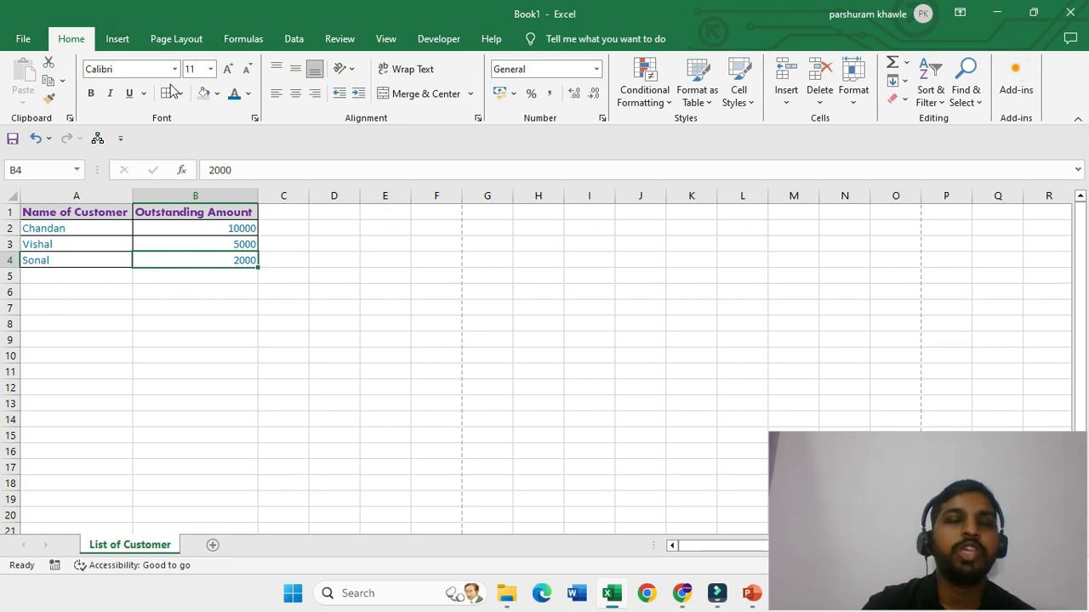
Step: Insert a 2-D pie chart of the customers' outstanding amounts from the range A1:B4
click(121, 42)
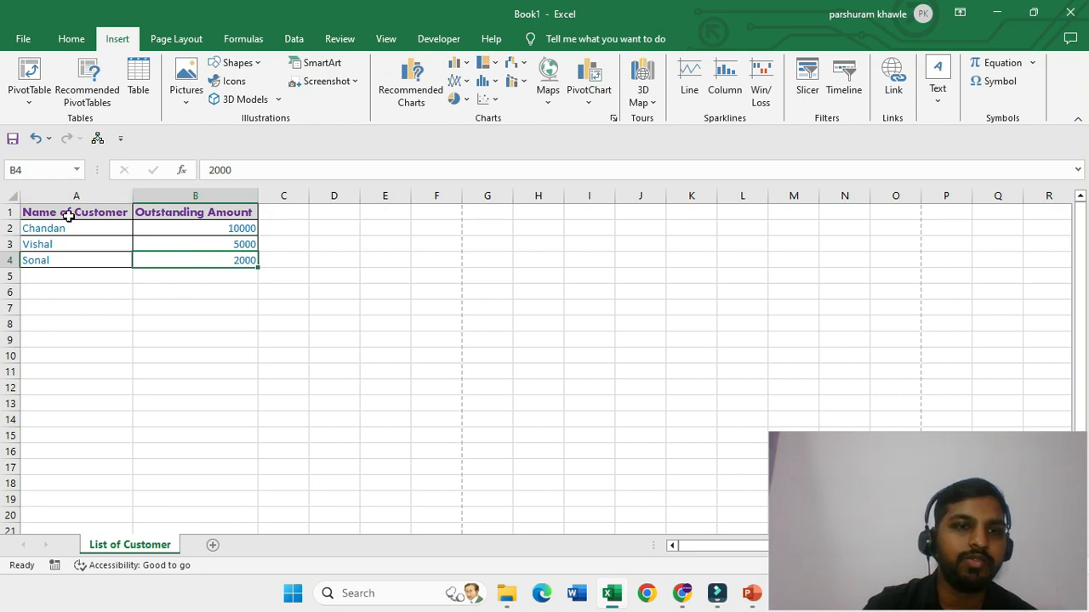
drag(85, 211, 167, 260)
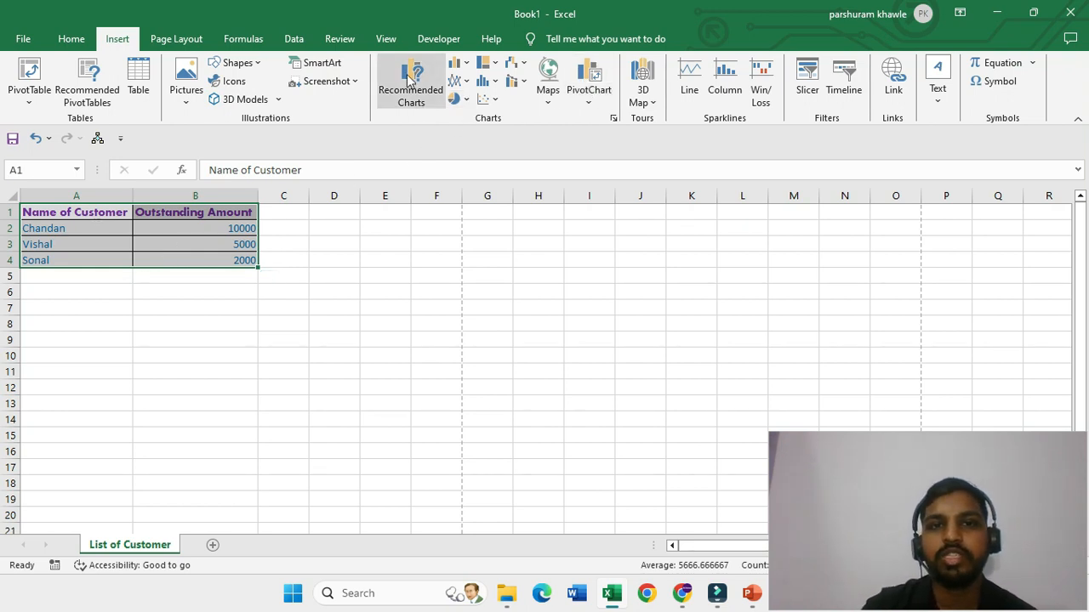
click(459, 100)
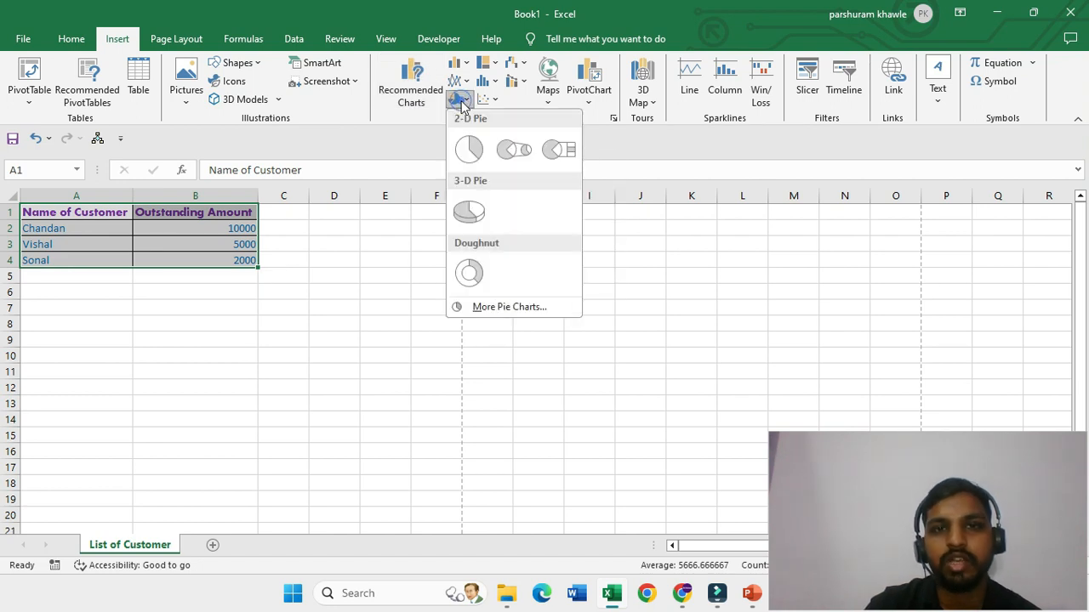
click(468, 151)
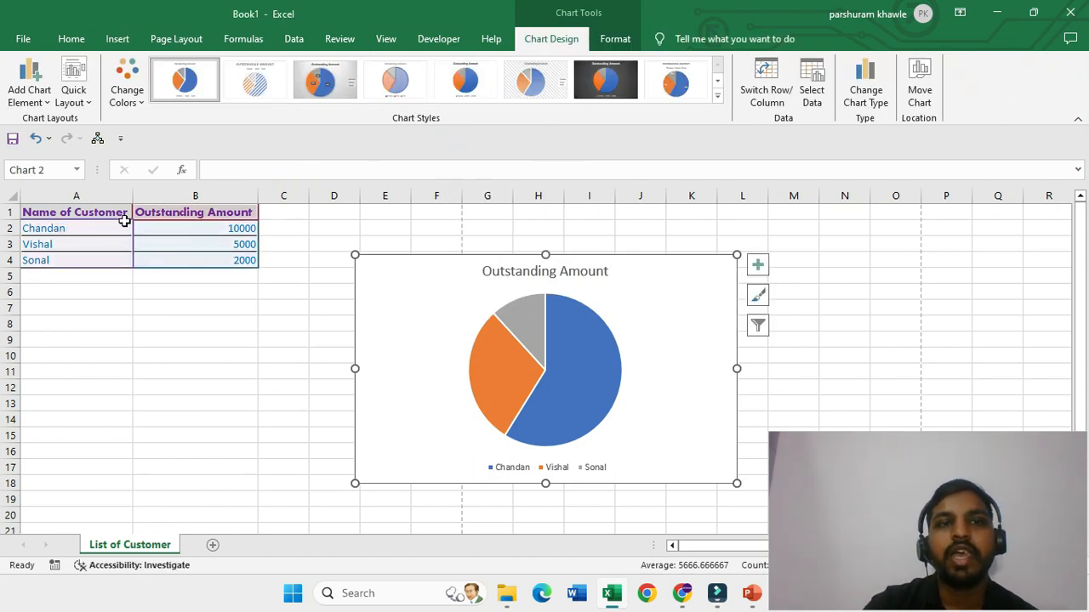
click(118, 40)
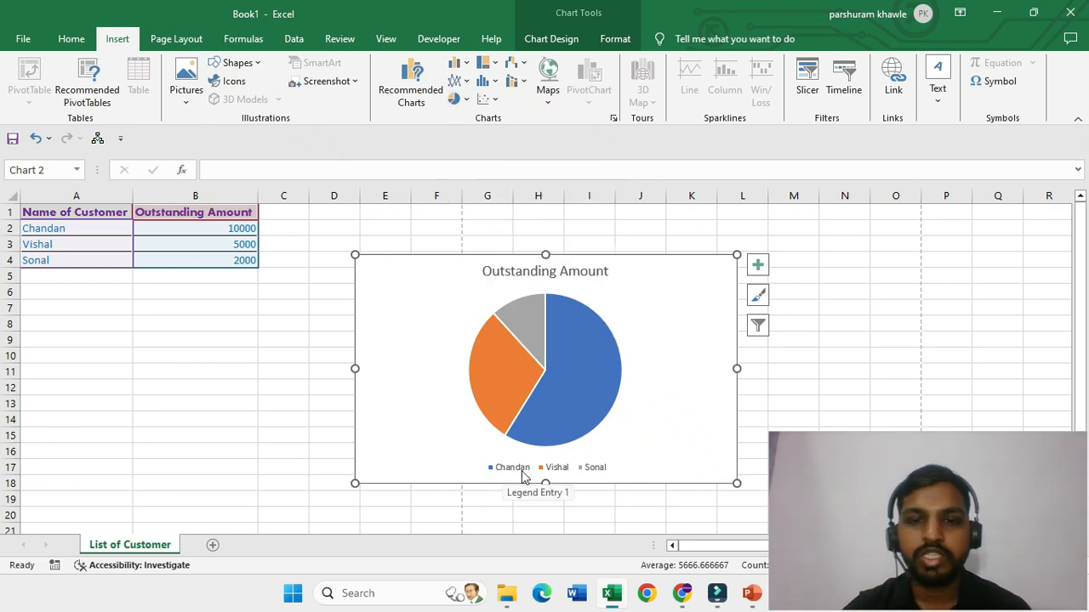
mouse_move(593, 344)
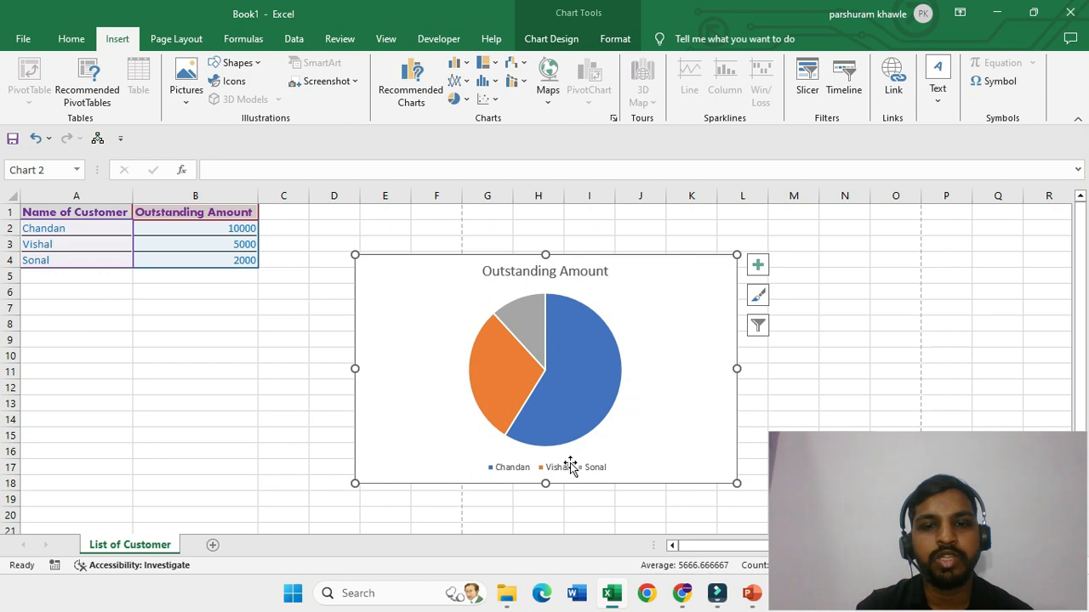
mouse_move(524, 328)
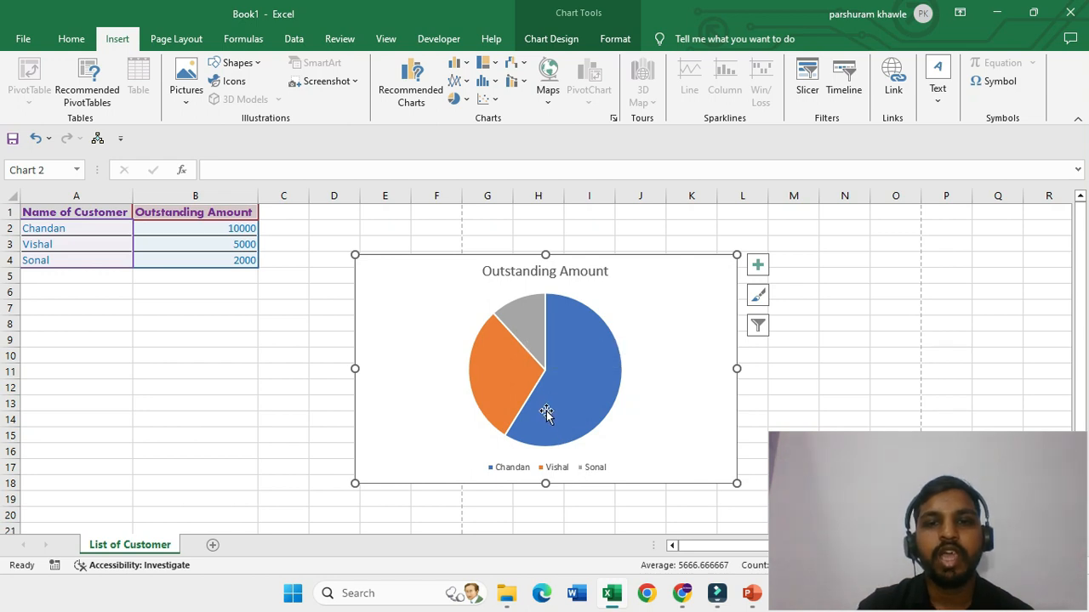
mouse_move(586, 382)
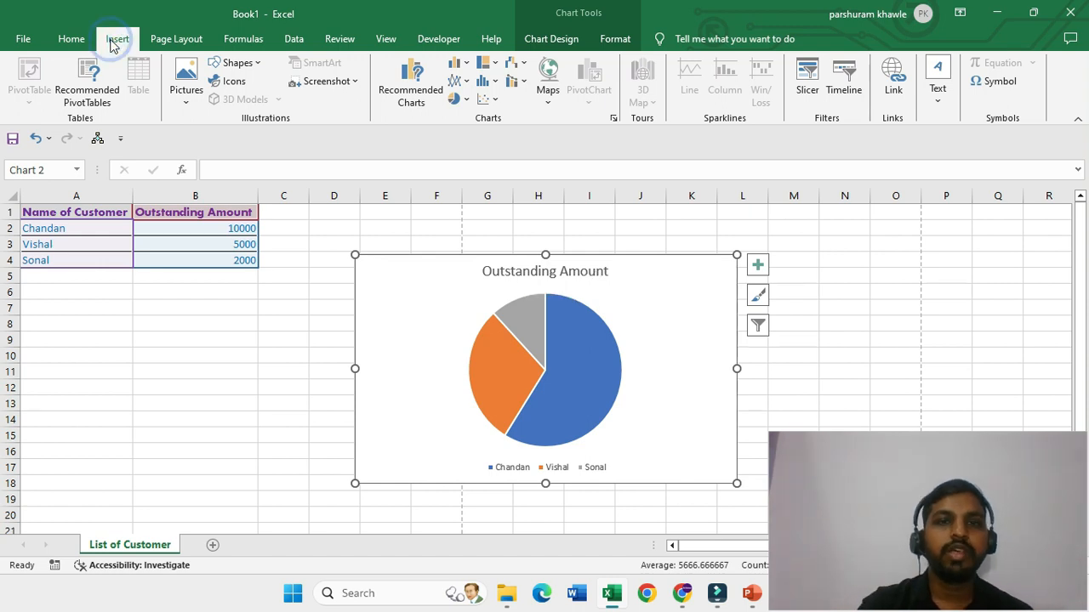
Step: Switch to the Excel Mastery Module presentation in PowerPoint and review the Sum entry in its function table
click(238, 46)
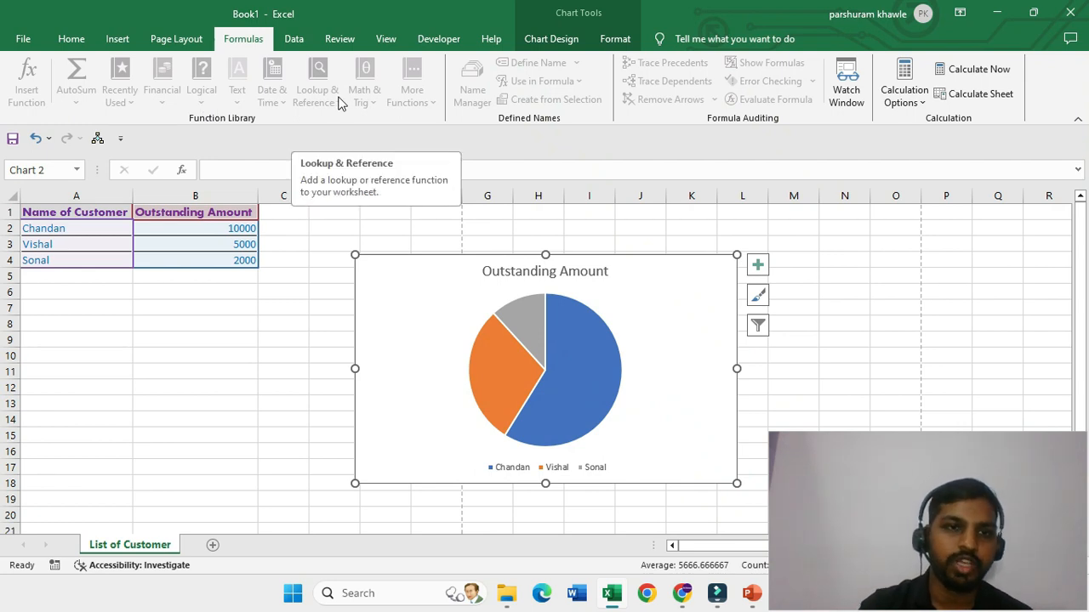
click(289, 289)
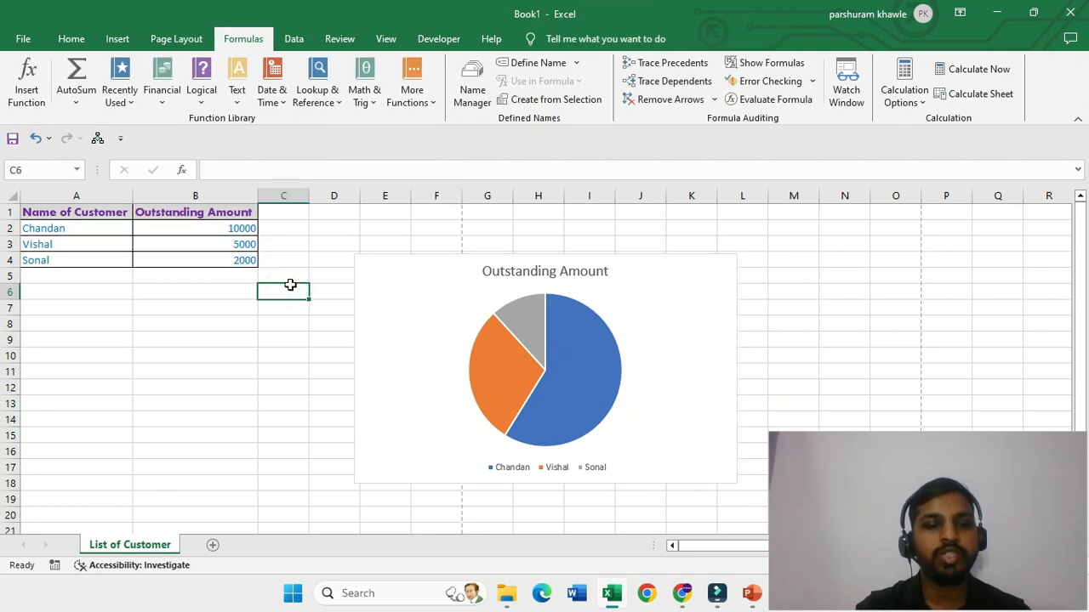
key(alt+Tab)
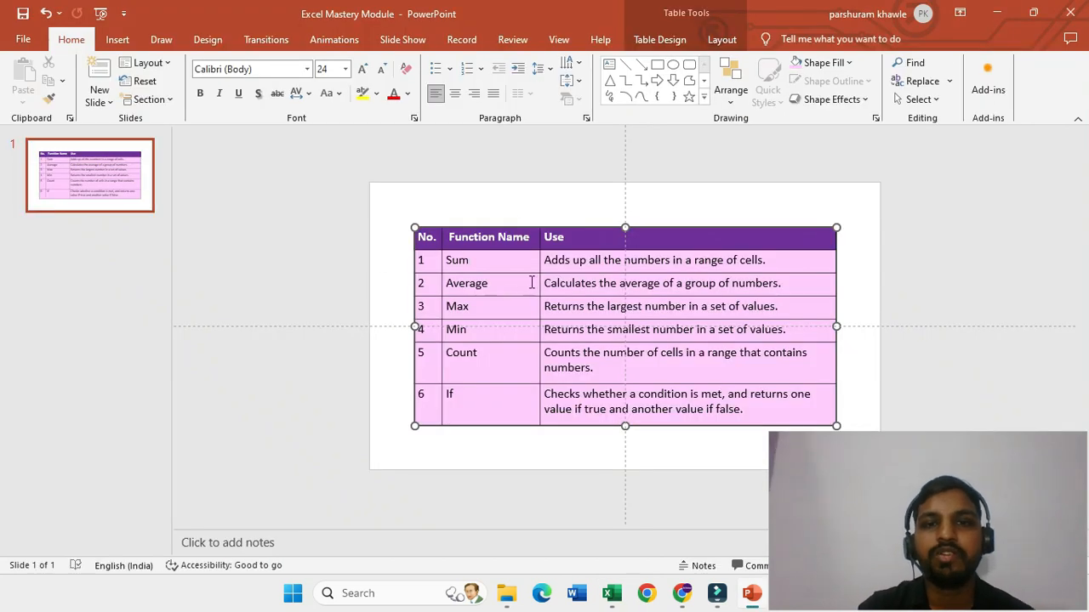
click(510, 199)
click(483, 264)
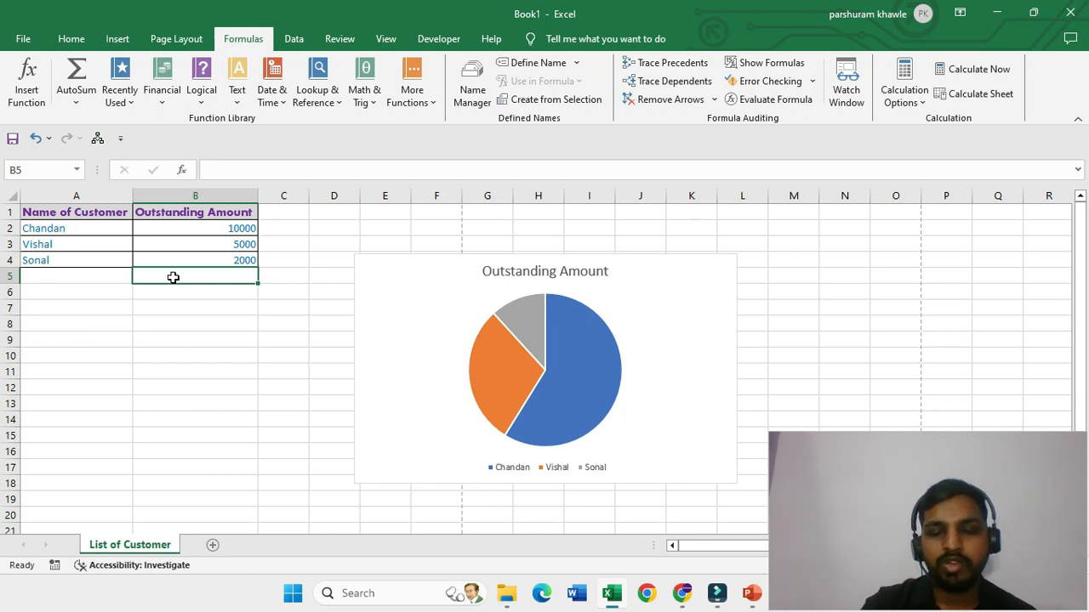
Step: Total the outstanding amounts in cell B5 of the Excel workbook with the formula =SUM(B2:B4)
text(=)
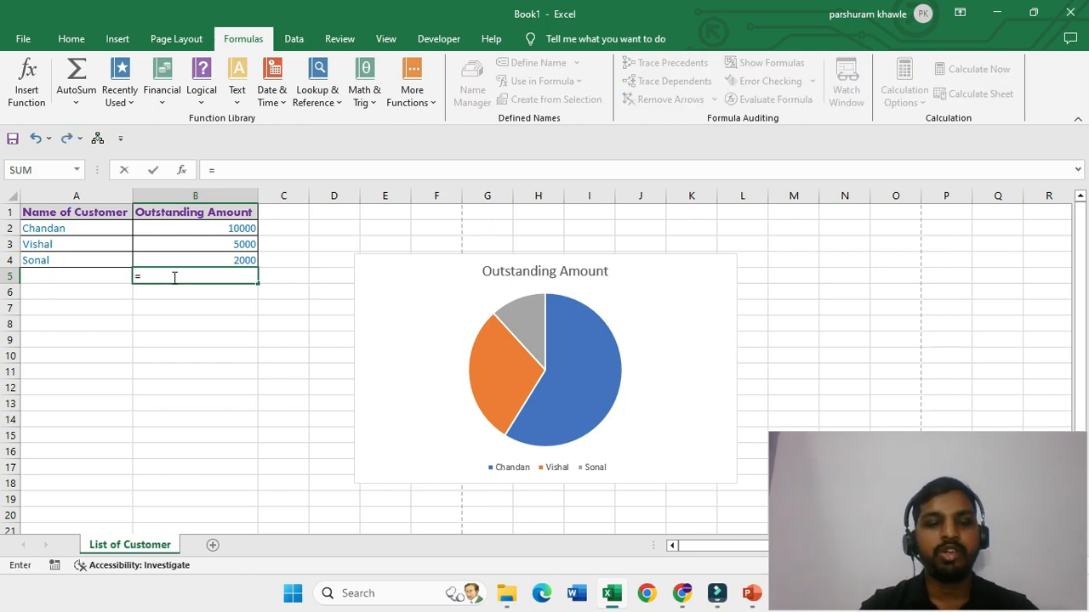
text(Sum)
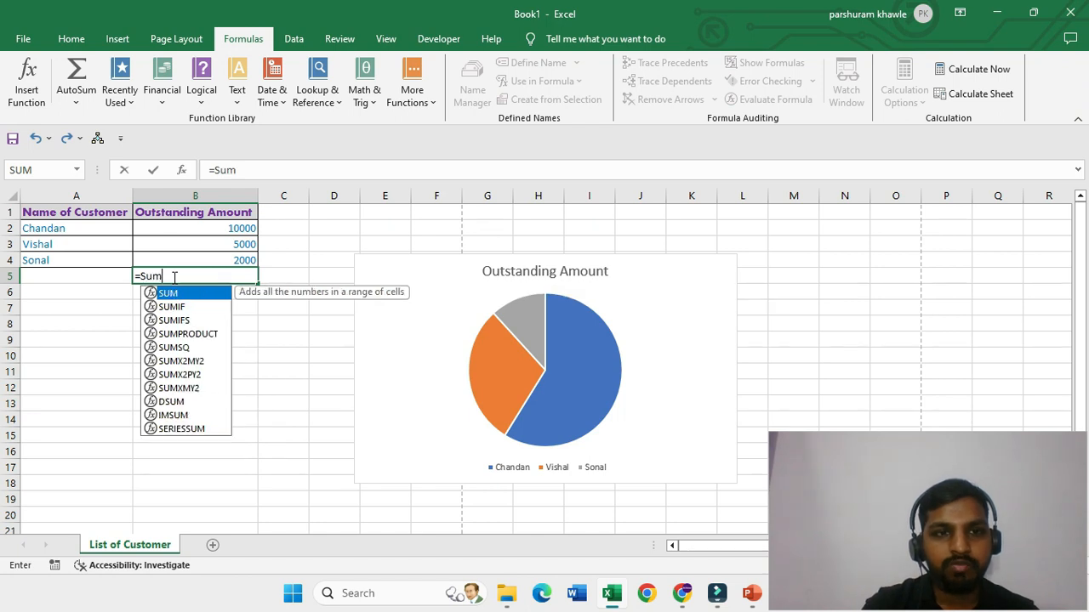
text(()
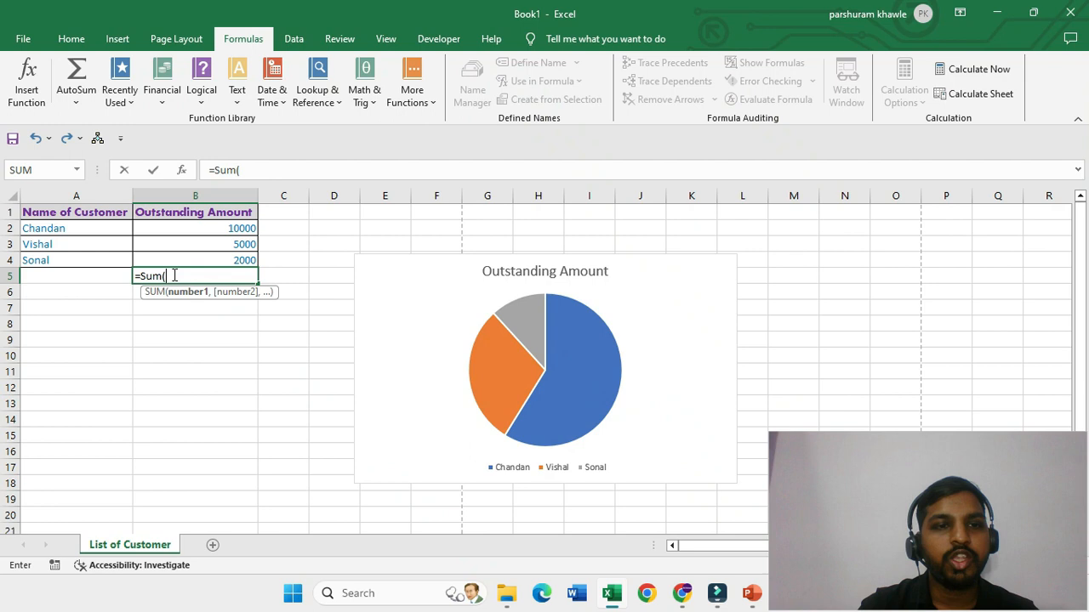
click(199, 230)
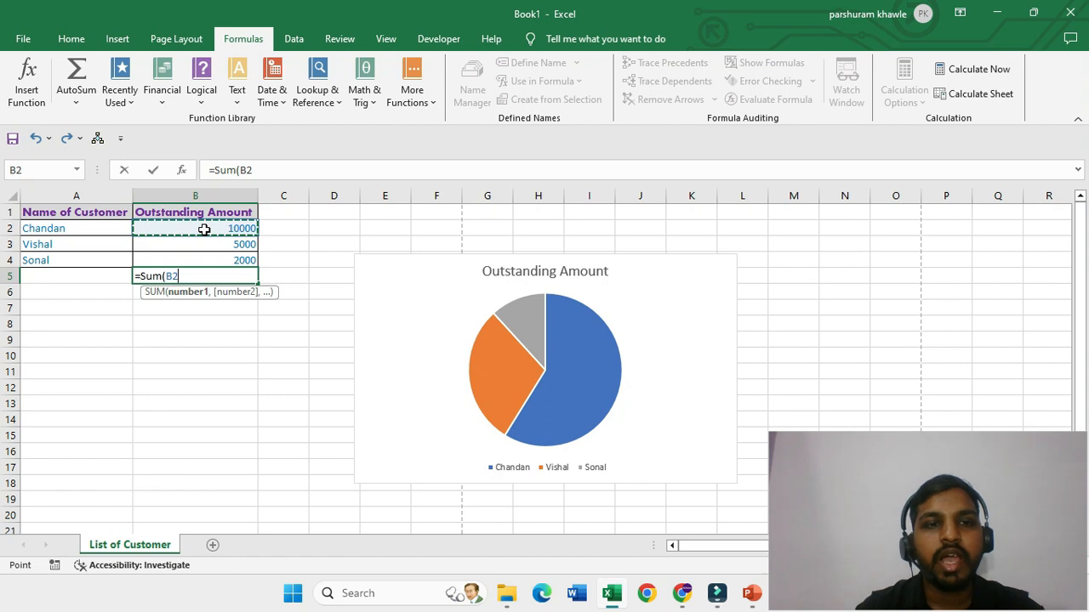
drag(204, 229, 198, 257)
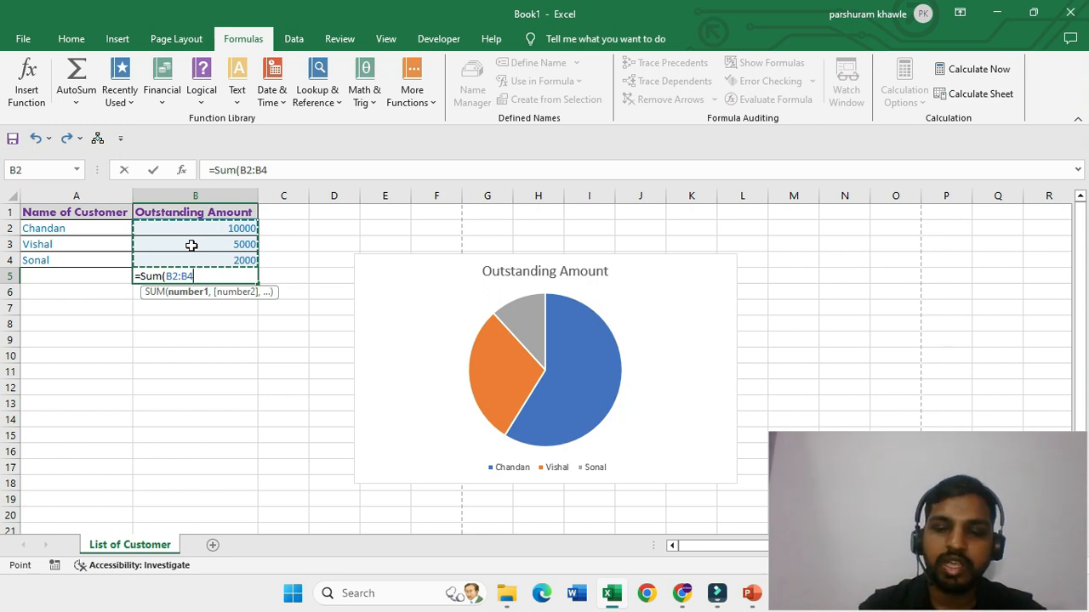
text())
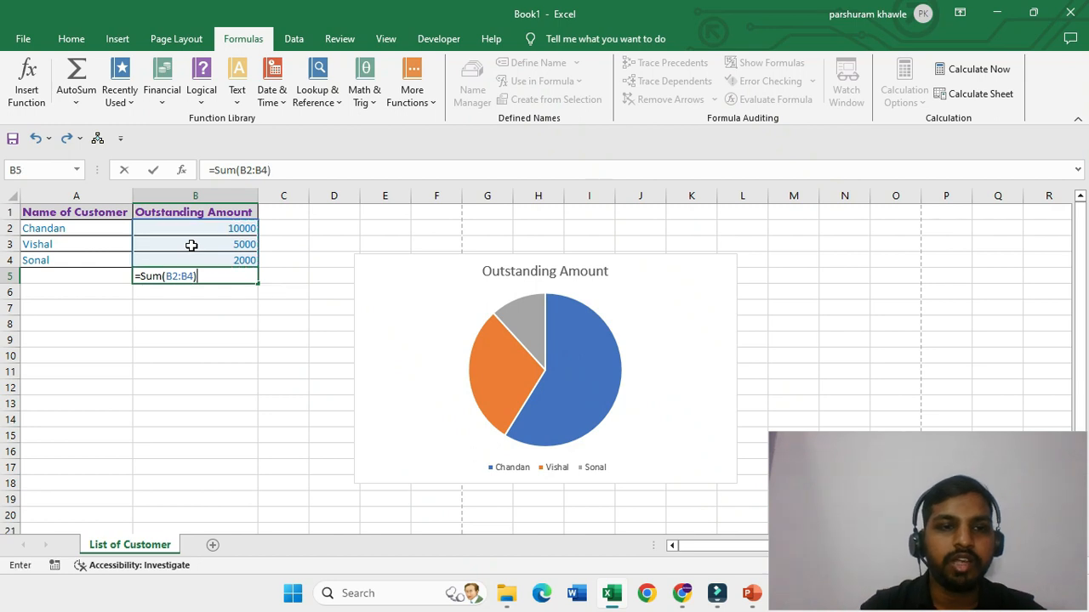
key(Return)
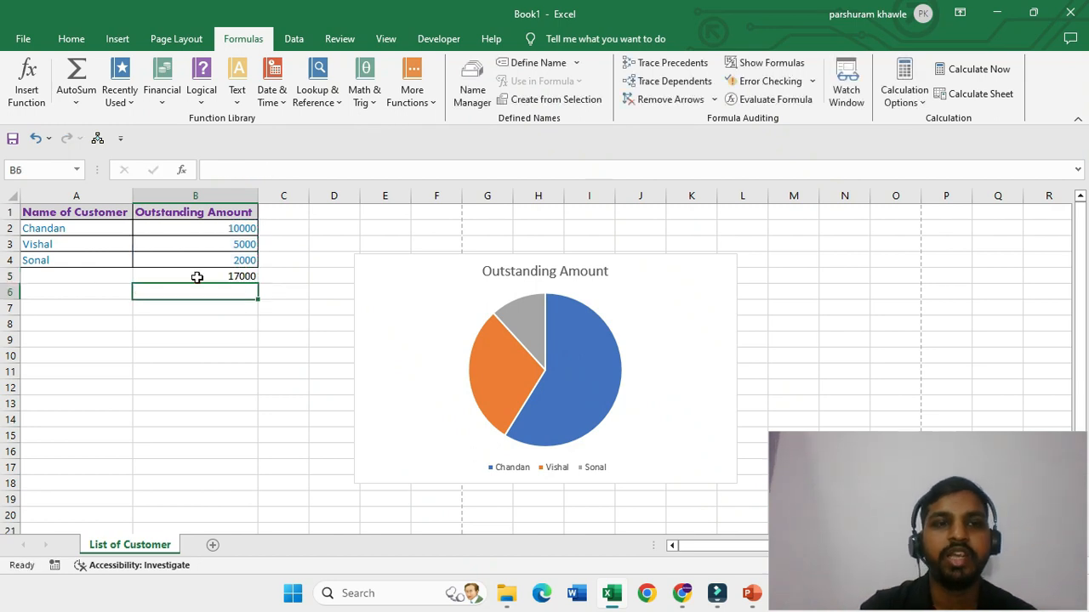
click(242, 276)
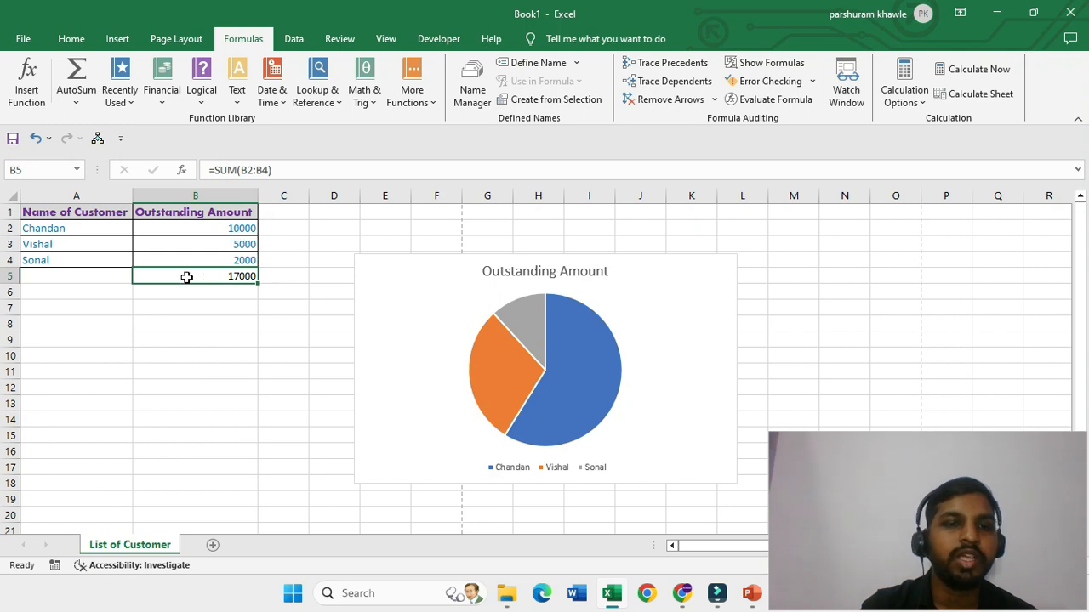
Step: Enter the label "Sum" in cell A5 beside the summed amount
double_click(94, 276)
text(Sum)
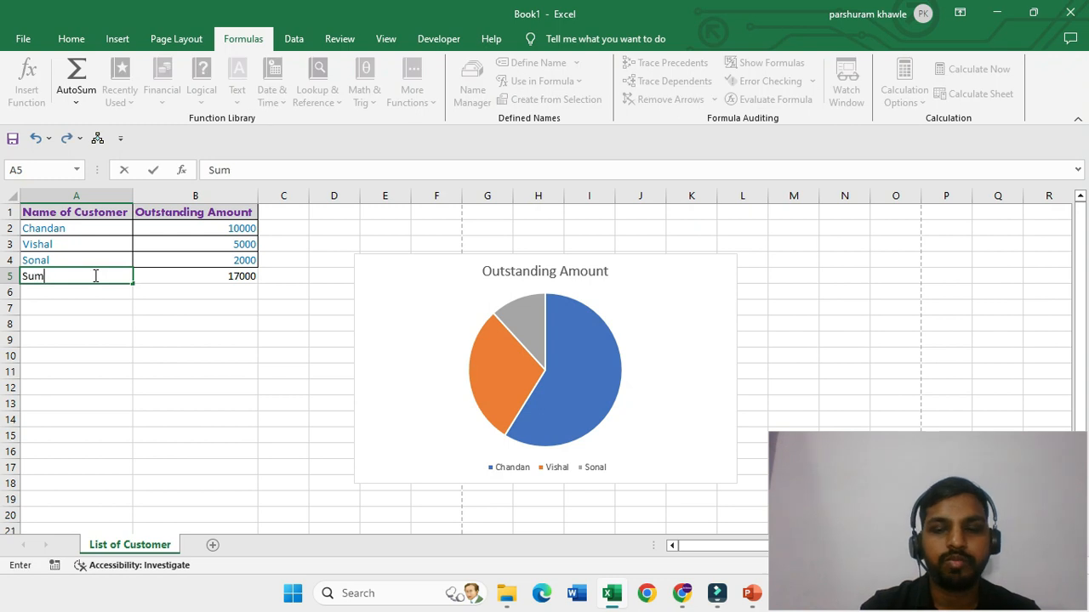
key(Return)
Step: Label the summed row "Total" in cell A5 and select A5:B5
click(93, 276)
text(Total)
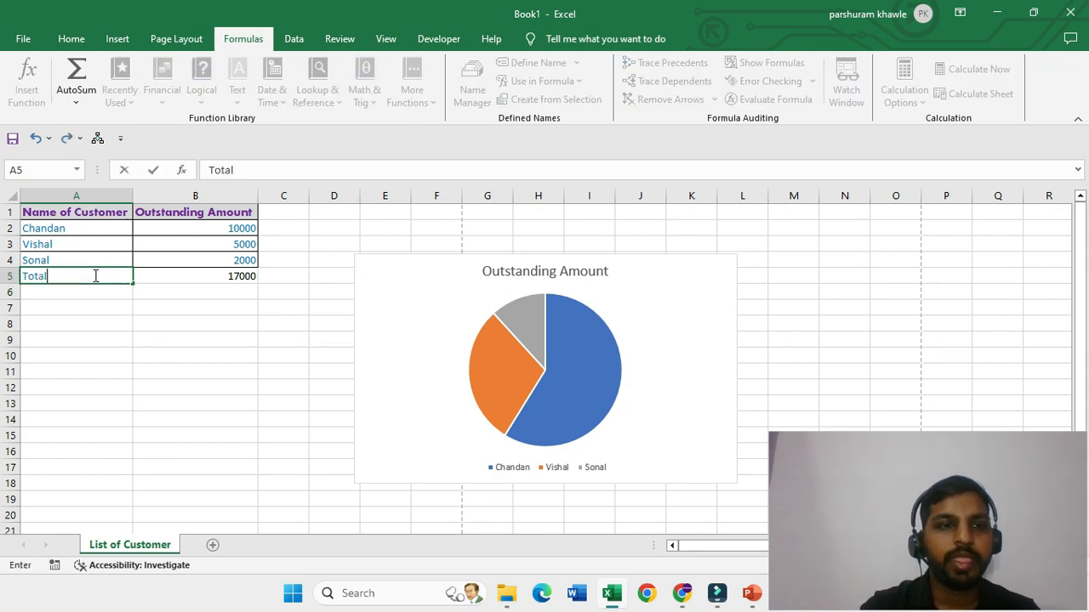
key(Return)
key(Up)
key(Right)
key(Left)
key(shift+Right)
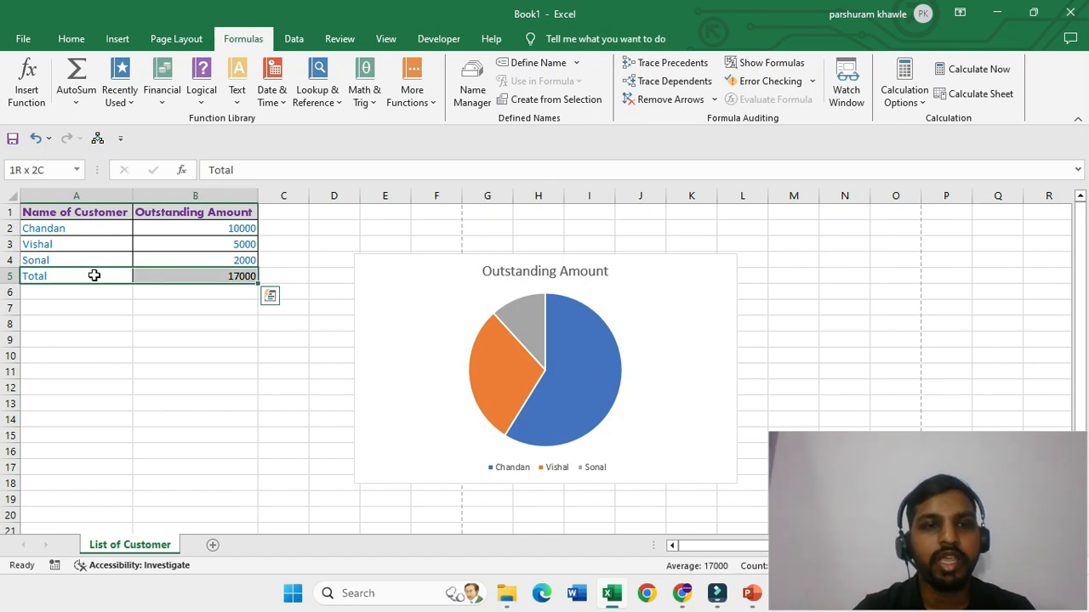
Step: Check the Average entry in the PowerPoint function table and return to the outstanding amounts in the Excel workbook
key(alt+Tab)
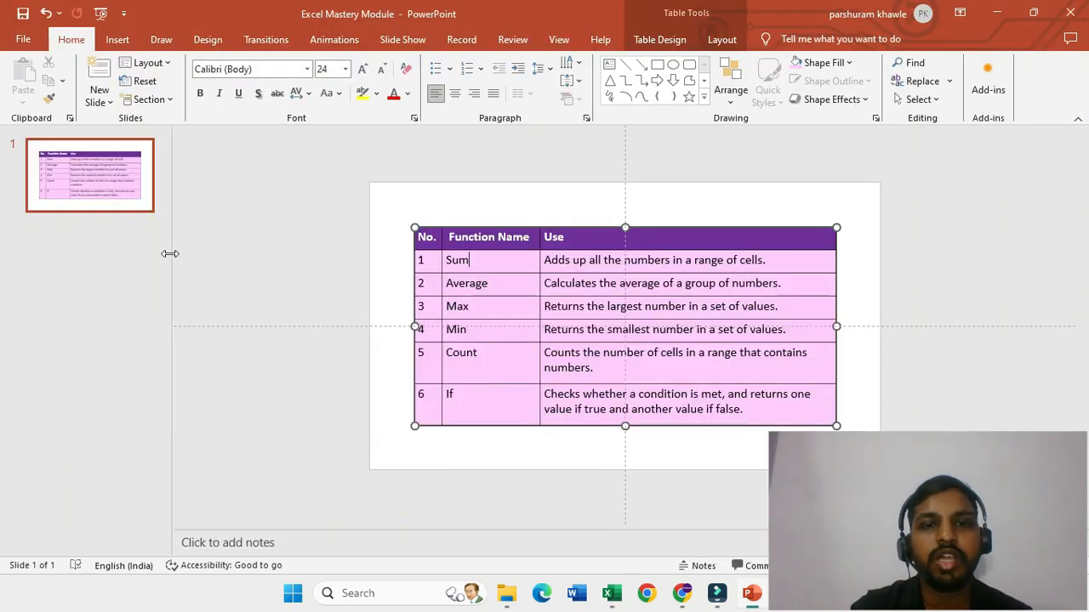
click(491, 284)
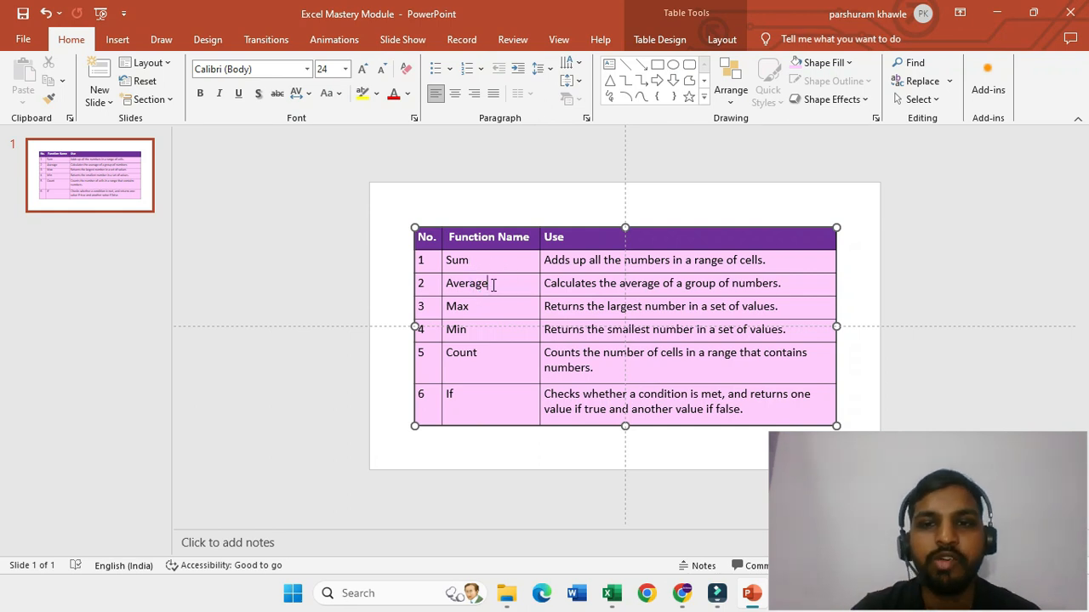
key(alt+Tab)
click(233, 224)
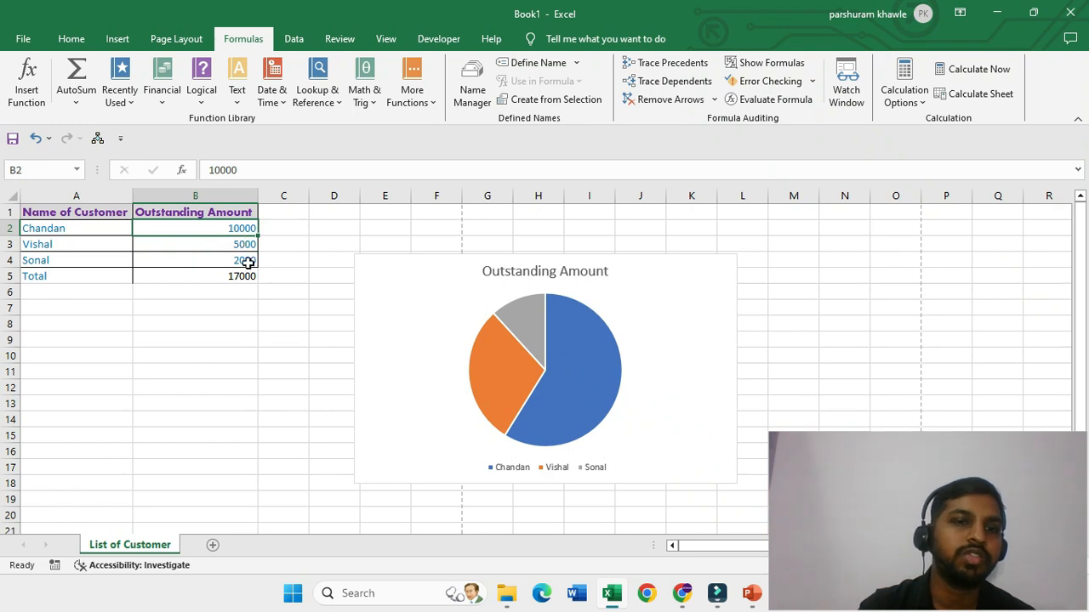
Step: Enter the label "Average" in cell A6 below the Total row
click(114, 288)
text(Average)
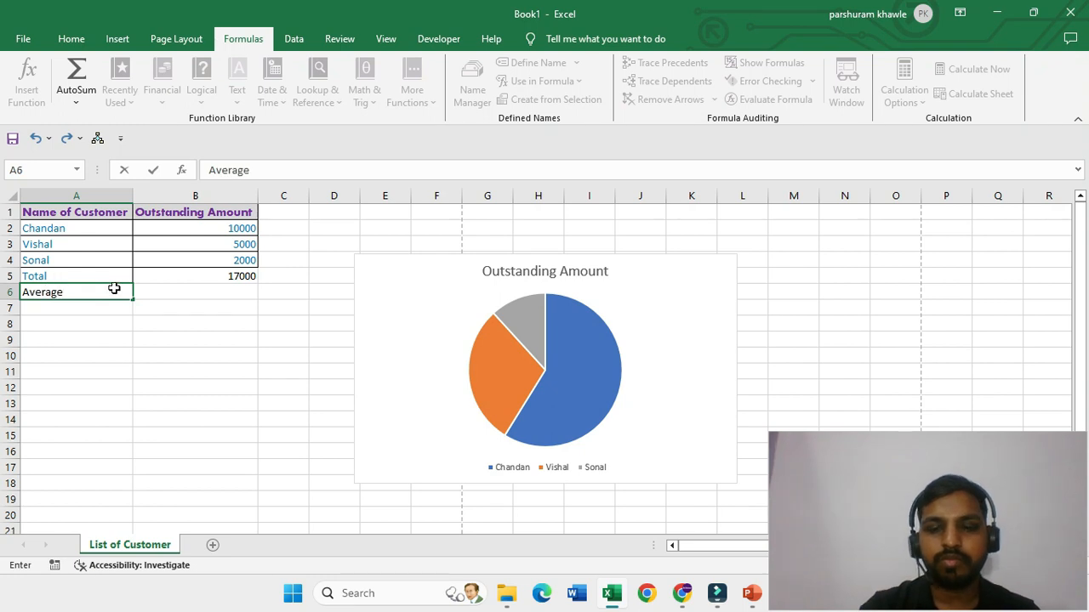
key(Tab)
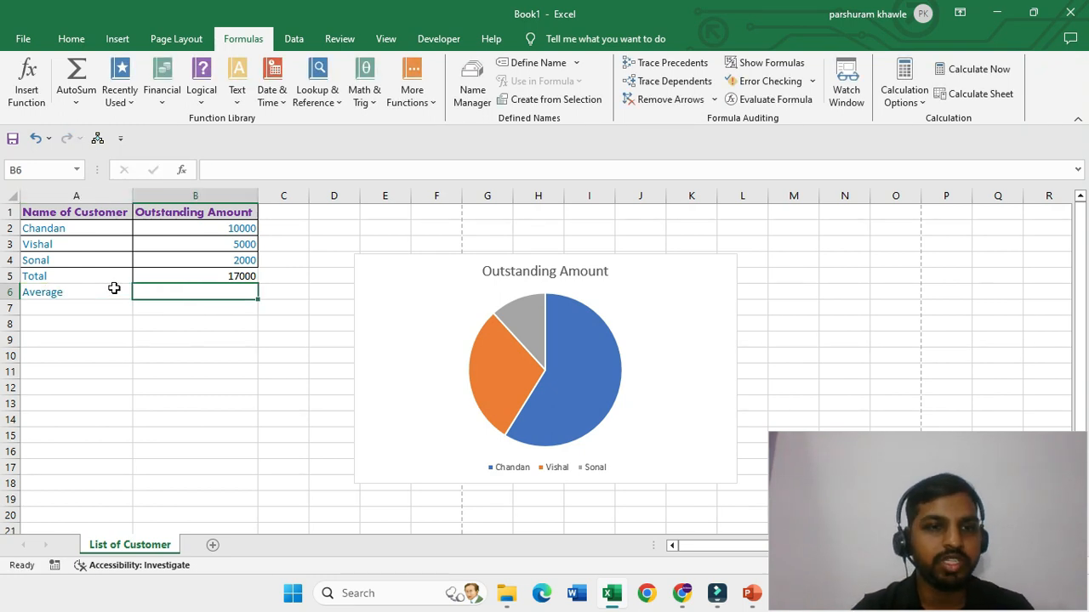
Step: Average the three customers' outstanding amounts in cell B6 with the formula =AVERAGE(B2:B4)
text(=)
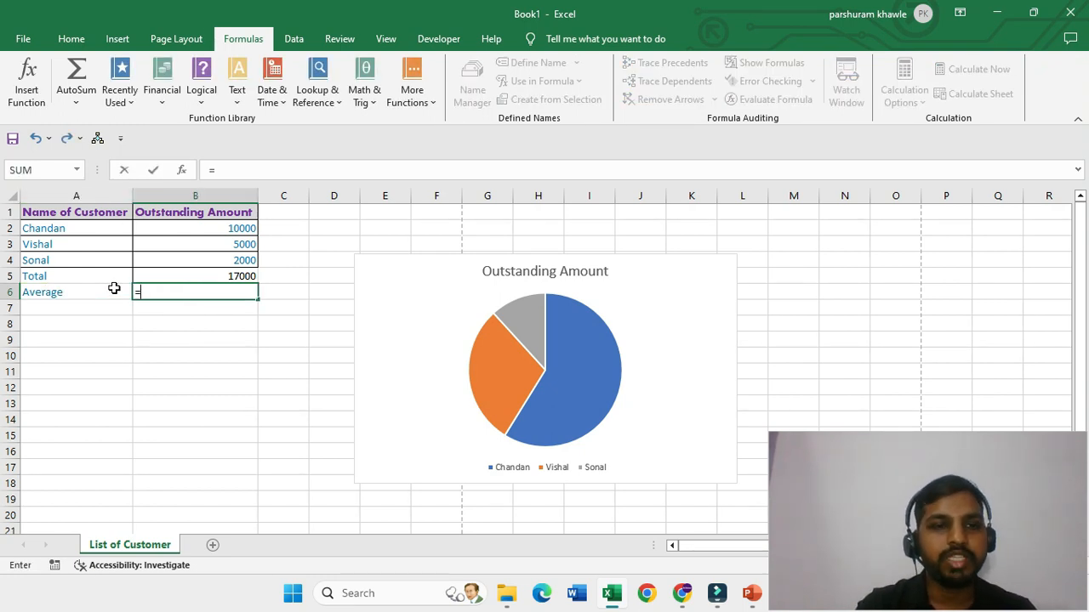
text(a)
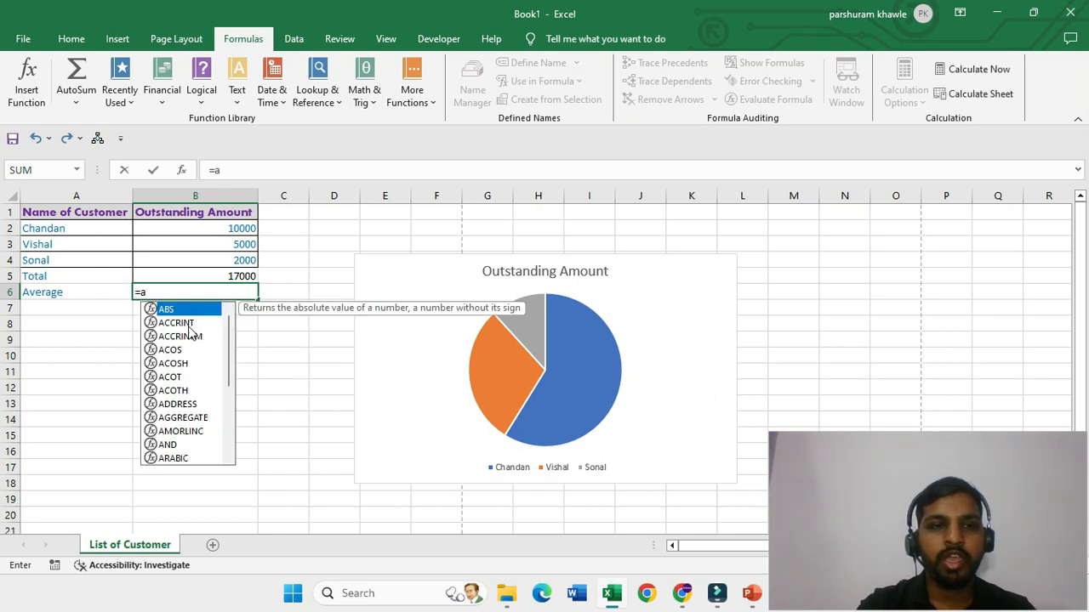
text(vera)
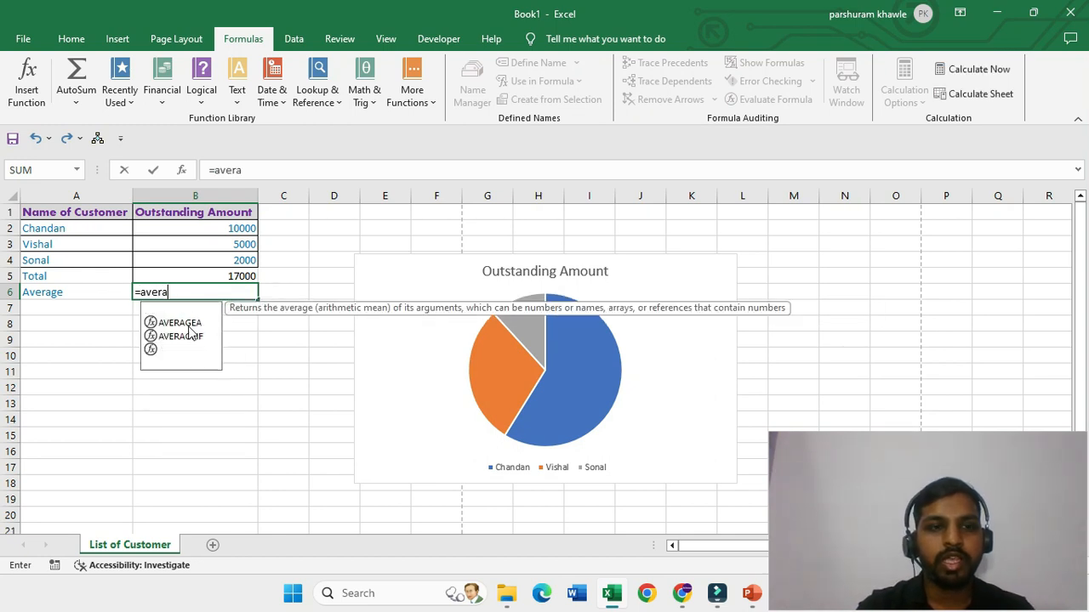
text(ge()
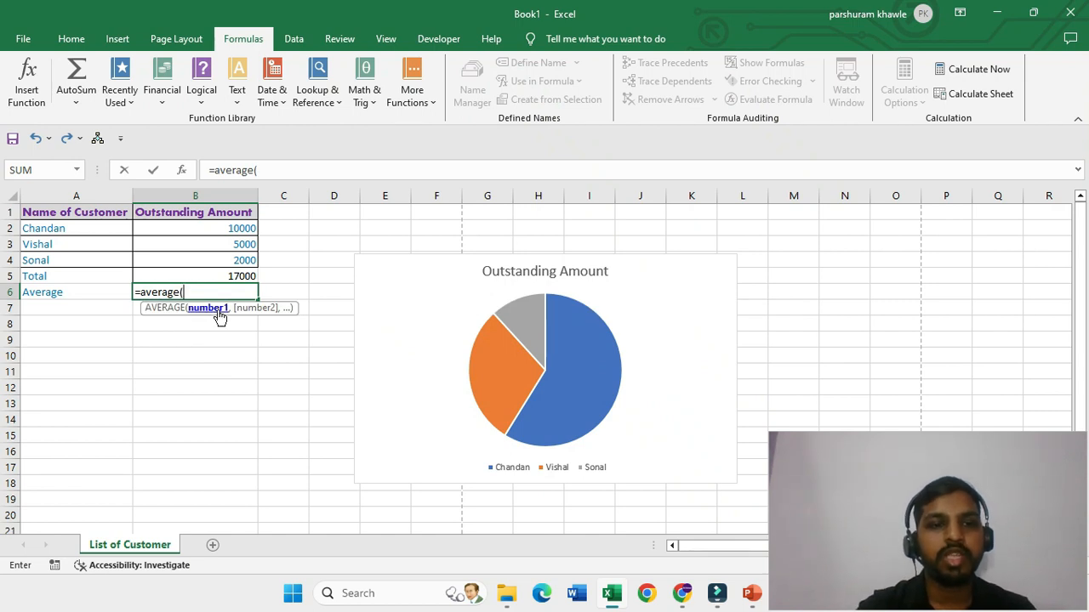
click(192, 229)
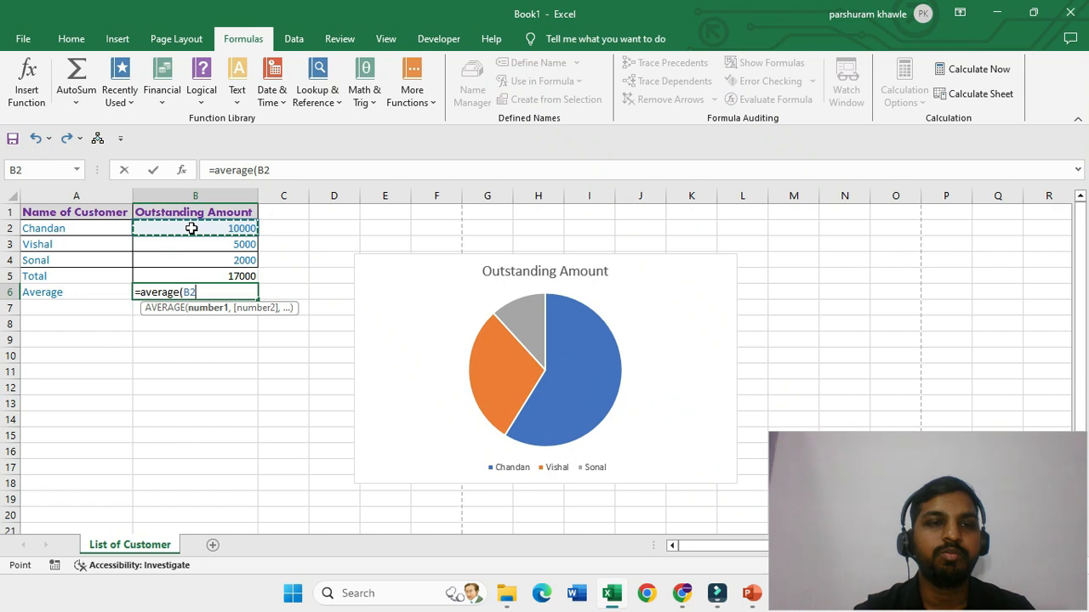
drag(192, 228, 195, 264)
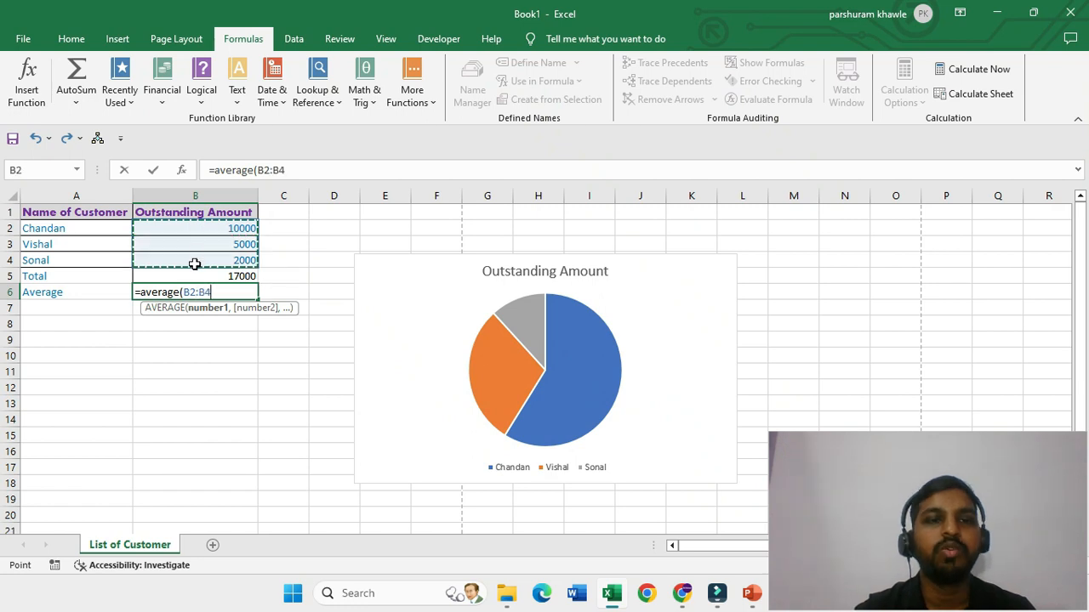
text())
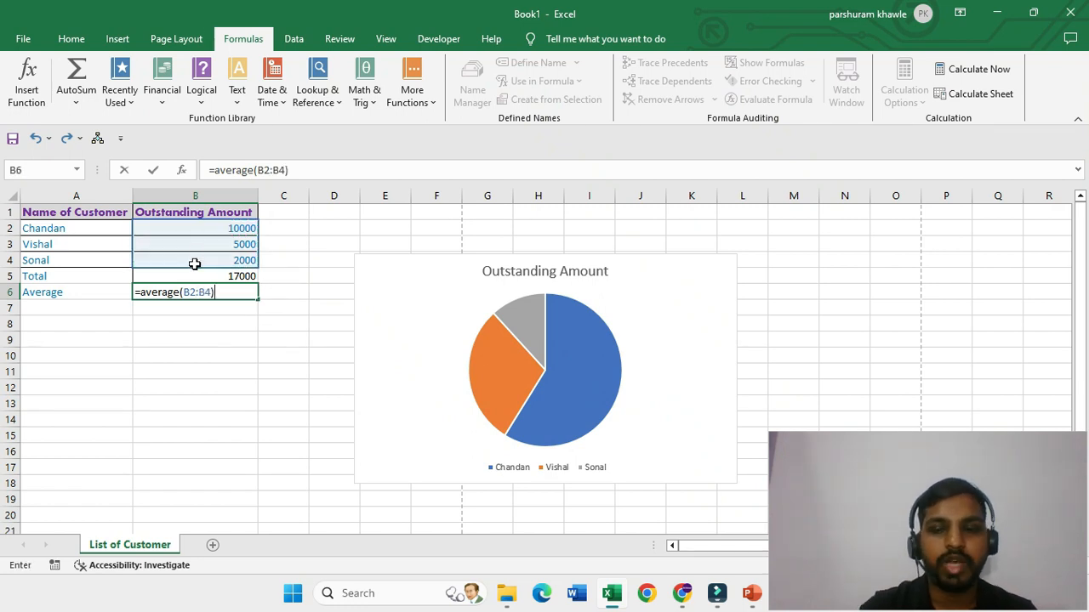
key(Return)
key(Up)
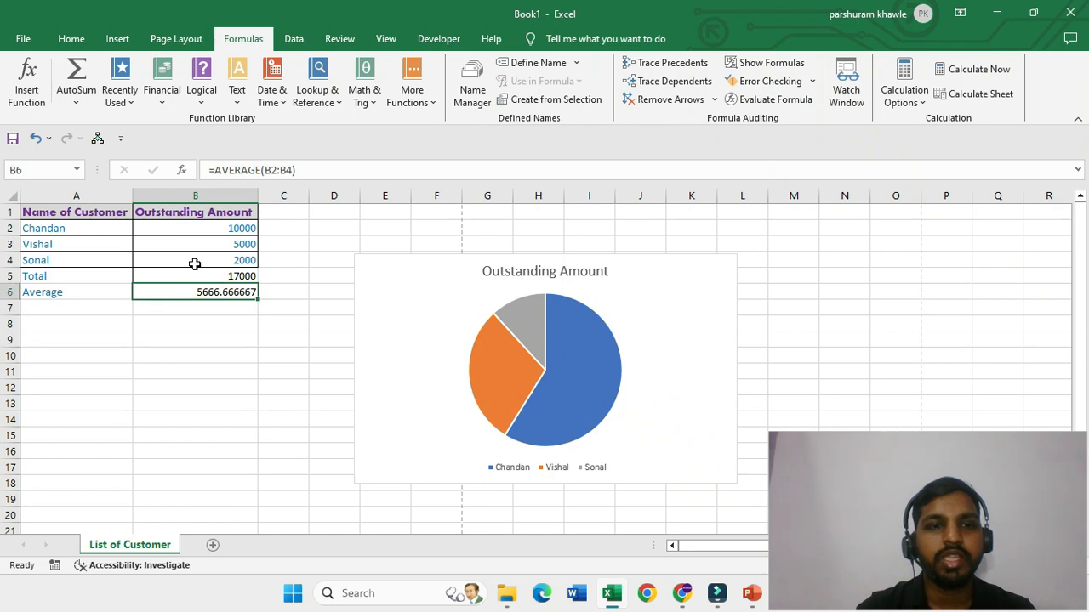
Step: Enter the label "Max" in cell A7 below the Average row
click(73, 310)
text(Max)
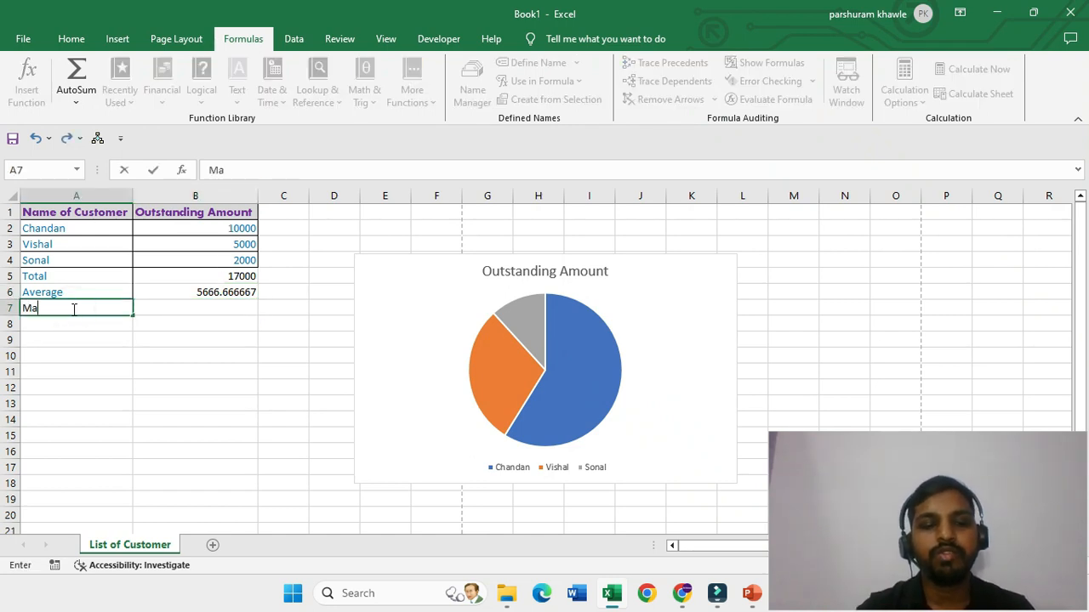
key(Right)
Step: Look through the customers' outstanding amounts in B2:B4 to compare which one is largest
key(Up)
key(Up)
key(Up)
key(Up)
key(Up)
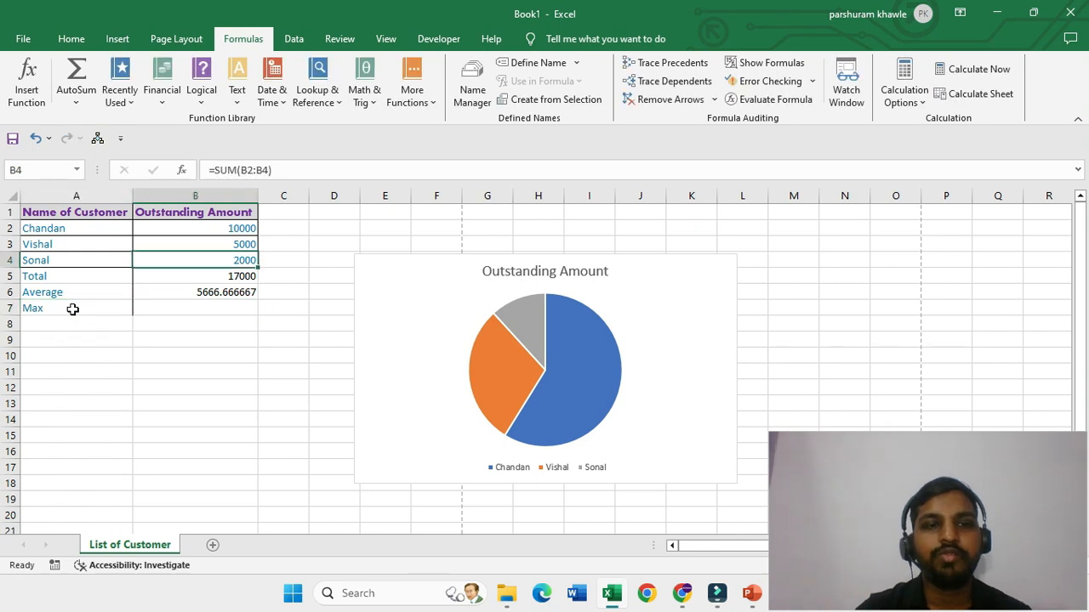
key(Down)
key(Down)
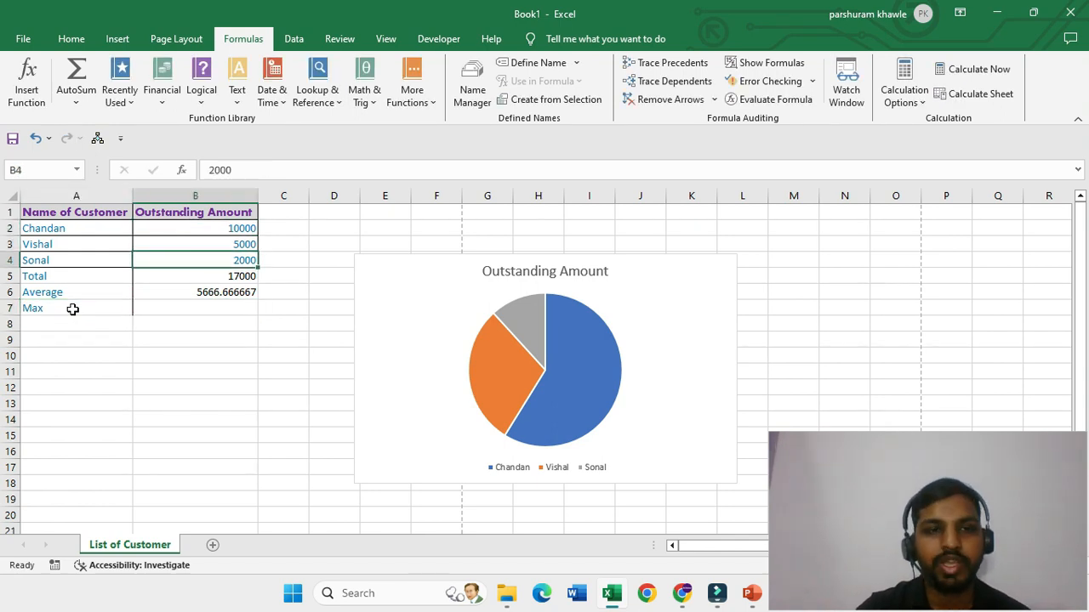
key(Up)
key(Up)
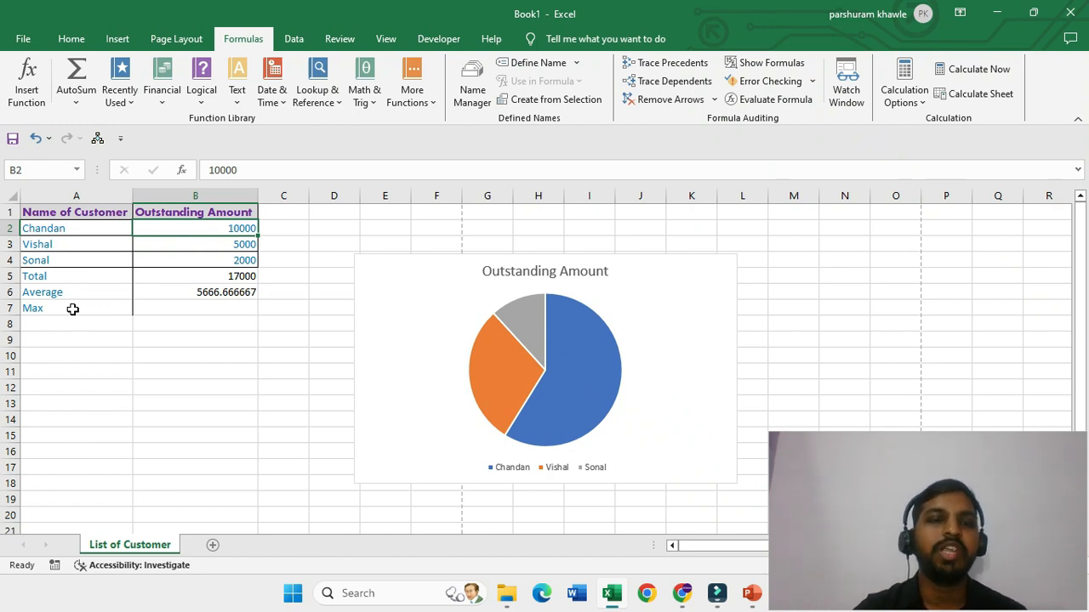
Step: Find the largest outstanding amount in cell B7 with the formula =MAX(B2:B4)
key(Down)
key(Down)
key(Down)
key(Down)
key(Down)
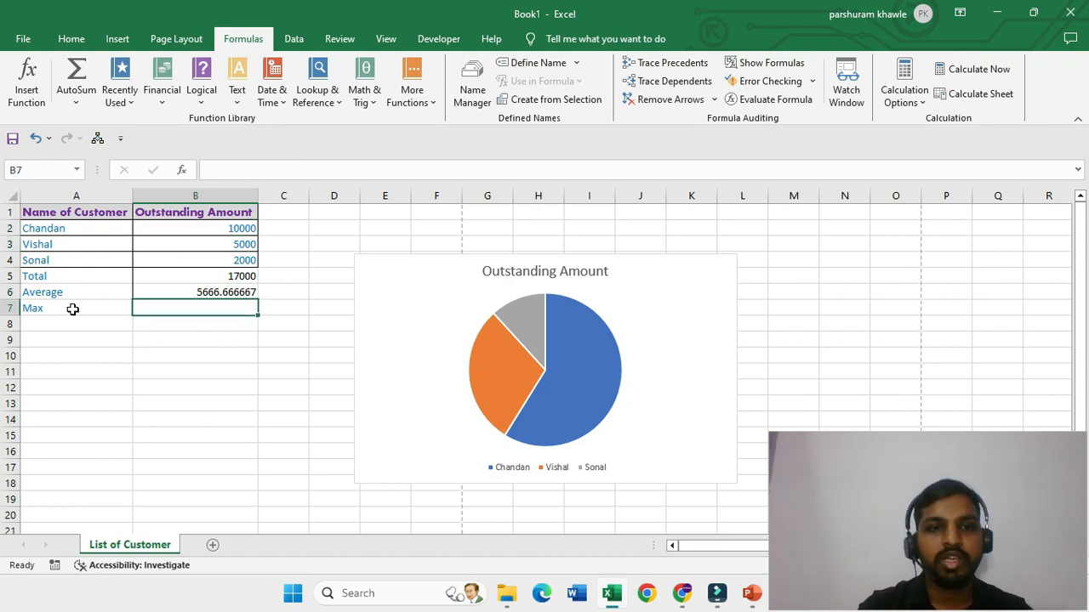
text(=Ma)
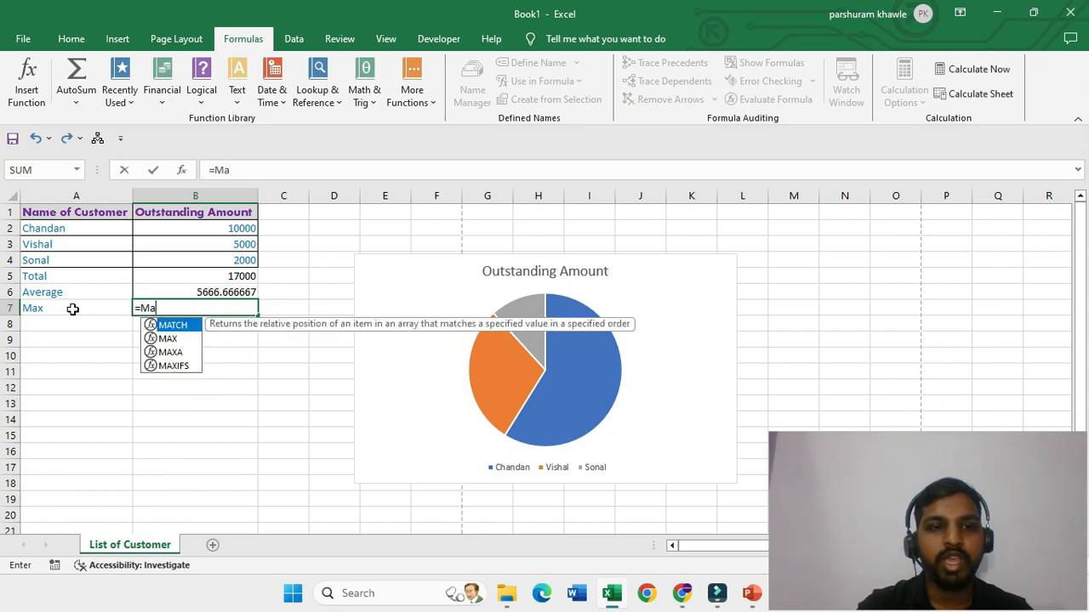
text(x()
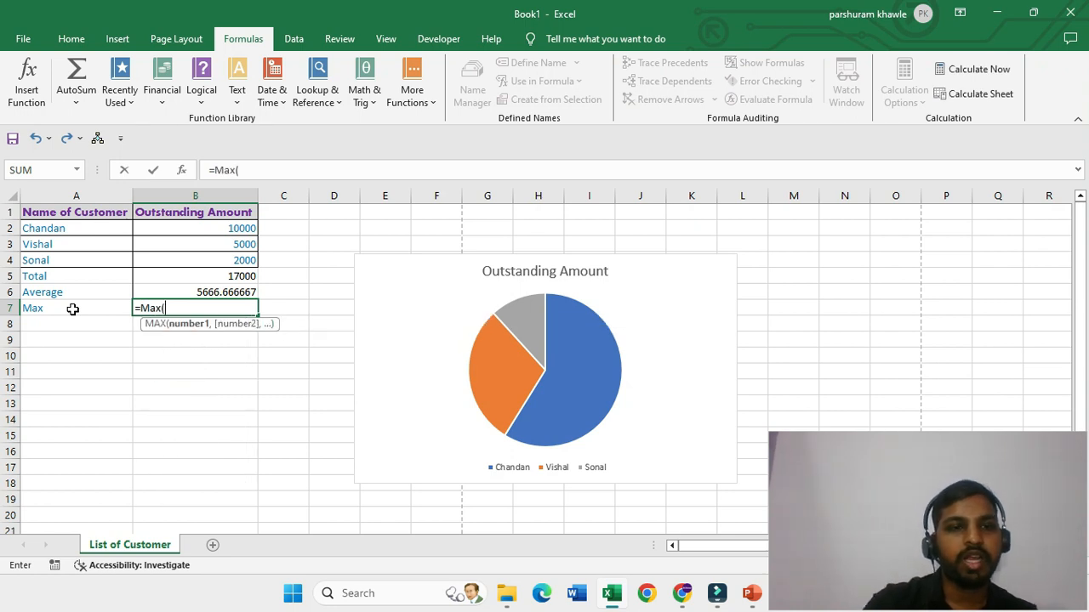
drag(160, 223, 161, 260)
text())
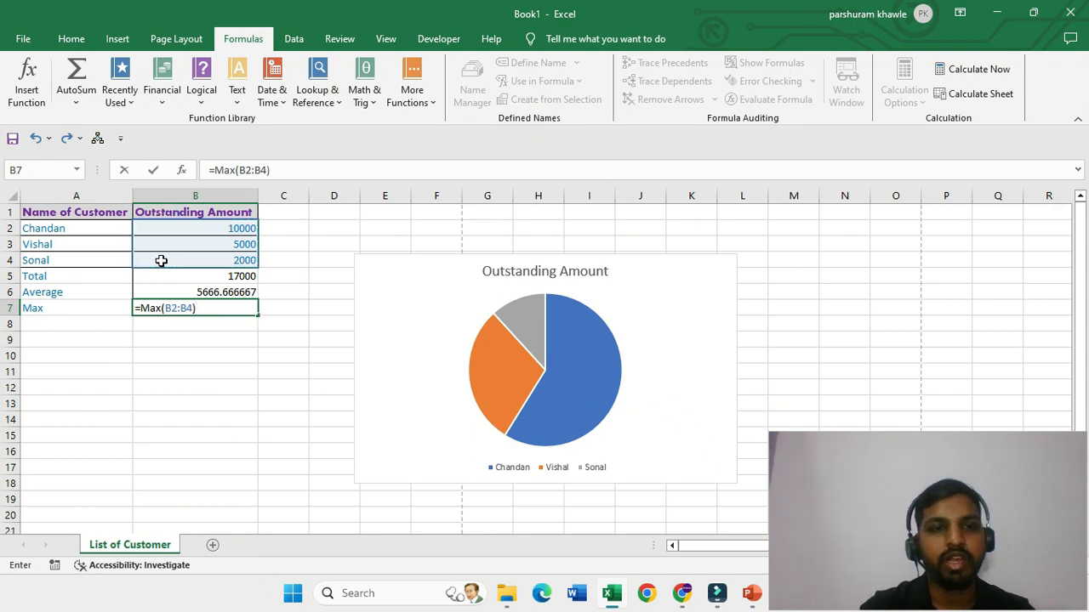
key(Return)
key(Up)
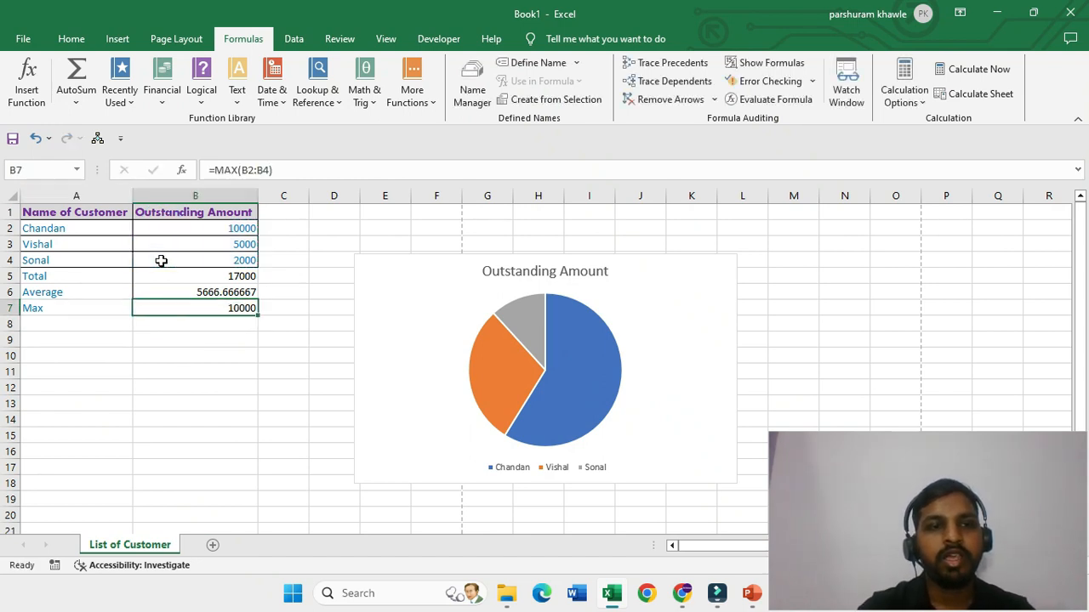
Step: Enter the label "Min" in cell A8 below the Max row
key(Down)
key(Left)
text(Min)
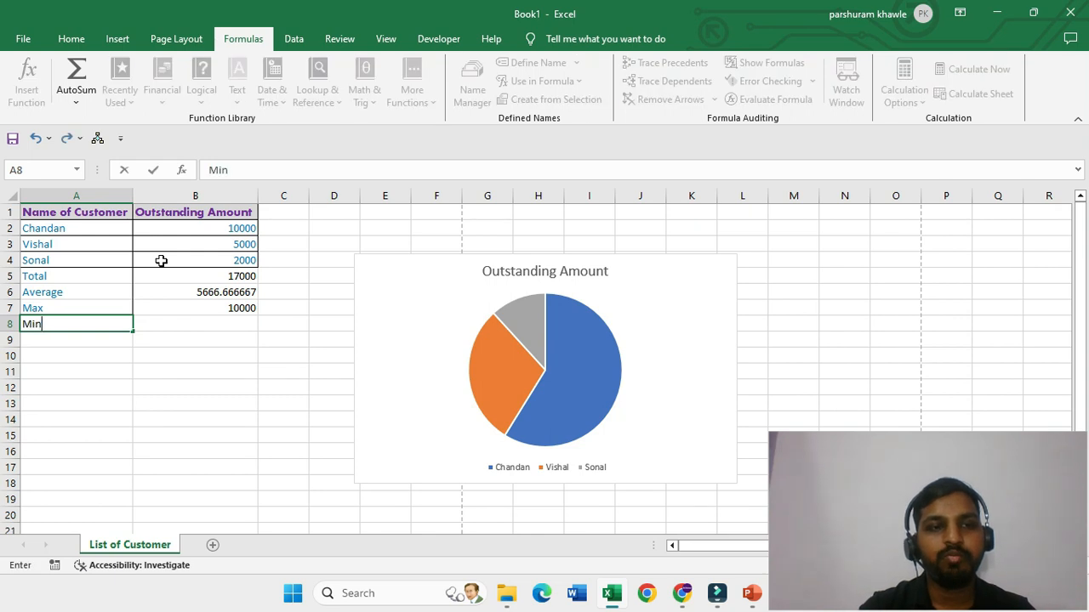
key(Tab)
Step: Find the smallest outstanding amount in cell B8 with the formula =MIN(B2:B4)
text(=)
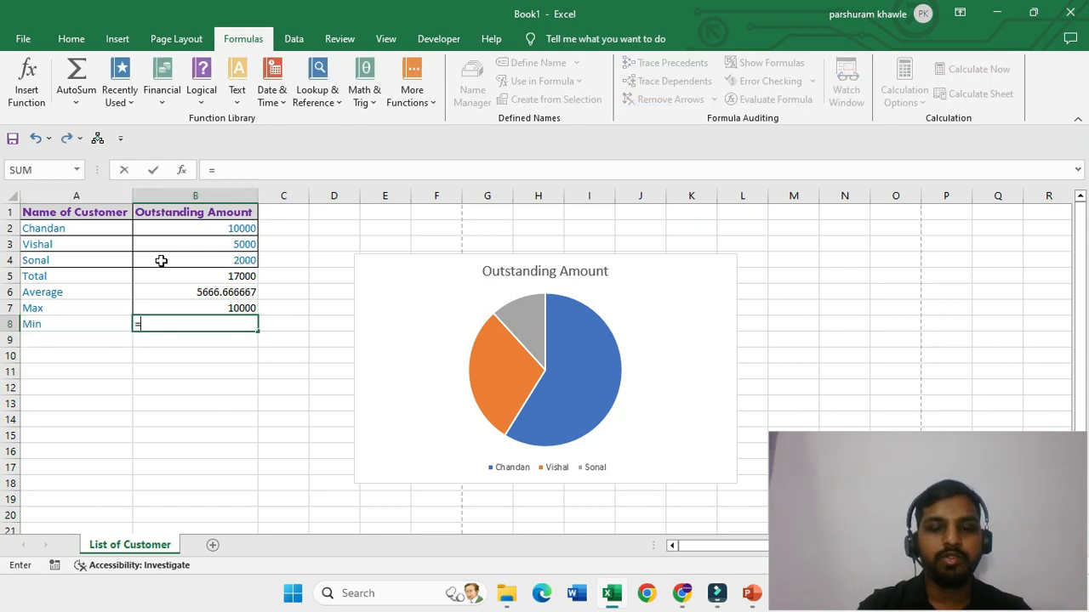
text(min()
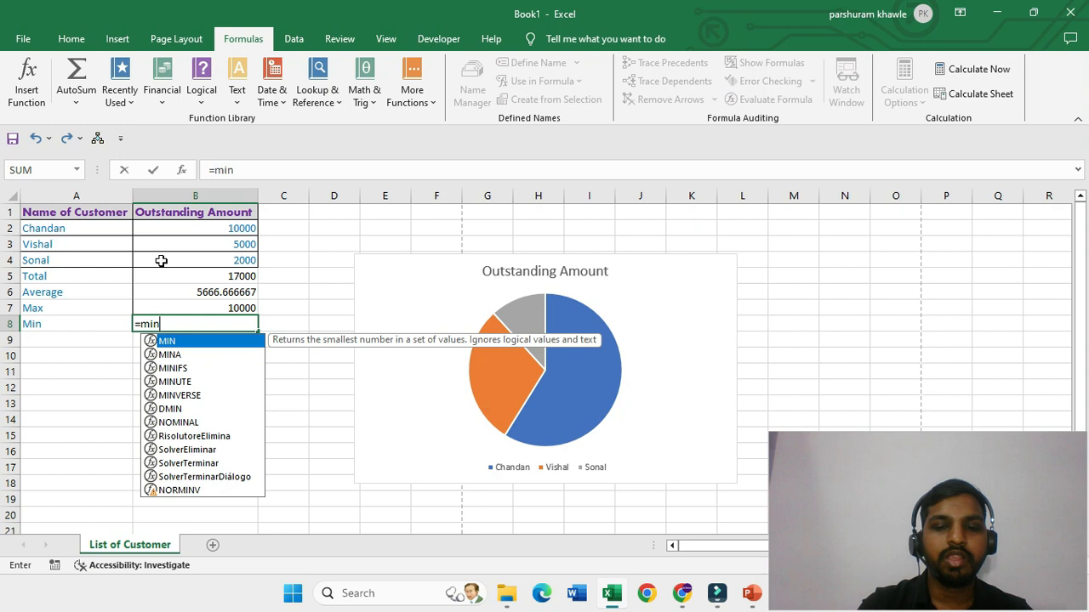
drag(165, 228, 166, 254)
text())
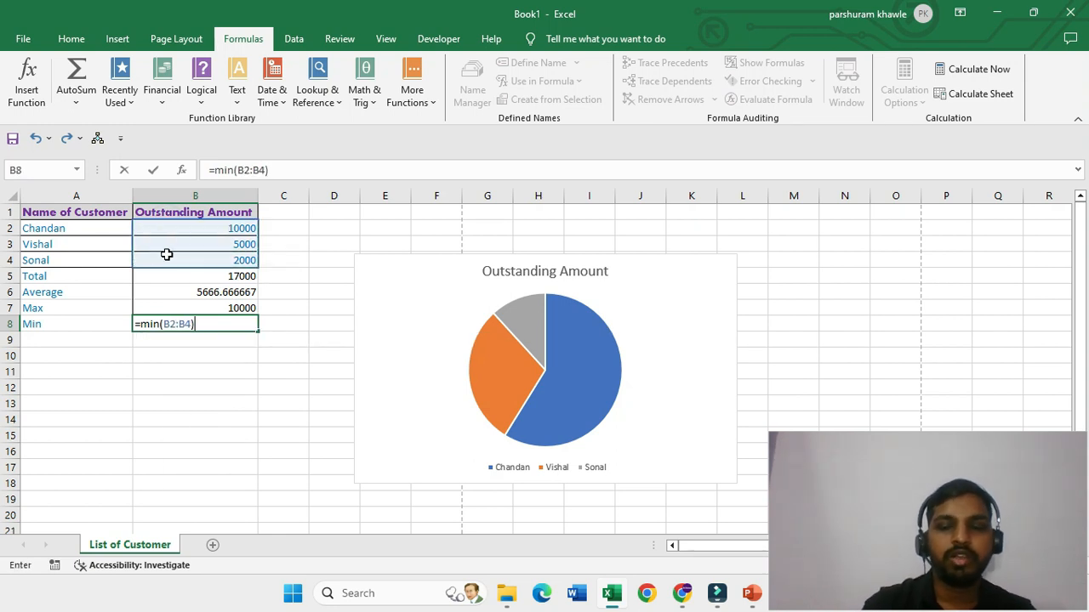
key(Return)
key(Left)
key(Up)
key(Right)
key(Down)
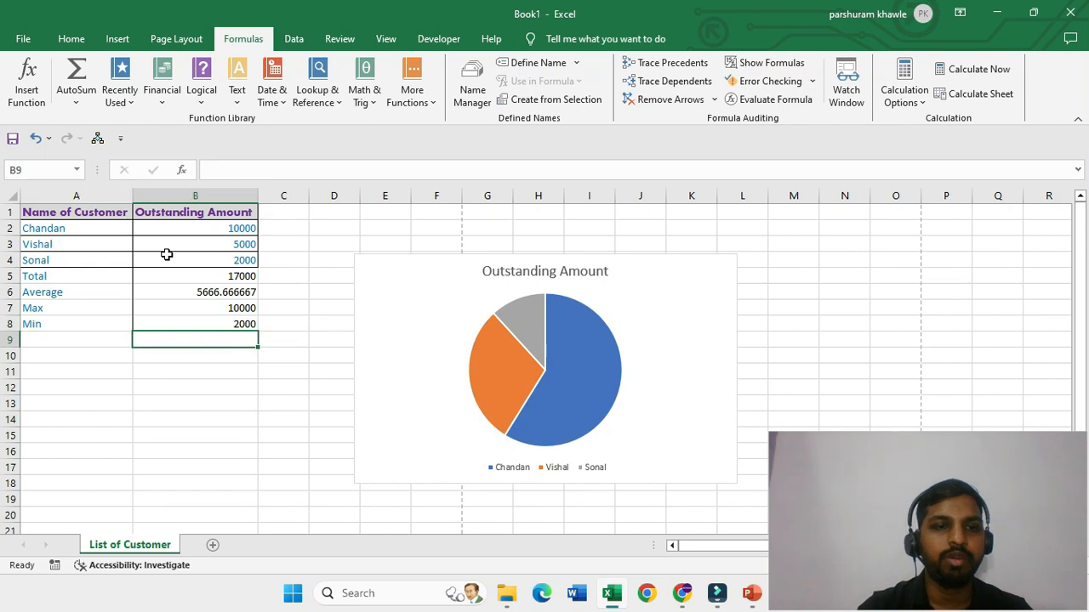
key(Left)
Step: Check the Count and If entries in the PowerPoint function table and return to the Excel workbook
key(alt+Tab)
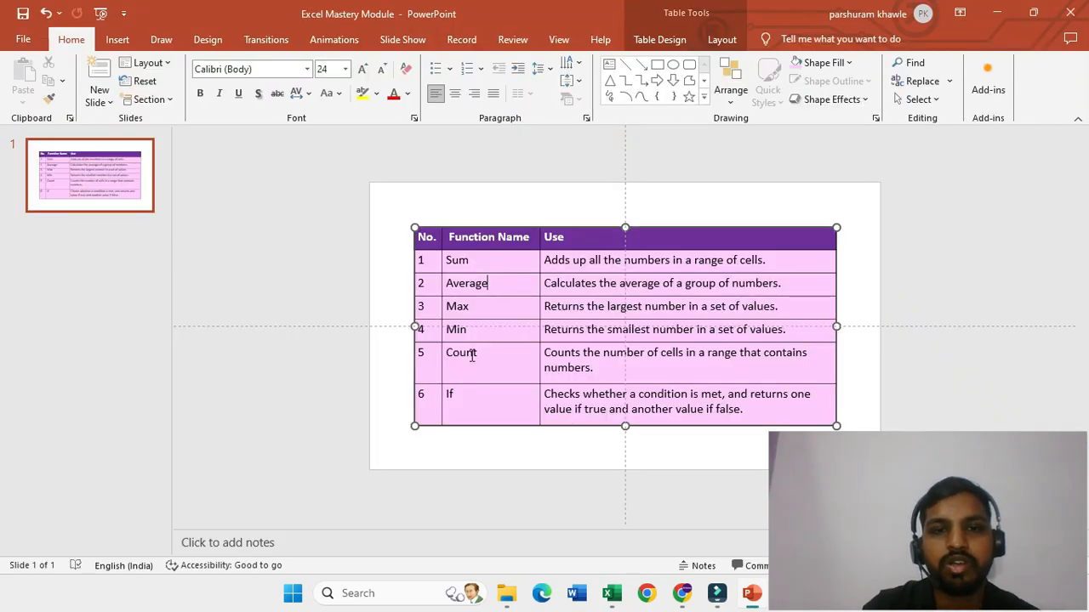
double_click(499, 361)
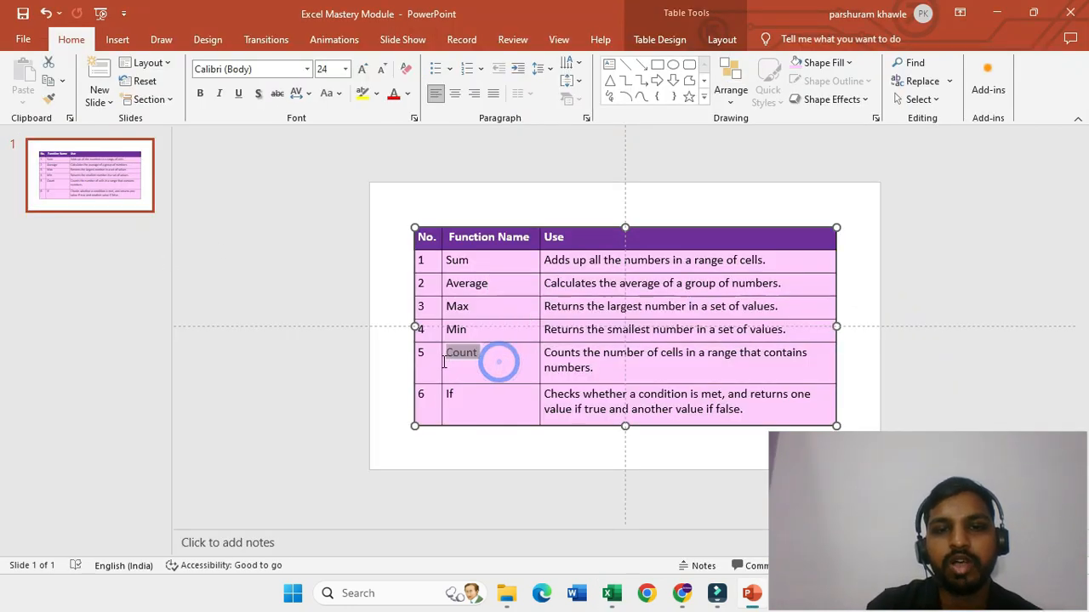
click(474, 406)
drag(454, 405, 439, 401)
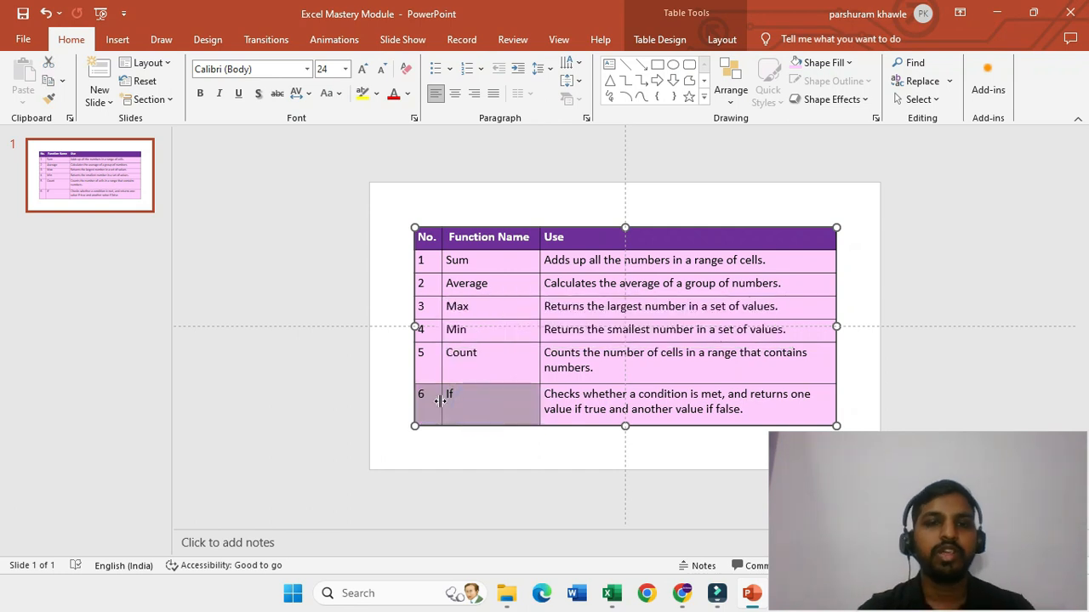
click(614, 371)
key(alt+Tab)
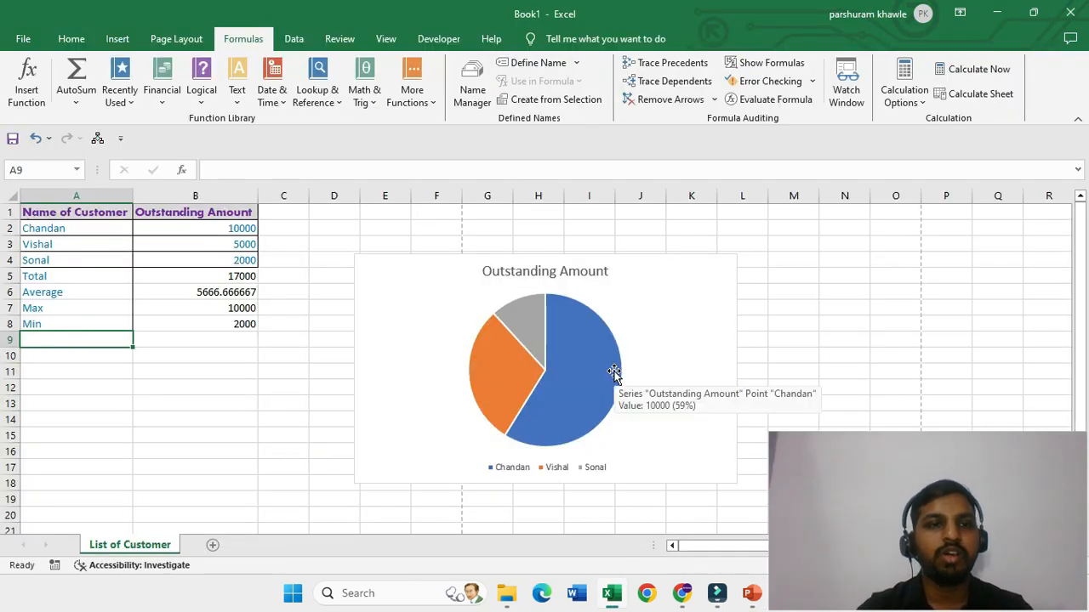
Step: Review the outstanding amounts and the function results in column B, row by row
key(Right)
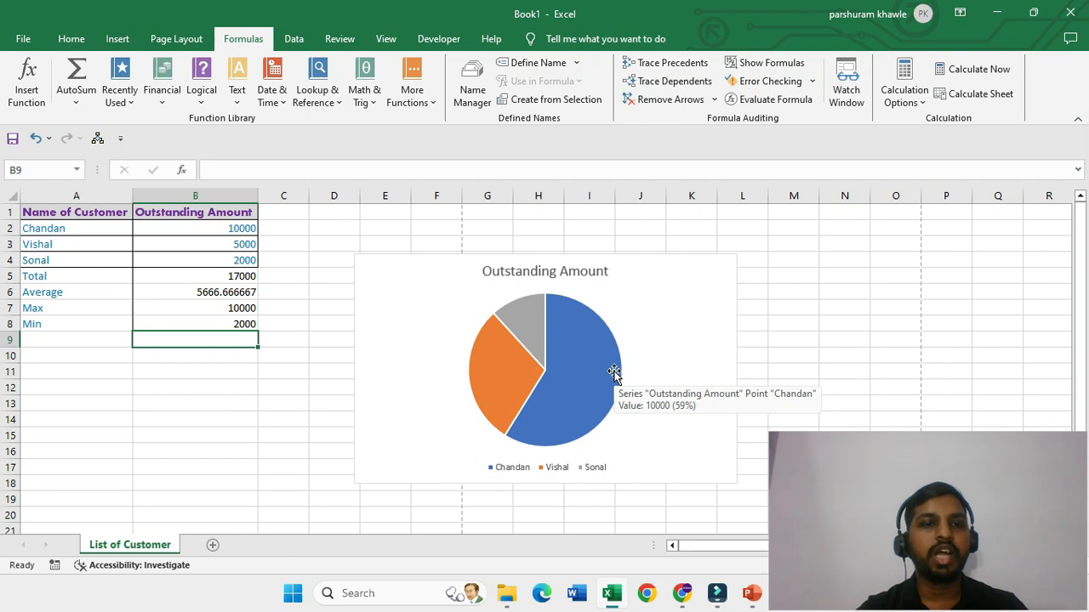
key(Up)
key(Up)
key(Up)
key(Up)
key(Up)
key(Up)
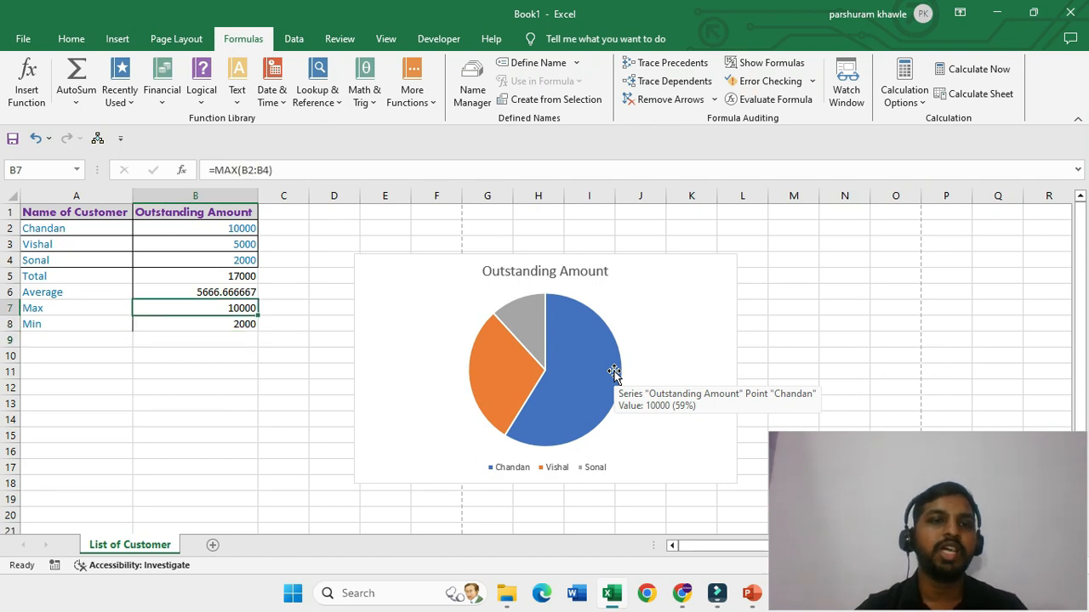
key(Down)
key(Down)
key(Down)
key(Down)
key(Down)
key(Down)
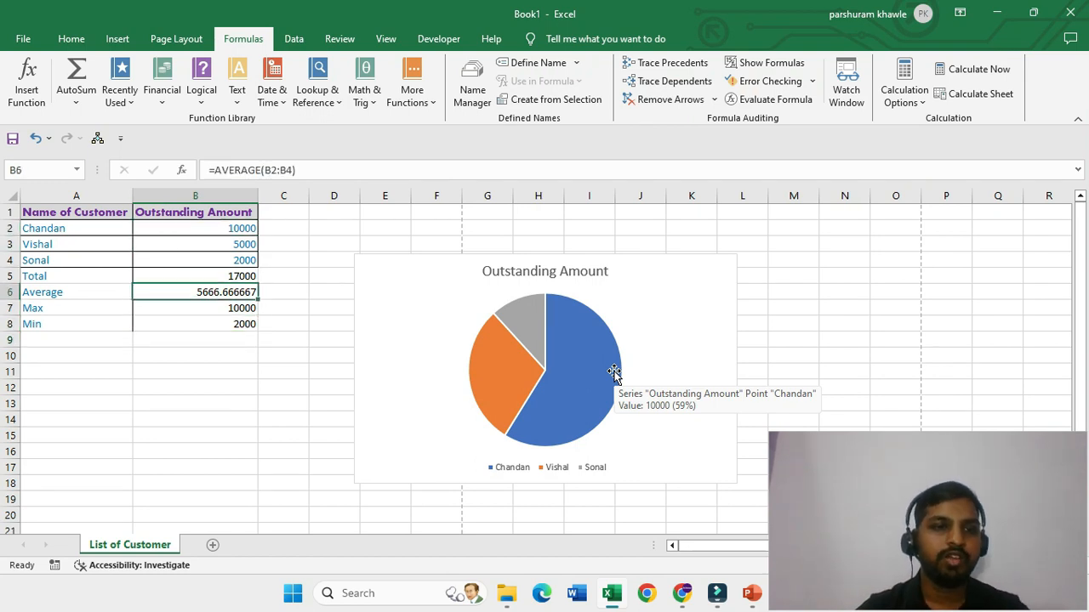
Step: Label cell A9 "Count" and count the outstanding amounts in cell B9 with the formula =COUNT(B2:B4)
text(=)
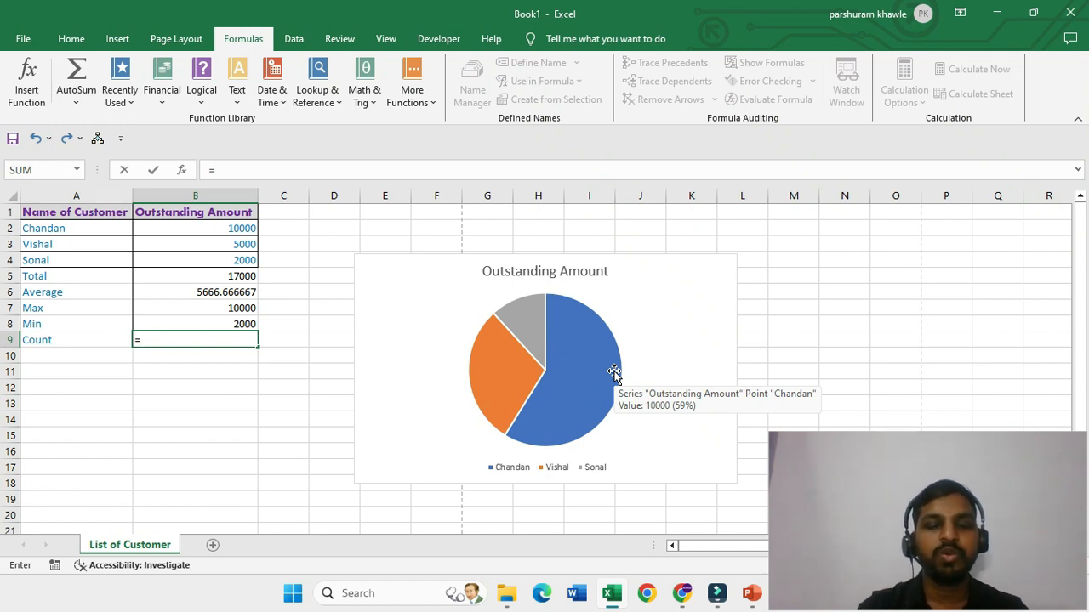
text(Count)
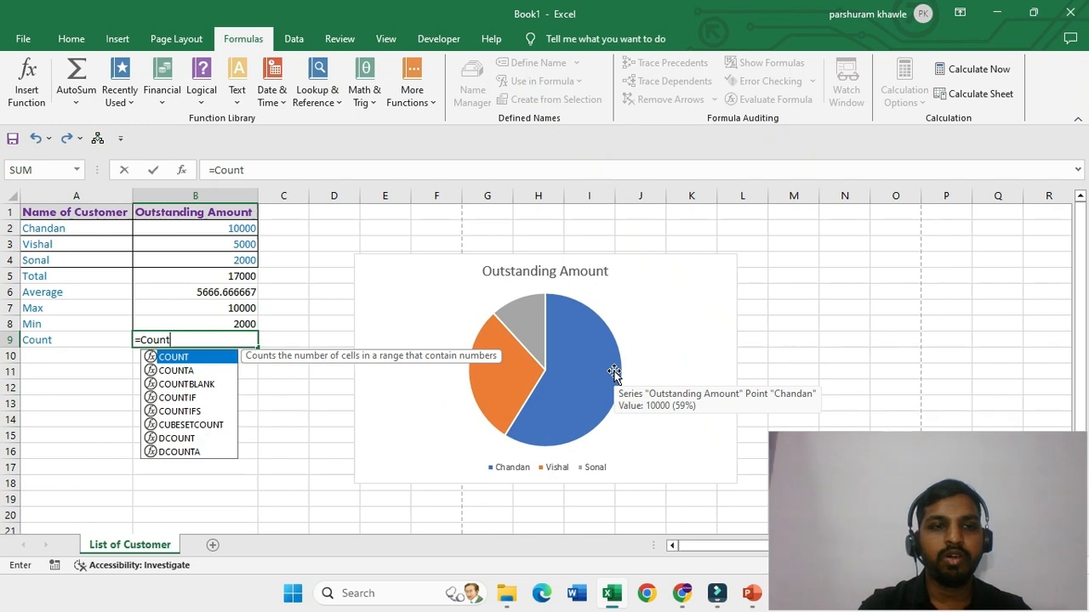
text(()
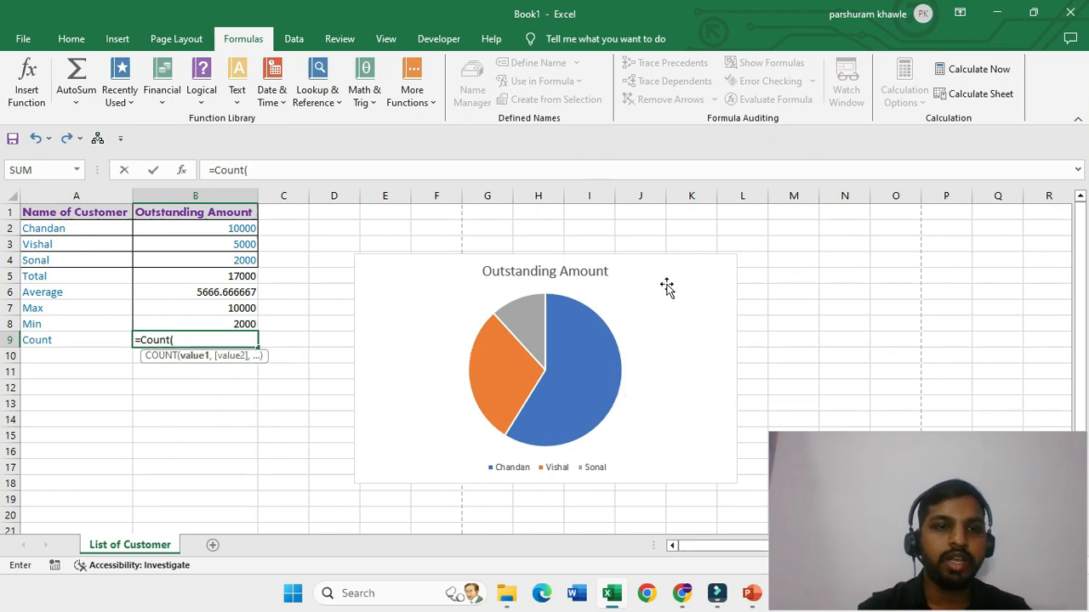
drag(223, 230, 221, 257)
text())
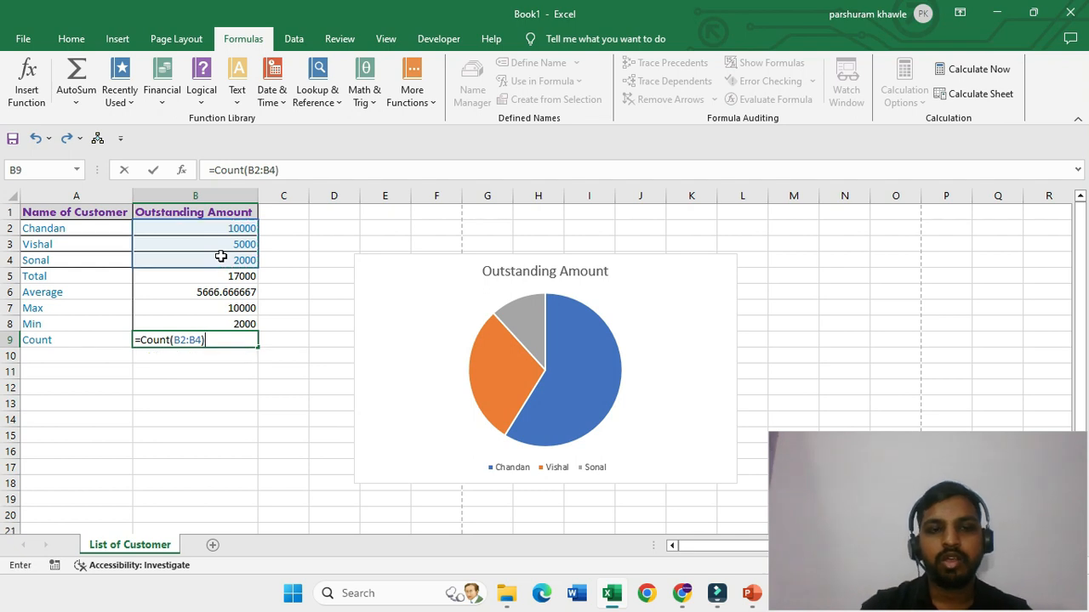
key(Return)
key(Up)
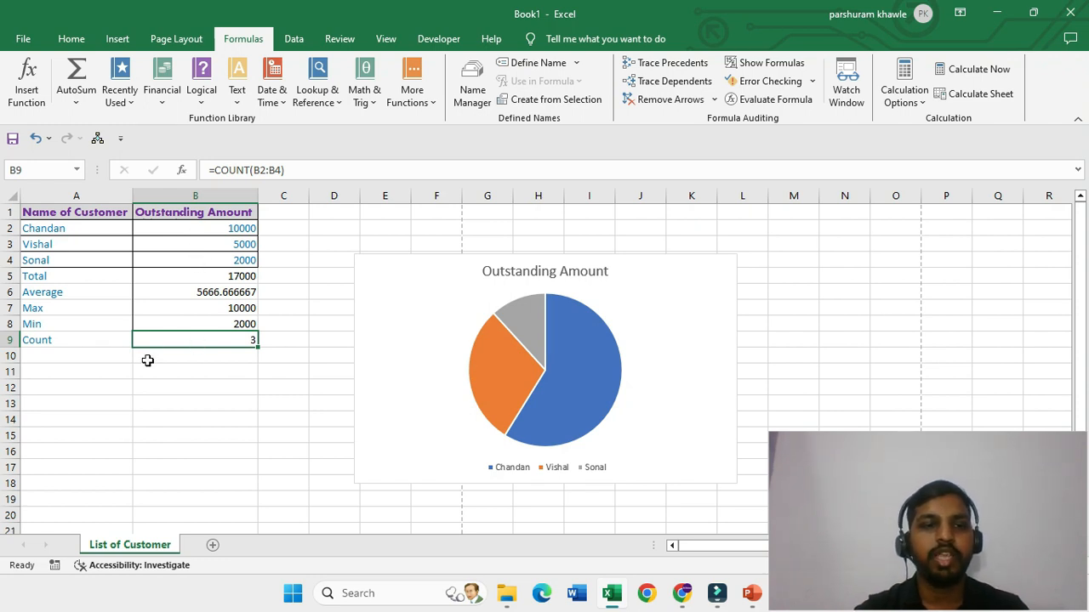
Step: Enter the label "If" in cell A10 below the Count row
click(74, 358)
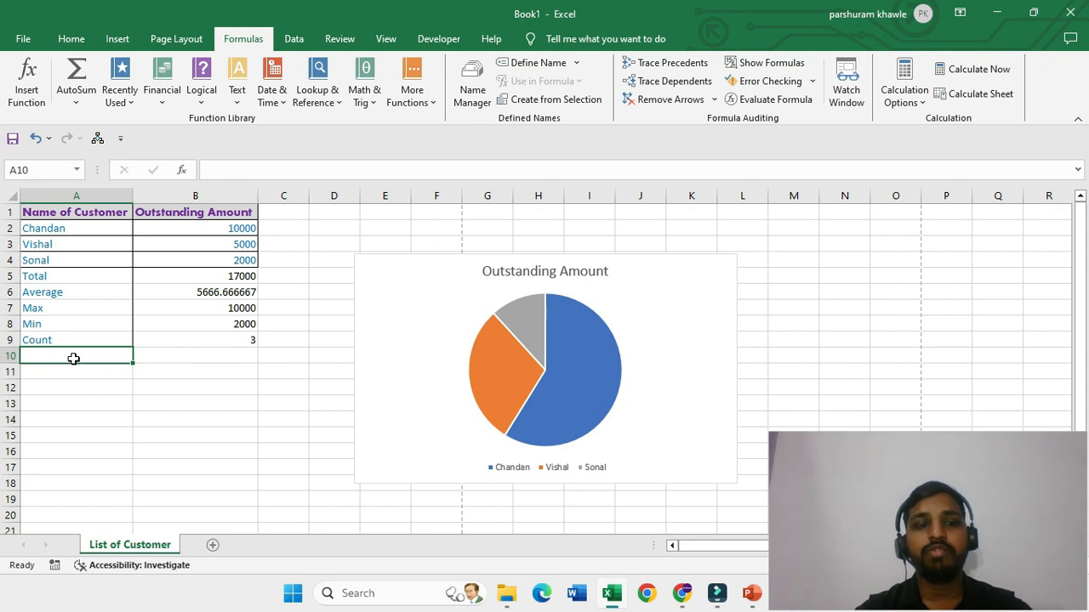
text(If)
key(Return)
click(74, 358)
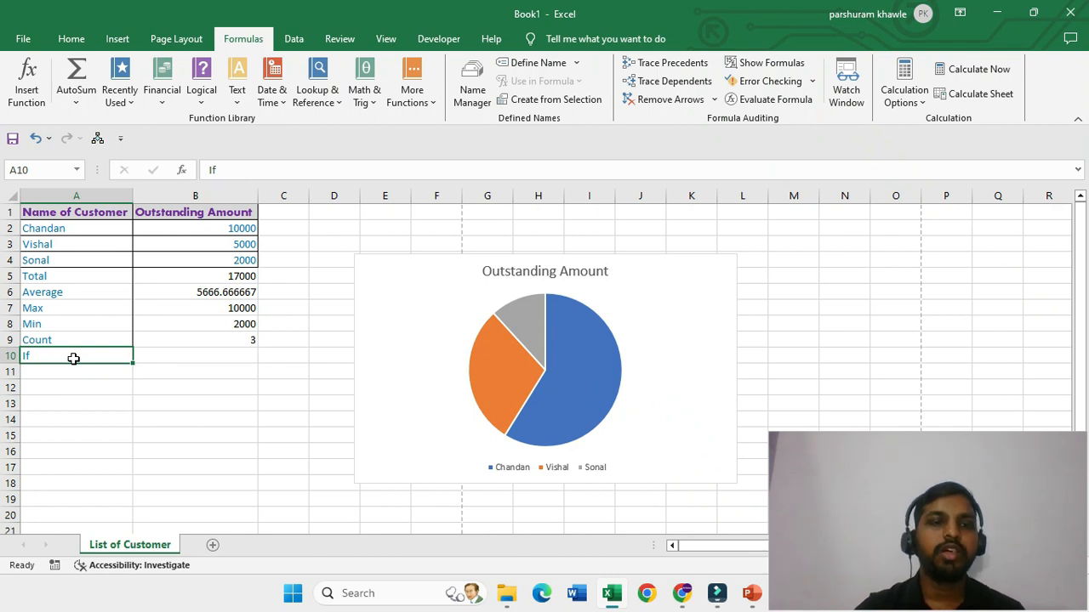
Step: Add the column header "Staus" in cell C1 beside Outstanding Amount
key(Tab)
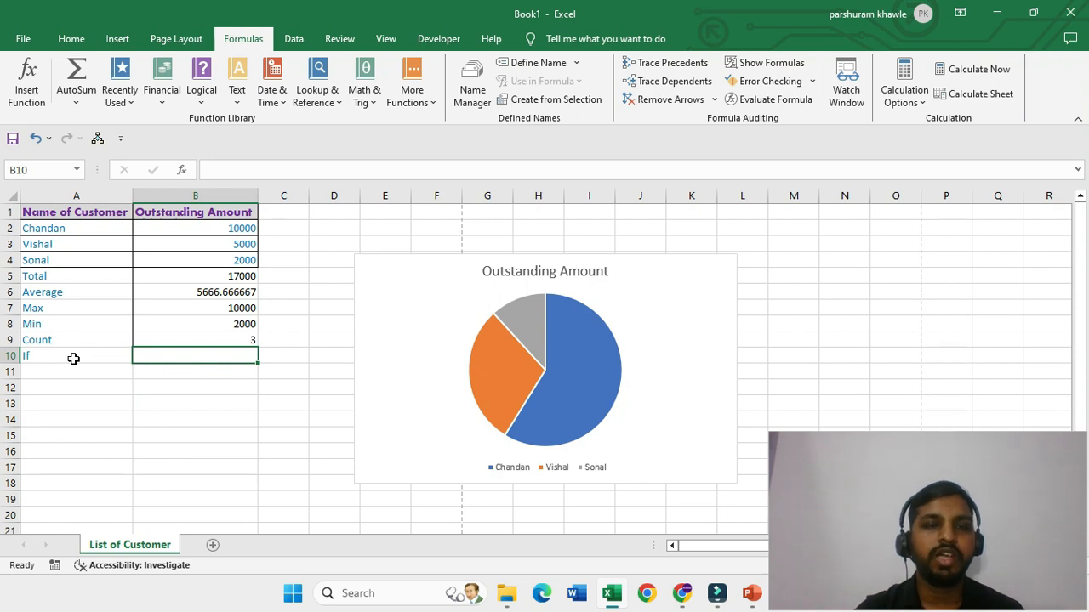
key(Up)
key(ctrl+Up)
key(Right)
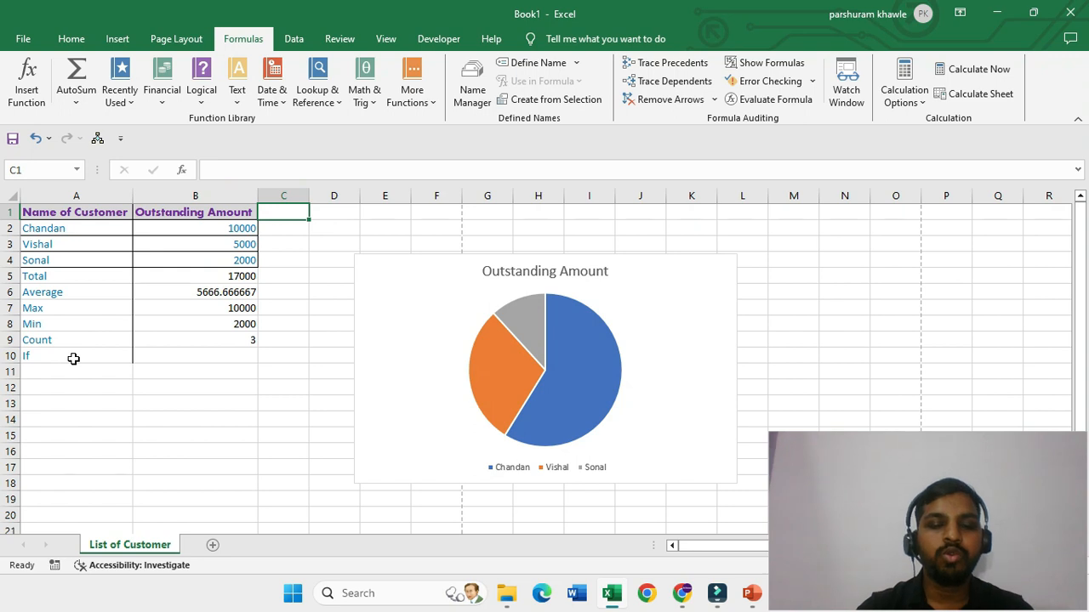
text(Staus)
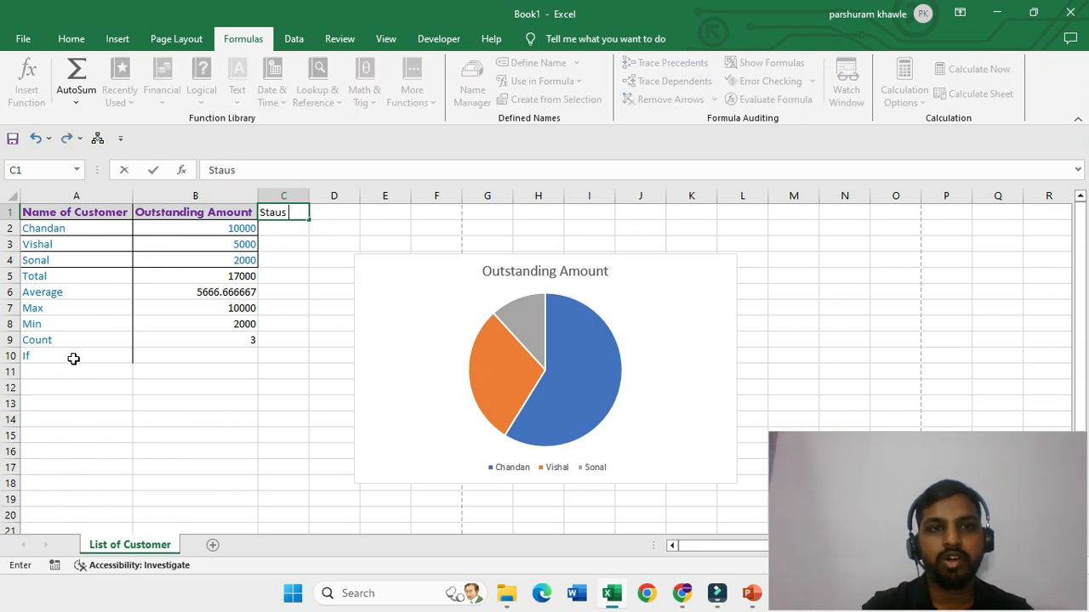
key(Return)
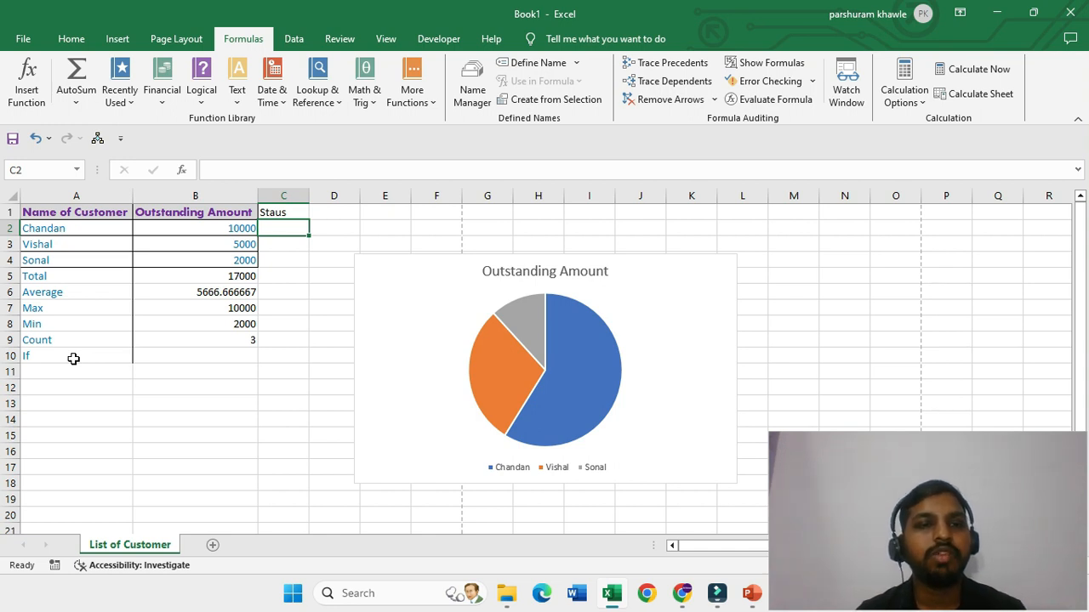
Step: Move the pie chart away from the data to about columns K to Q and clear the text in cell C2
drag(651, 263, 956, 238)
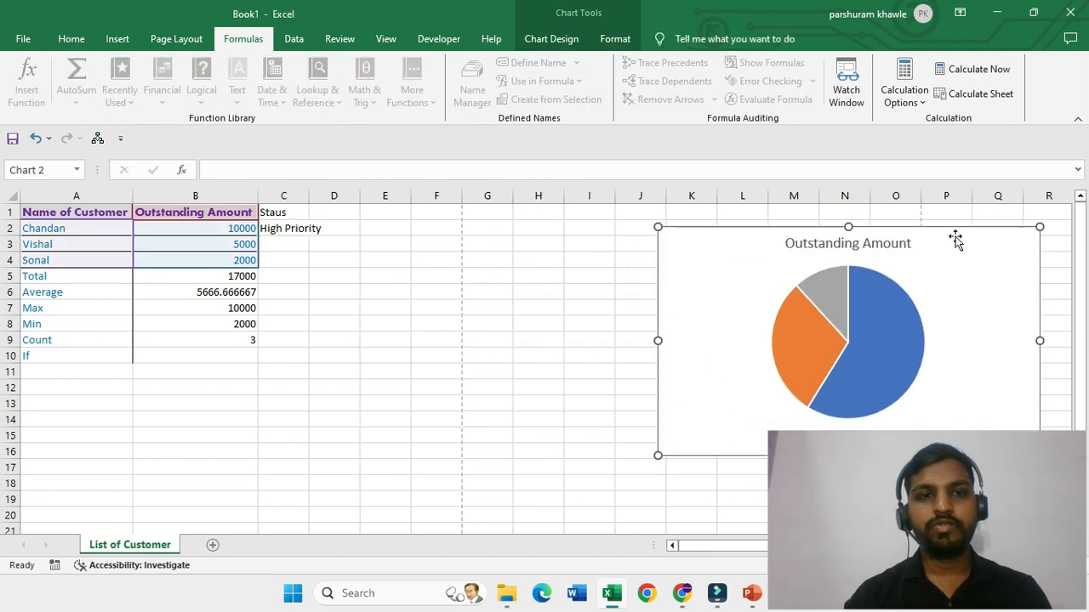
click(286, 228)
key(Delete)
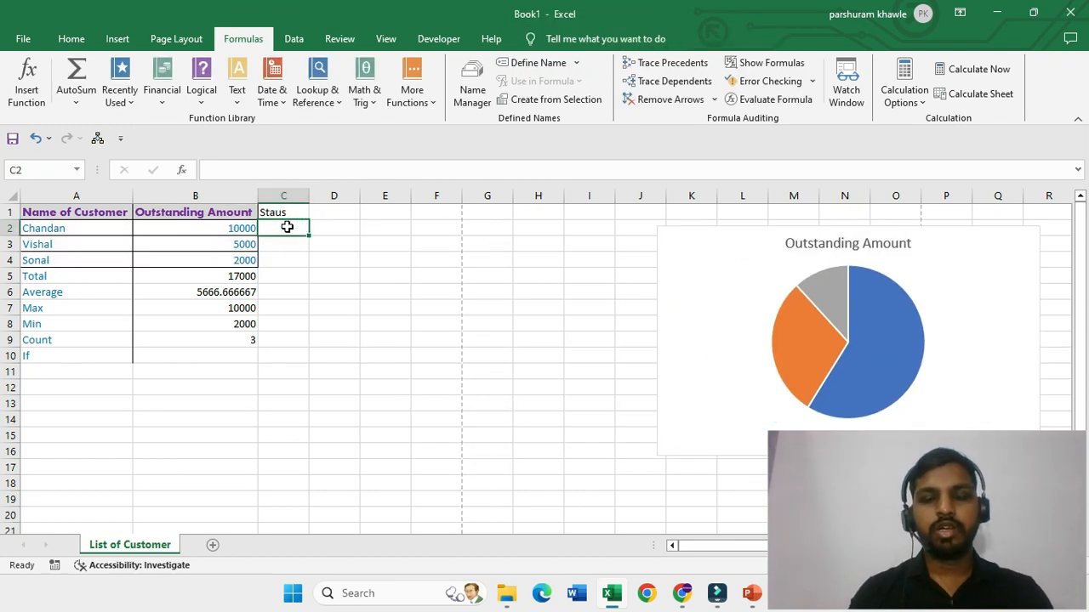
Step: Start an IF formula in cell C2 with the logical test B2>7000
text(=)
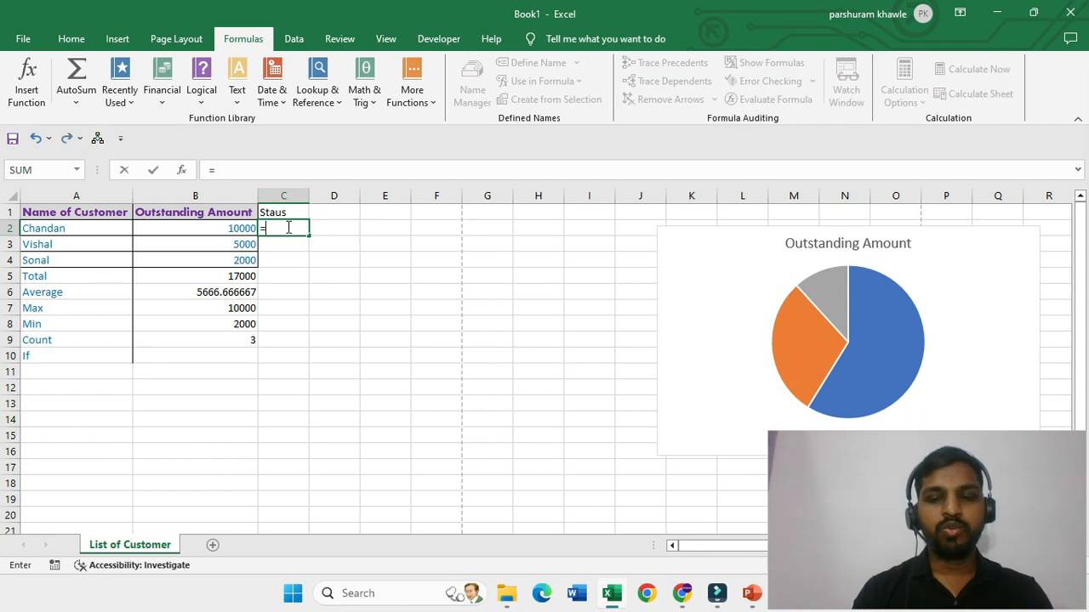
text(if)
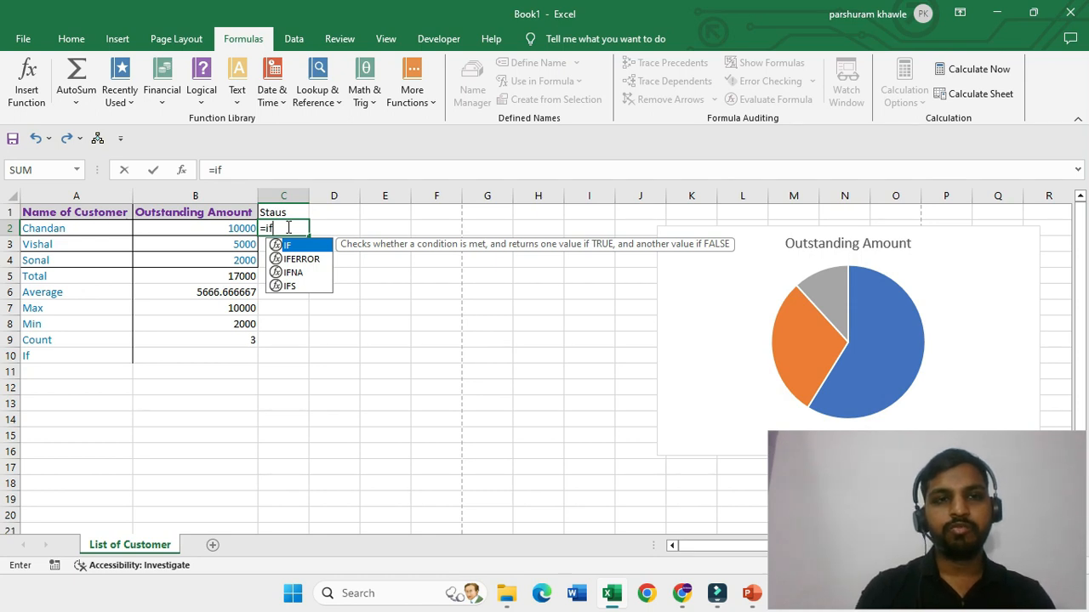
text(()
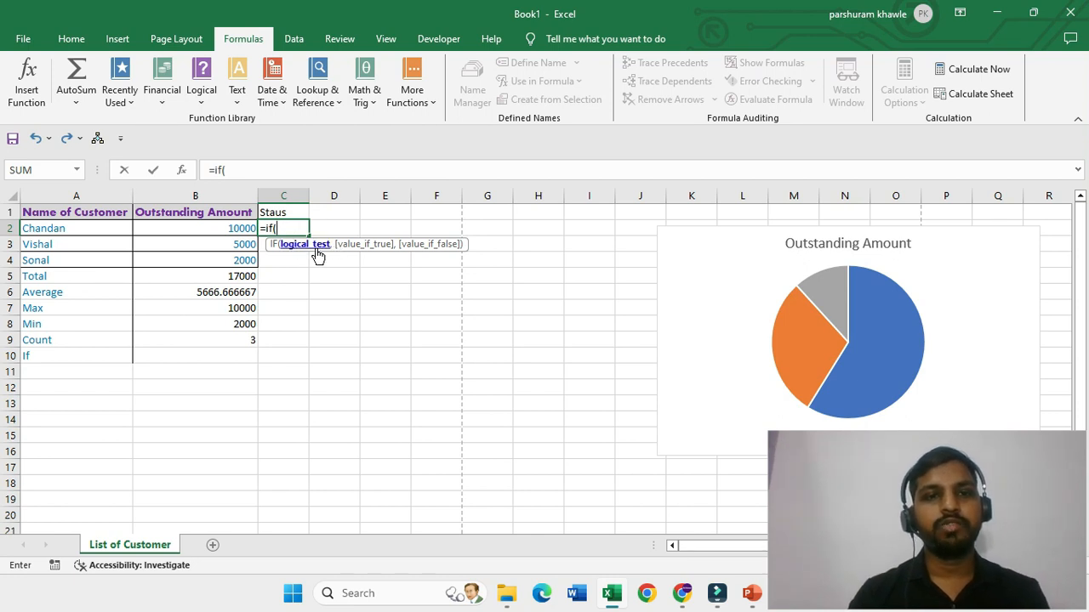
click(222, 229)
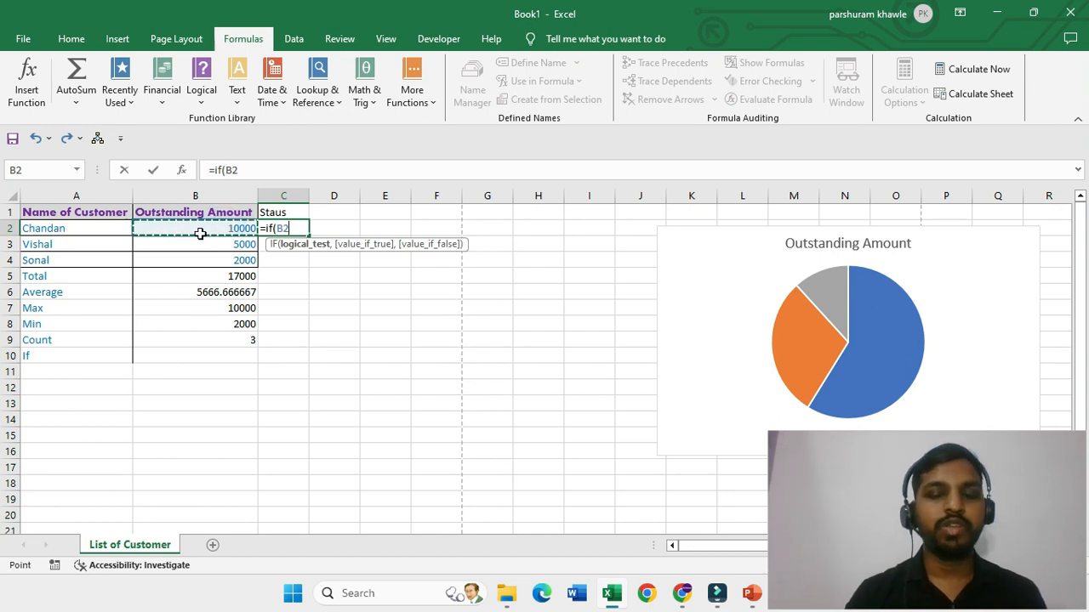
text(>)
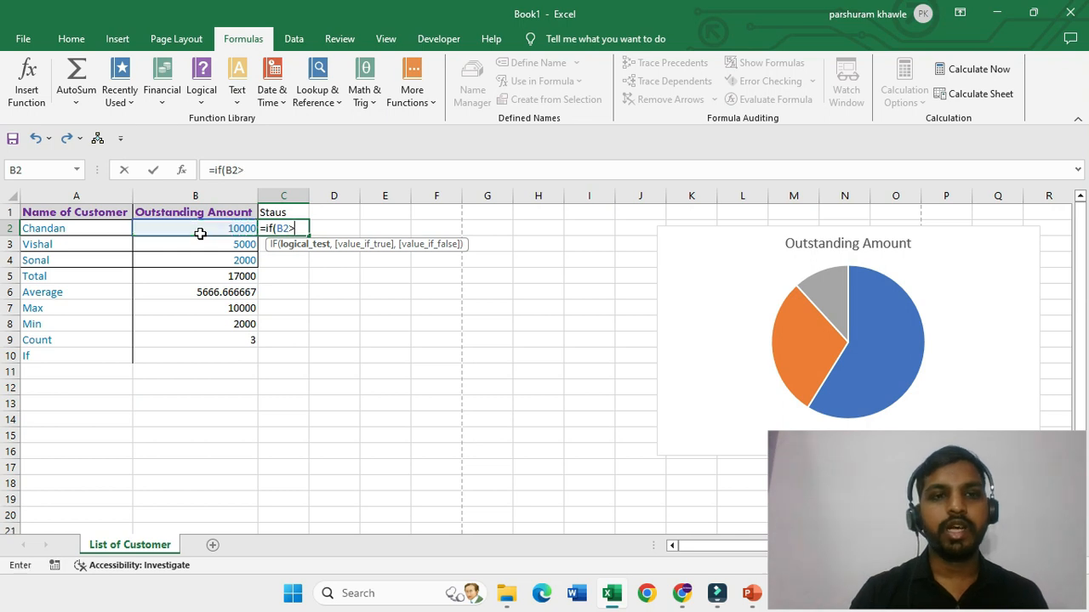
text(7000)
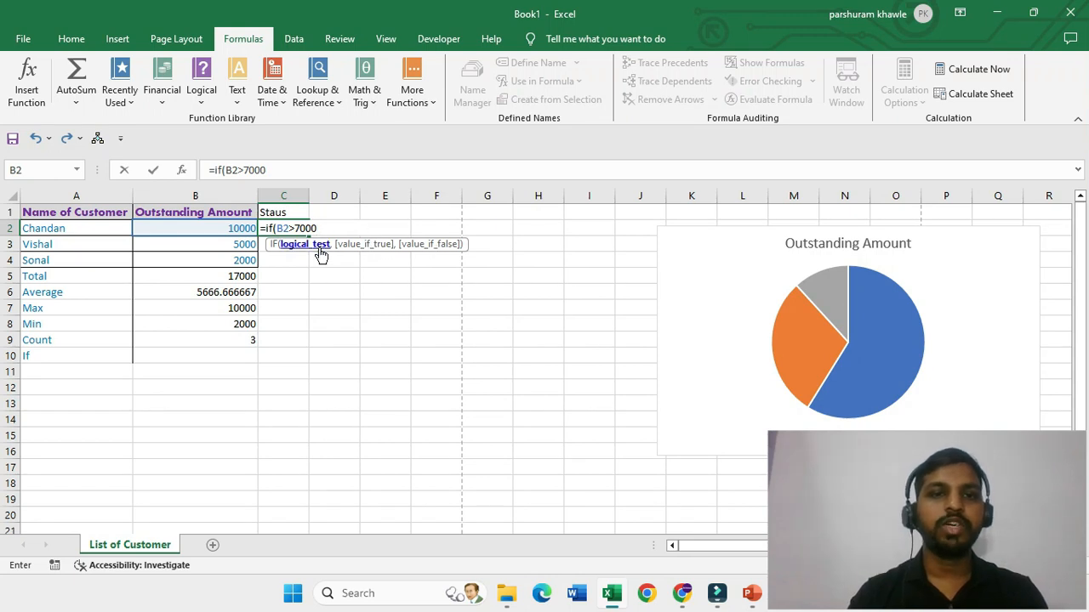
text(,)
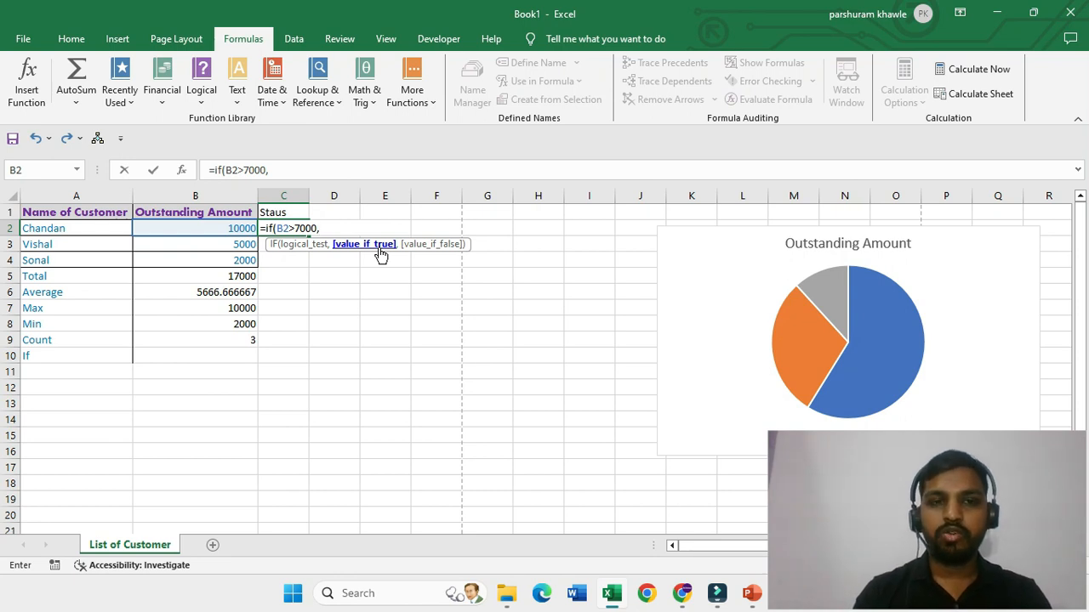
Step: Complete the IF formula in C2 so it returns "High Priority" when true and "Low Priority" when false
text("High Prioriyt)
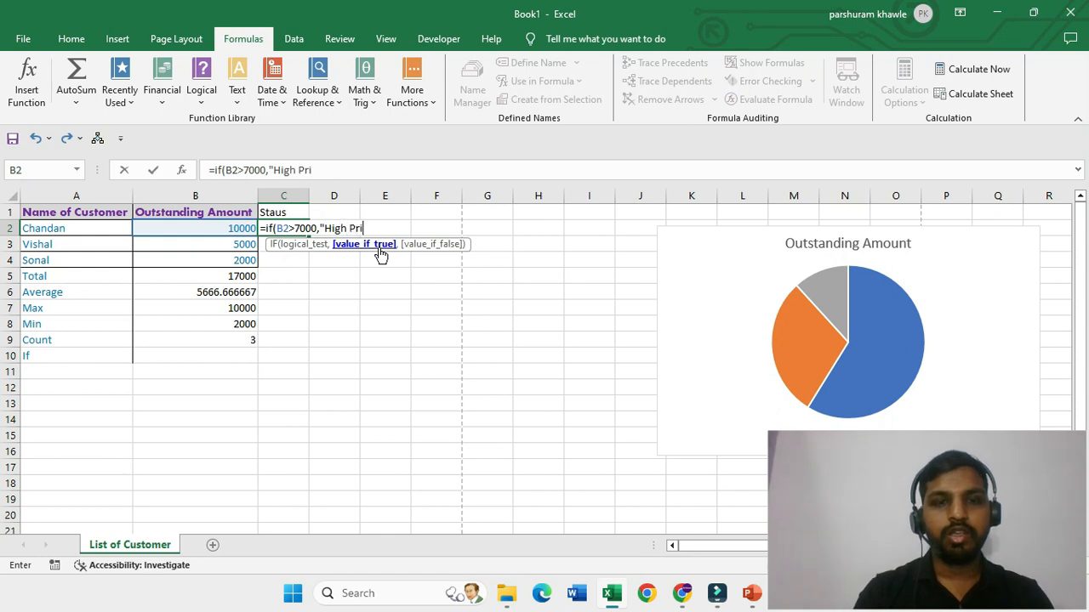
key(BackSpace)
key(BackSpace)
text(ty")
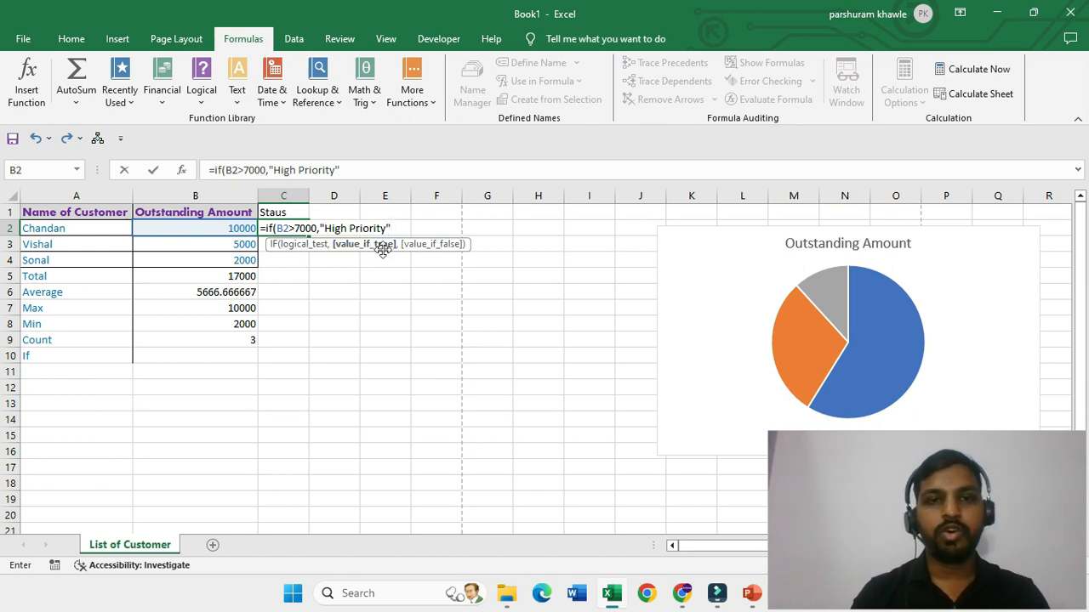
text(,)
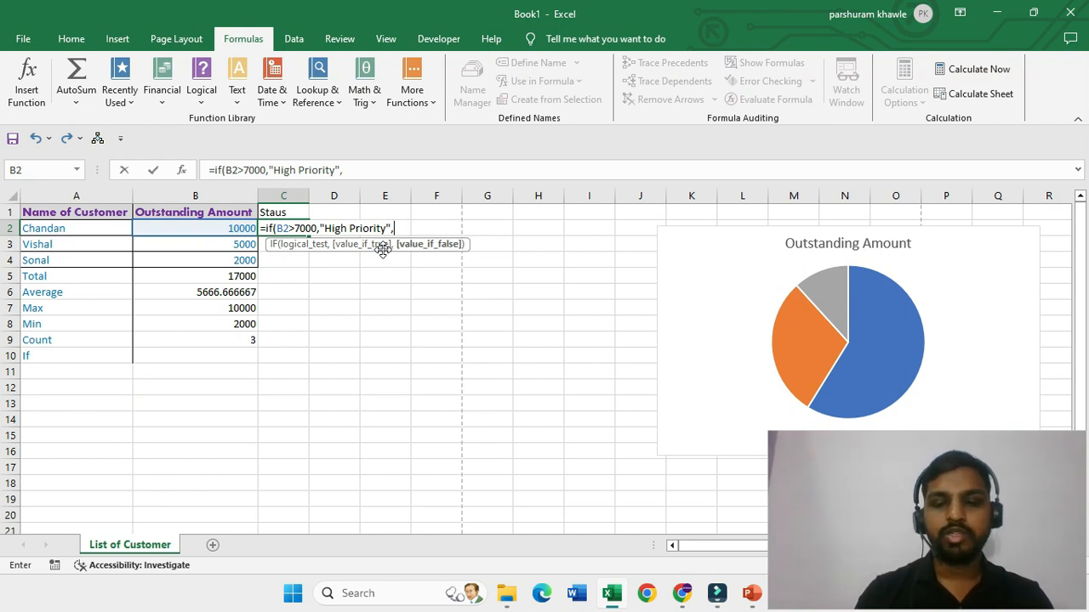
text("Low Priority")
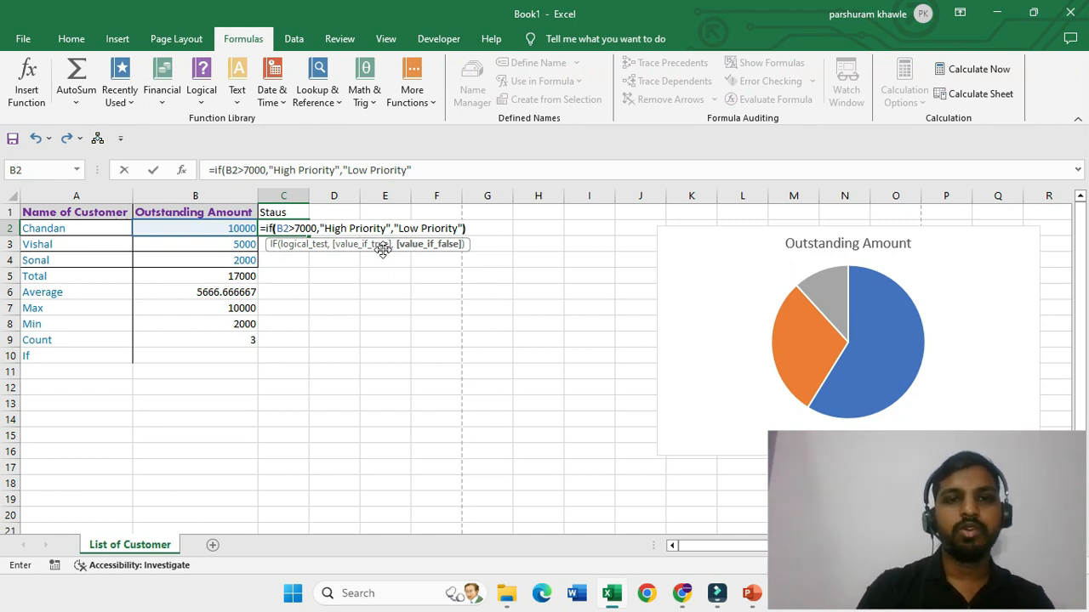
text())
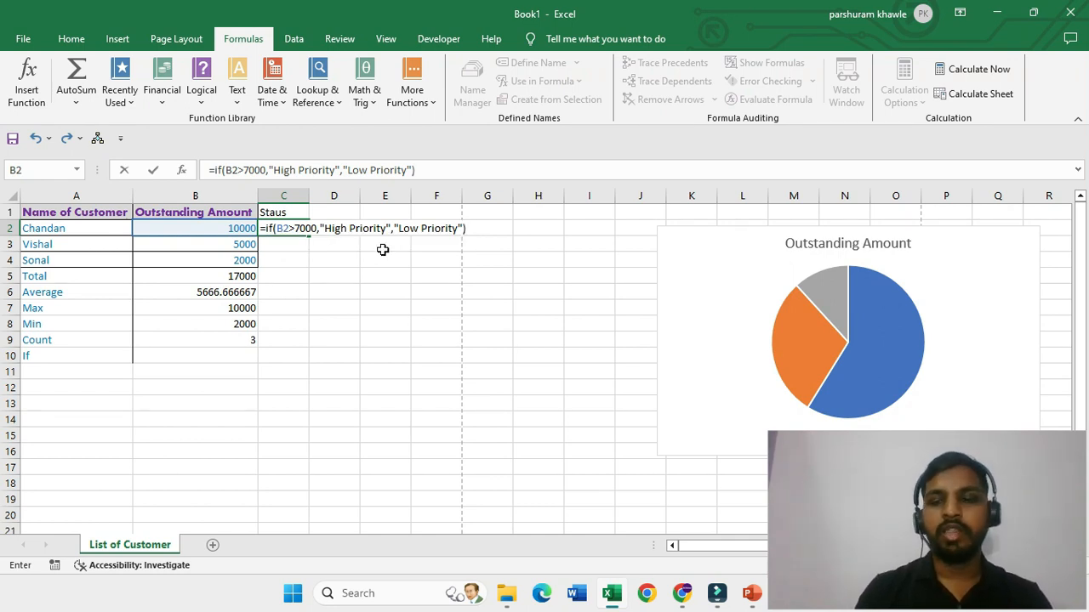
key(Return)
key(Up)
key(Left)
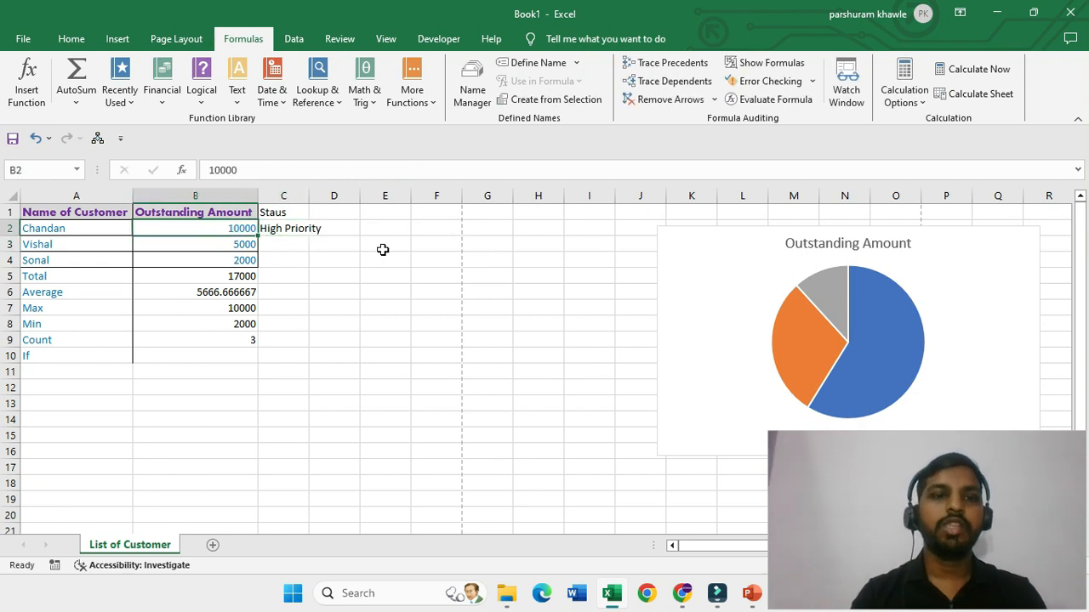
Step: Copy the IF formula from cell C2 to cells C3 and C4 for the other two customers
key(Right)
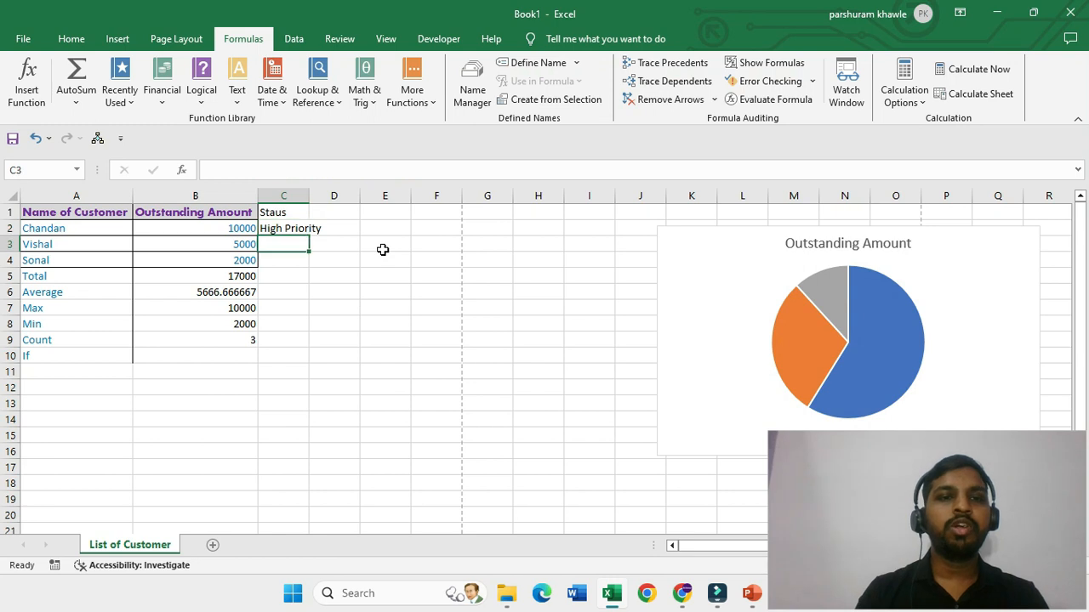
key(Down)
key(Down)
key(Up)
key(Up)
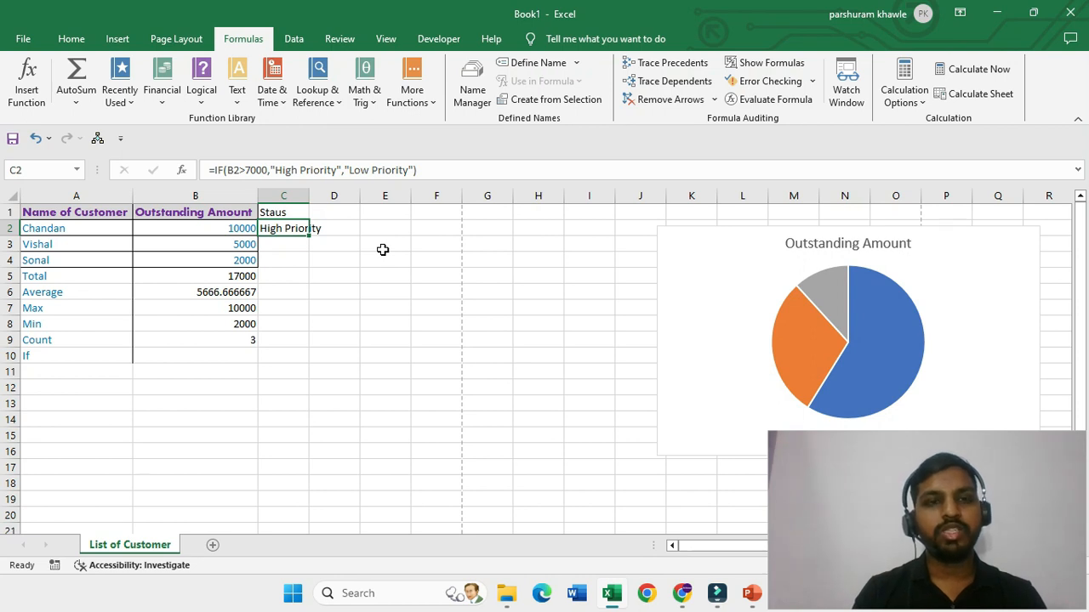
key(ctrl+c)
key(Down)
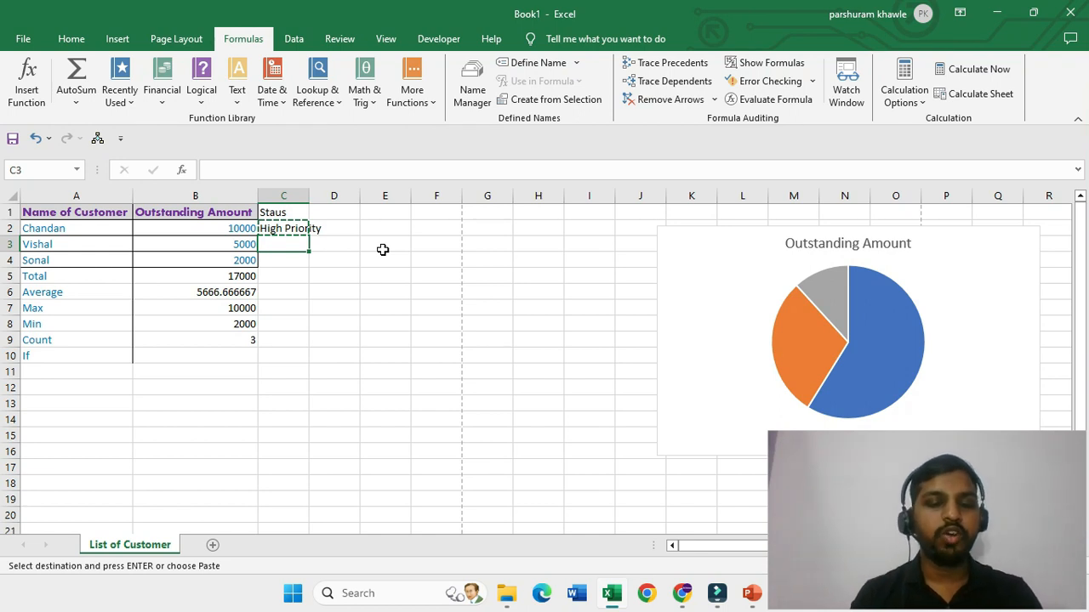
key(ctrl+v)
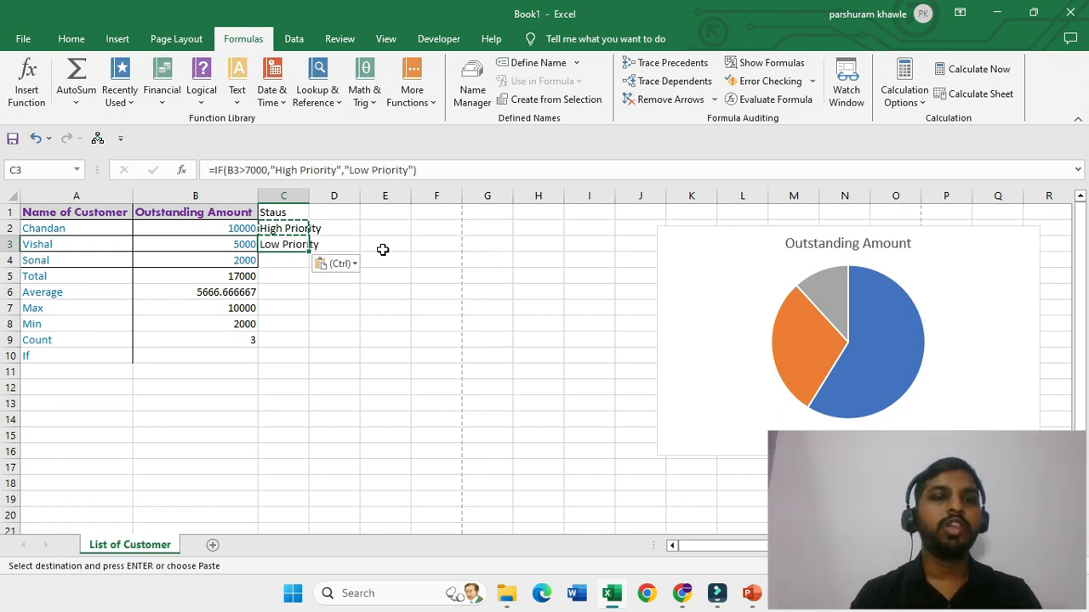
key(shift+Down)
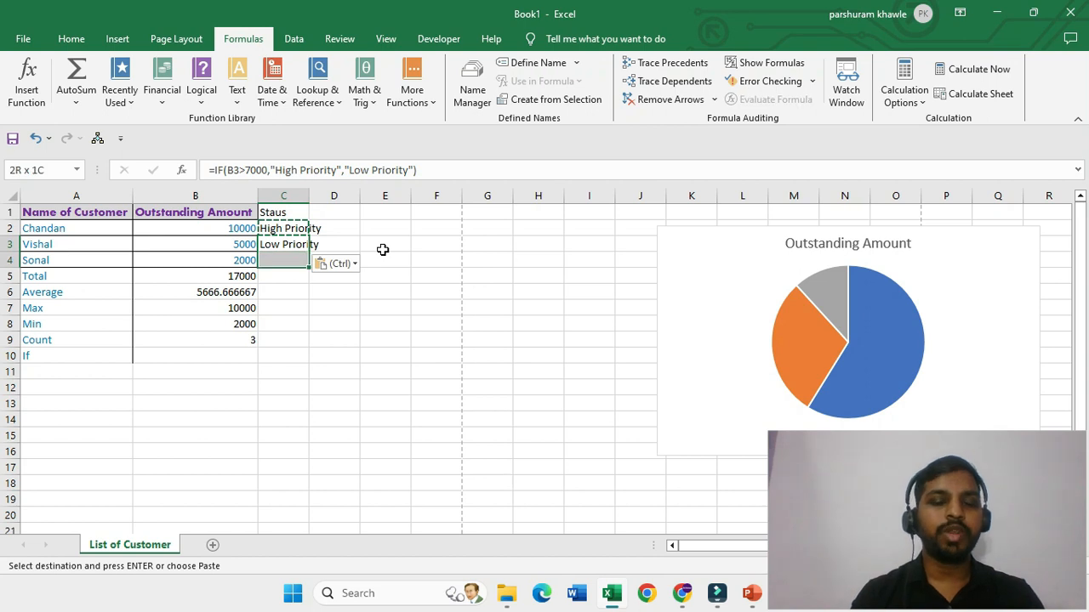
key(ctrl+v)
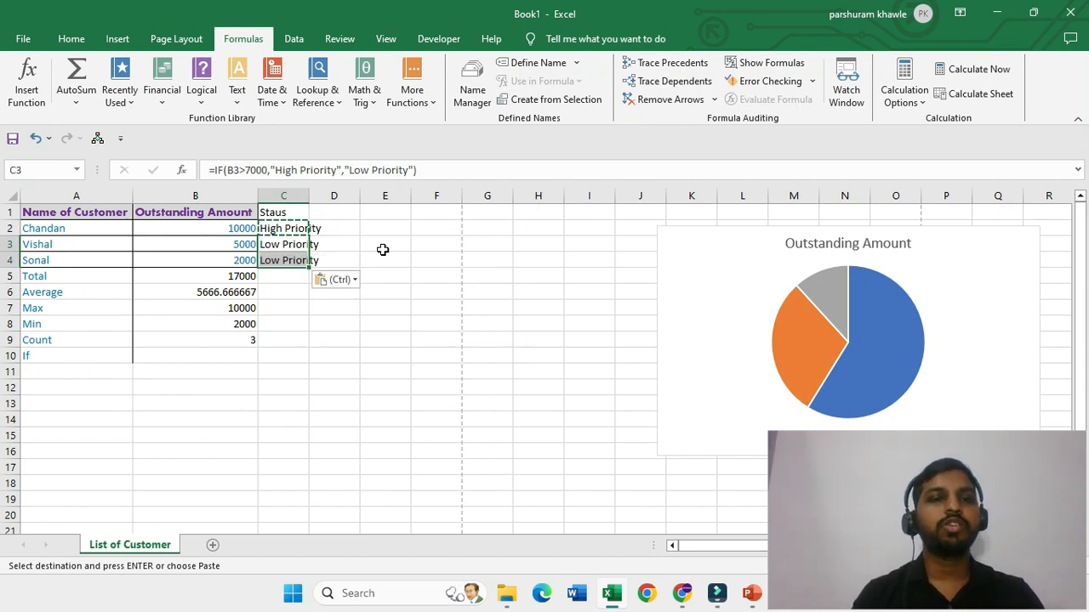
key(shift+Up)
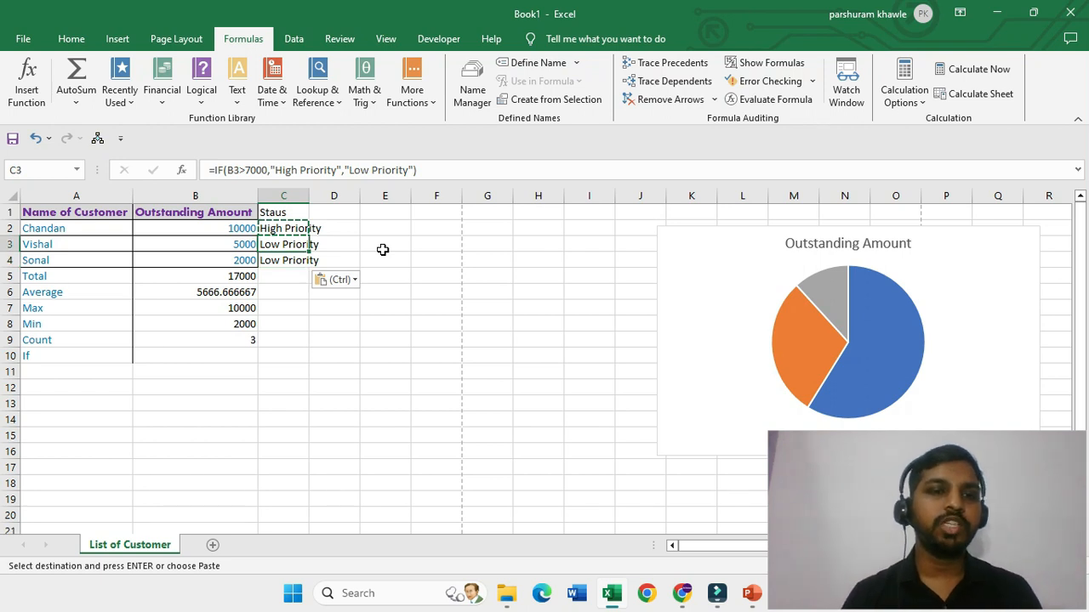
key(Escape)
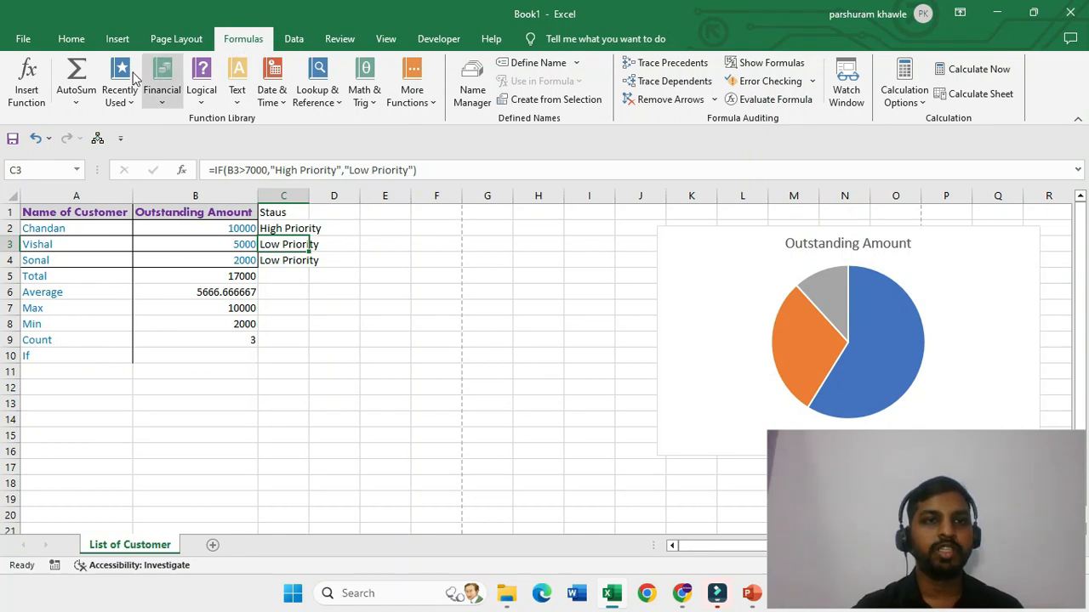
Step: Browse the list of available Financial functions
click(164, 92)
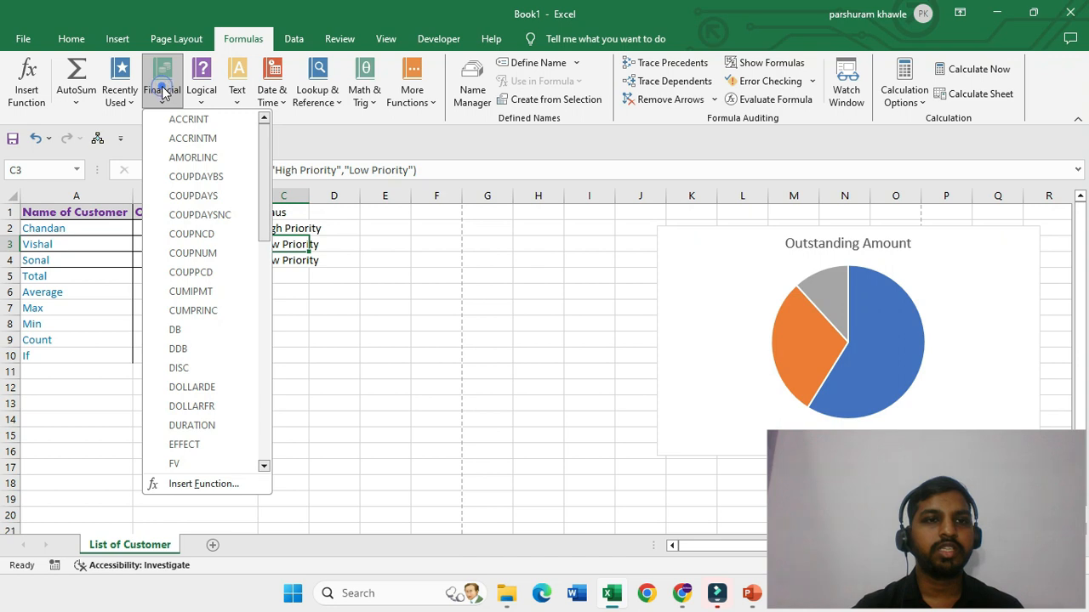
scroll(210, 321, down, 6)
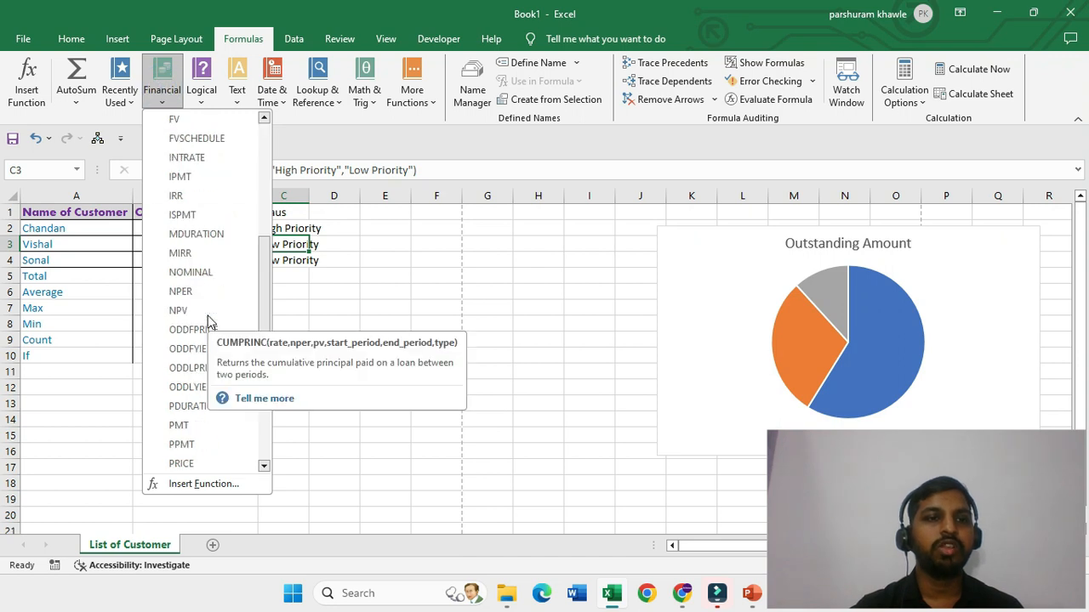
scroll(210, 322, down, 6)
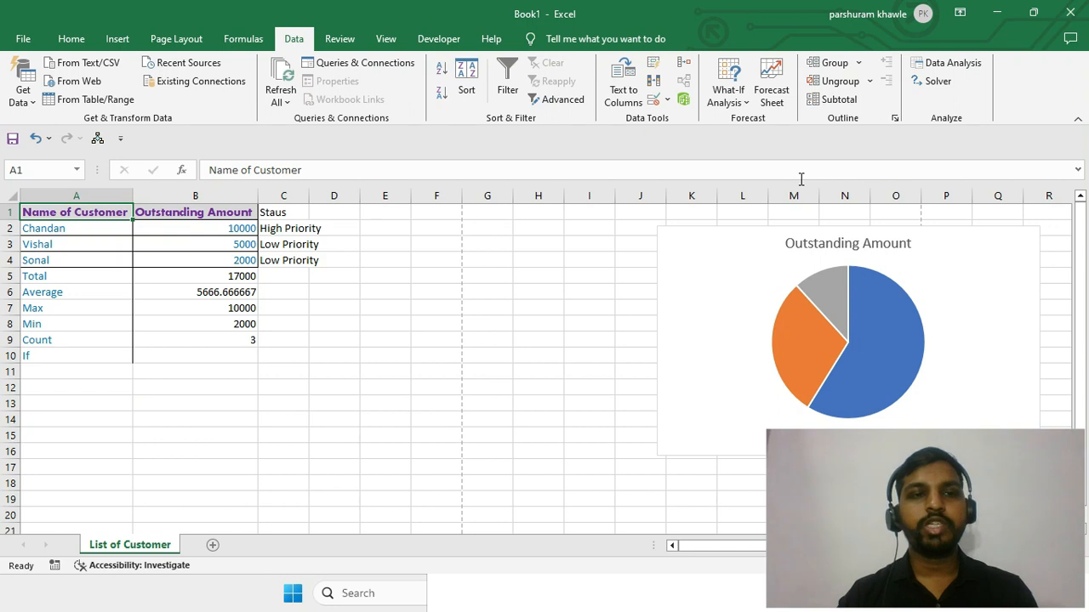
Step: Examine the customer names and outstanding amounts in the small customer table in Book1
key(Right)
key(Down)
key(Down)
key(Down)
key(Left)
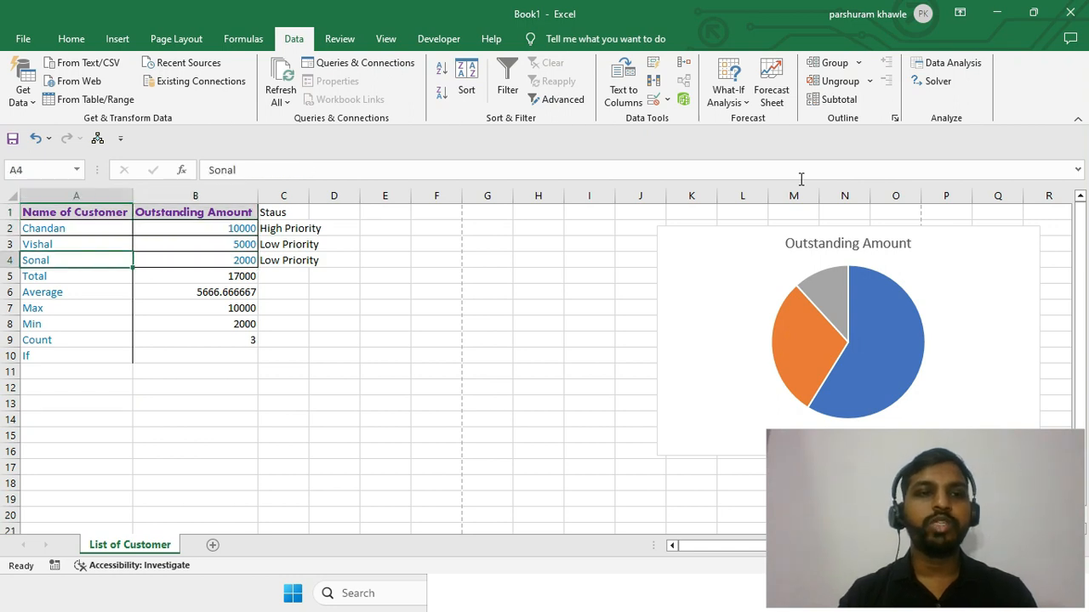
key(Up)
key(Up)
key(Up)
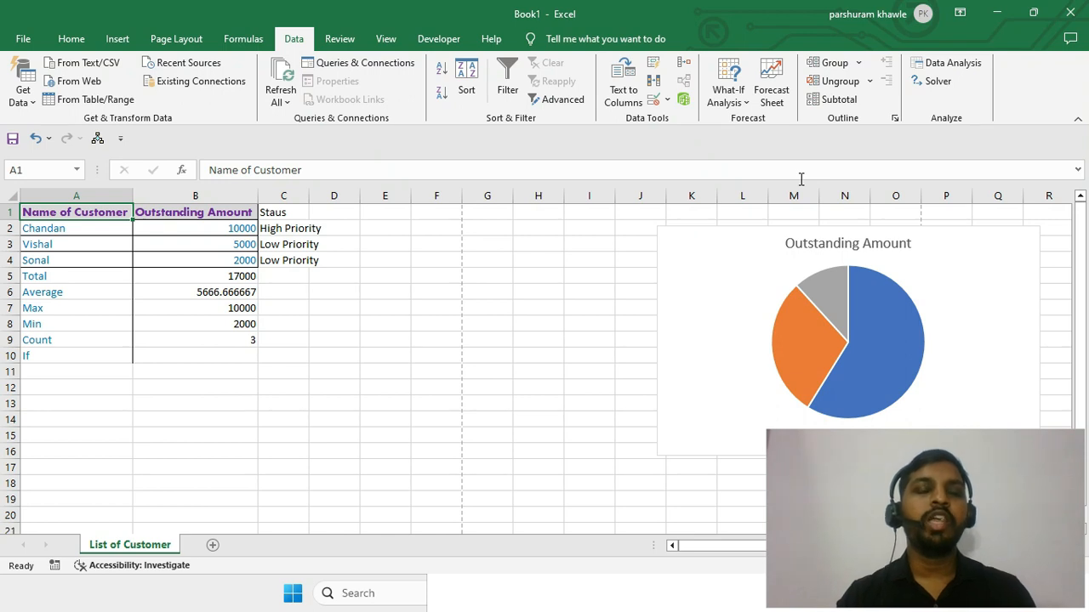
key(Right)
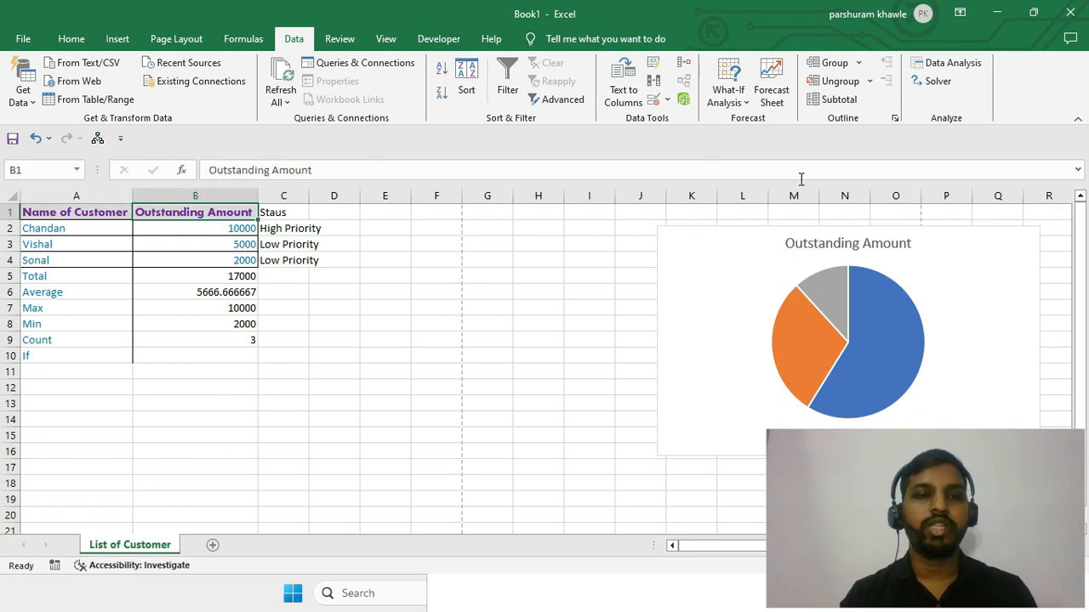
key(Left)
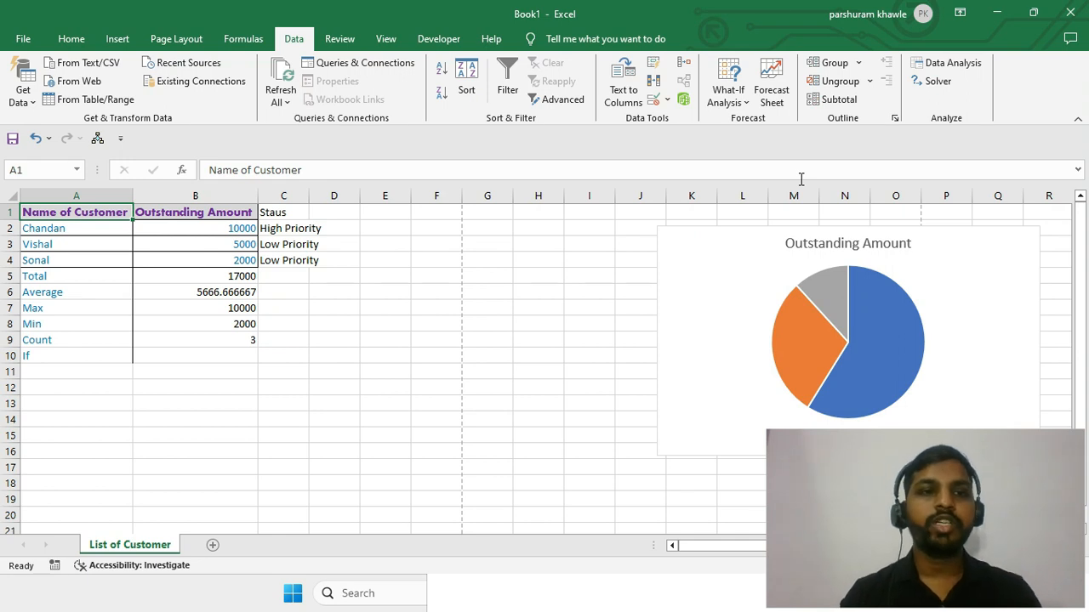
key(Right)
key(Down)
key(Down)
key(Down)
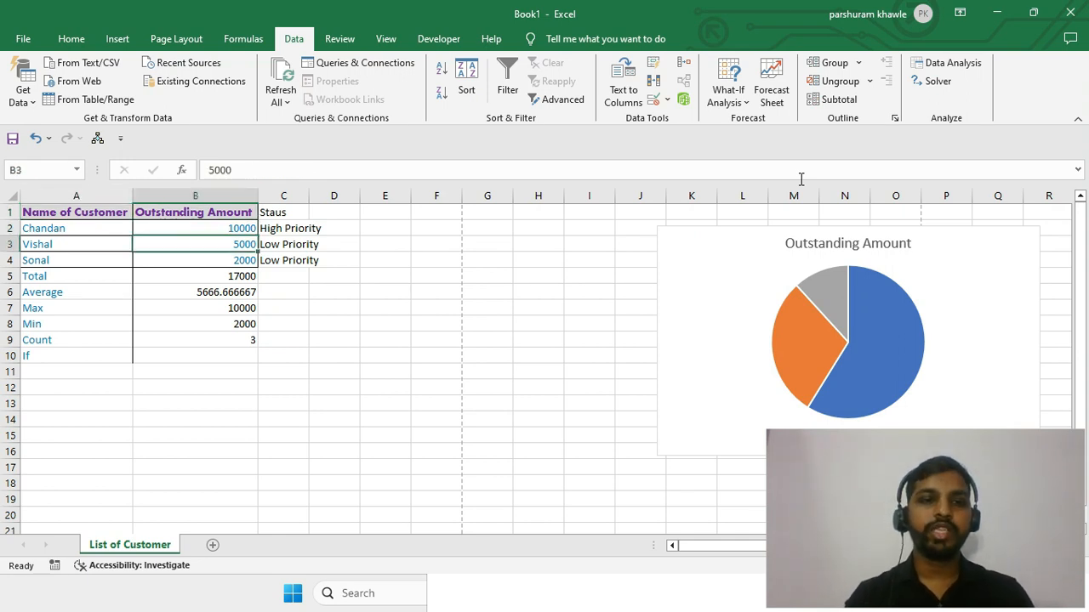
key(Up)
key(Up)
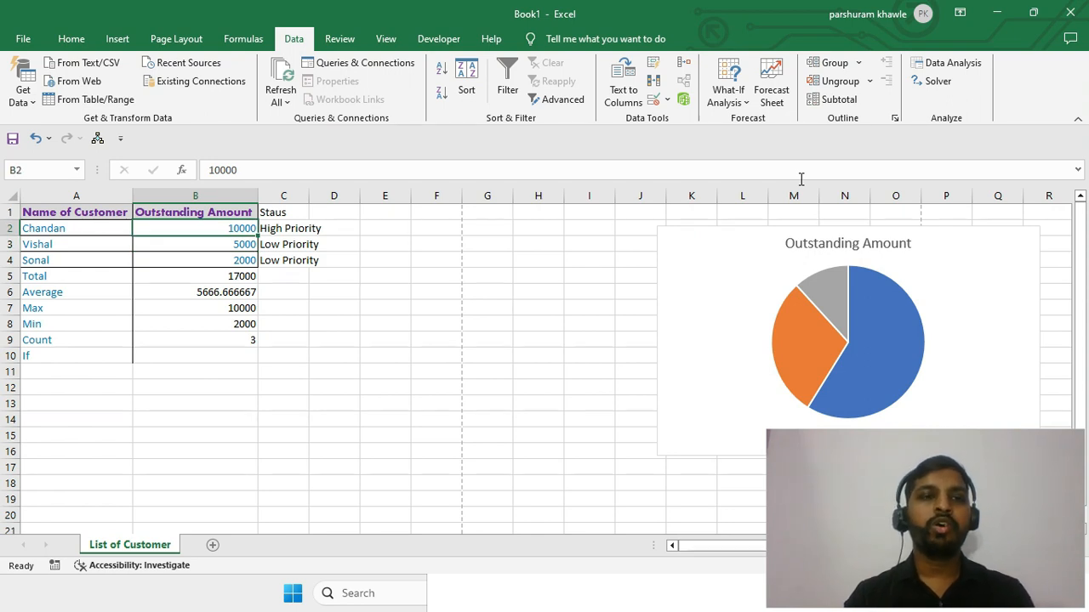
key(Left)
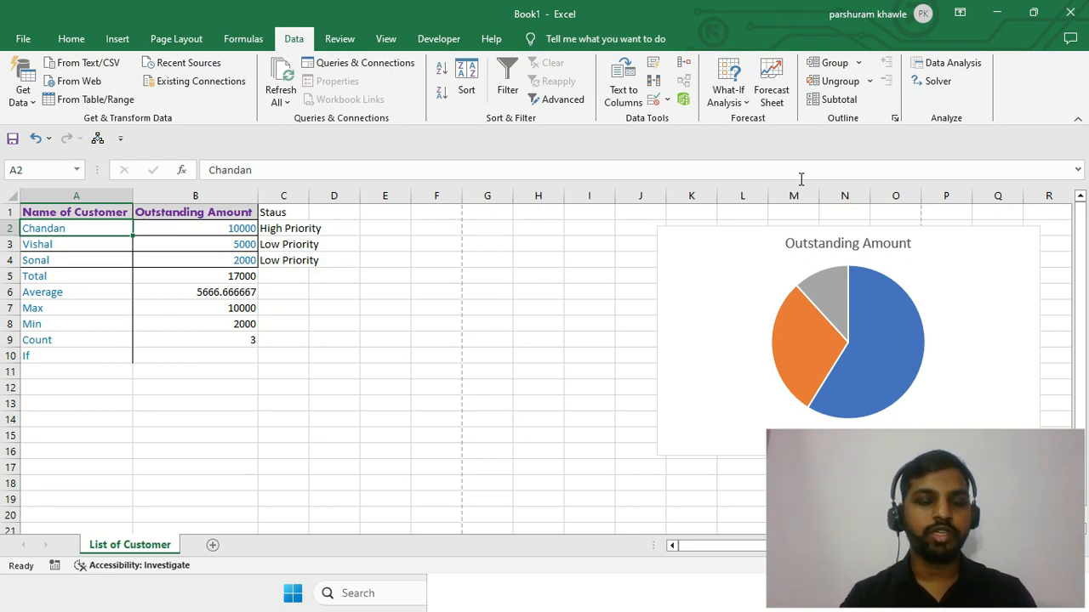
Step: Switch to the Book2 workbook and add a Filter to the customer table in A1:B19
key(alt+Tab)
key(alt+Tab)
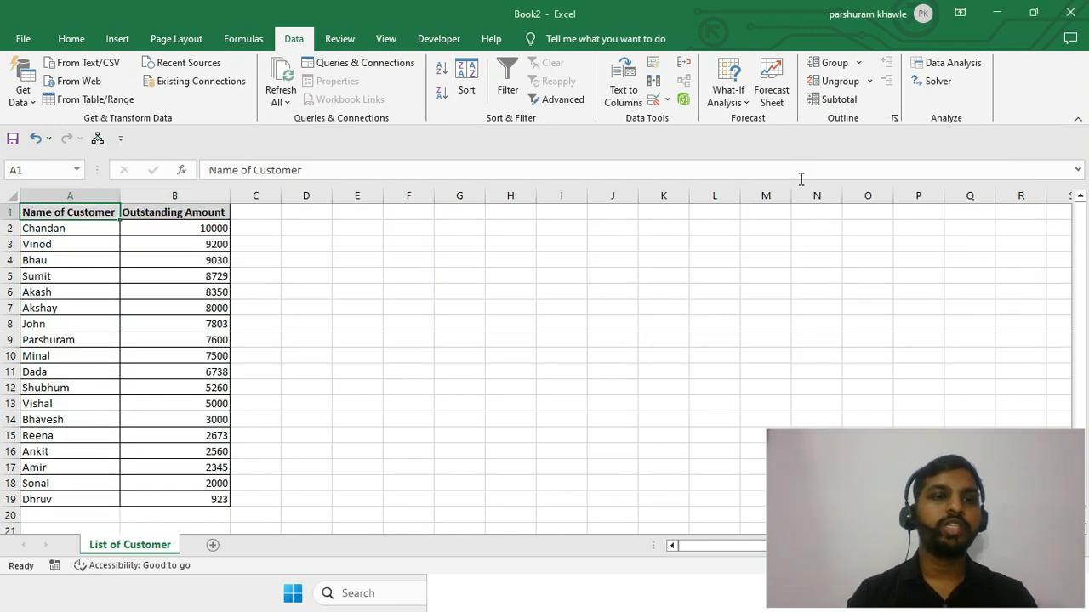
key(Right)
key(Left)
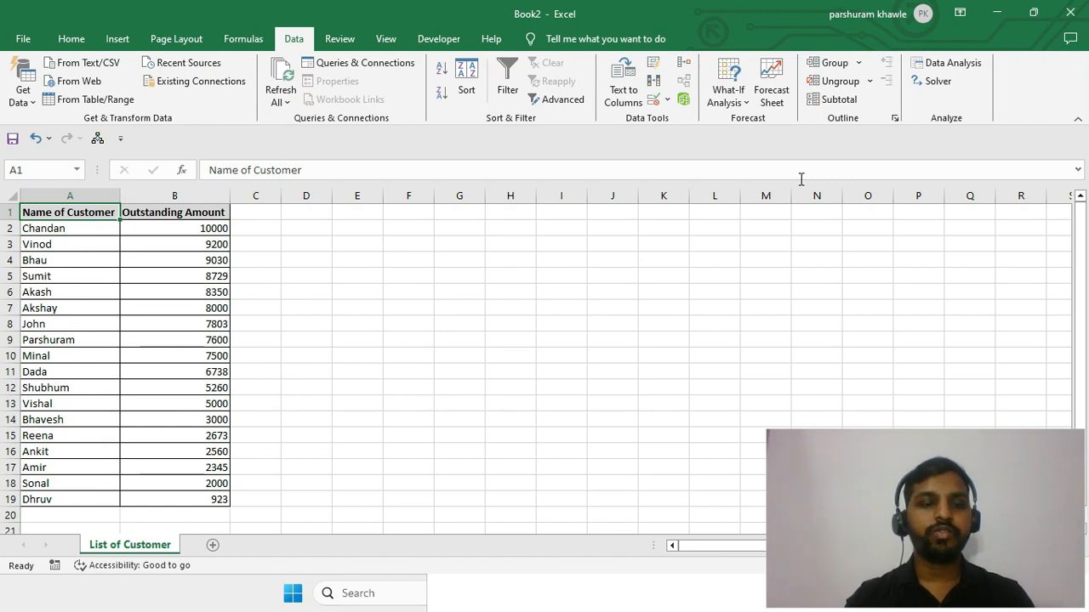
key(ctrl+shift+Down)
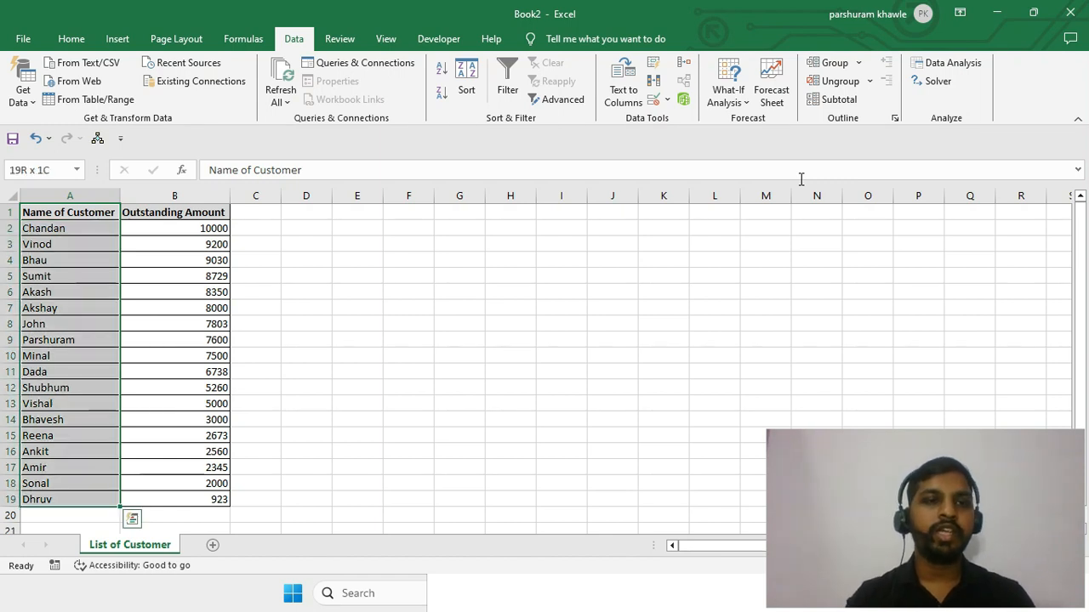
key(shift+Right)
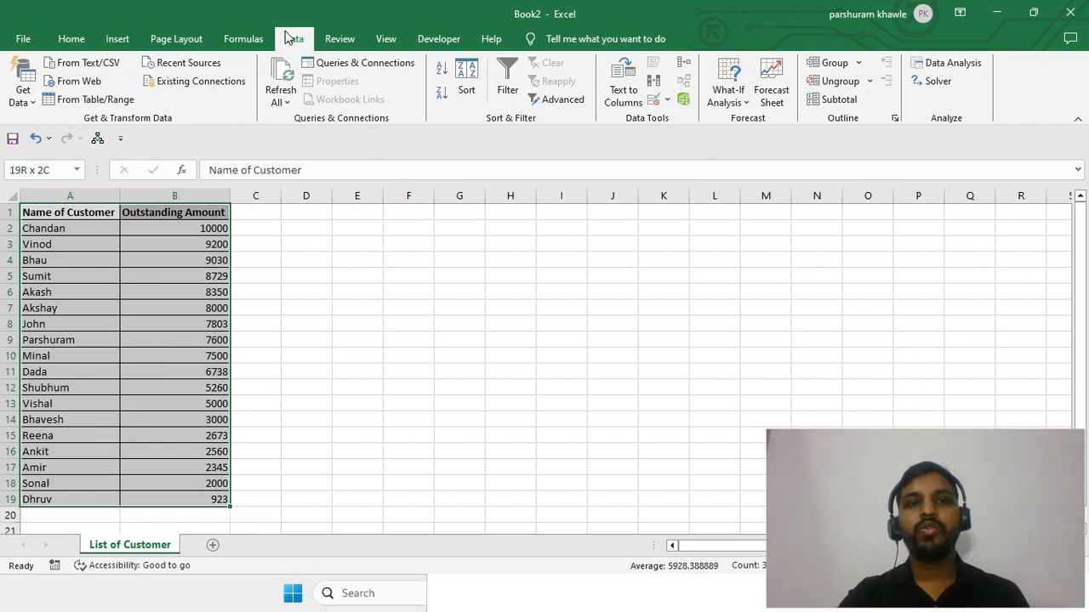
click(507, 75)
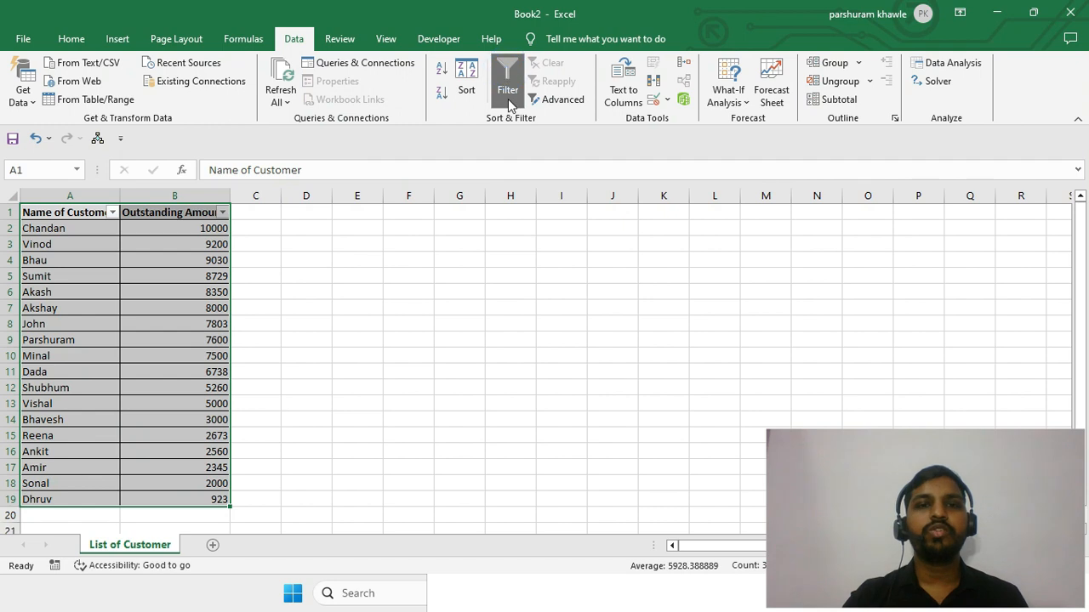
Step: Sort the customer table by Outstanding Amount from smallest to largest
click(184, 214)
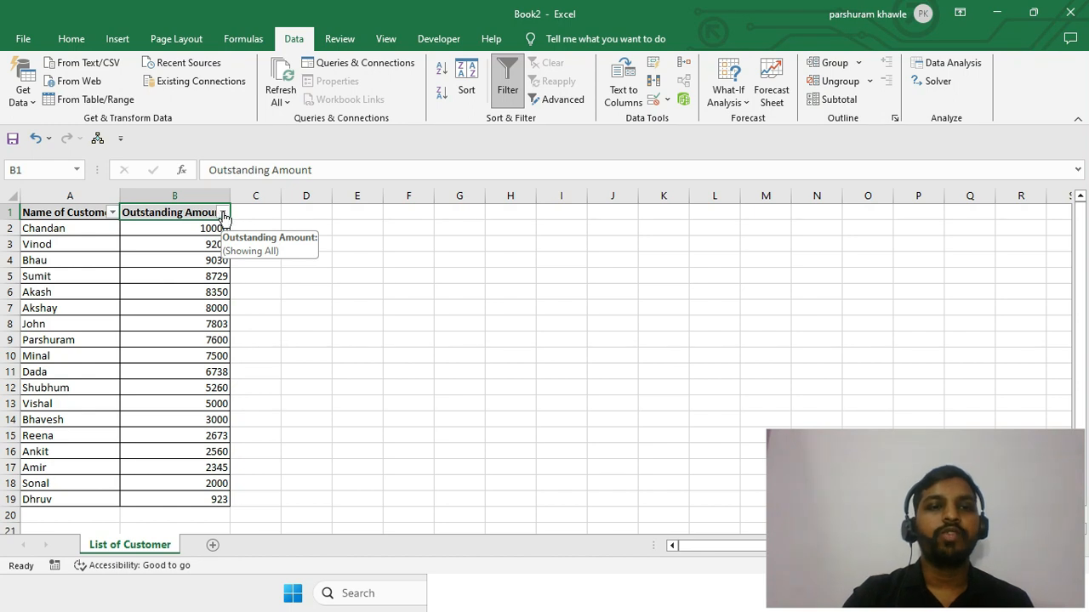
click(222, 213)
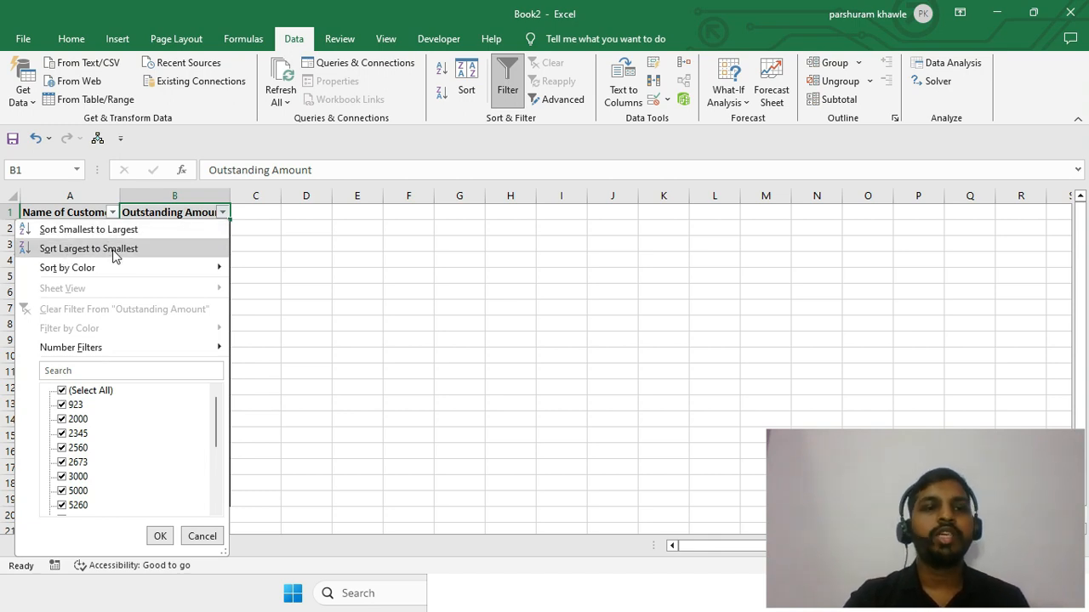
mouse_move(68, 348)
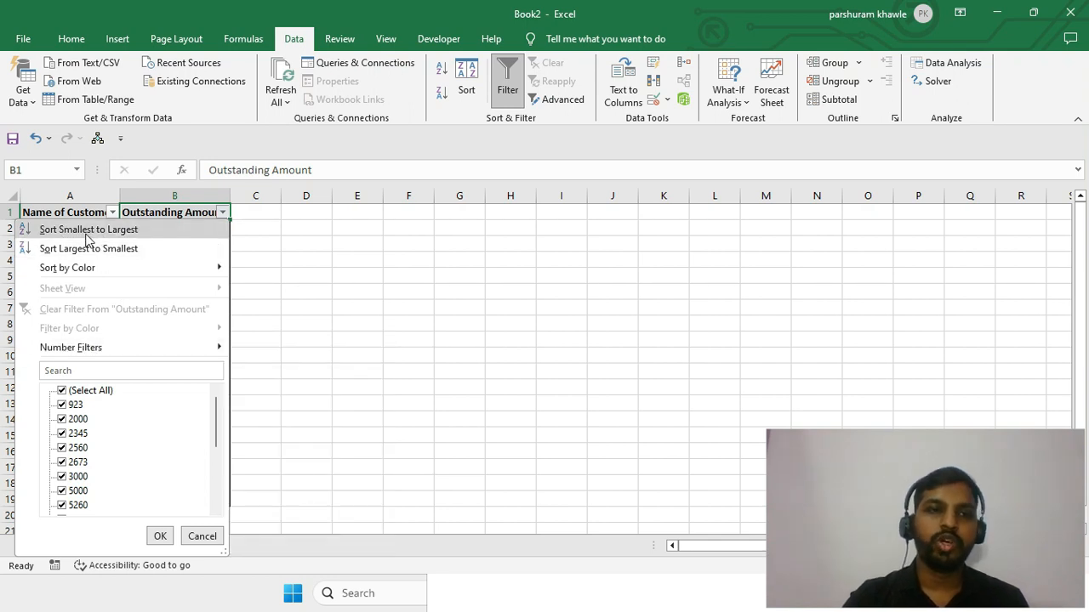
click(136, 230)
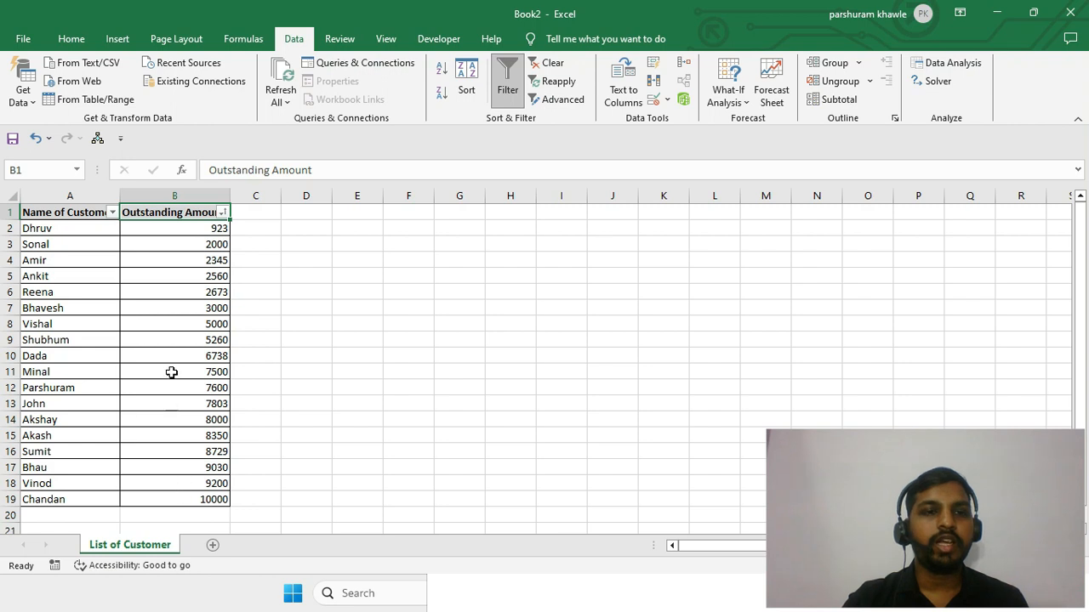
key(Left)
click(143, 215)
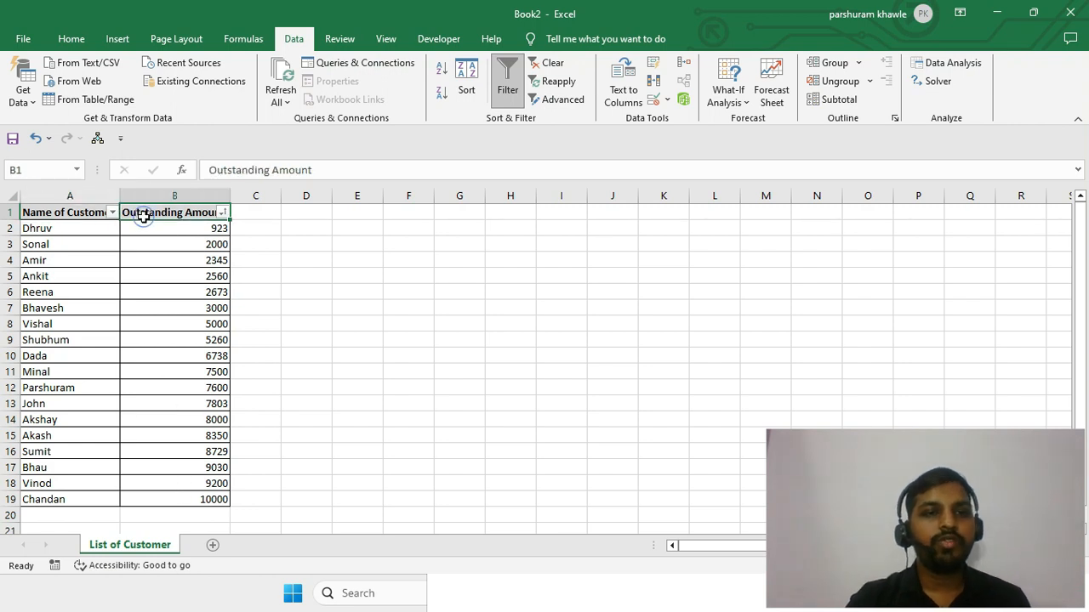
Step: Sort the customer table by Name of Customer from A to Z and check the order of the names
click(47, 211)
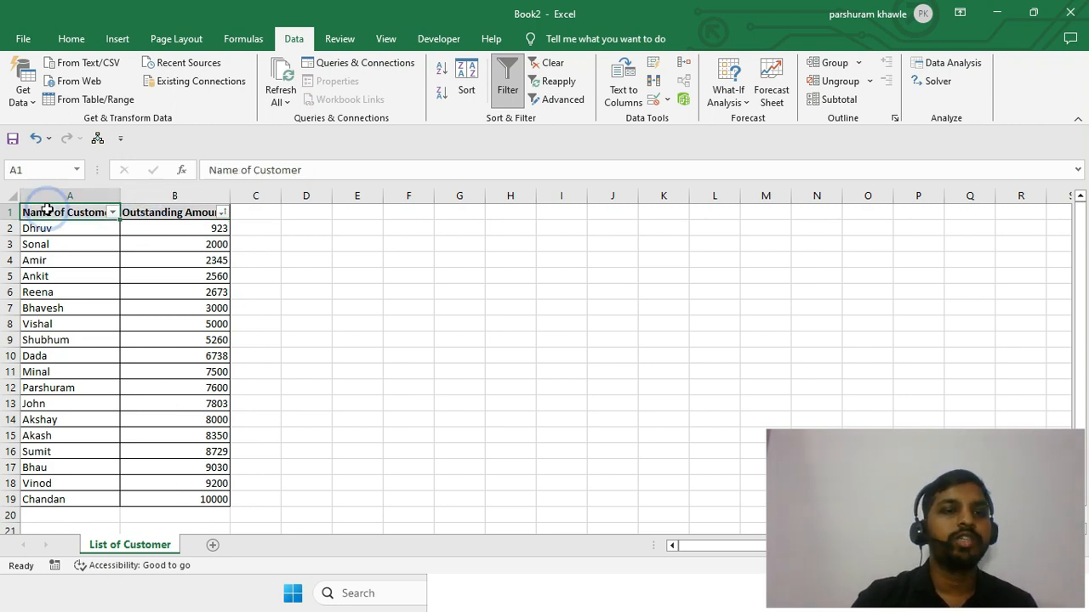
click(112, 212)
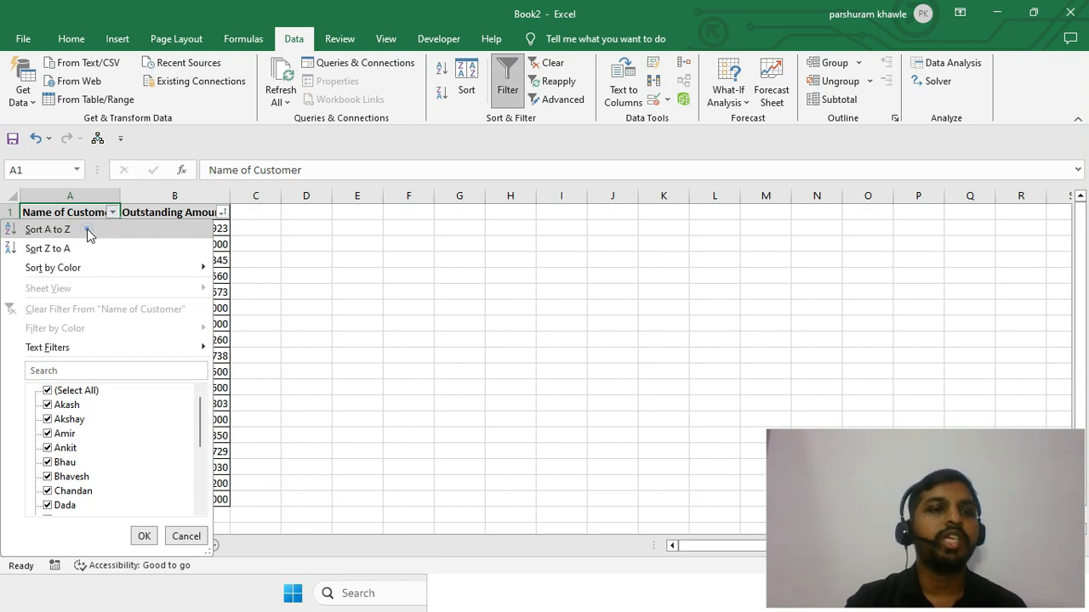
click(86, 228)
drag(75, 225, 53, 481)
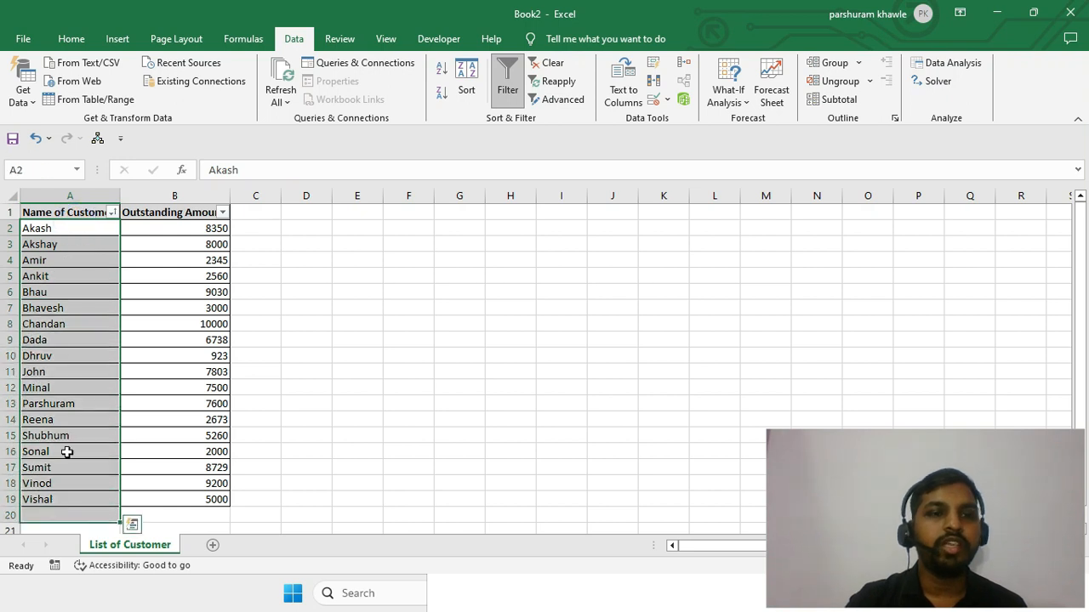
click(164, 359)
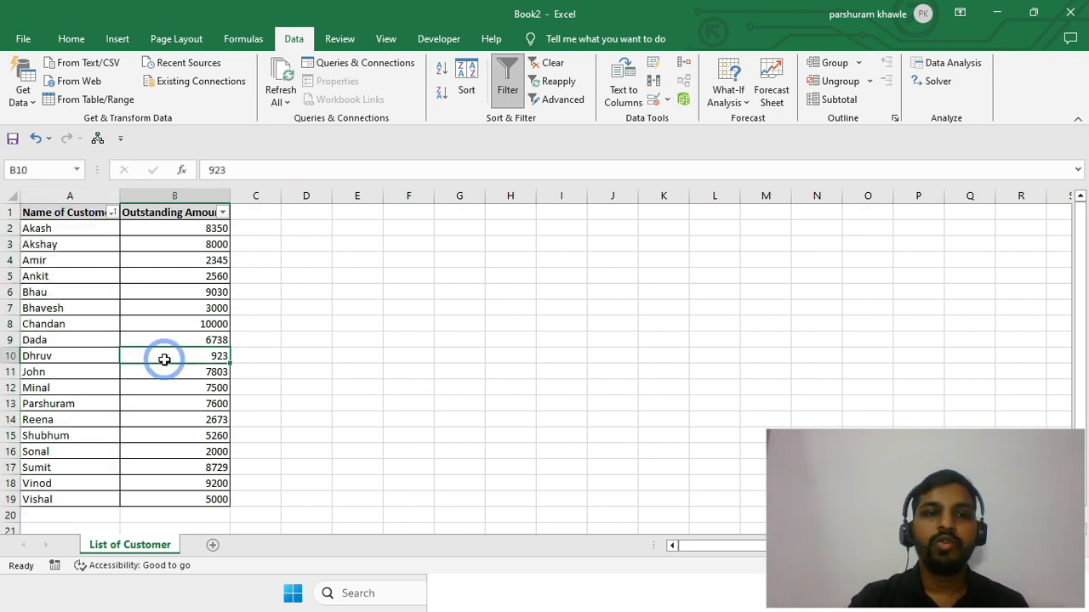
Step: Filter the Outstanding Amount column to amounts greater than 5000 and review the matching customers
key(ctrl+Up)
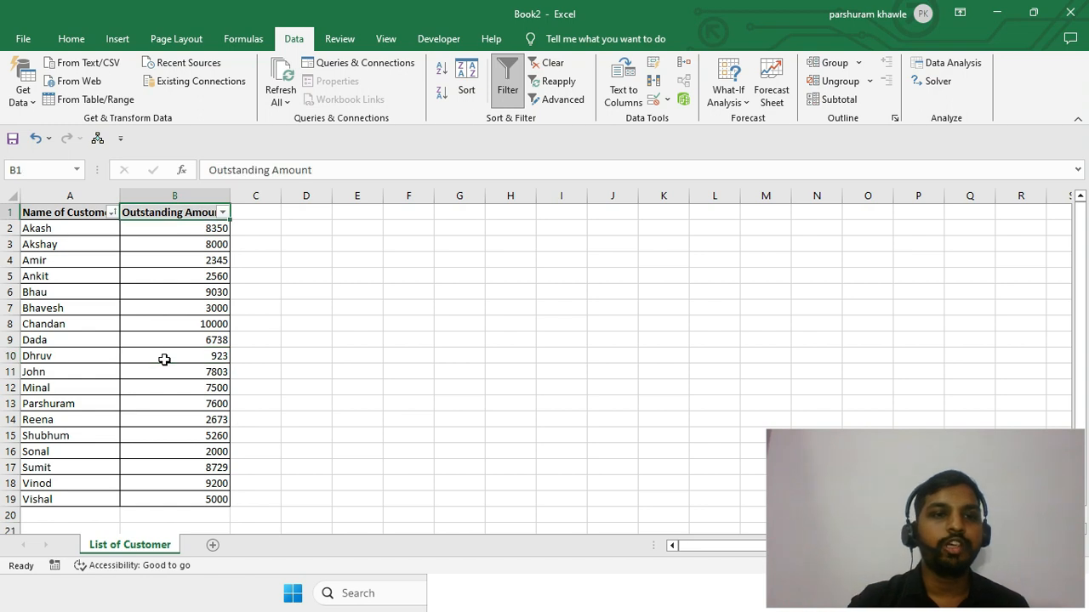
click(222, 212)
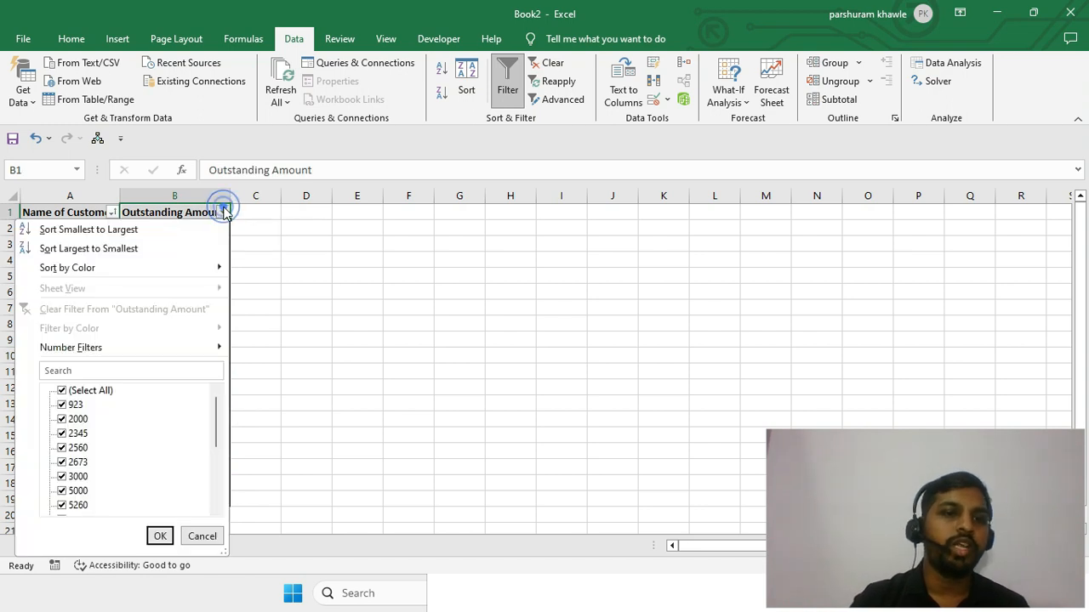
click(162, 354)
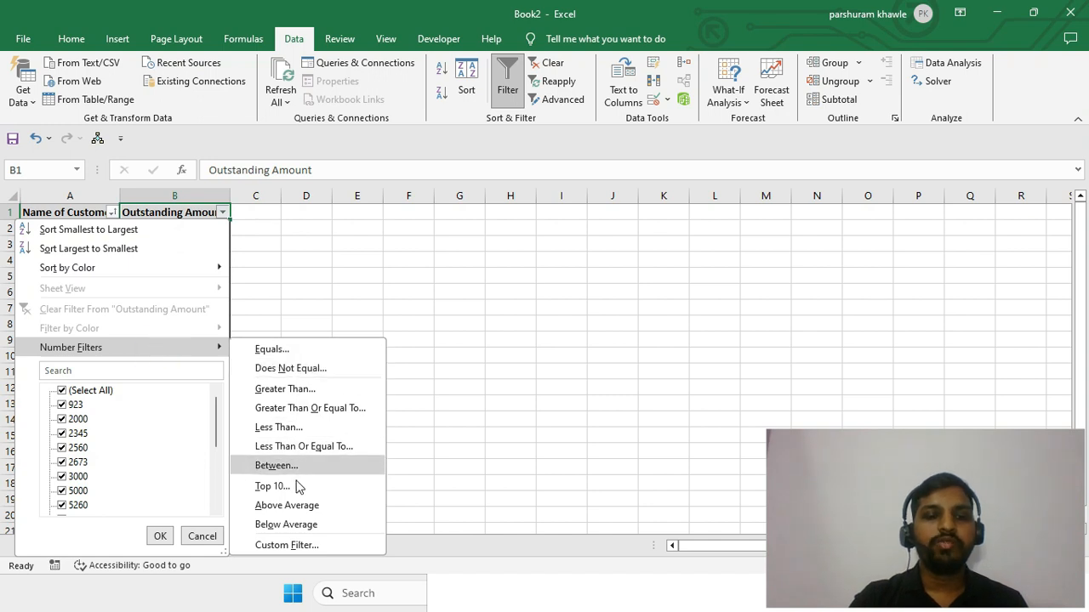
click(310, 390)
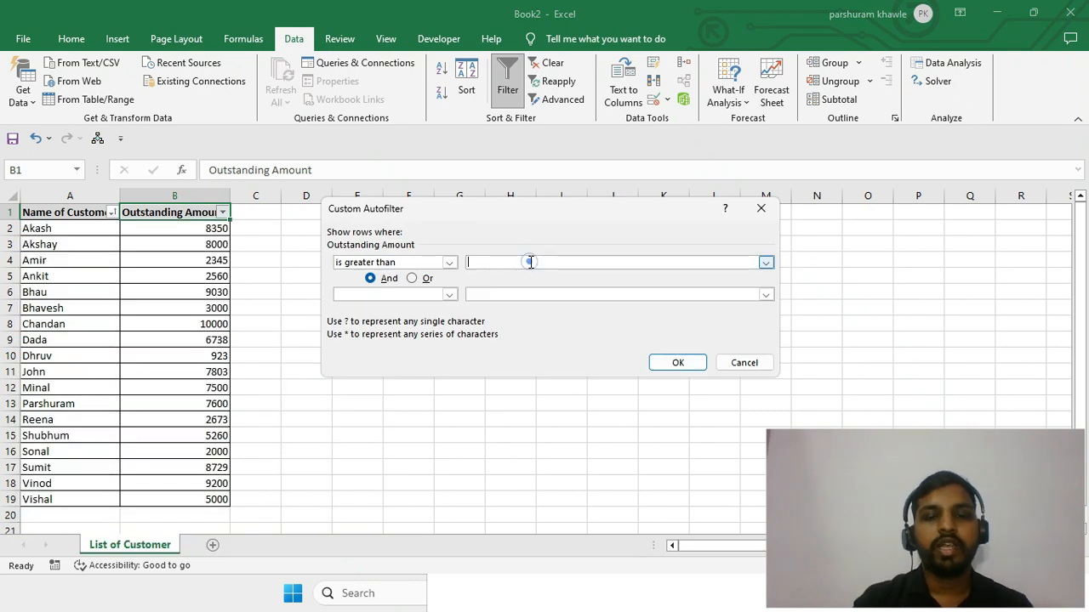
text(5000)
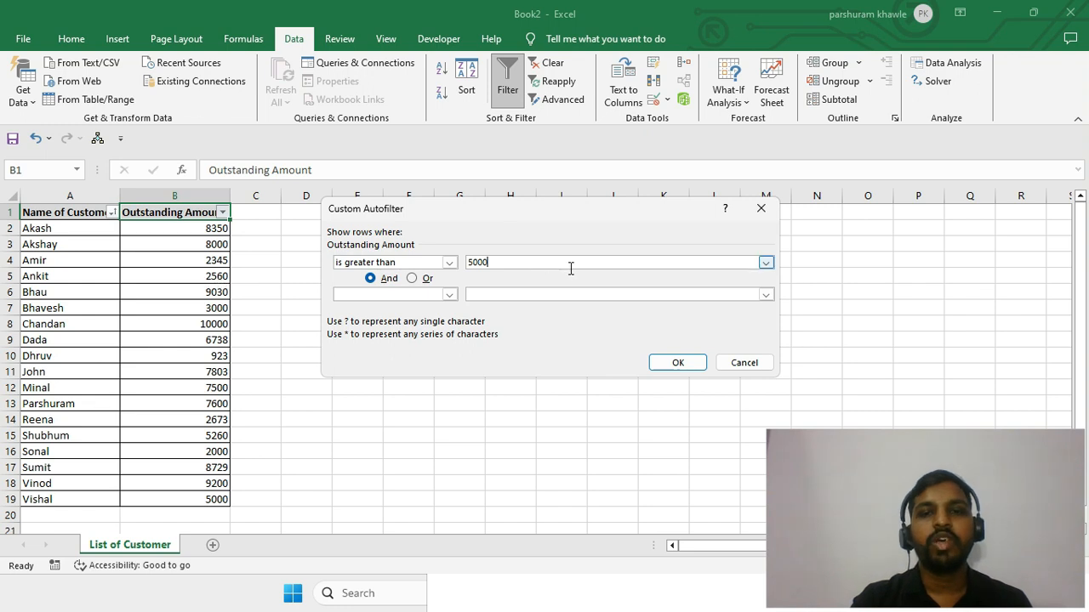
click(676, 363)
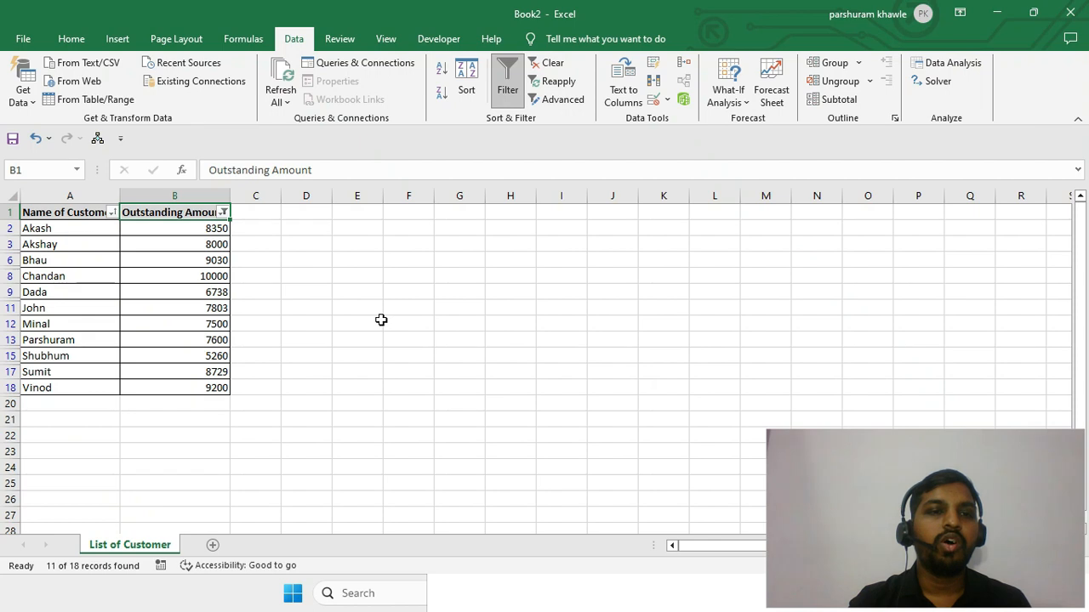
drag(154, 233, 159, 385)
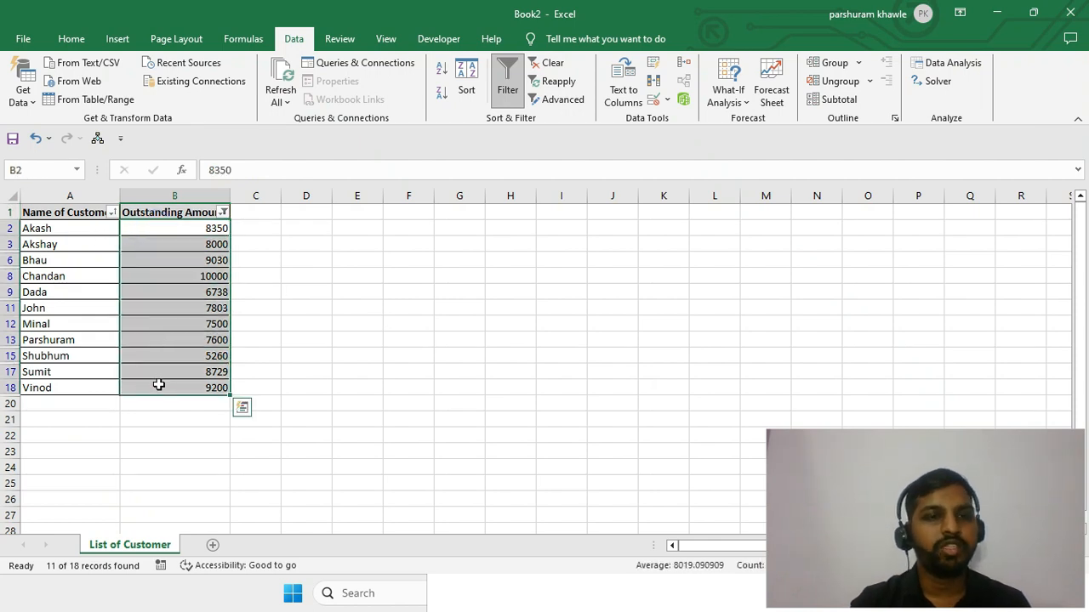
drag(41, 226, 167, 386)
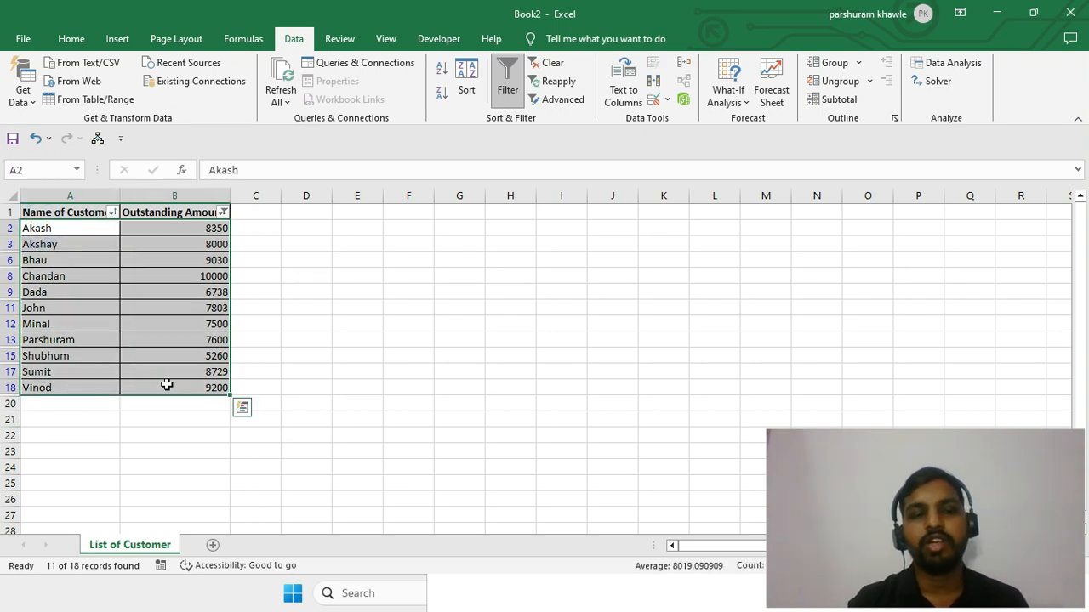
click(95, 292)
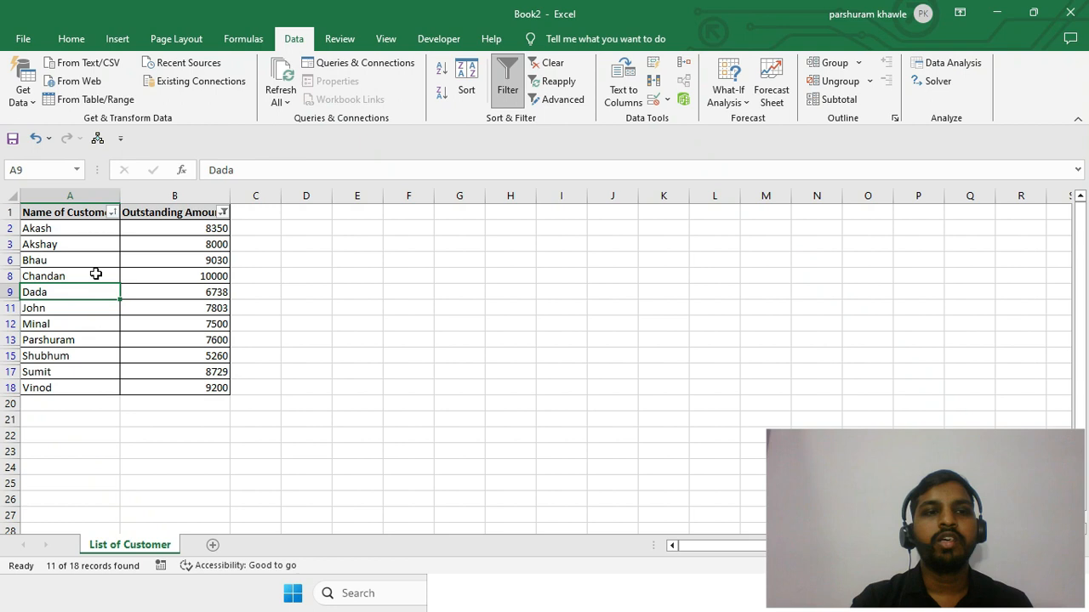
click(162, 413)
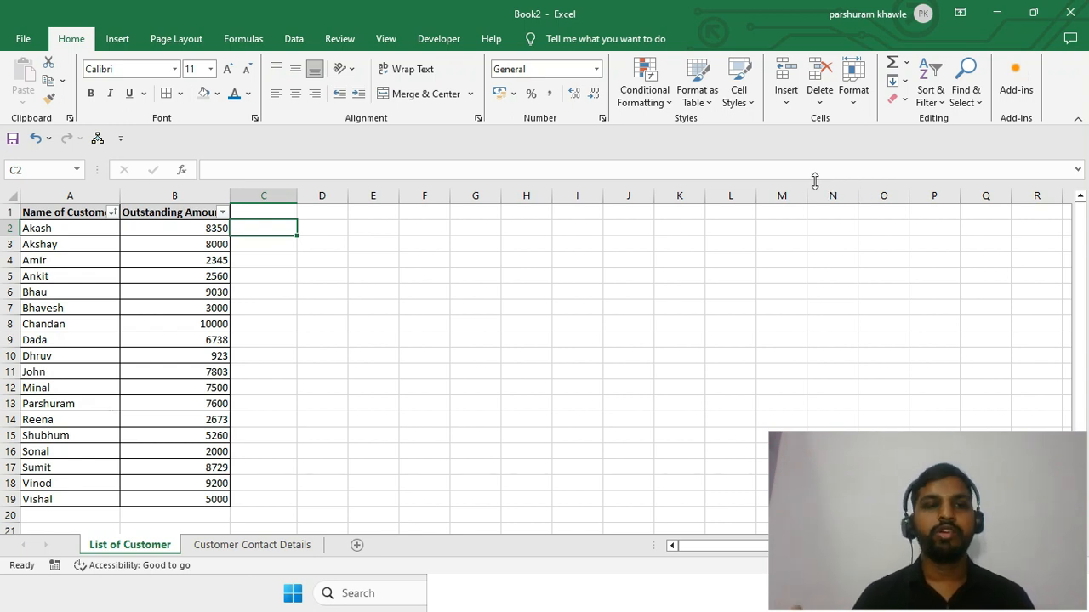
key(Left)
key(Left)
key(Up)
key(Down)
key(Right)
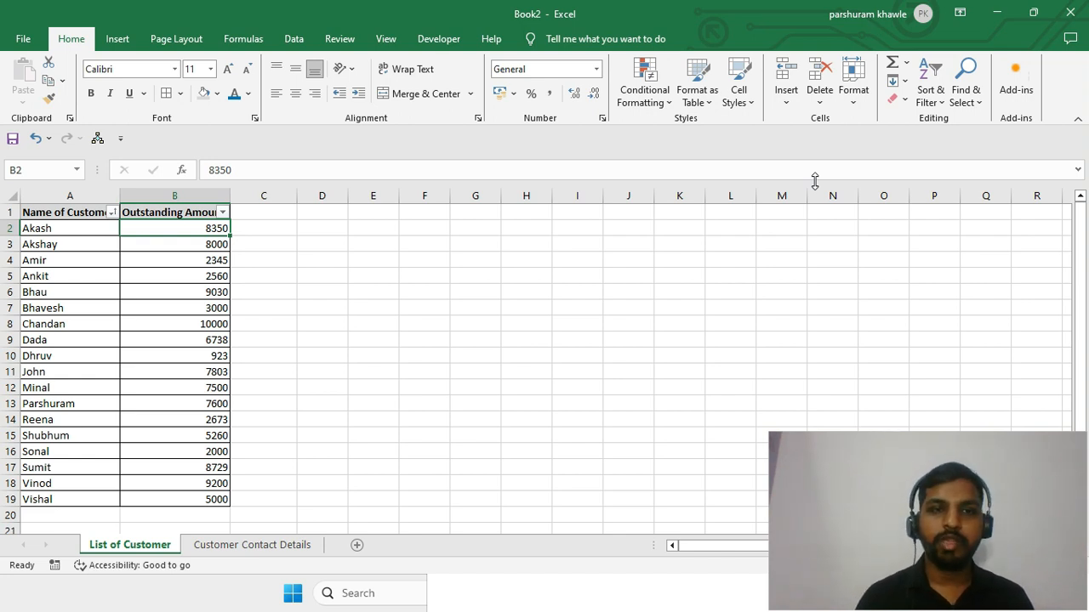
Step: Compare the customer names on the List of Customer sheet with the names and mobile numbers on the Customer Contact Details sheet
key(Right)
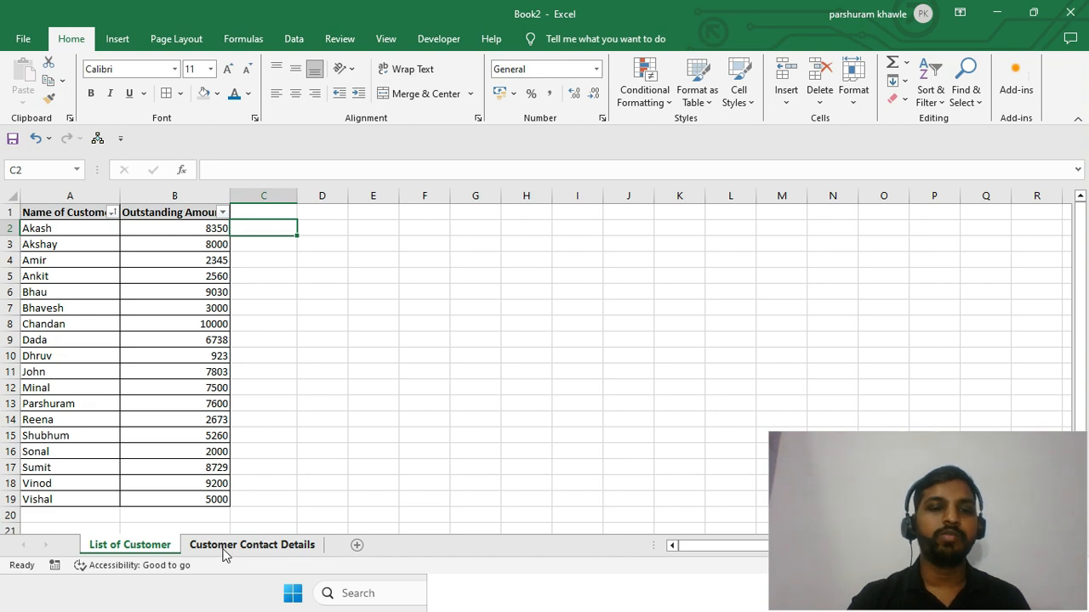
click(262, 553)
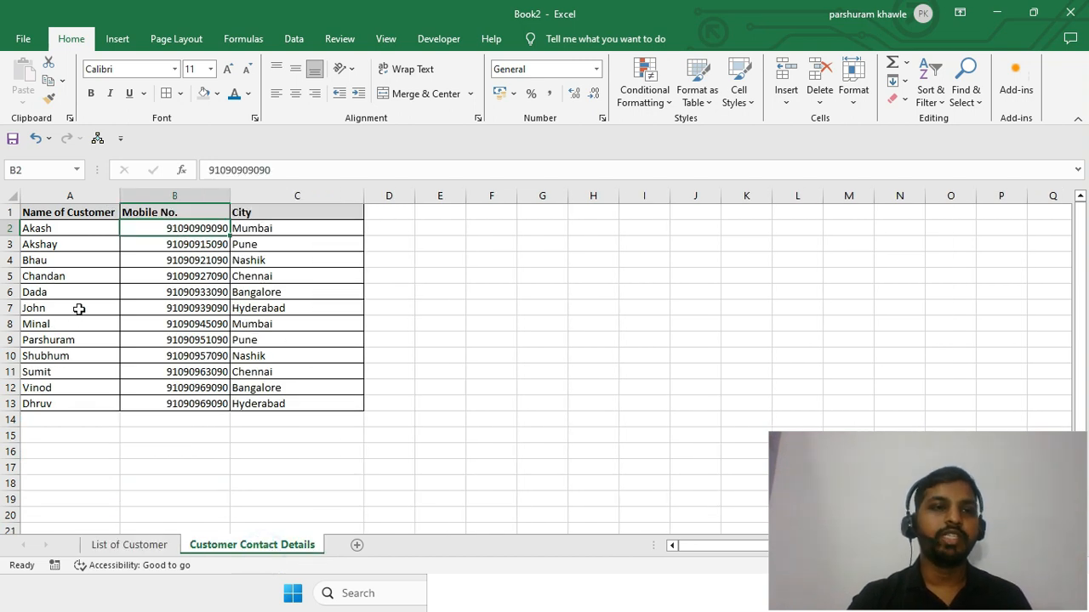
click(52, 227)
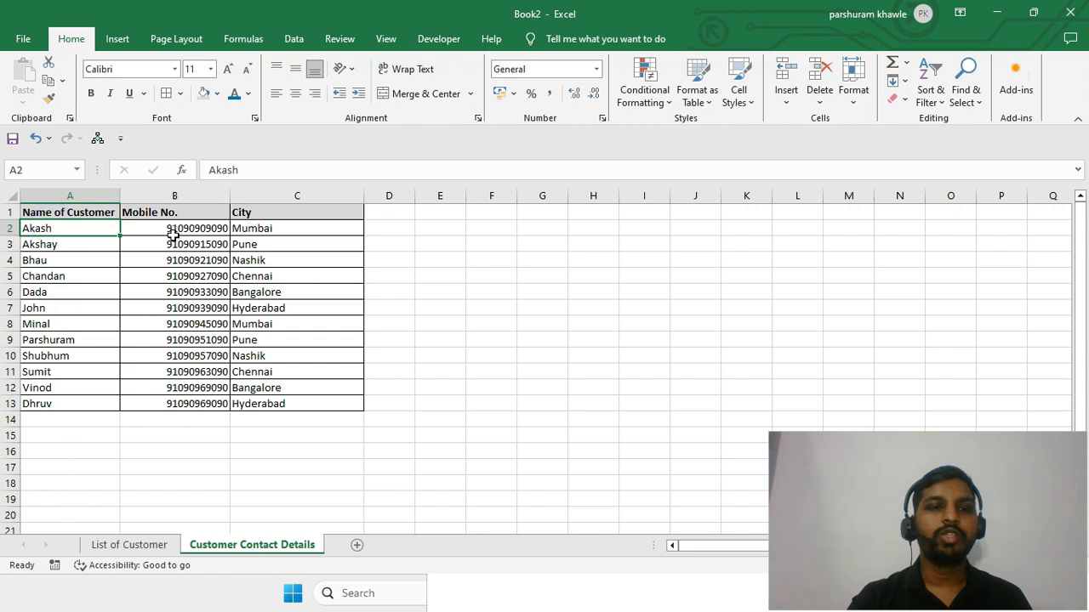
click(173, 231)
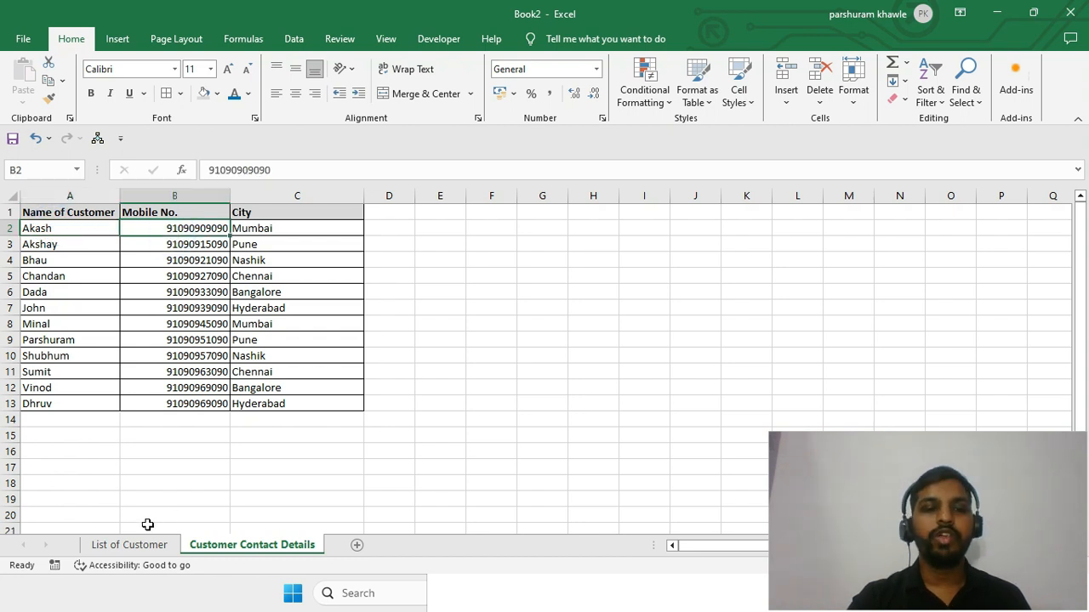
click(132, 547)
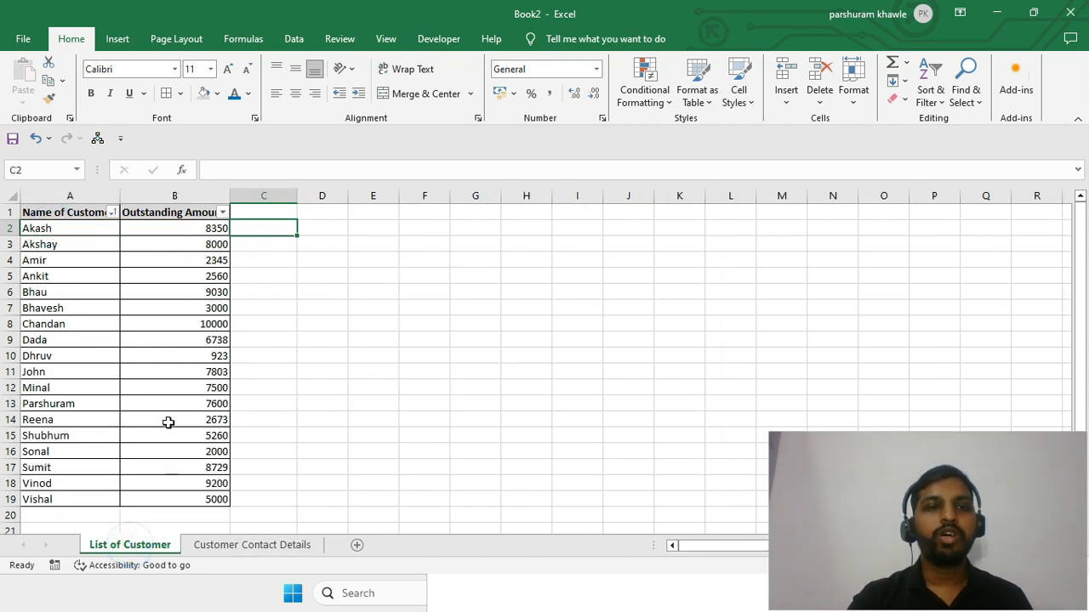
click(51, 228)
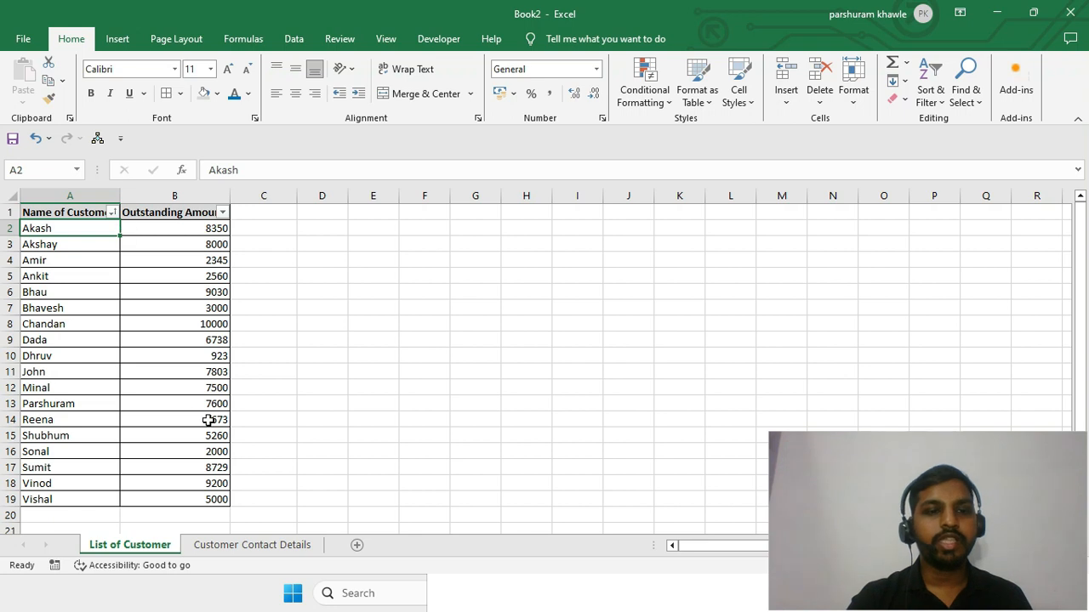
click(252, 545)
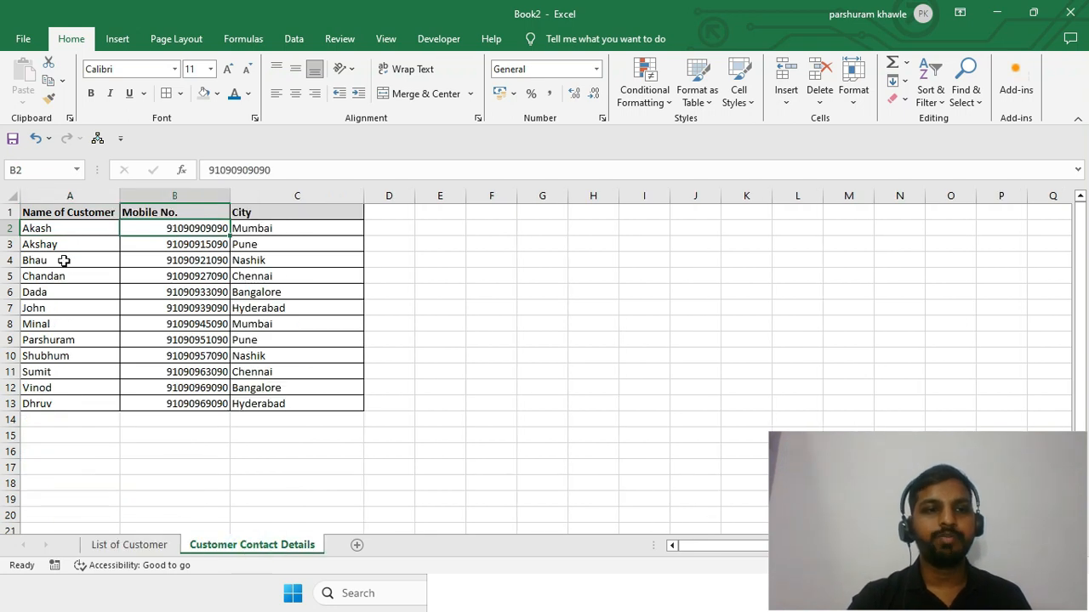
click(48, 225)
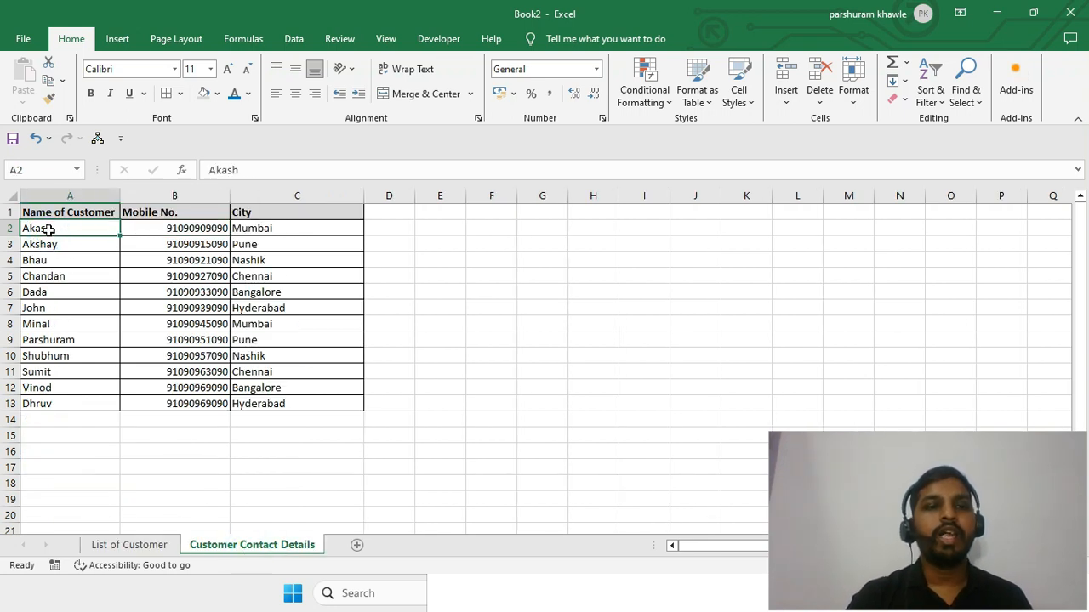
click(191, 232)
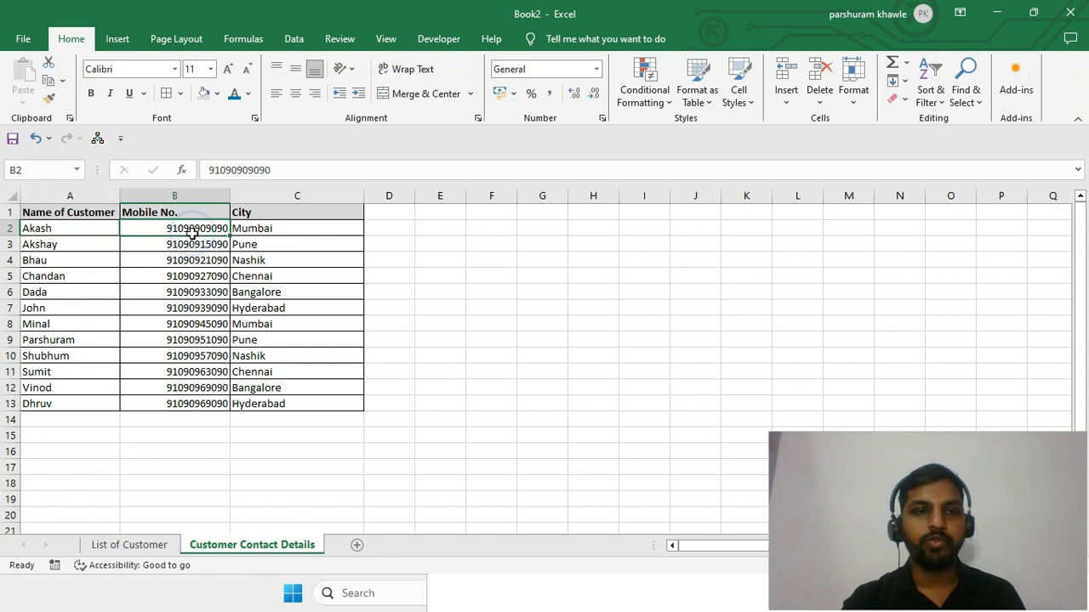
click(71, 234)
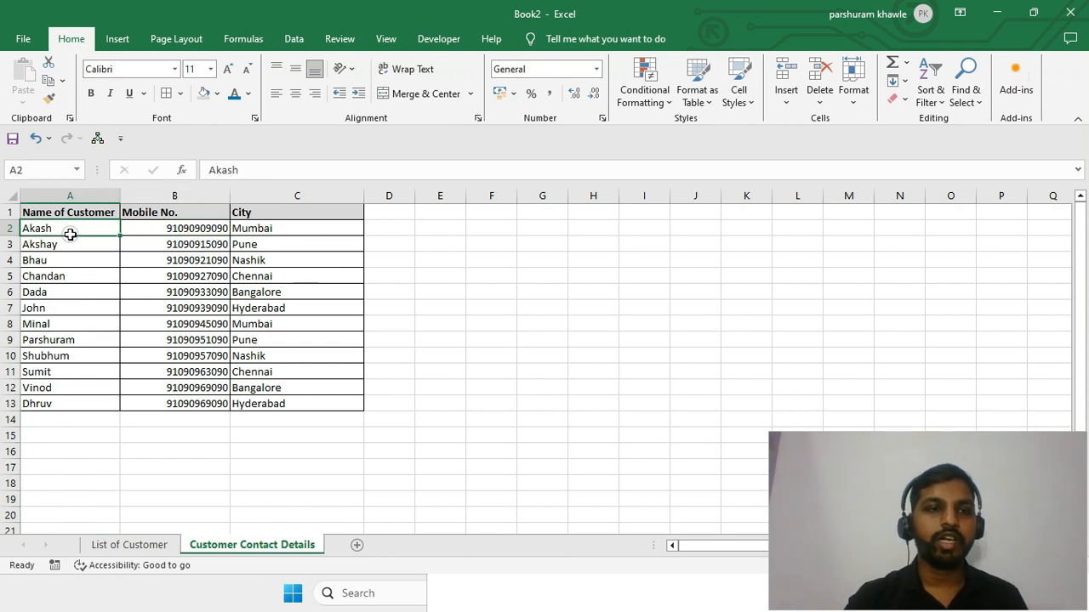
click(153, 229)
click(147, 544)
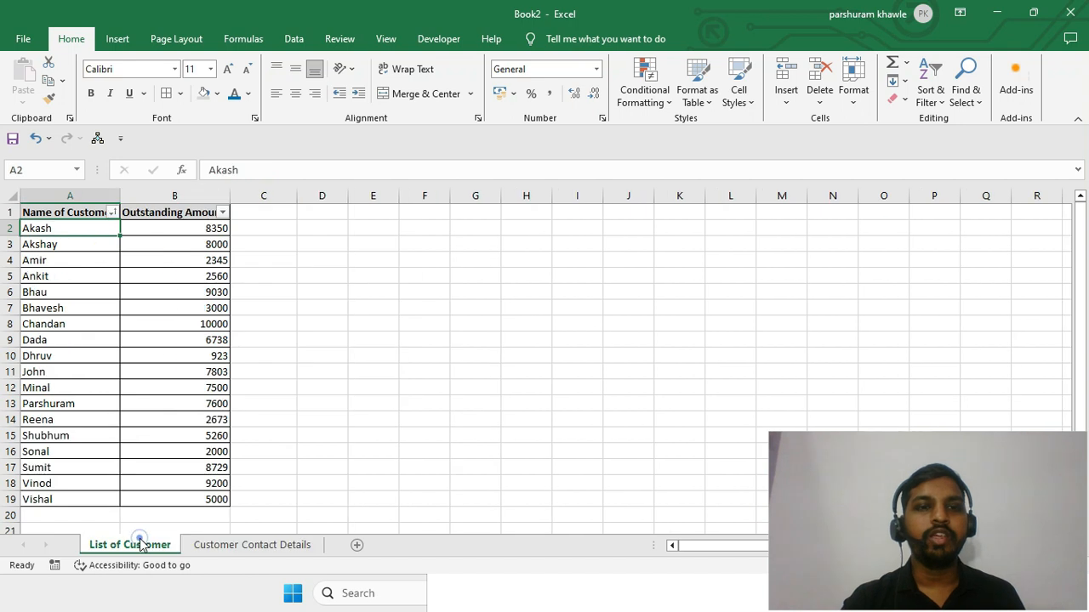
Step: Add the column header "Mobile No." in cell C1 of the List of Customer sheet
click(262, 230)
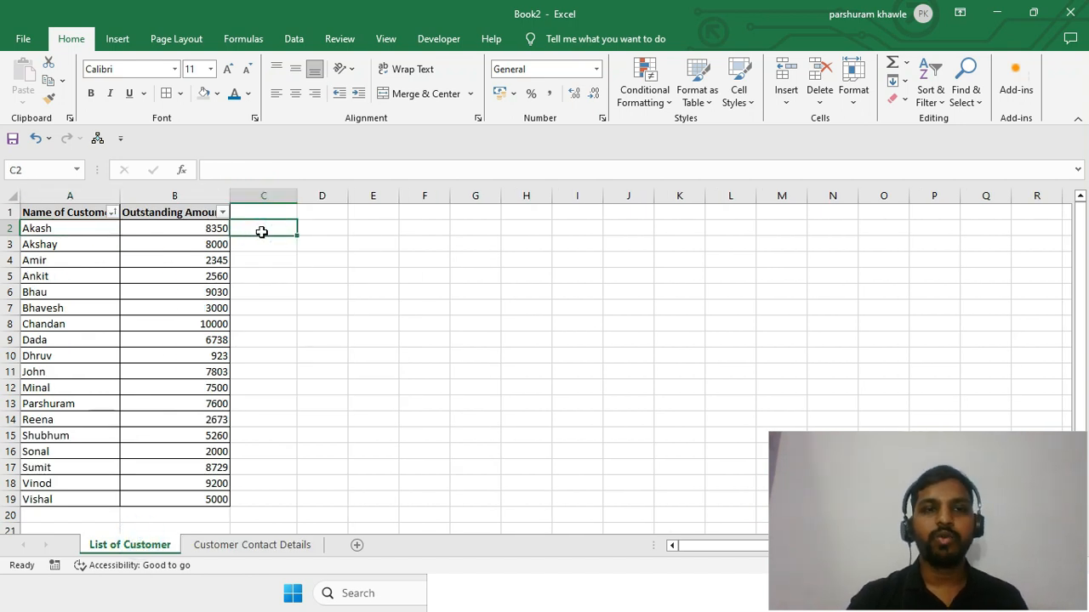
key(Up)
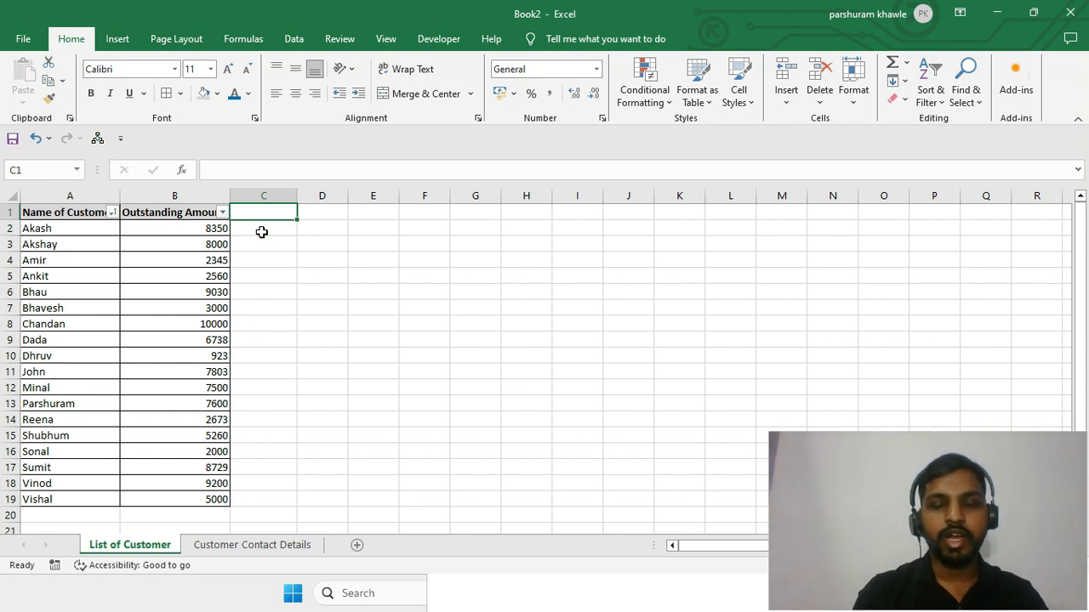
text(Mobile No.)
key(Return)
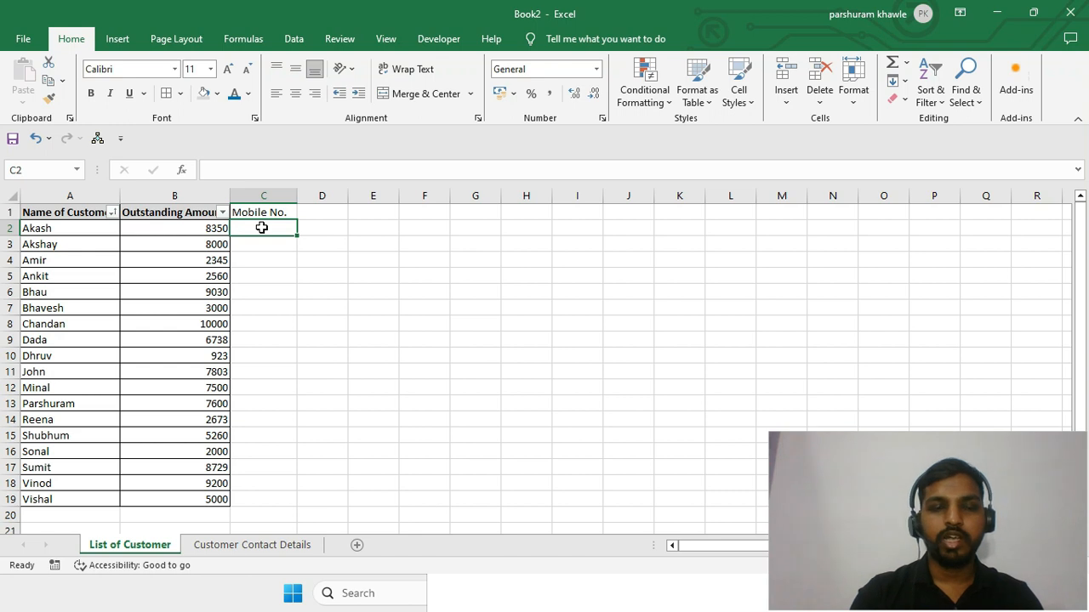
Step: Start a VLOOKUP formula in C2 with A2 as lookup value and 'Customer Contact Details'!A1:B13 as table array
text(=Vlookup)
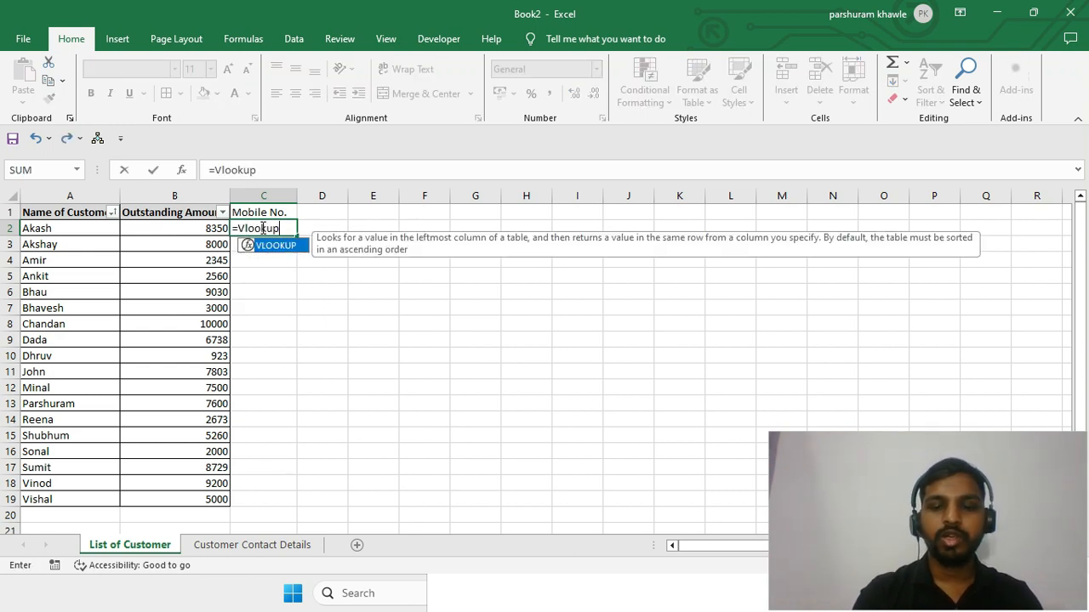
text(()
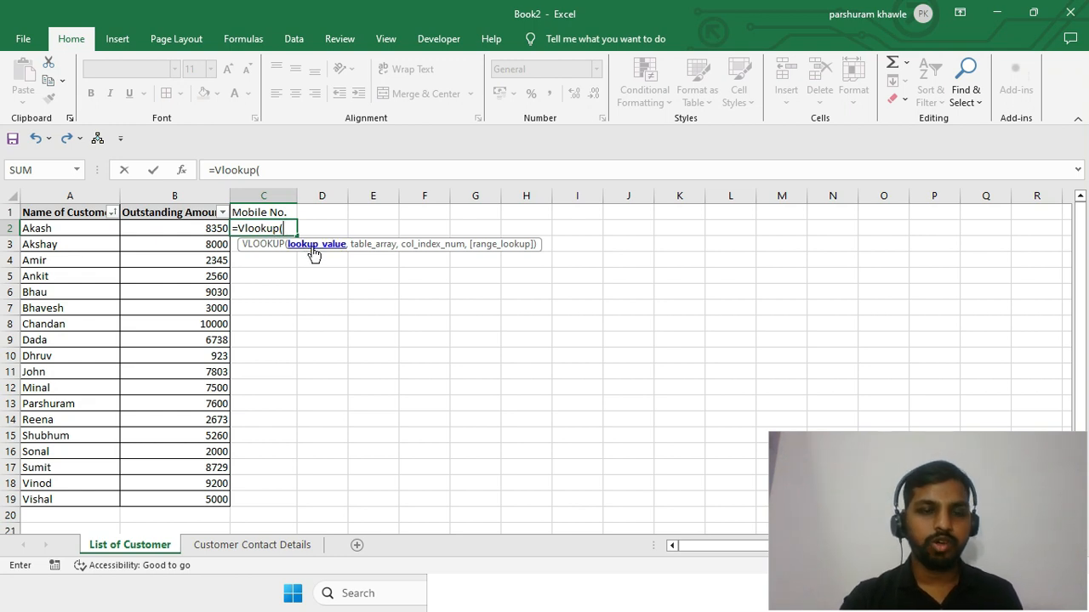
click(81, 228)
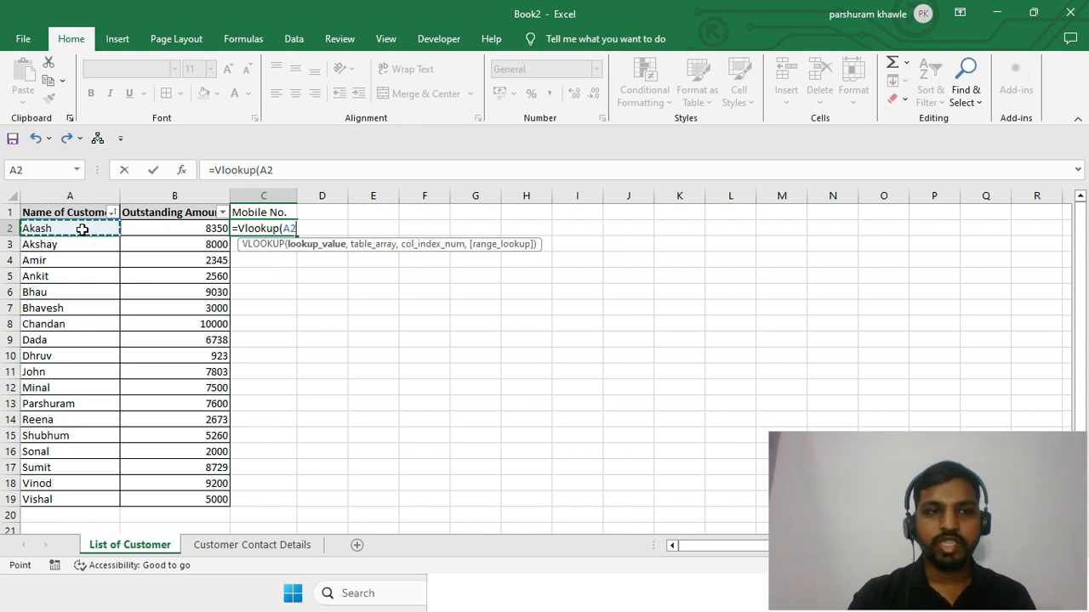
text(,)
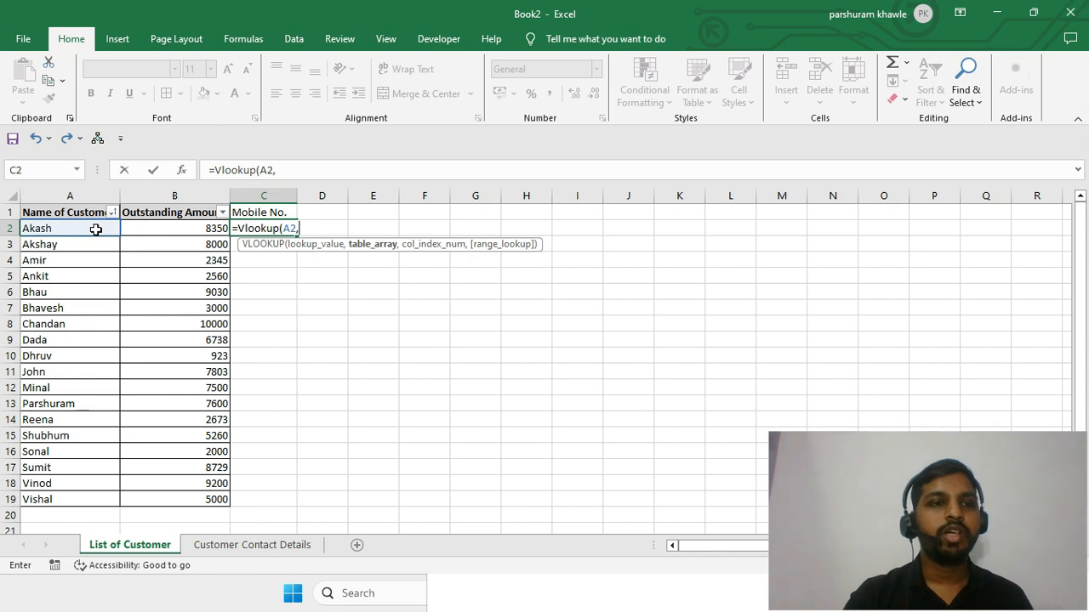
click(238, 549)
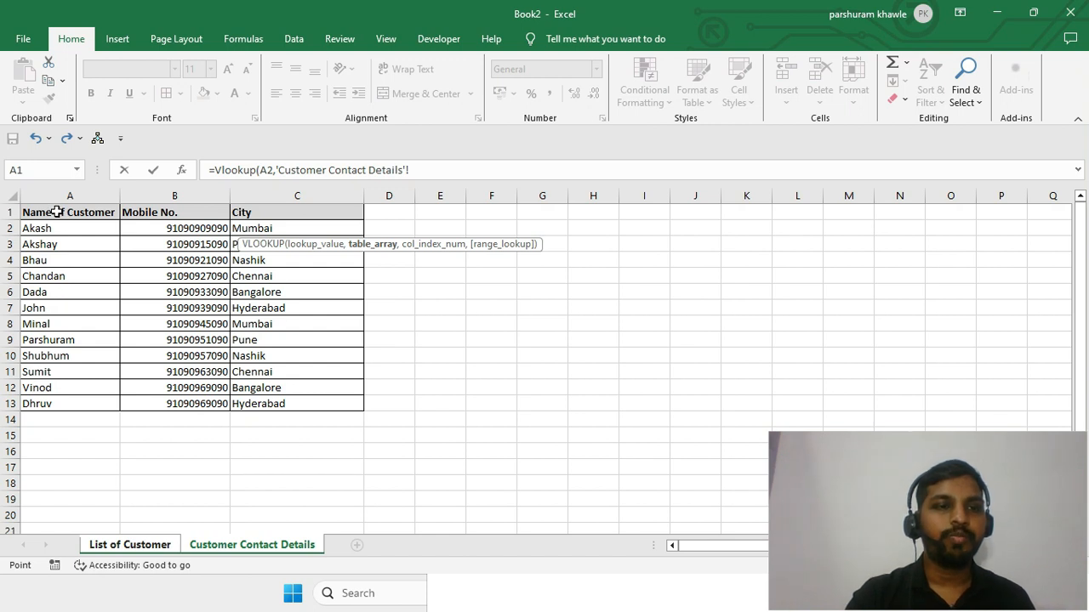
click(56, 211)
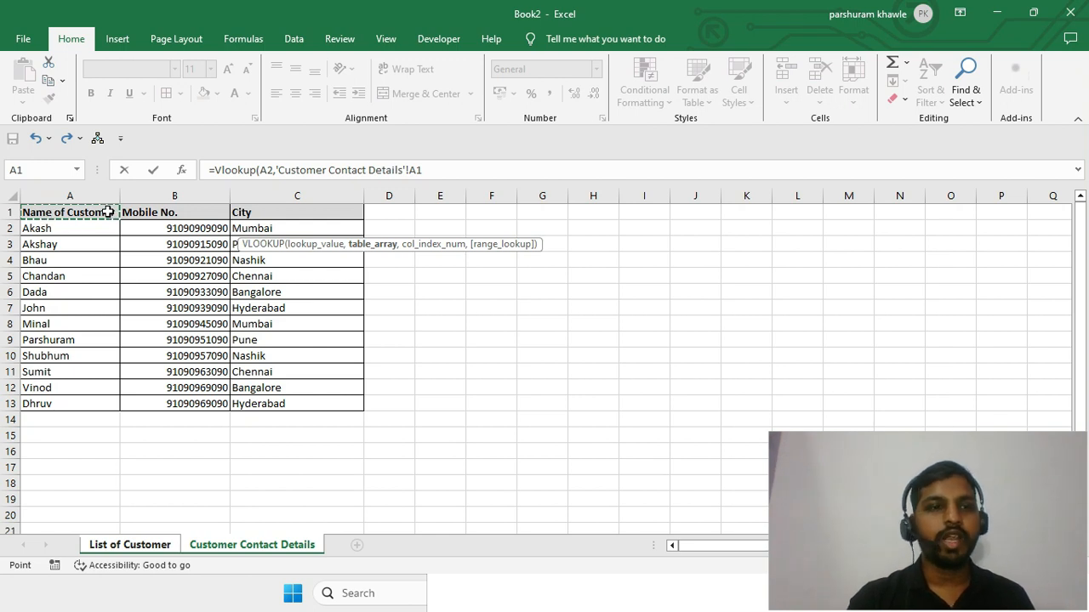
drag(108, 212, 174, 197)
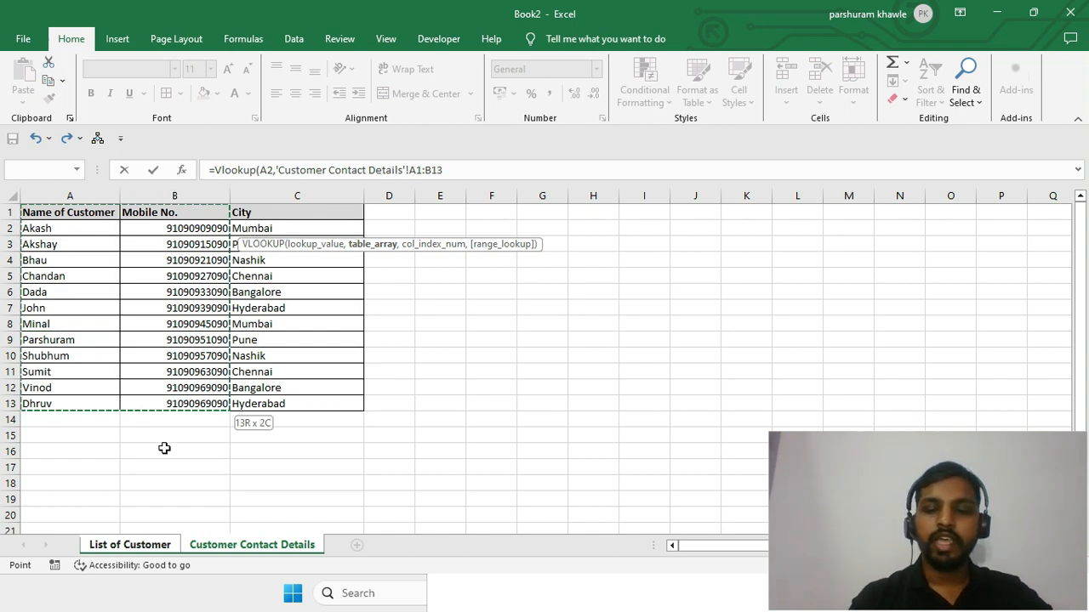
Step: Complete the VLOOKUP formula with column index 2 and range lookup 0 for an exact match, and enter it
text(,)
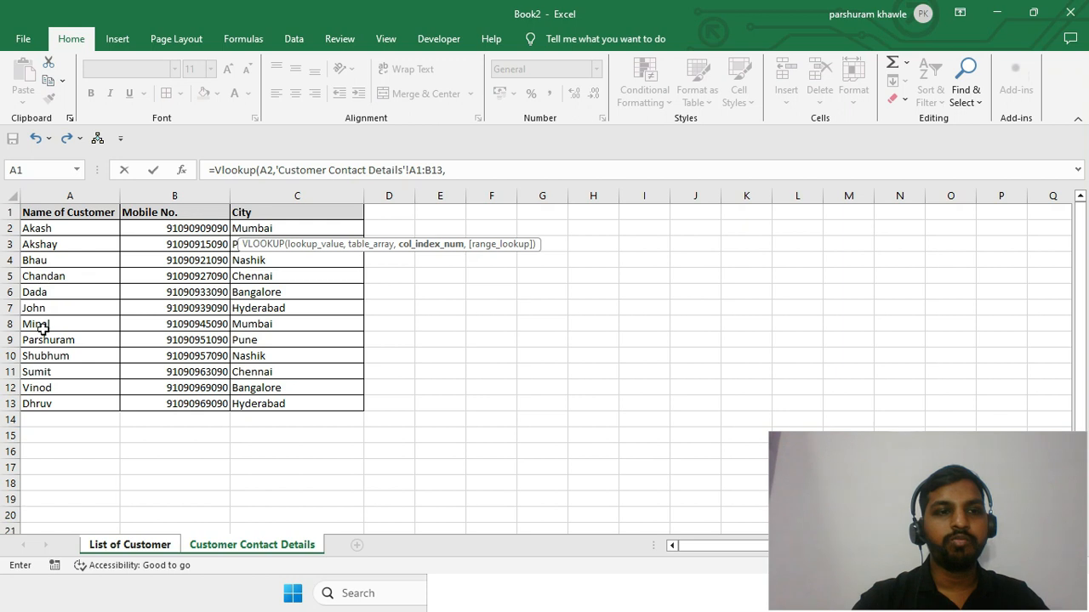
drag(44, 189, 165, 191)
drag(611, 169, 448, 170)
text(1)
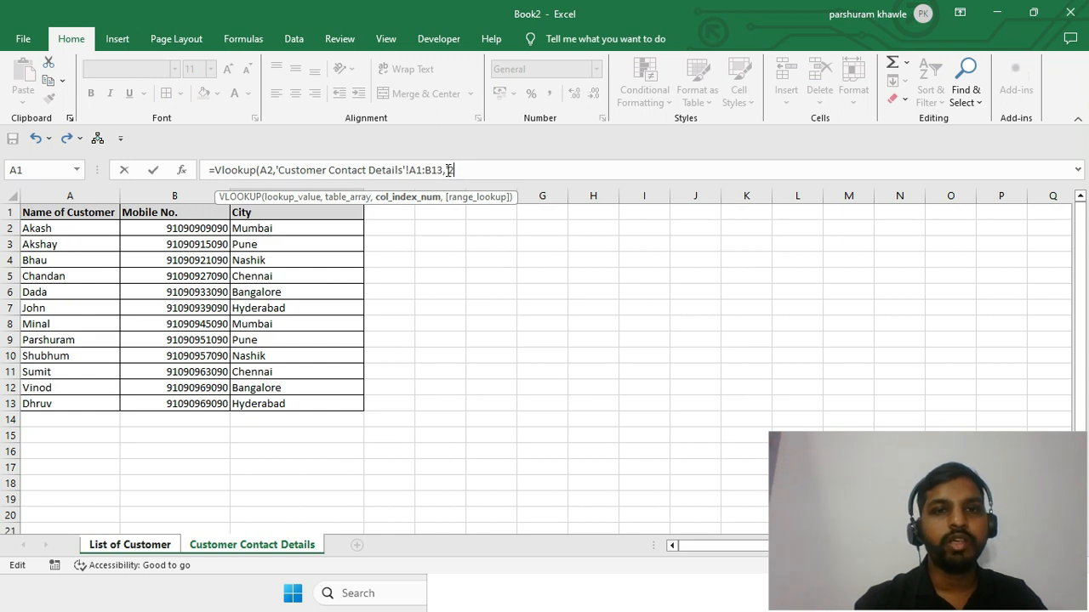
key(BackSpace)
key(BackSpace)
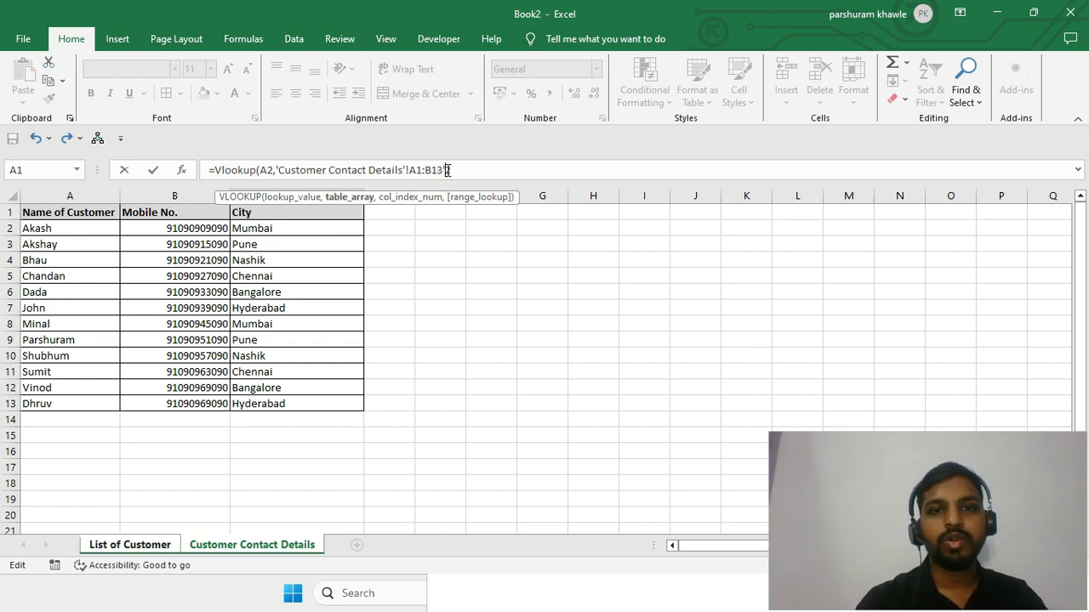
text(2)
key(BackSpace)
text(,2,0)
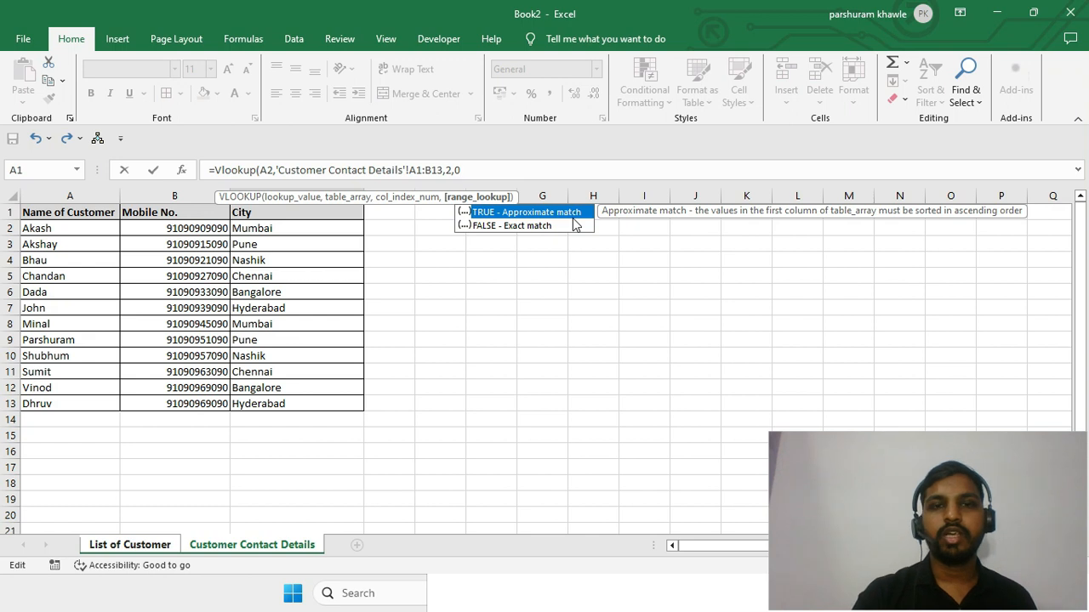
key(Escape)
text())
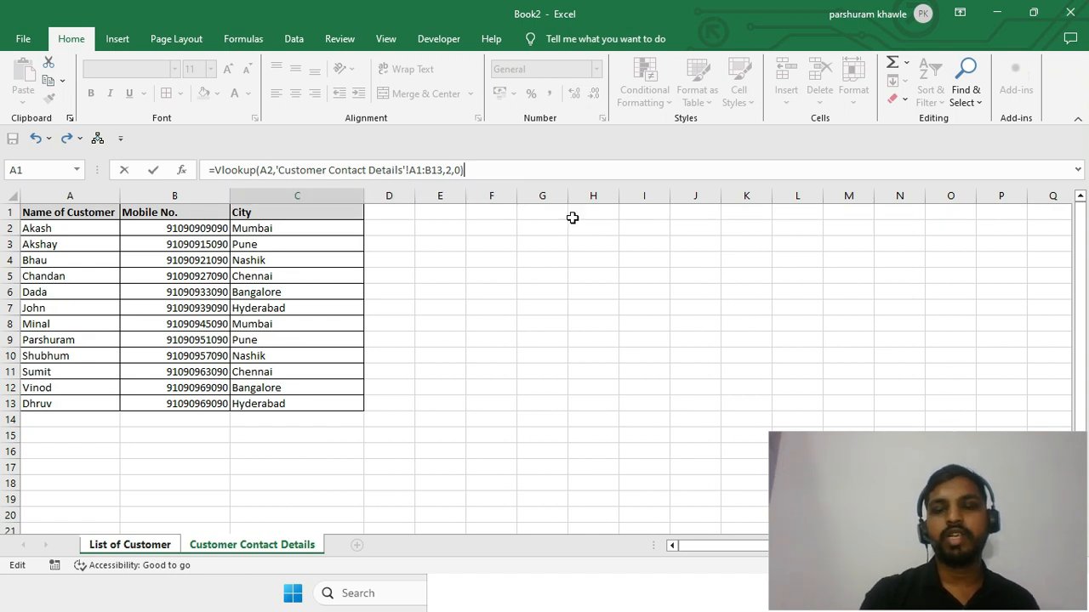
key(Return)
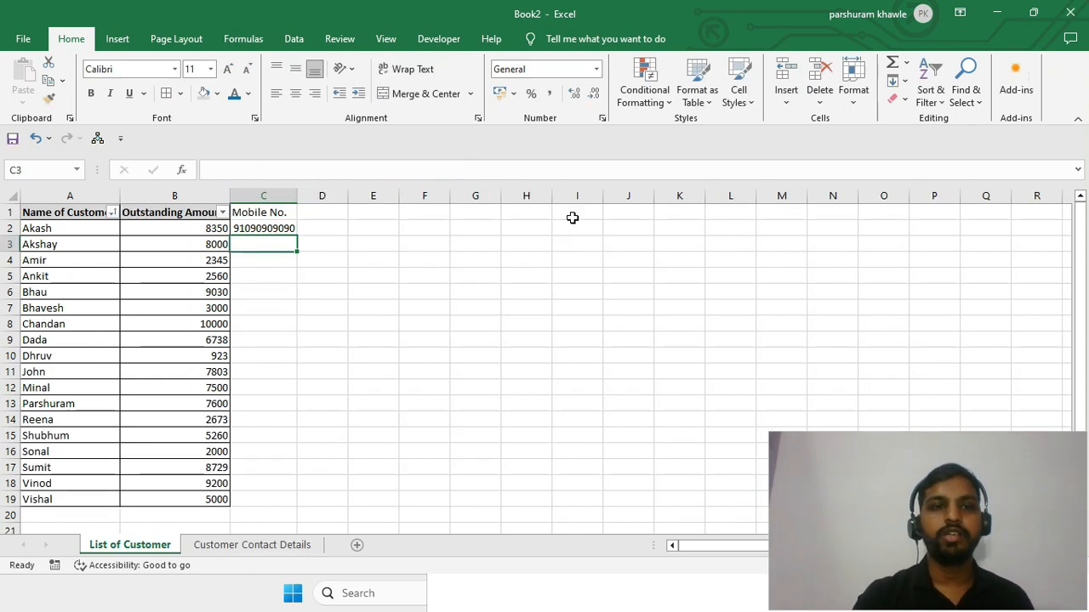
Step: Review the lookup result and formula in C2 against the customer in A2, and inspect the empty cells C3:C19
key(Up)
key(Left)
key(Left)
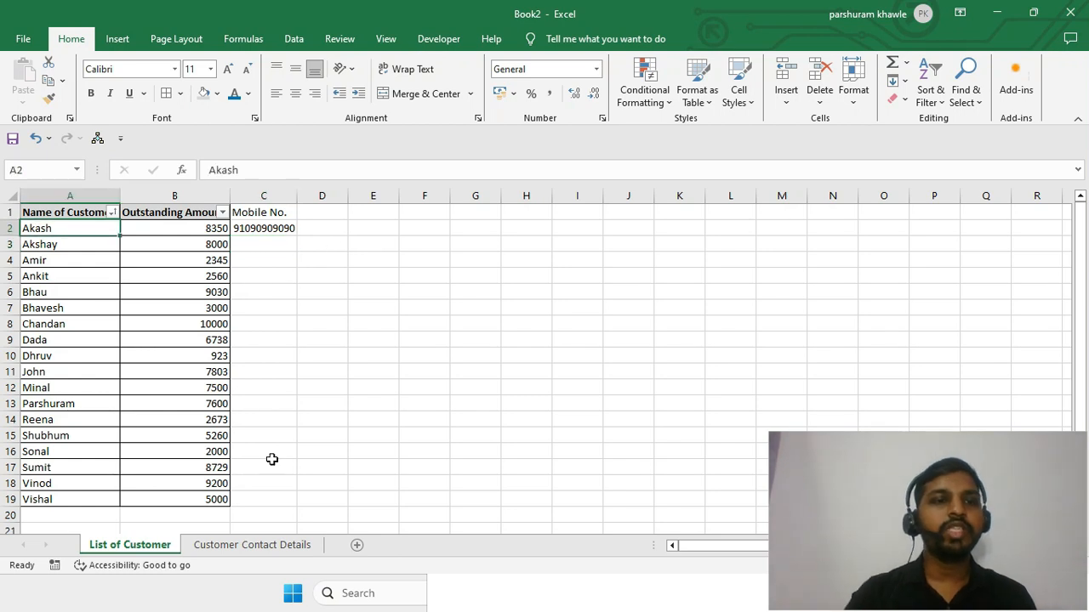
click(277, 230)
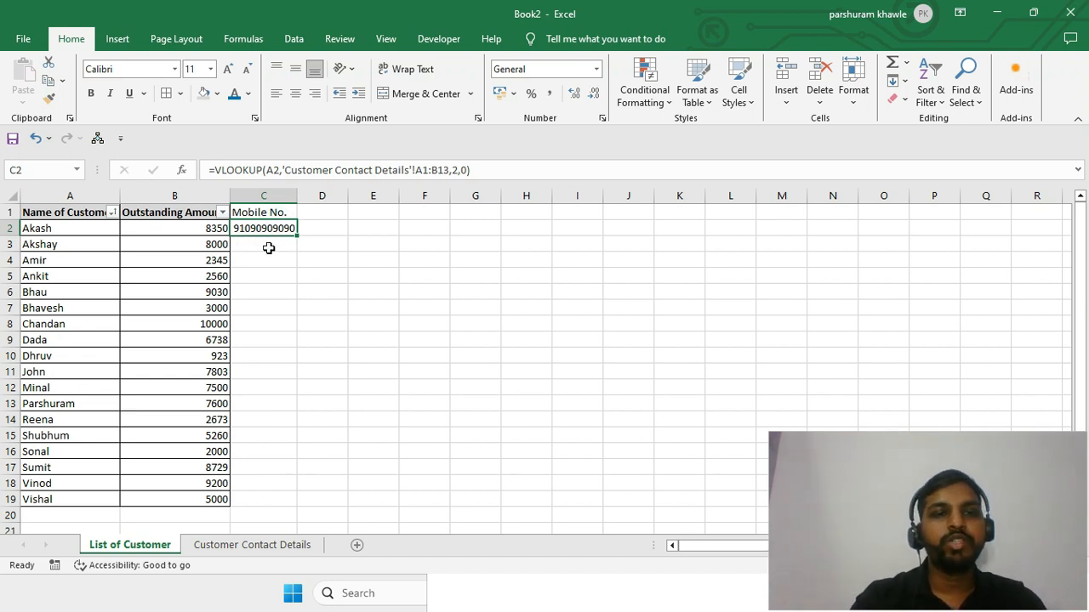
drag(264, 245, 252, 476)
scroll(195, 382, up, 1)
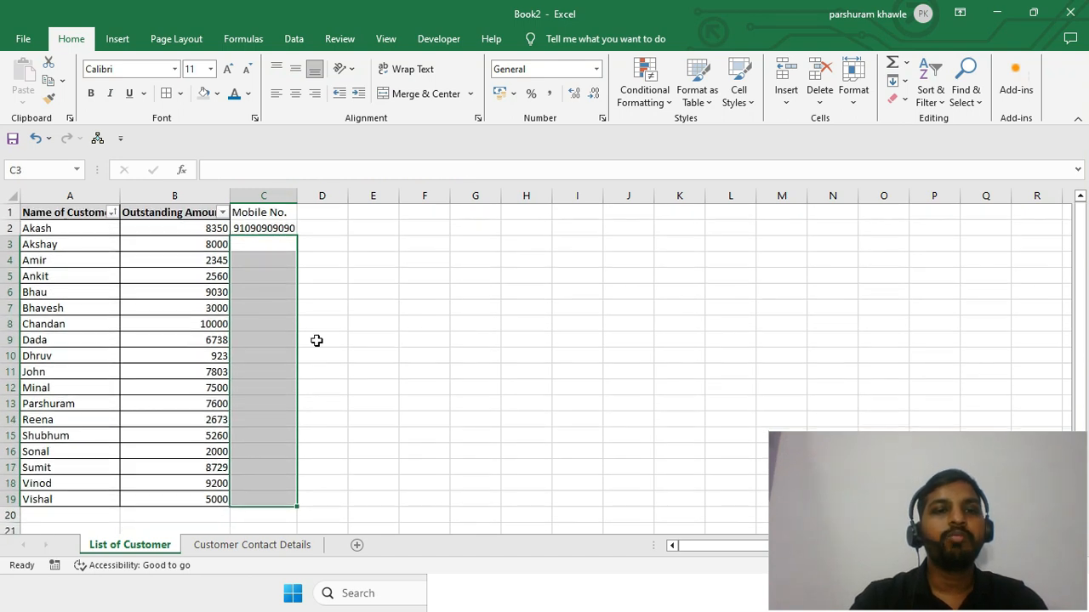
click(313, 232)
click(260, 227)
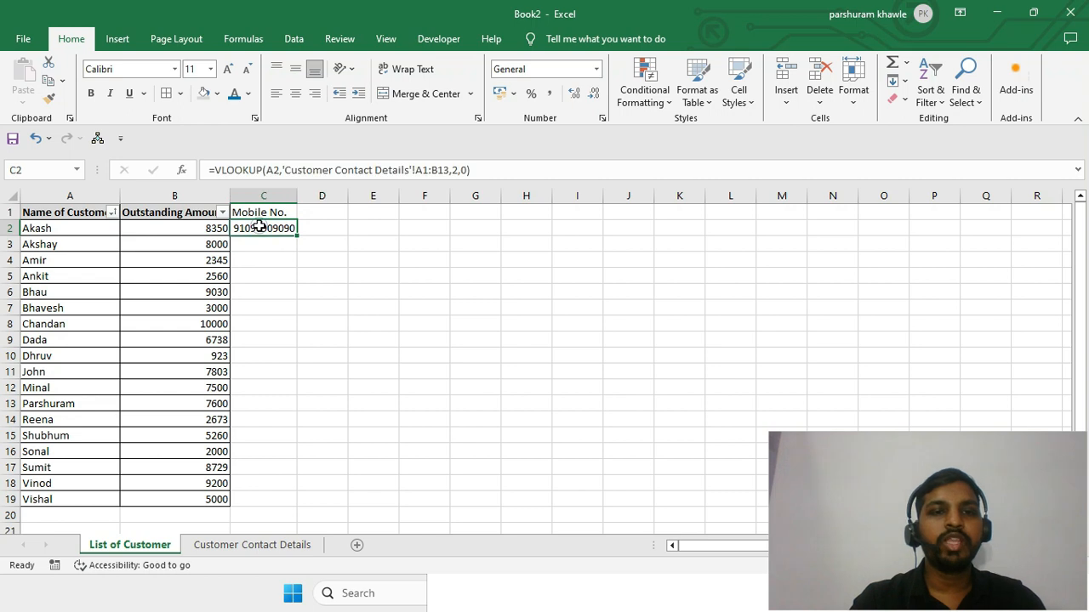
click(420, 169)
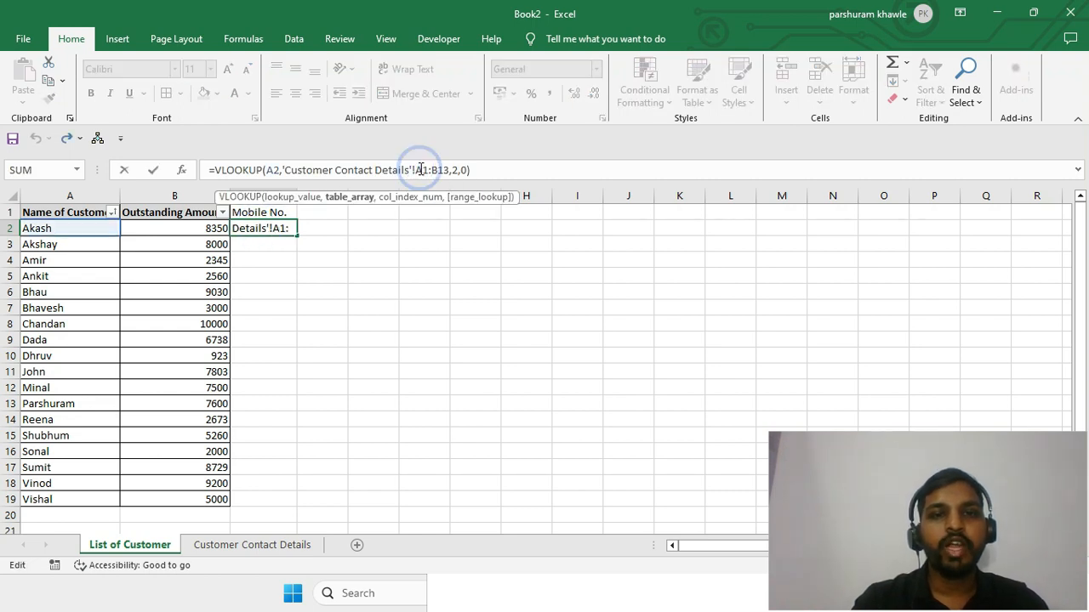
click(416, 170)
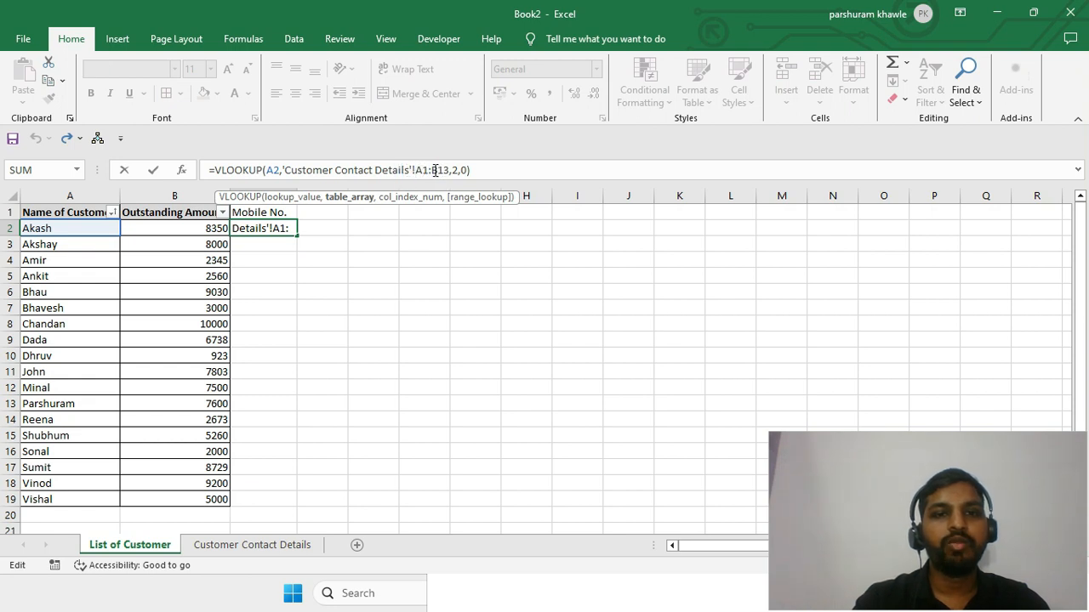
click(278, 252)
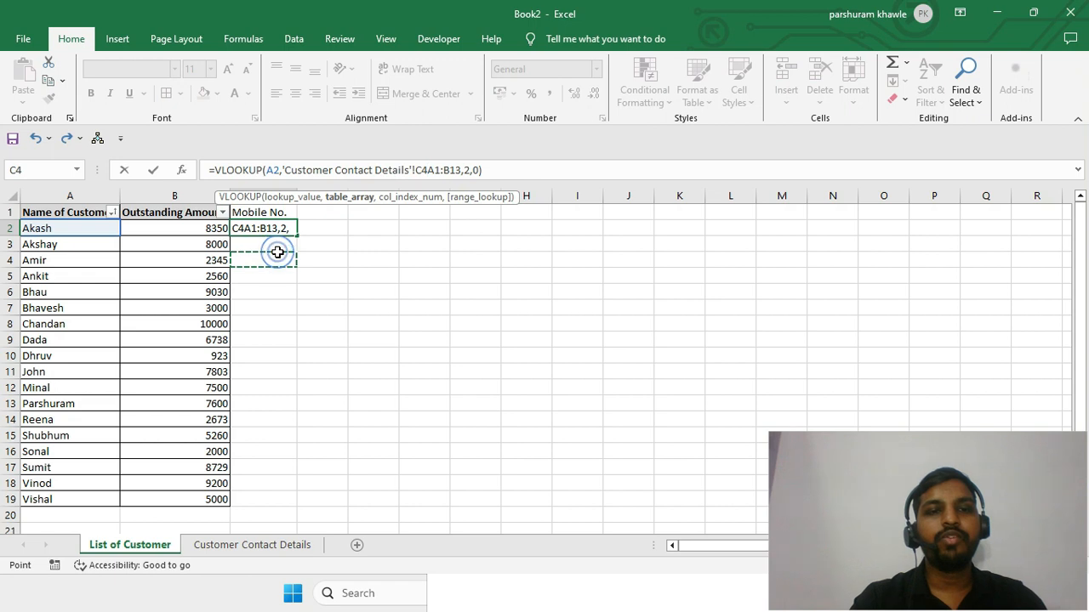
key(Escape)
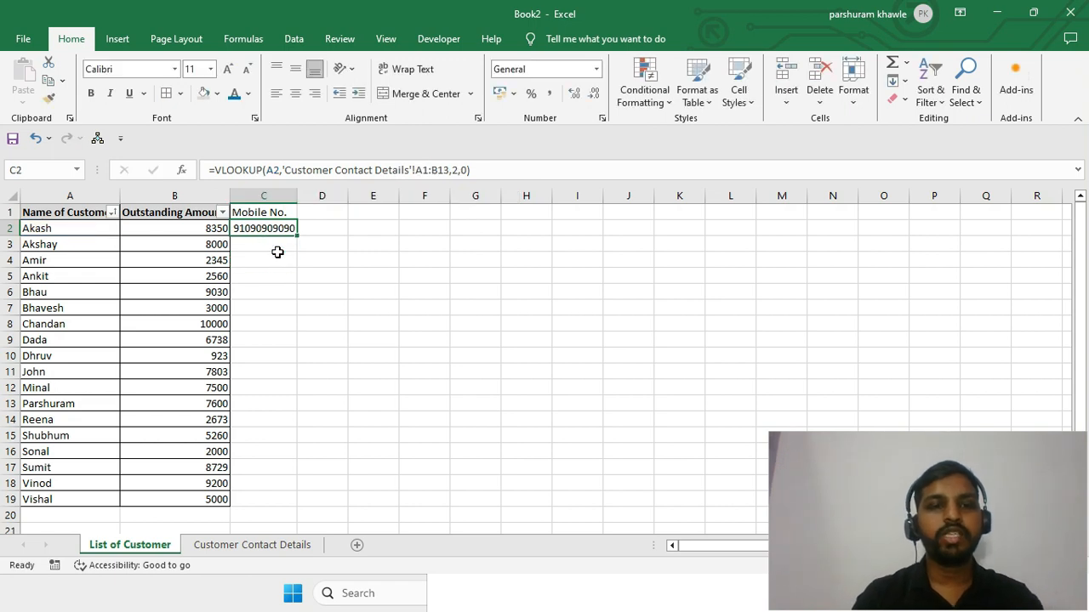
Step: Copy the VLOOKUP formula from C2 into C3 with its relative table array reference
key(ctrl+c)
click(277, 251)
key(ctrl+v)
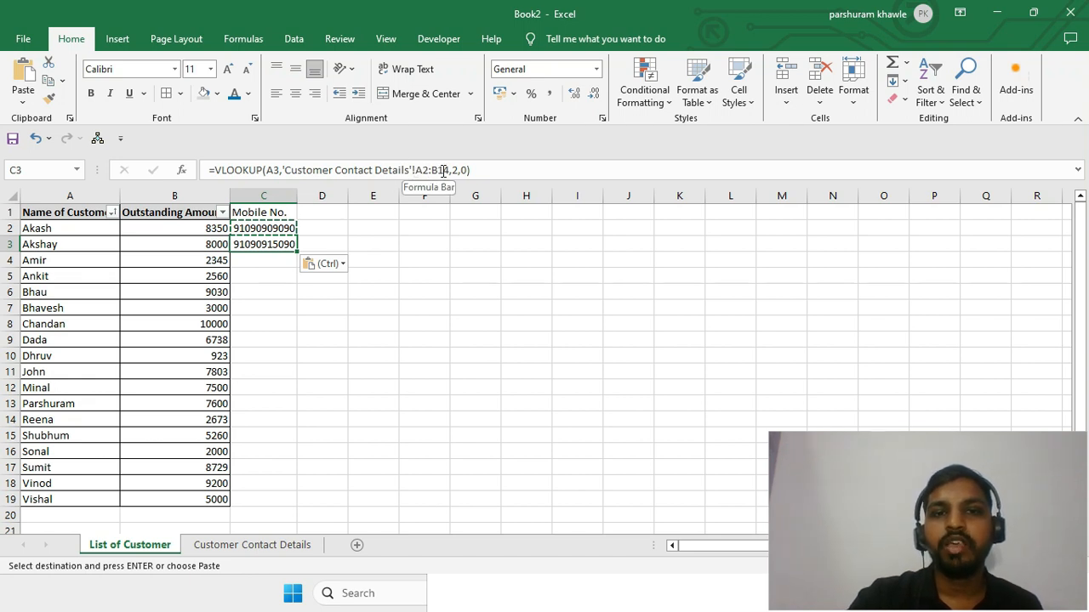
Step: Compare the table array of the C2 formula with range A2:B14 on the Customer Contact Details sheet, and return to List of Customer
click(282, 228)
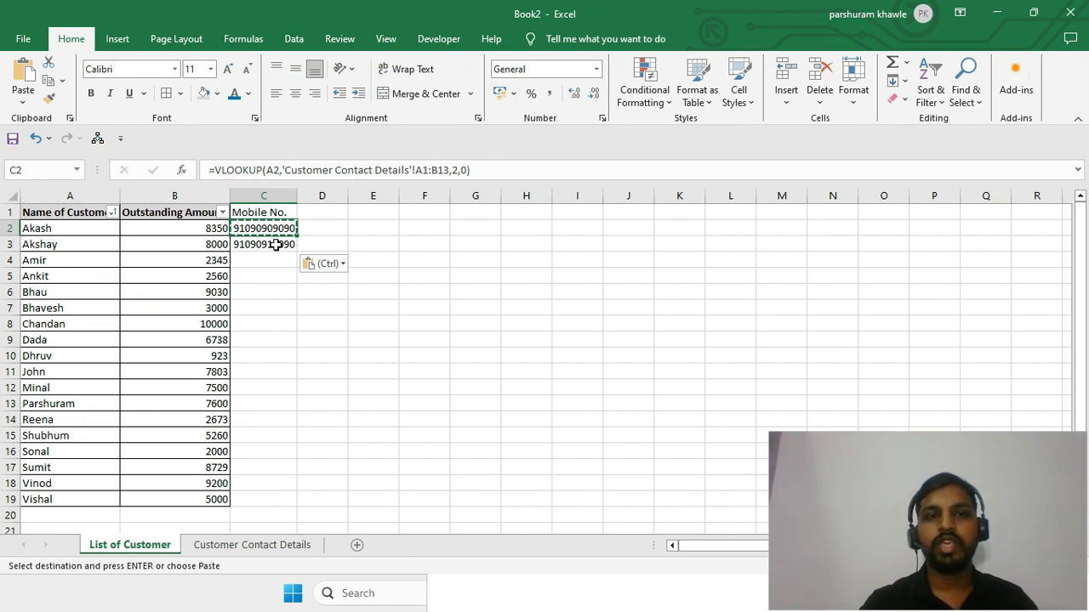
click(239, 545)
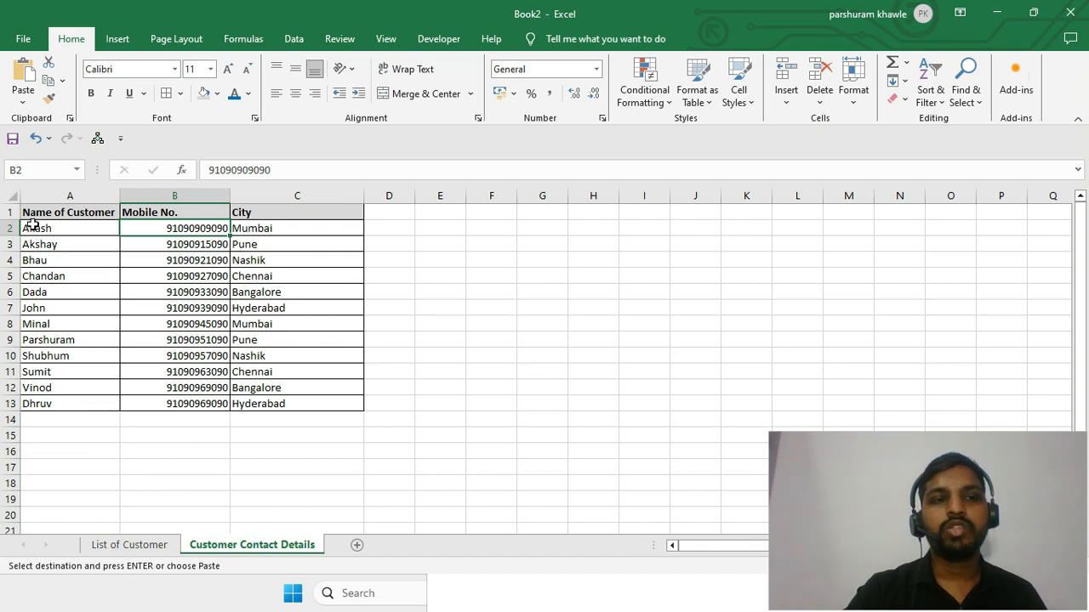
drag(28, 212, 172, 440)
drag(38, 226, 172, 422)
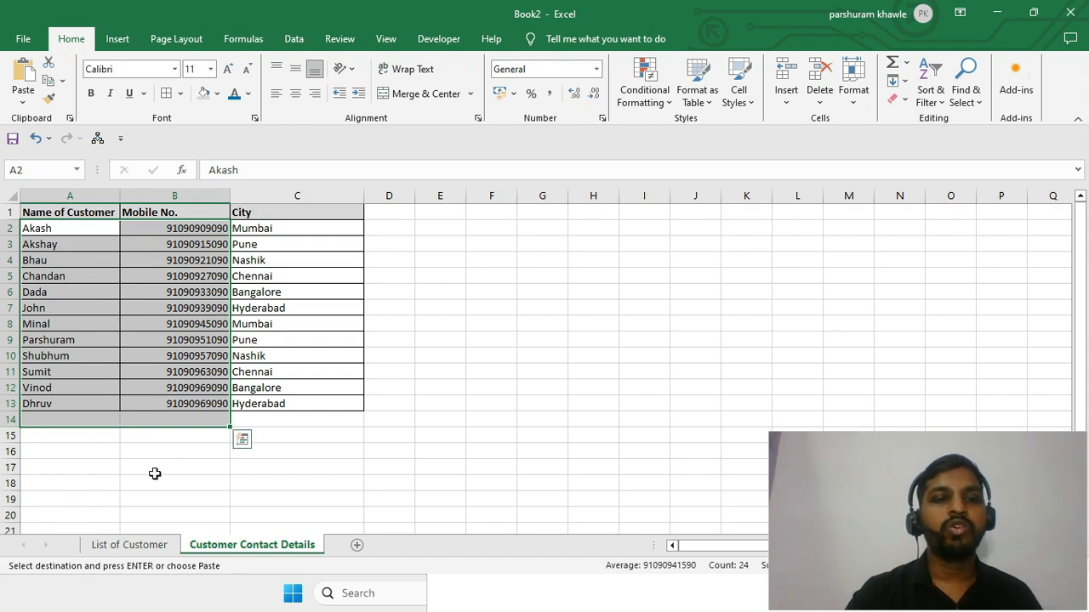
click(127, 546)
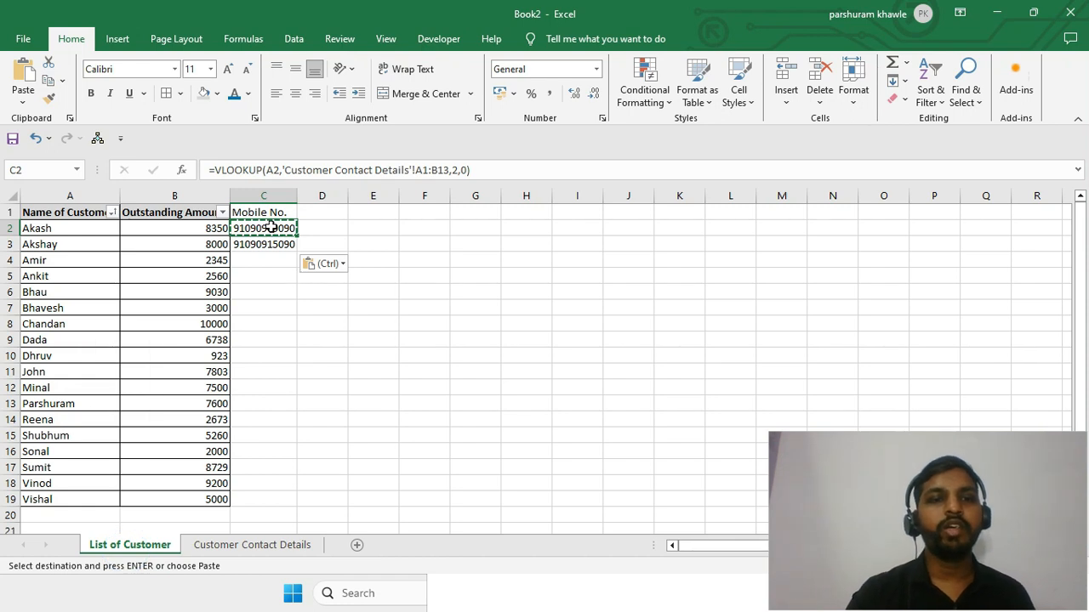
Step: Make the table array of the VLOOKUP formula in C2 absolute as 'Customer Contact Details'!$A$1:$B$13
click(416, 170)
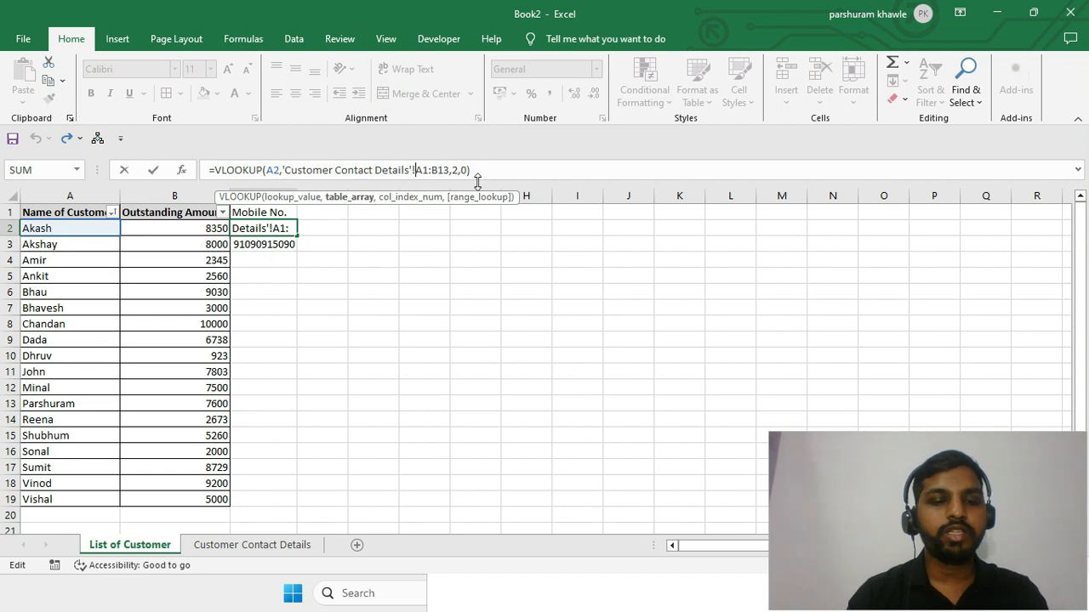
text($)
click(428, 170)
text($A)
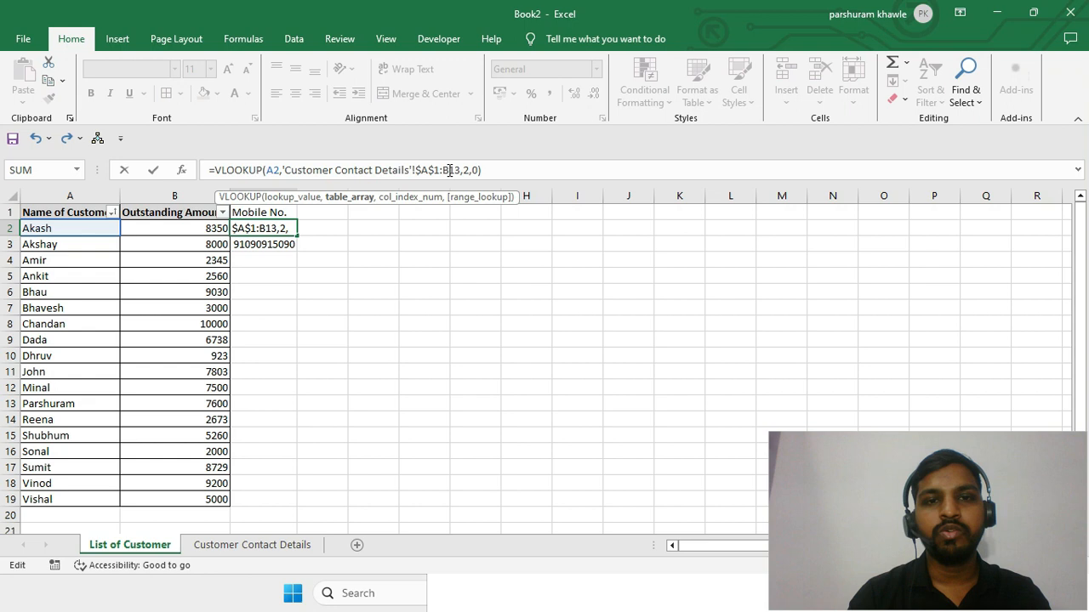
text($)
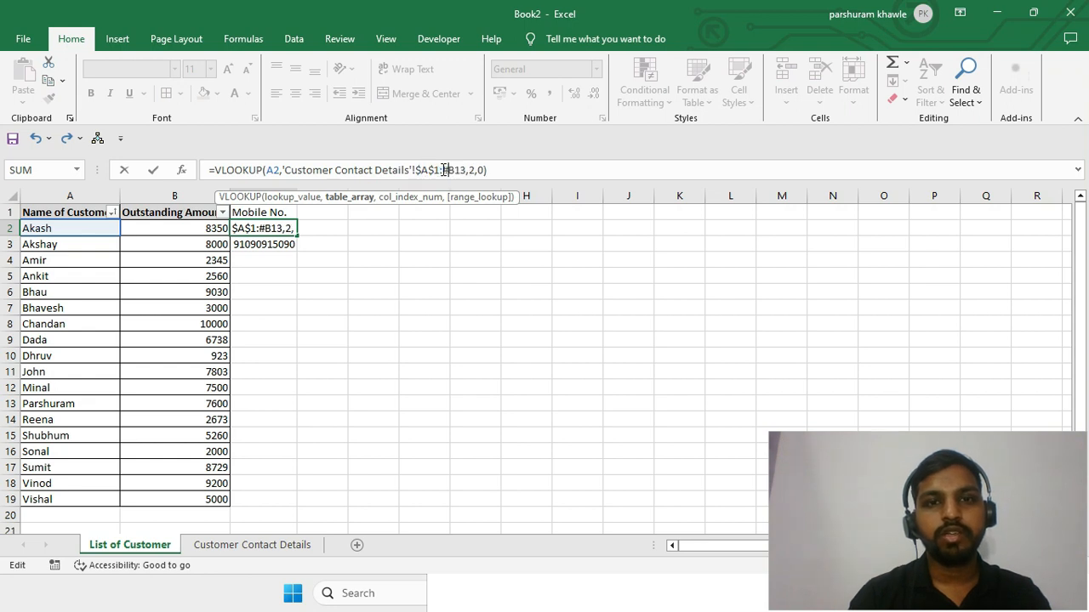
click(455, 170)
text($B$)
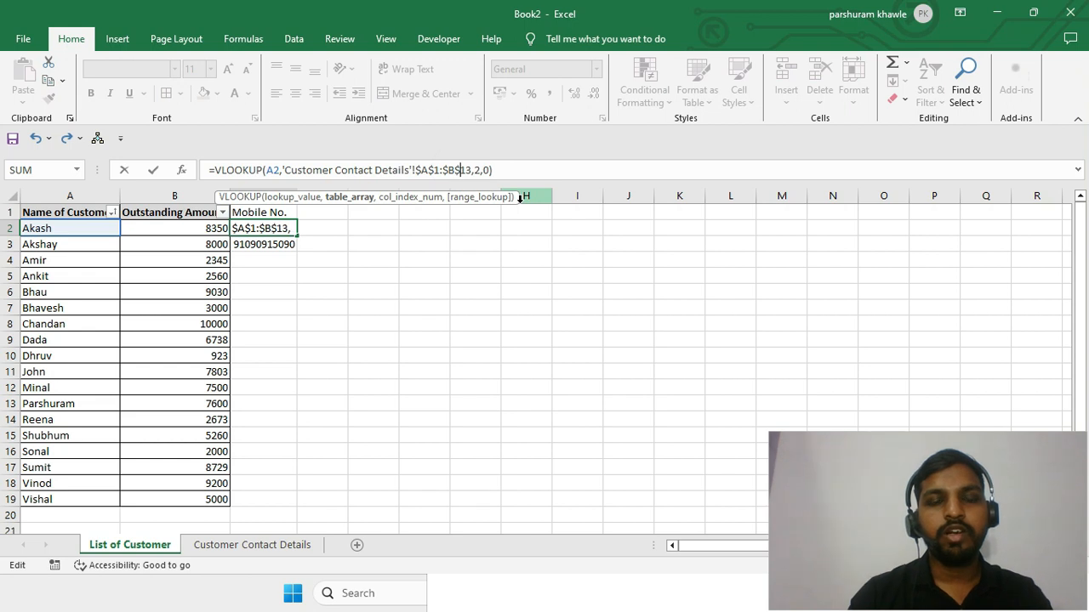
key(Return)
Step: Copy the VLOOKUP formula from C2 into C3:C19 for the remaining customers
key(Up)
key(ctrl+c)
key(Down)
key(shift+Down)
key(shift+Down)
key(shift+Down)
key(shift+Down)
key(shift+Down)
key(shift+Down)
key(shift+Down)
key(shift+Down)
key(shift+Down)
key(shift+Down)
key(shift+Down)
key(shift+Down)
key(shift+Down)
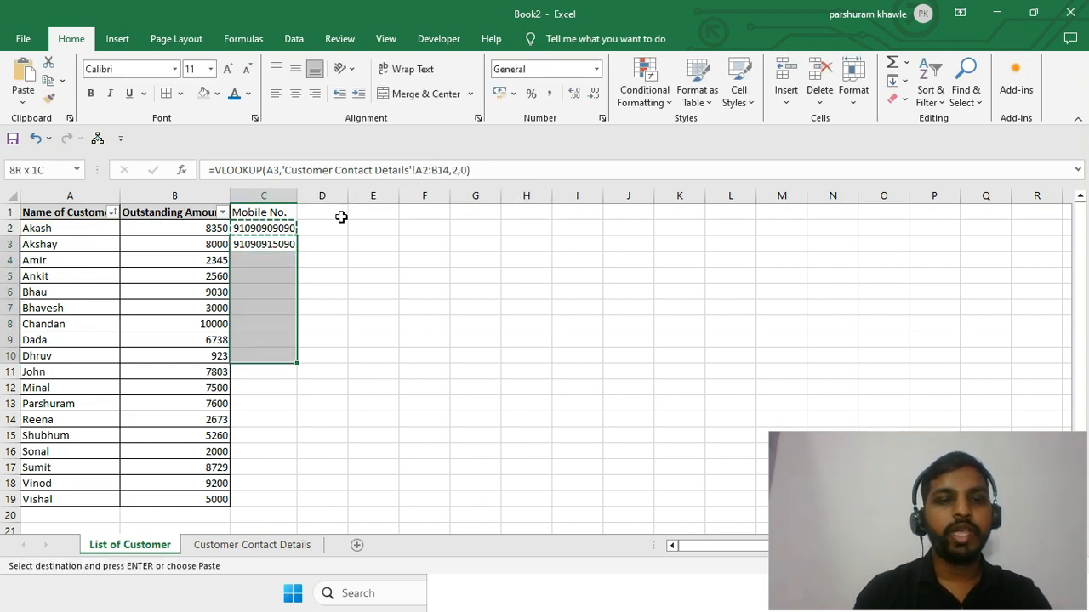
key(shift+Down)
key(shift+Down)
key(shift+Down)
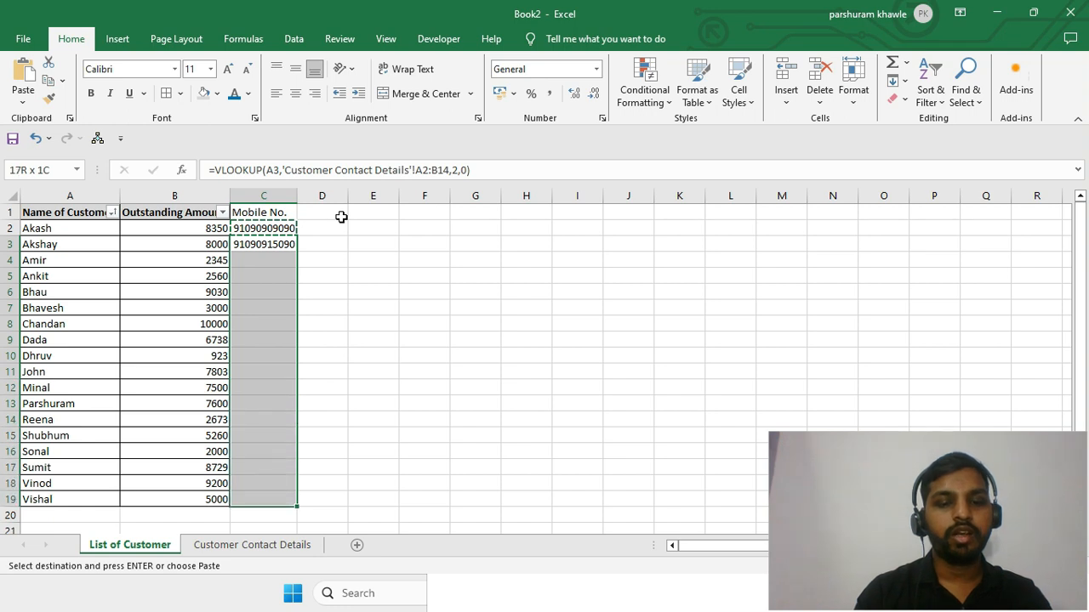
key(ctrl+v)
key(Escape)
Step: Review the lookup results and formulas down the Mobile No. column, returning to C4
key(Down)
key(Down)
key(Down)
key(Down)
key(Down)
key(Down)
key(Down)
key(Down)
key(Down)
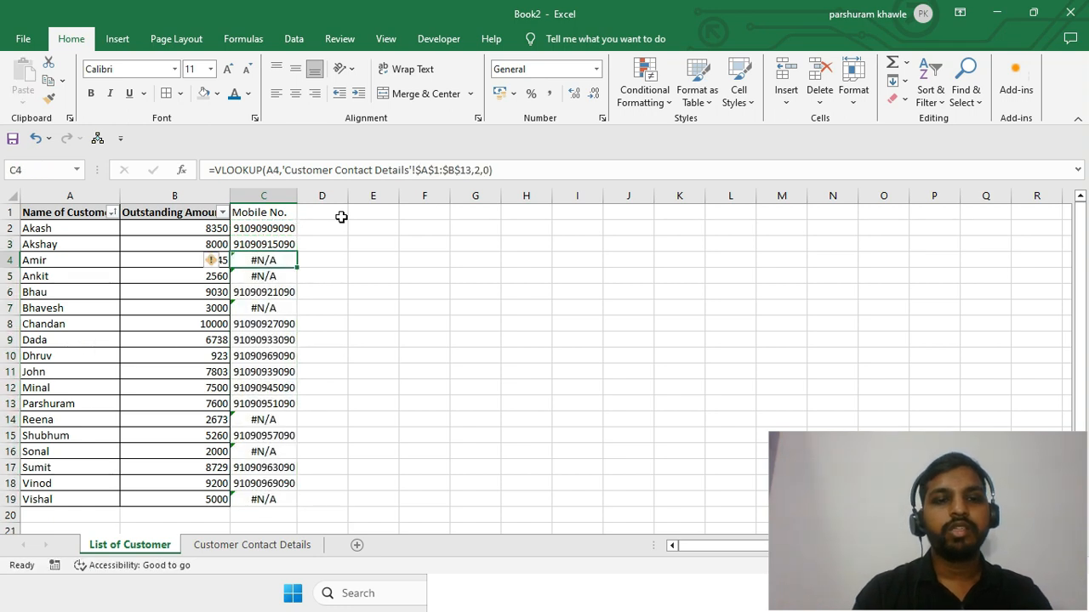
key(Up)
key(Up)
key(Up)
key(Up)
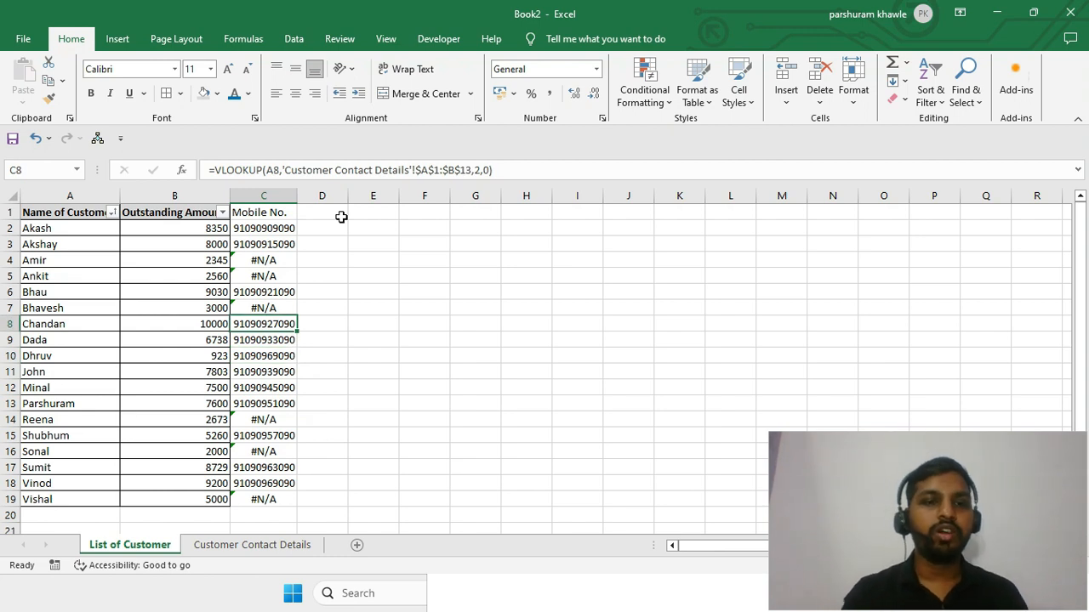
key(Up)
key(Up)
key(Up)
key(Up)
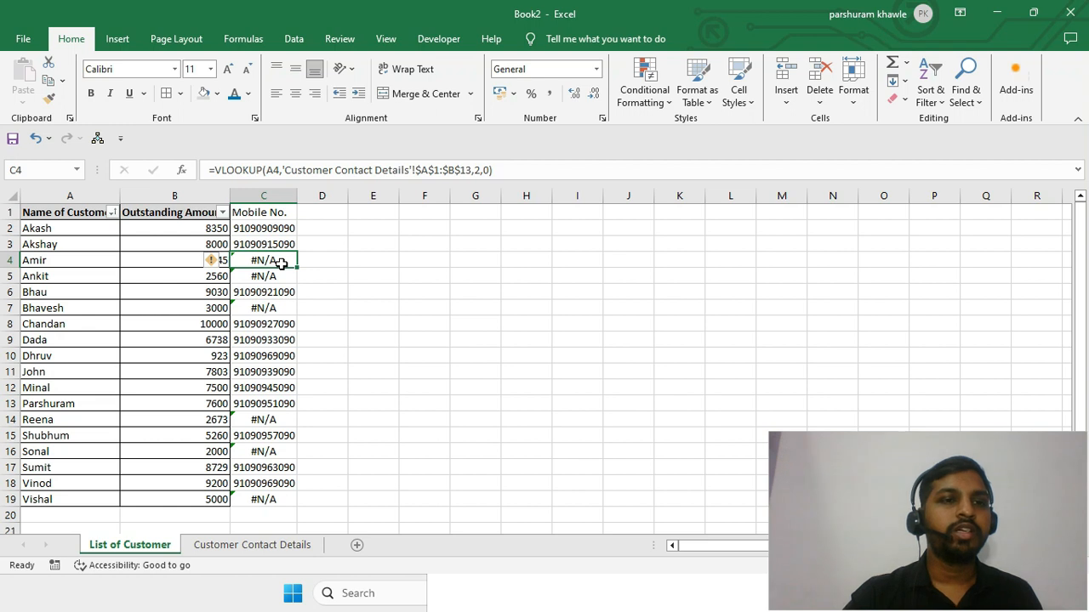
Step: Check whether the customers in A4 and A5 are listed on the Customer Contact Details sheet, and return to List of Customer
click(74, 260)
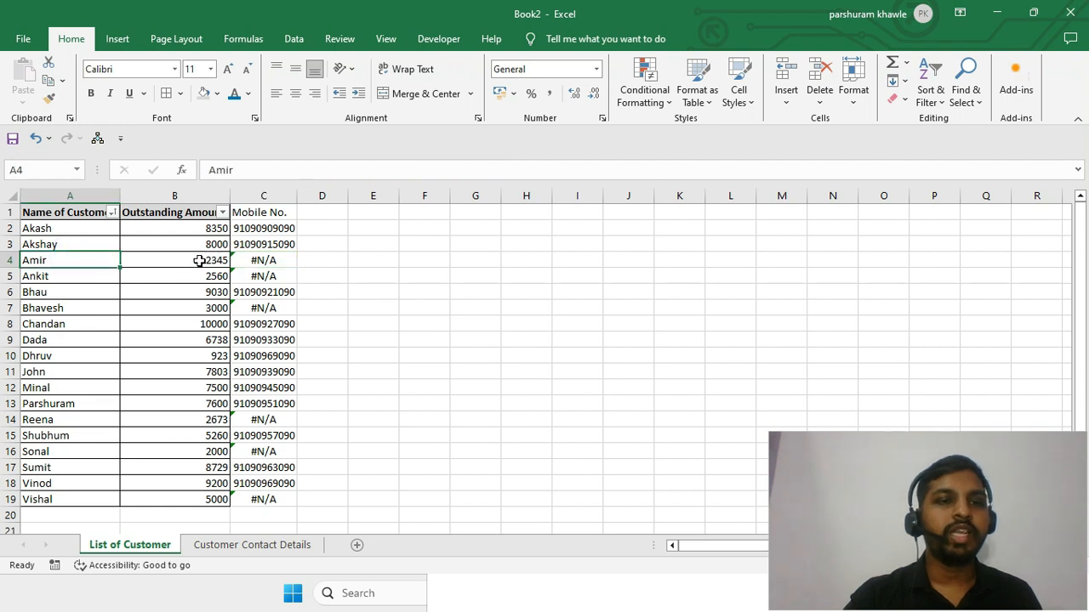
click(43, 277)
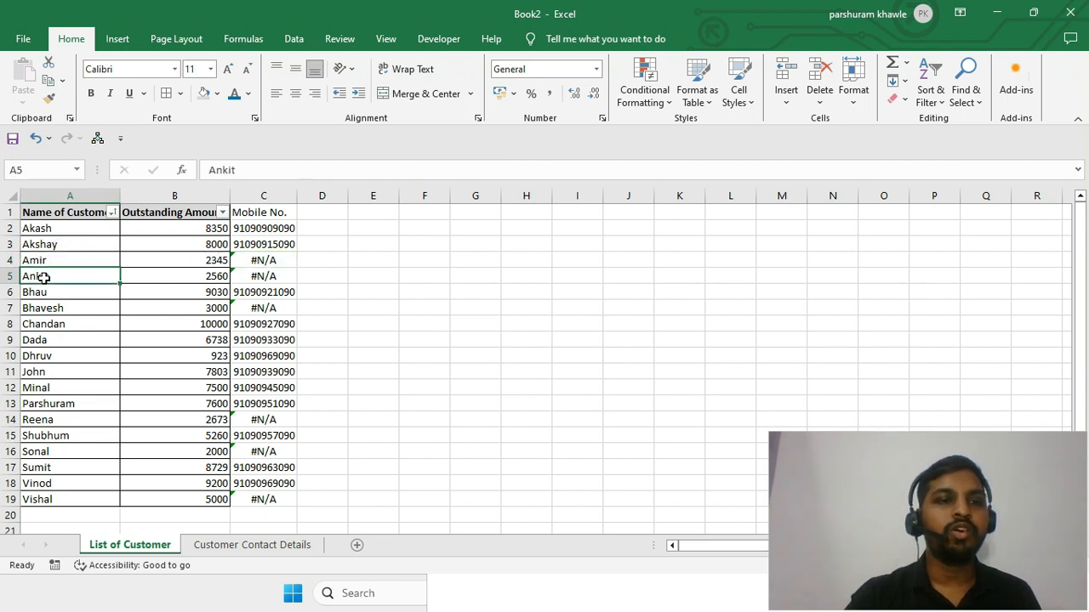
click(251, 546)
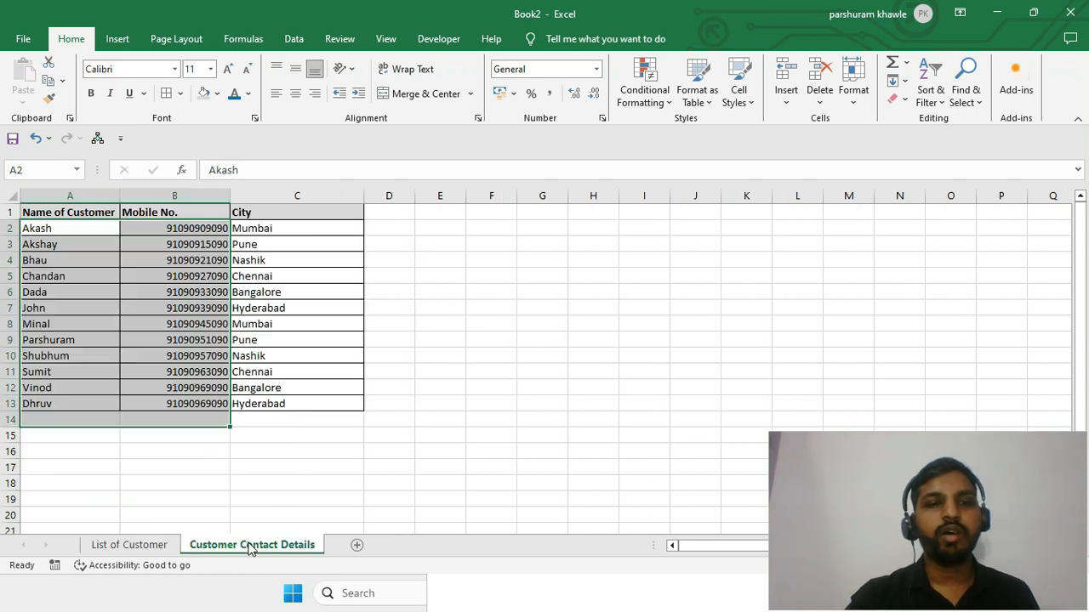
click(157, 455)
click(116, 549)
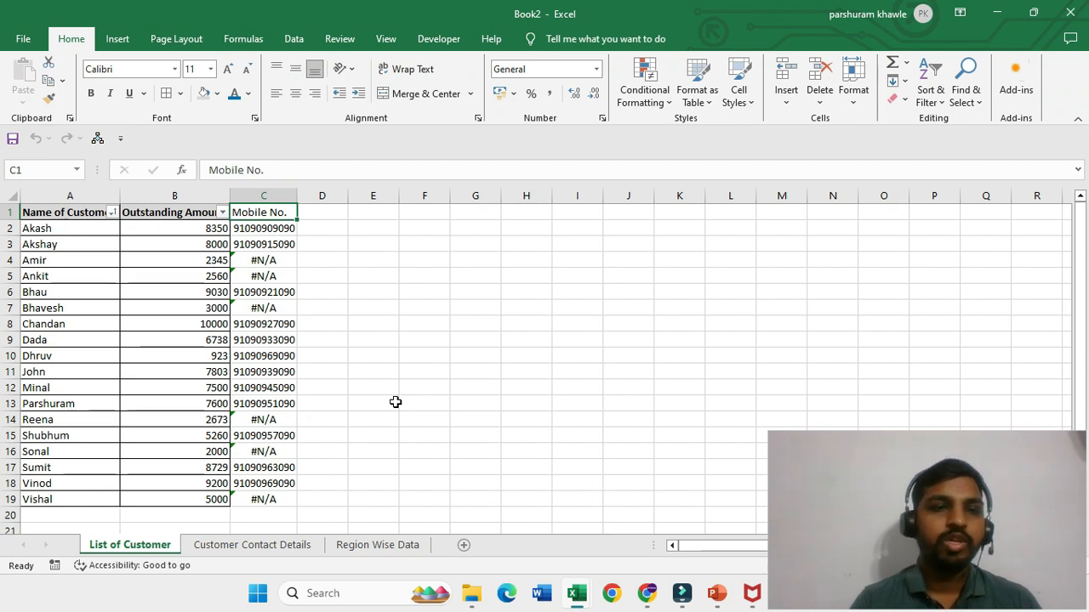
Step: Examine the customer list and the Name of Customer, Outstanding Amount and Region columns of the Region Wise Data sheet
click(93, 291)
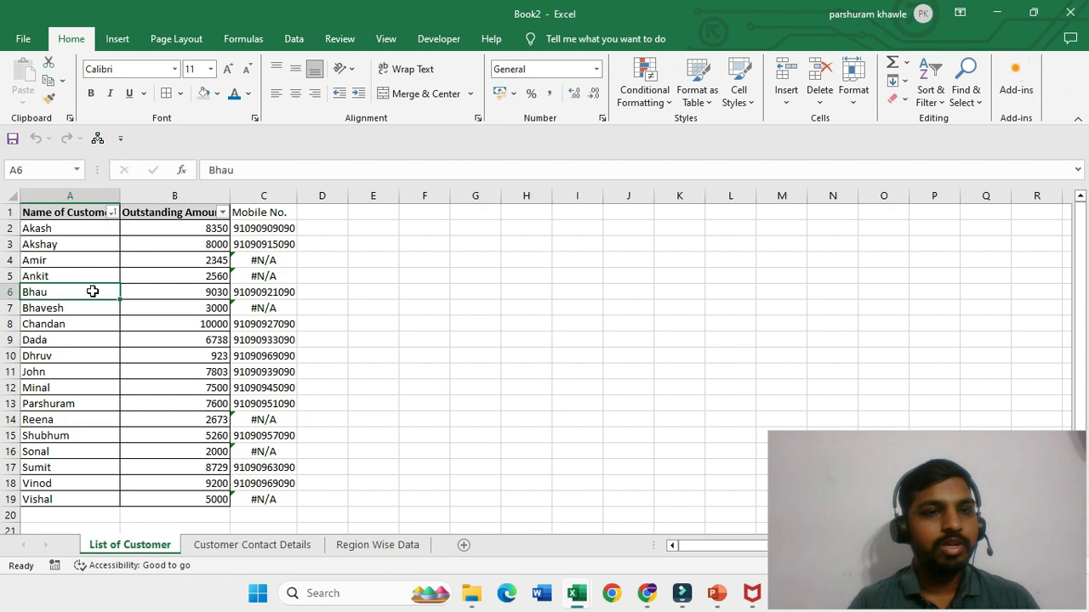
click(64, 213)
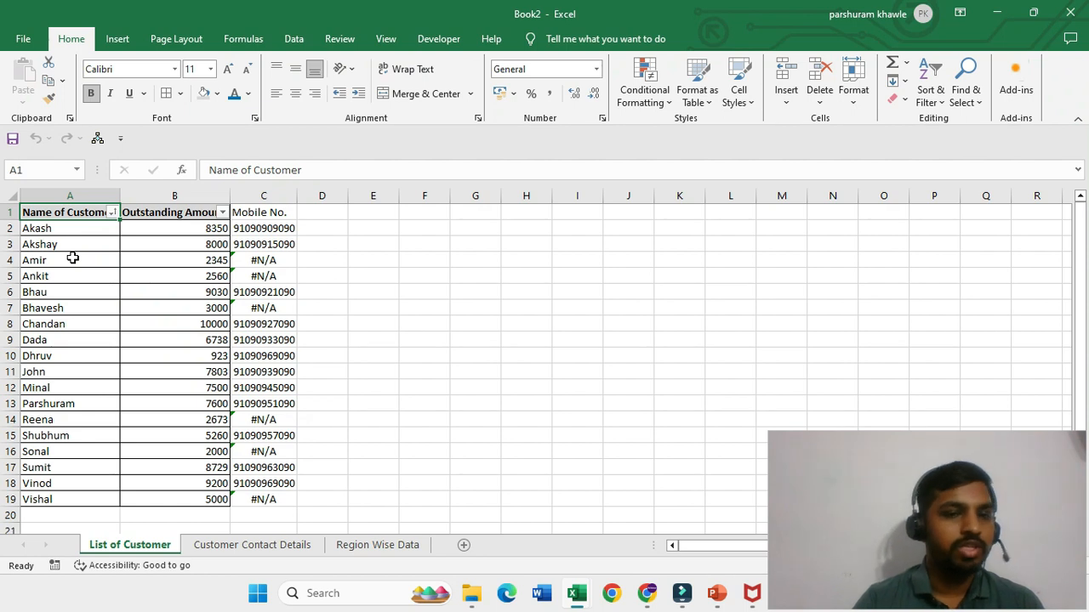
click(366, 549)
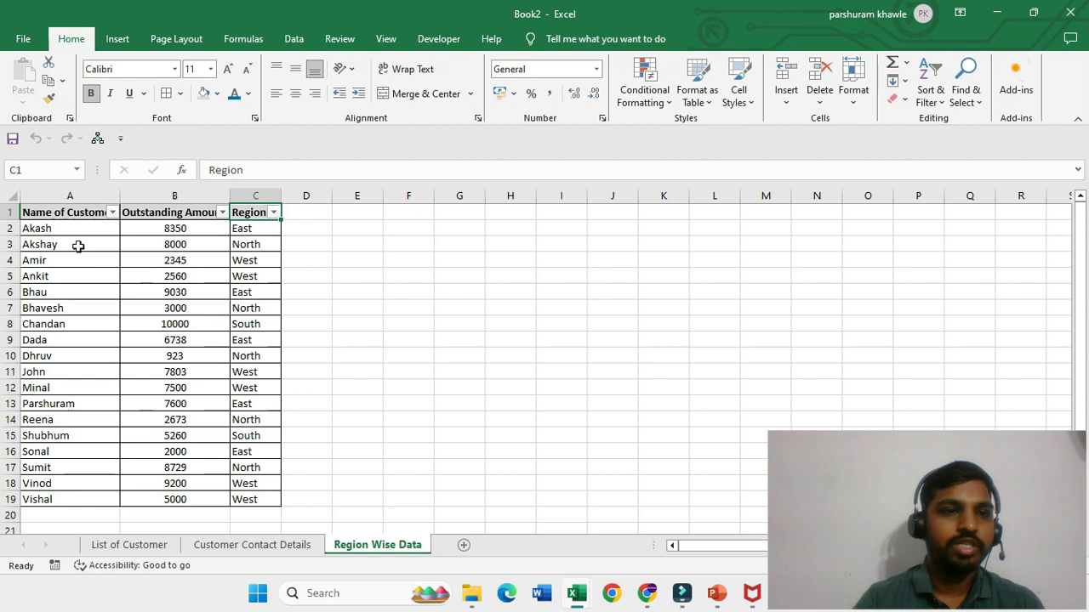
click(25, 213)
click(145, 215)
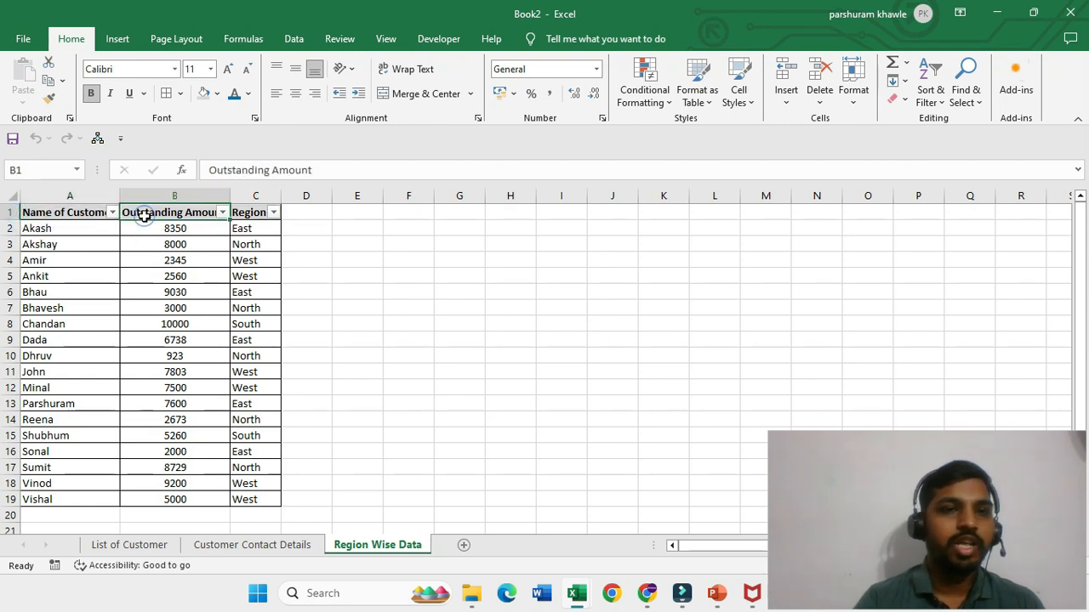
click(238, 216)
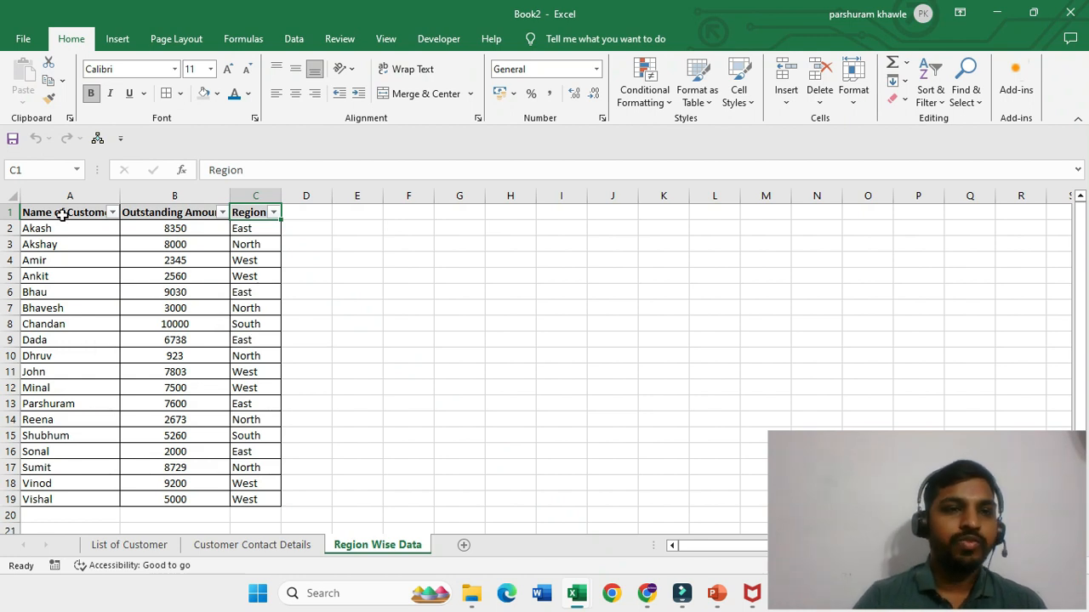
Step: Insert a PivotTable on a new worksheet from range A1:C19 of the Region Wise Data sheet
drag(63, 214, 245, 484)
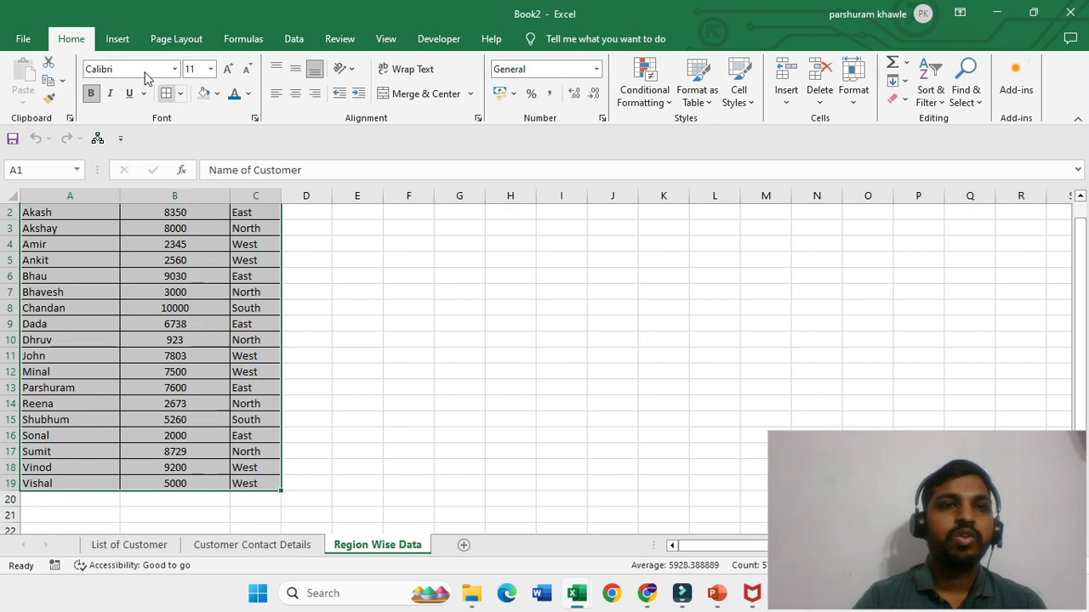
click(119, 41)
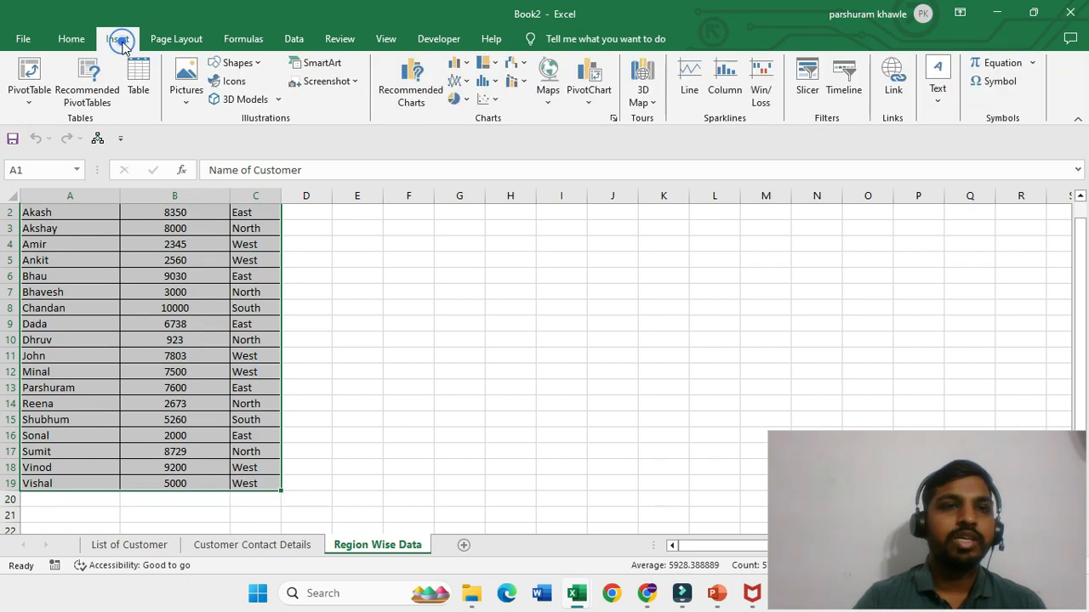
click(27, 75)
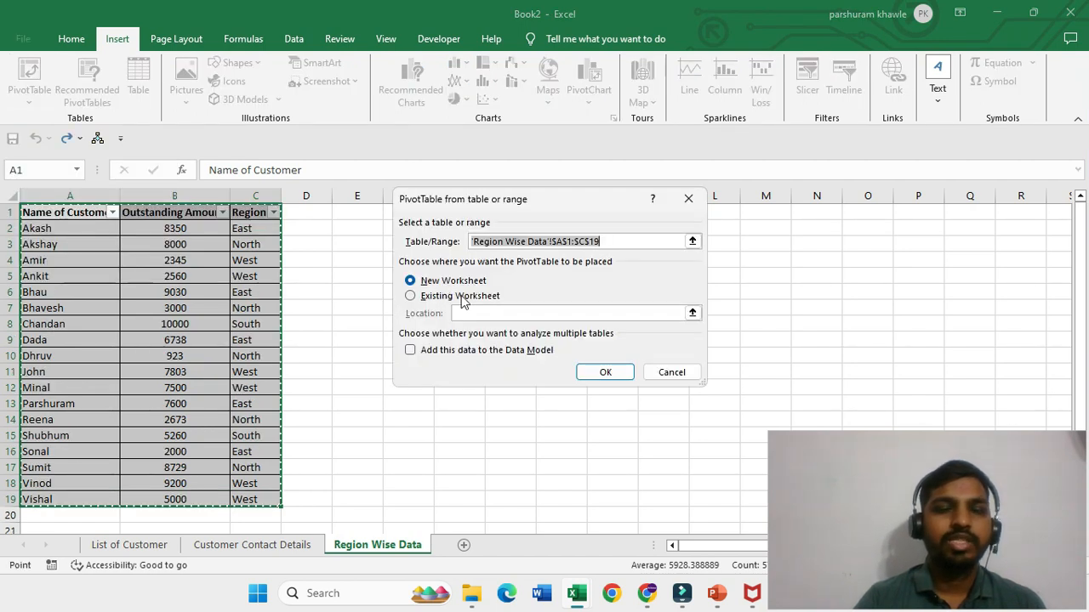
click(604, 374)
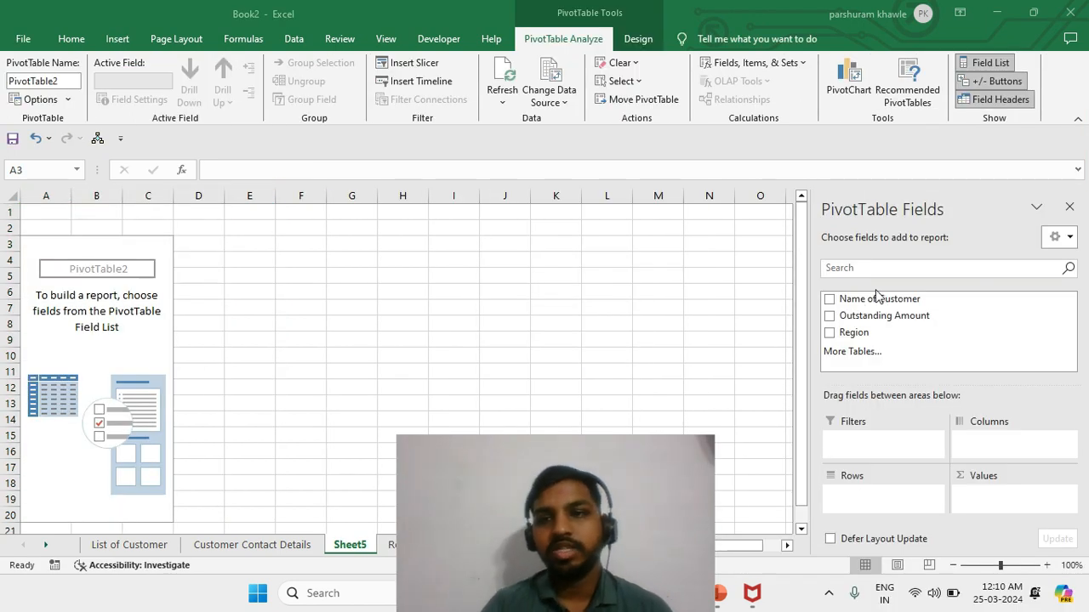
Step: Build the PivotTable with Region and Name of Customer as rows and the sum of Outstanding Amount as values
click(830, 334)
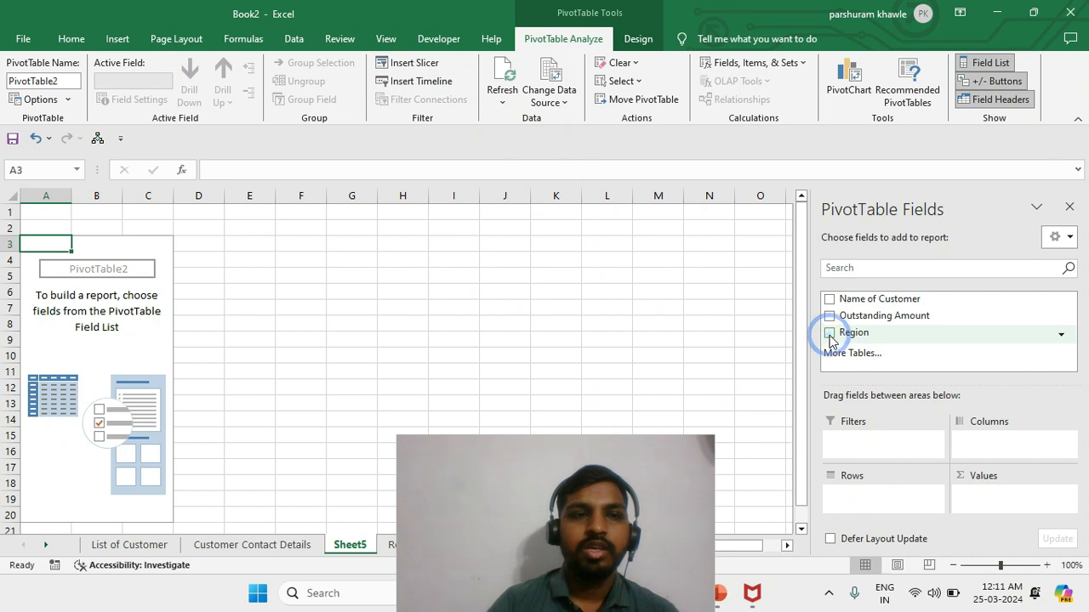
click(830, 334)
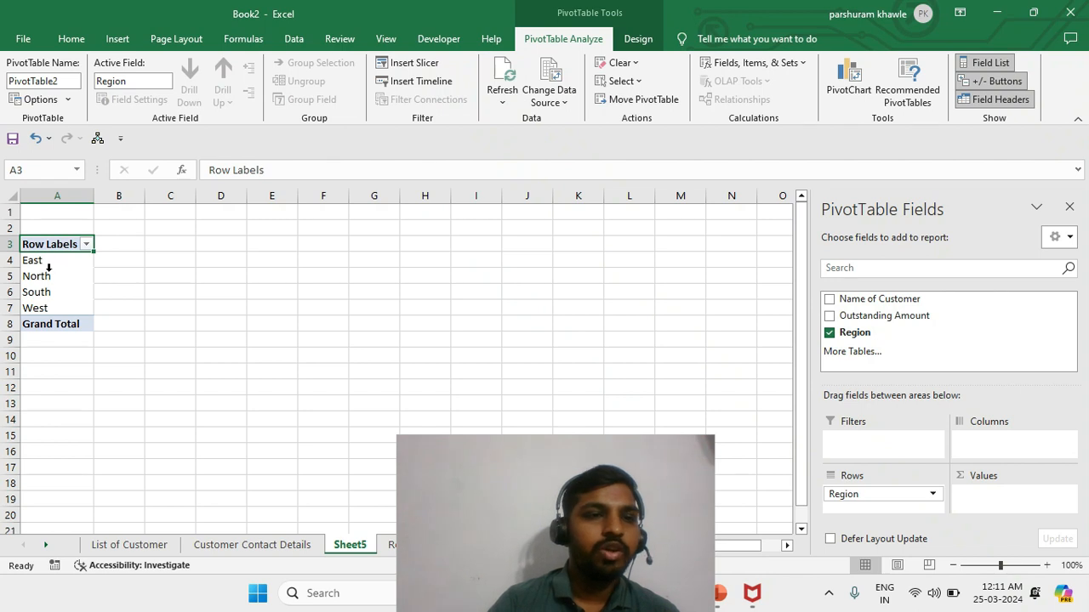
click(829, 316)
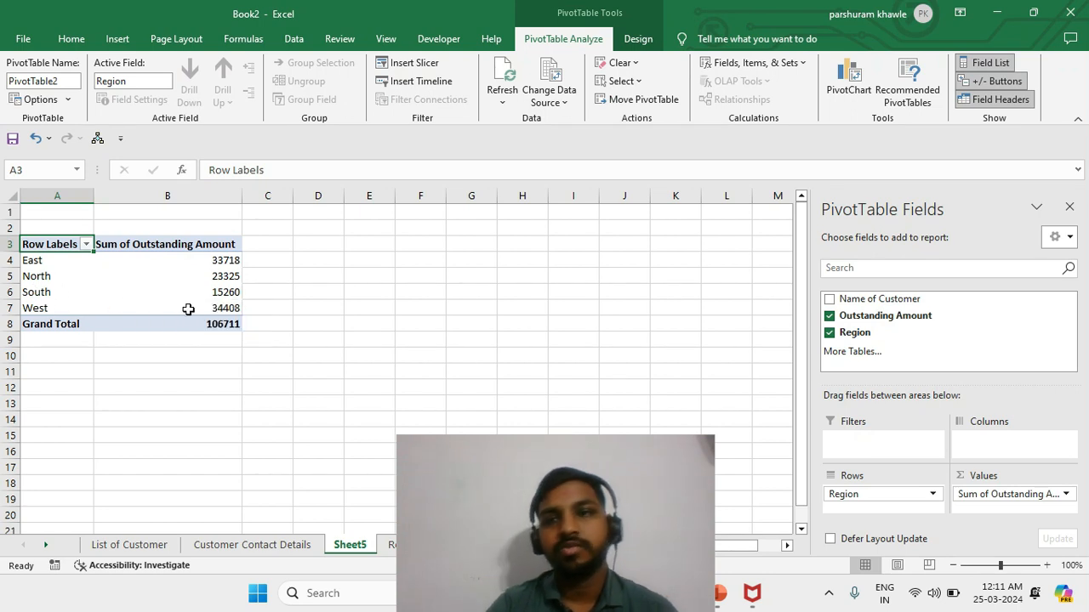
mouse_move(188, 308)
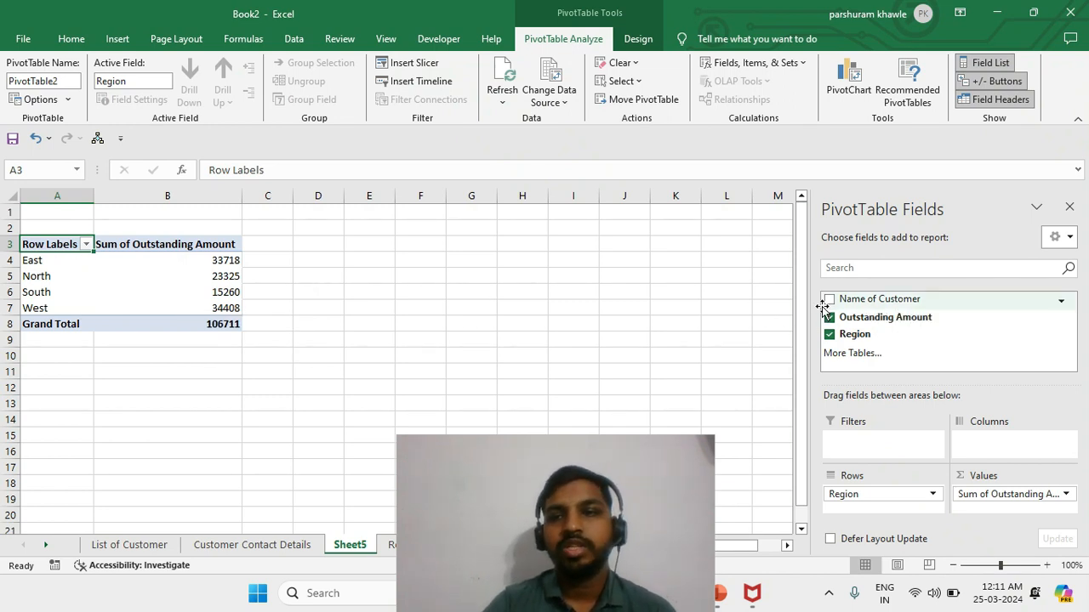
click(830, 300)
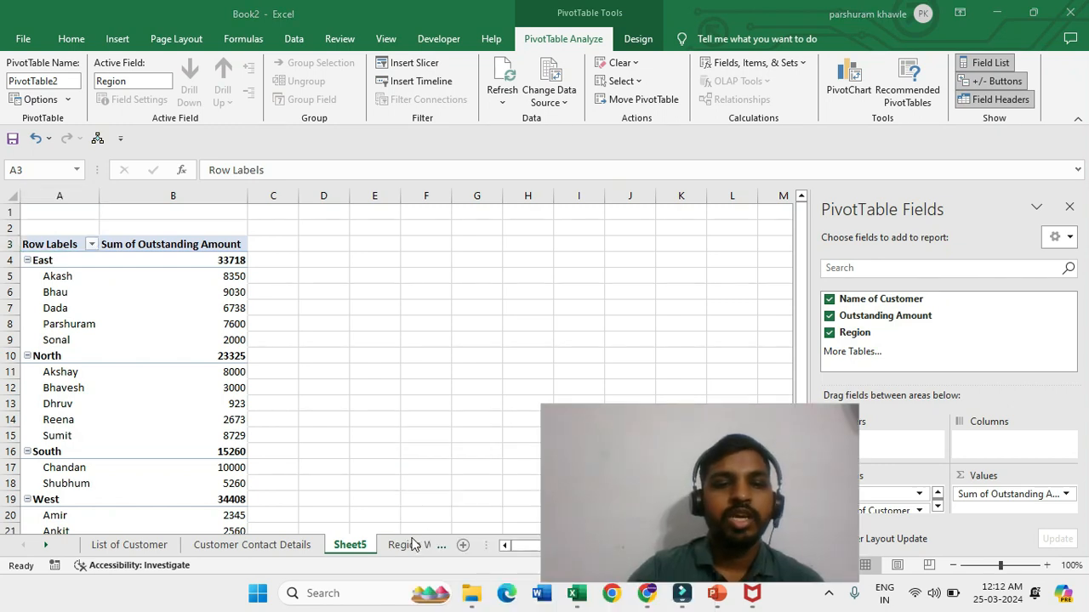
Step: Return to the Region Wise Data sheet and select cell A3 to look at the source records
click(413, 543)
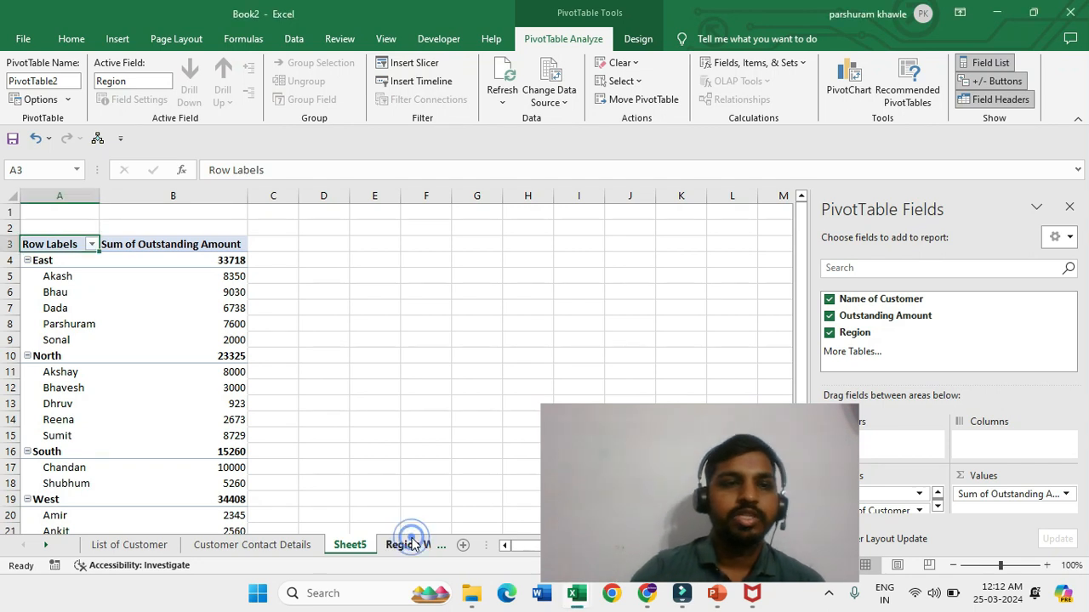
click(409, 549)
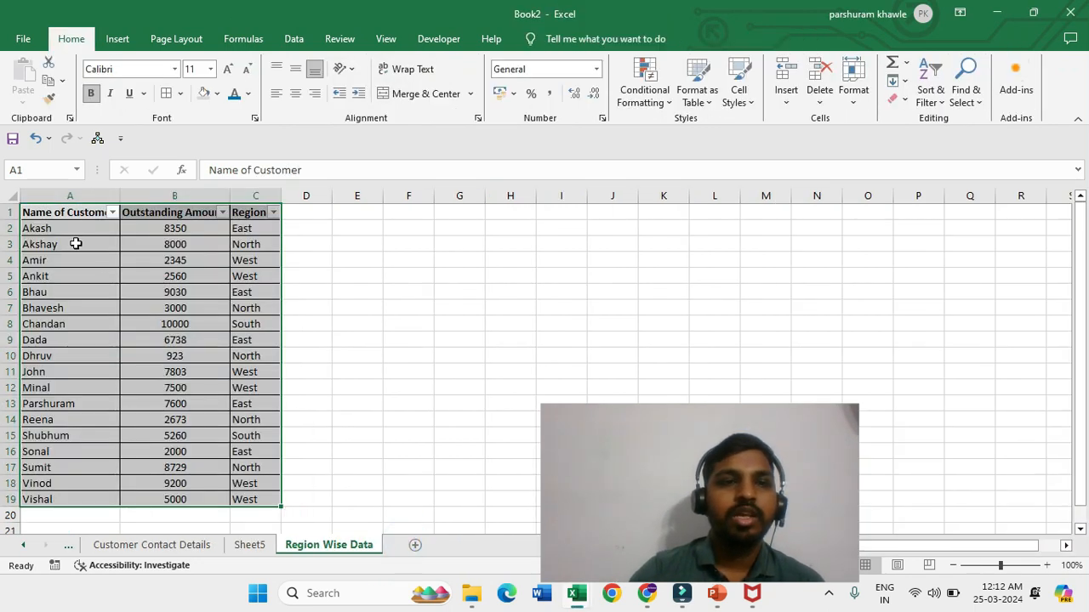
click(75, 244)
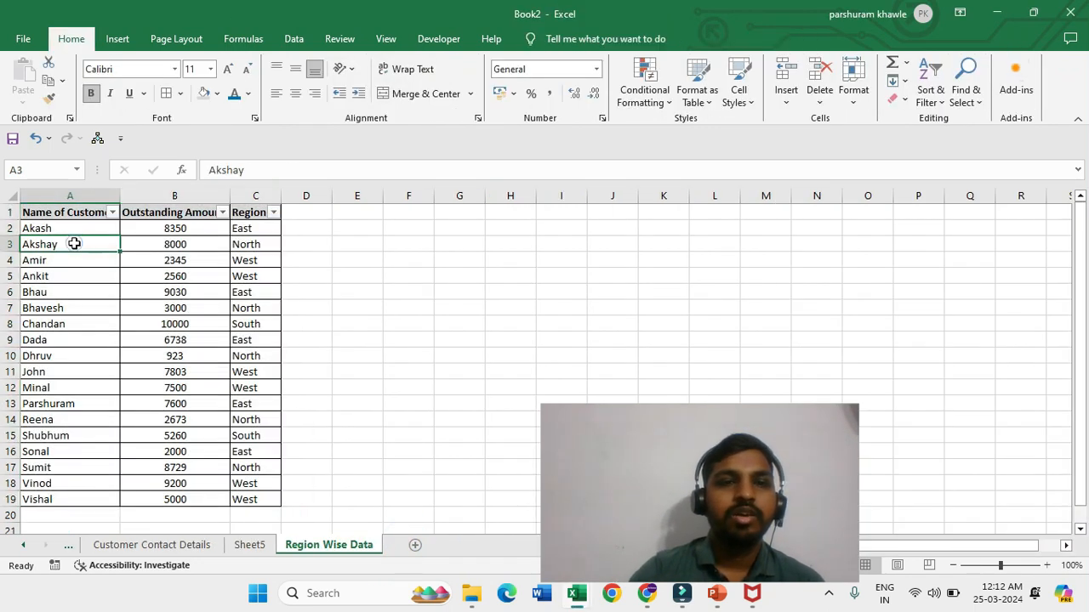
Step: Filter the Region column of the Region Wise Data sheet to show only East
click(274, 212)
click(119, 390)
click(128, 405)
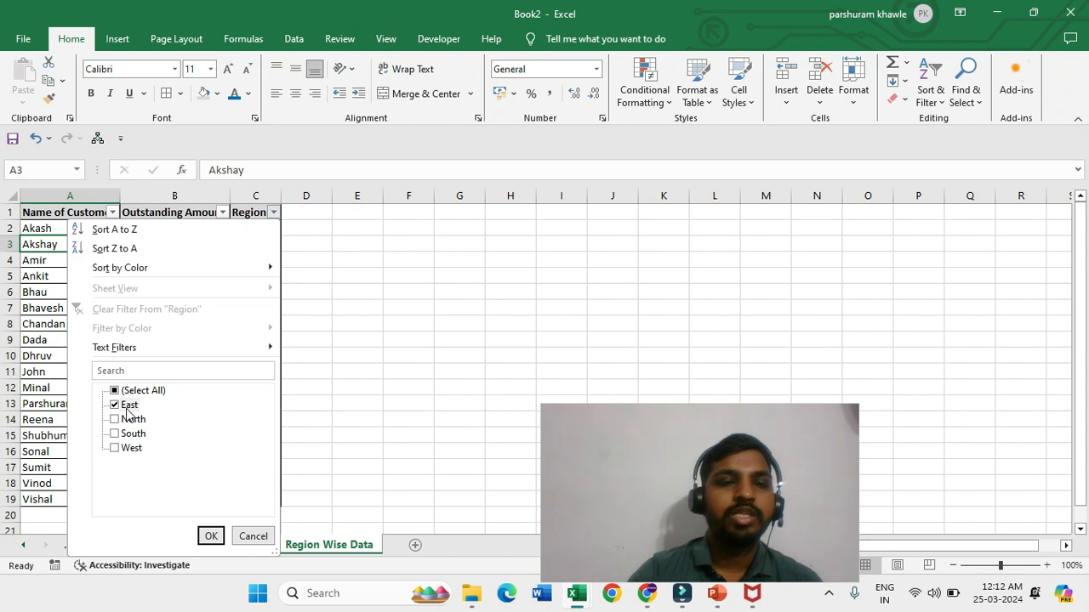
click(210, 535)
Step: Review the filtered East records by selecting their region, name and amount cells, and switch to Sheet5 to compare with the PivotTable
drag(241, 230, 241, 292)
drag(148, 228, 145, 292)
click(257, 277)
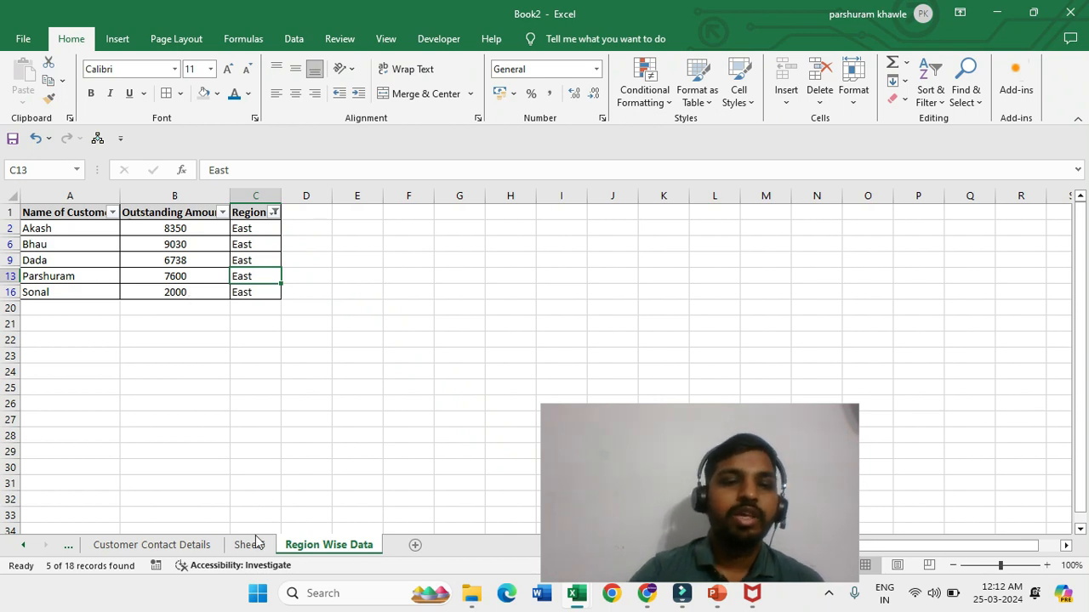
click(254, 544)
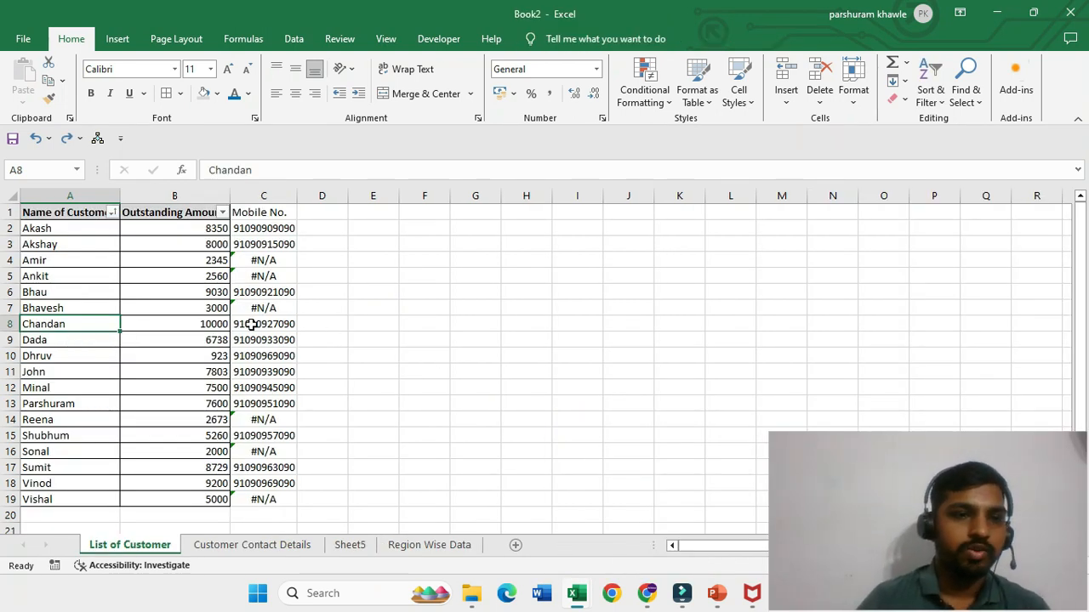
Step: Insert an entire blank row at cell A8 of the List of Customer sheet
click(62, 307)
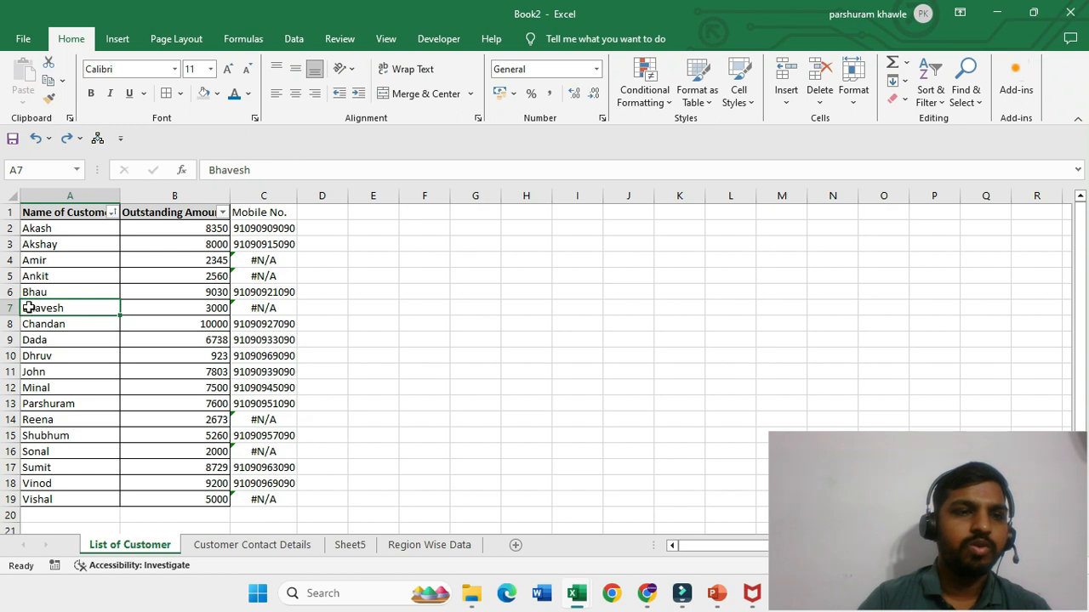
click(40, 320)
right_click(43, 328)
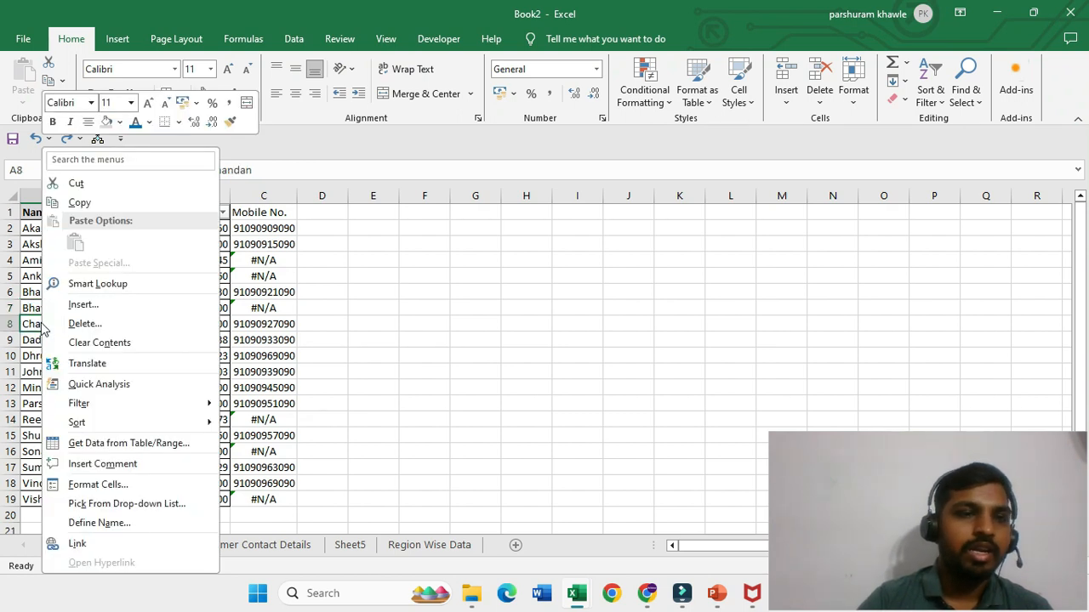
click(83, 304)
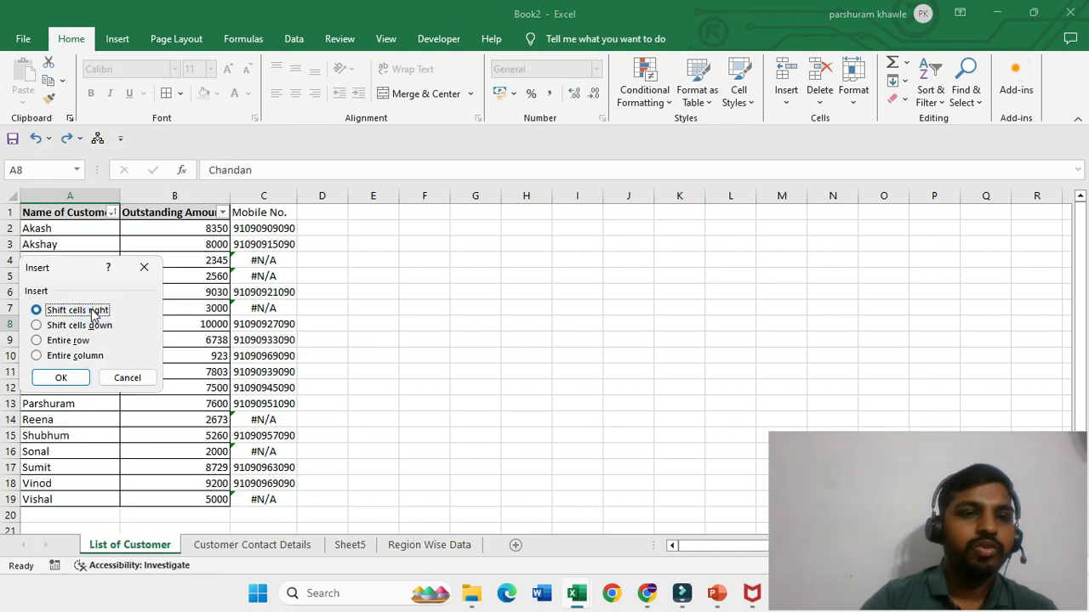
click(78, 342)
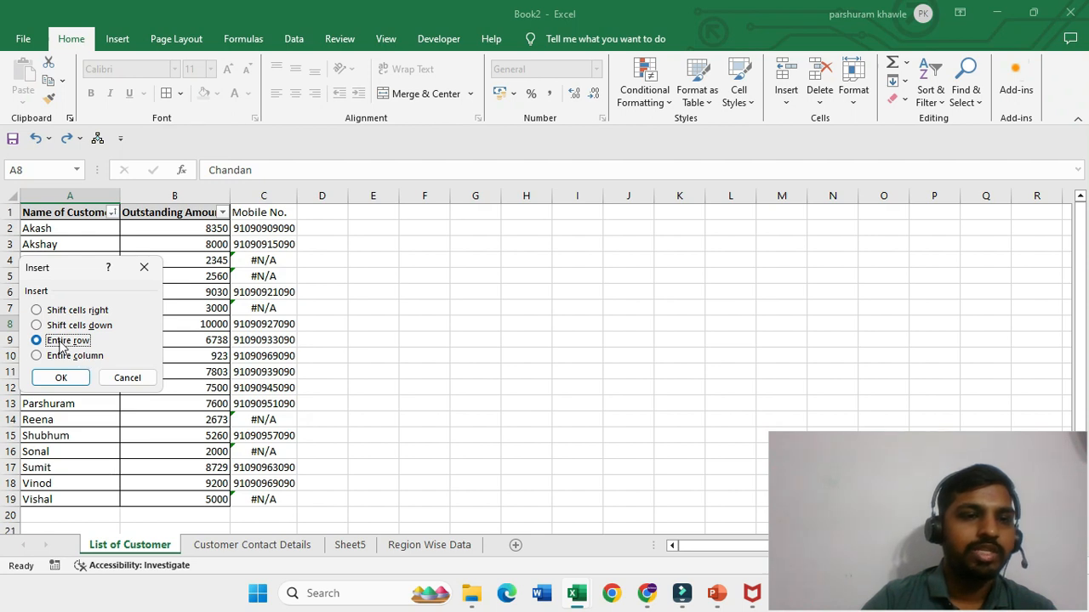
click(68, 379)
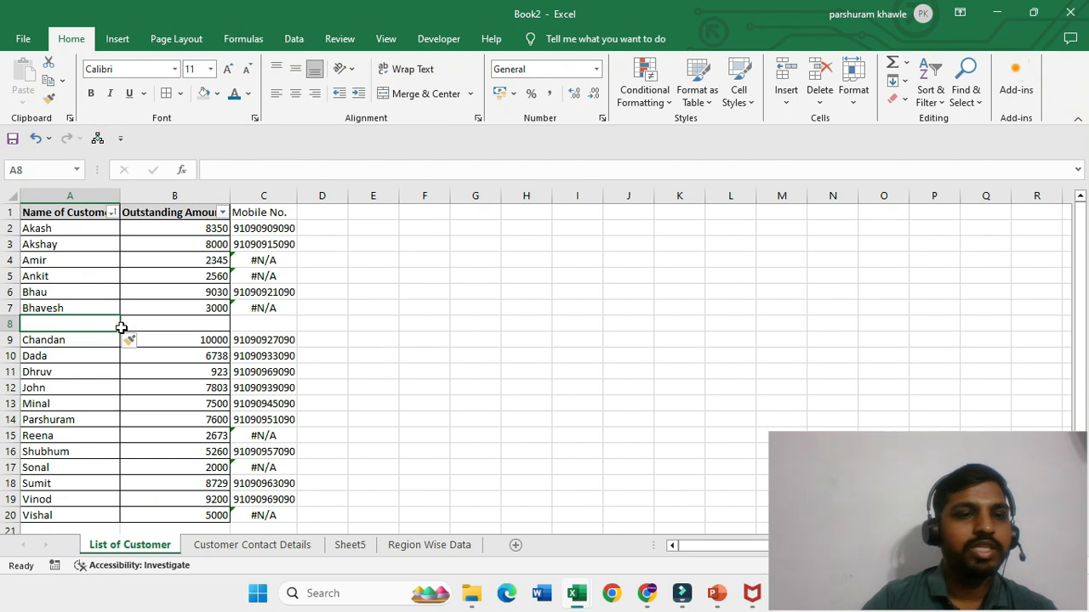
Step: Insert an entire blank column at cell A8, before the Name of Customer column
right_click(69, 326)
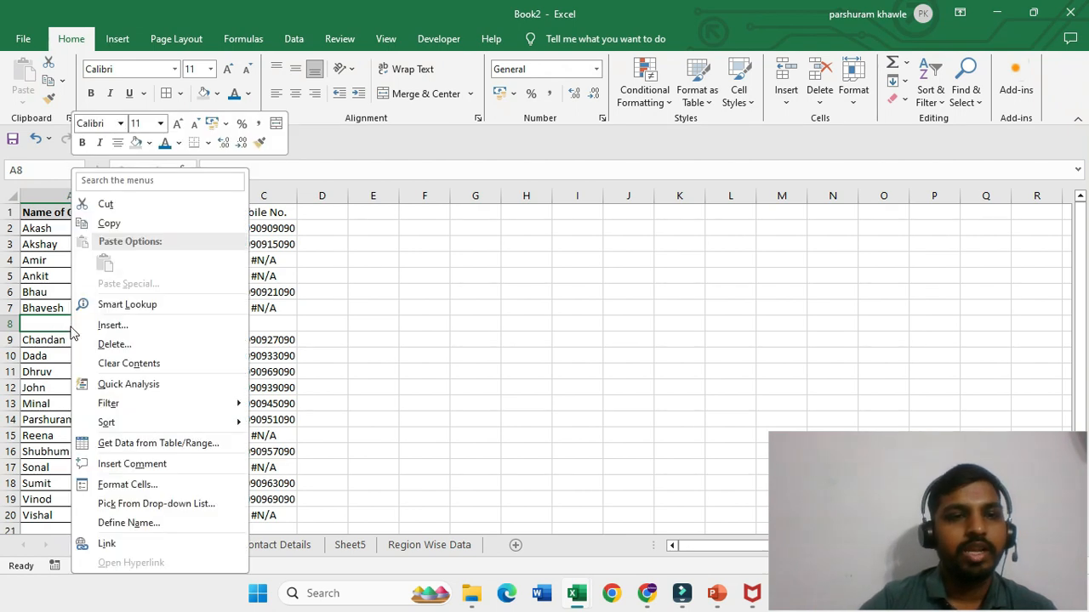
click(145, 324)
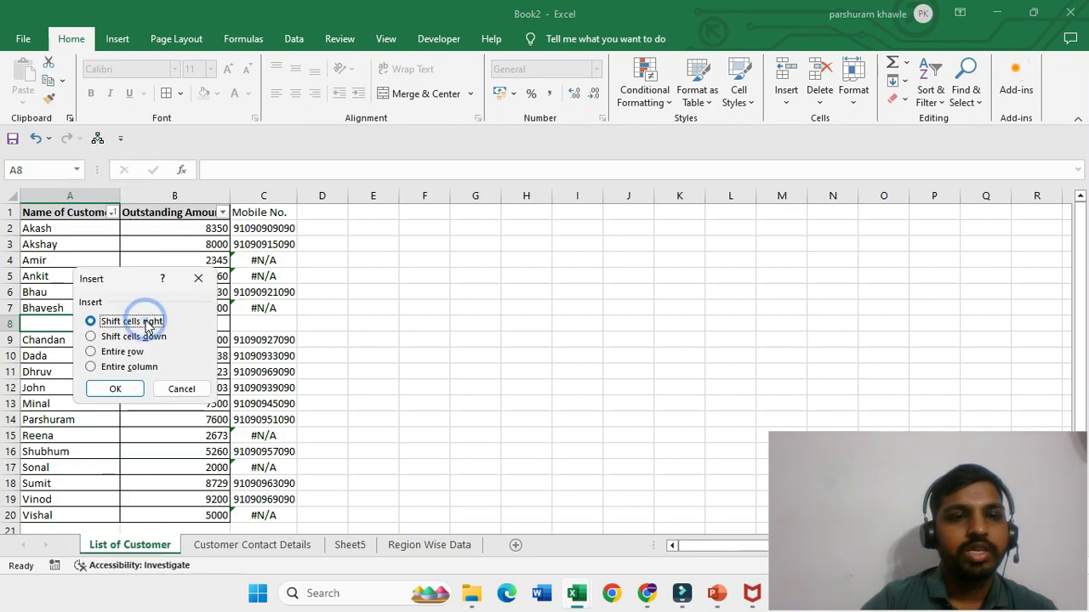
click(115, 367)
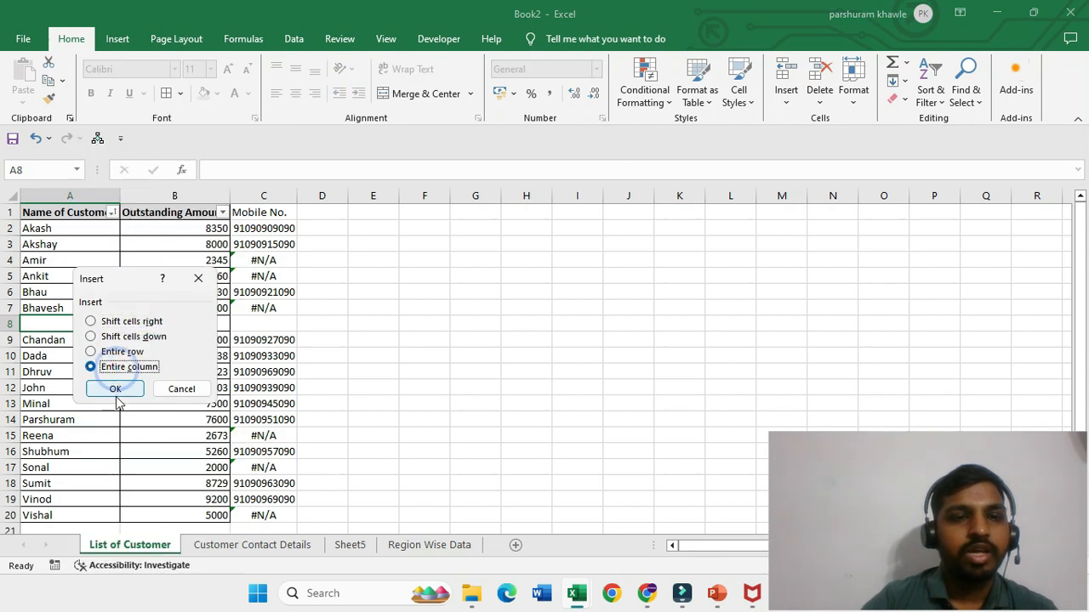
click(114, 388)
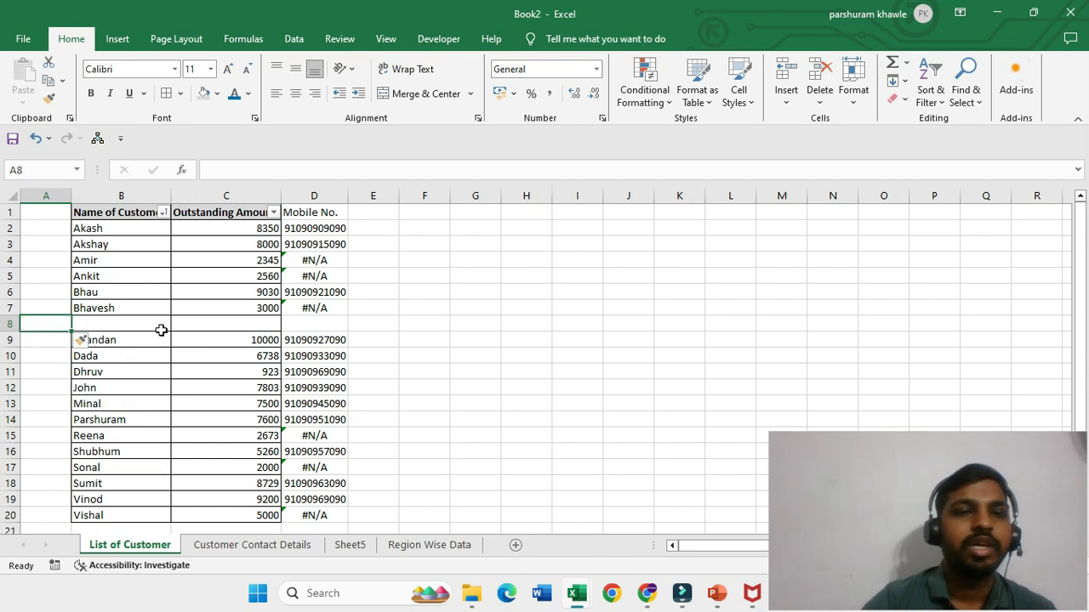
Step: Delete the entire blank column A from the List of Customer sheet
right_click(47, 322)
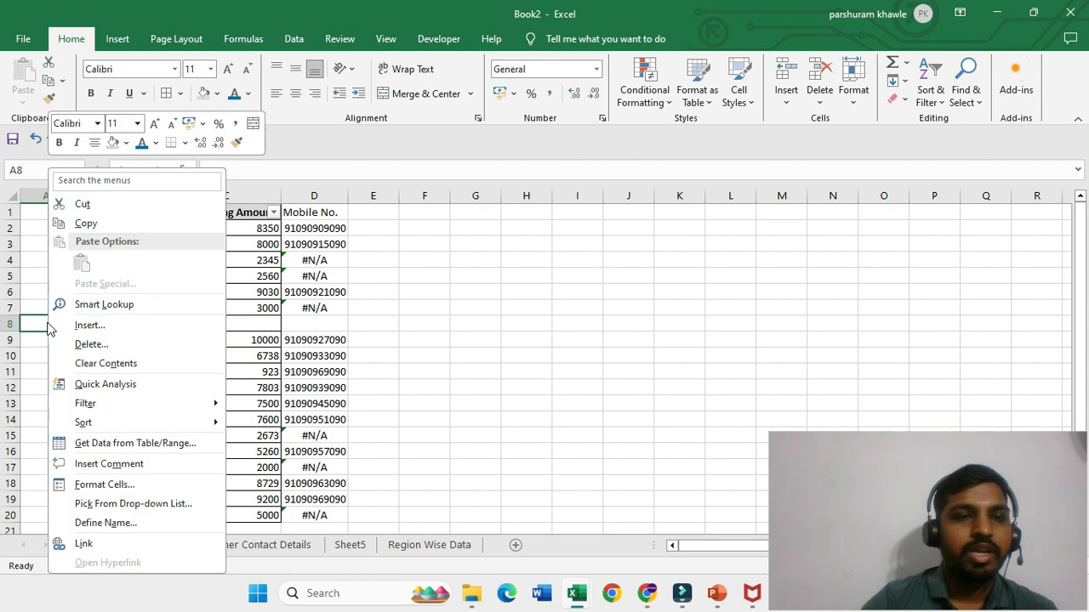
click(90, 344)
click(78, 391)
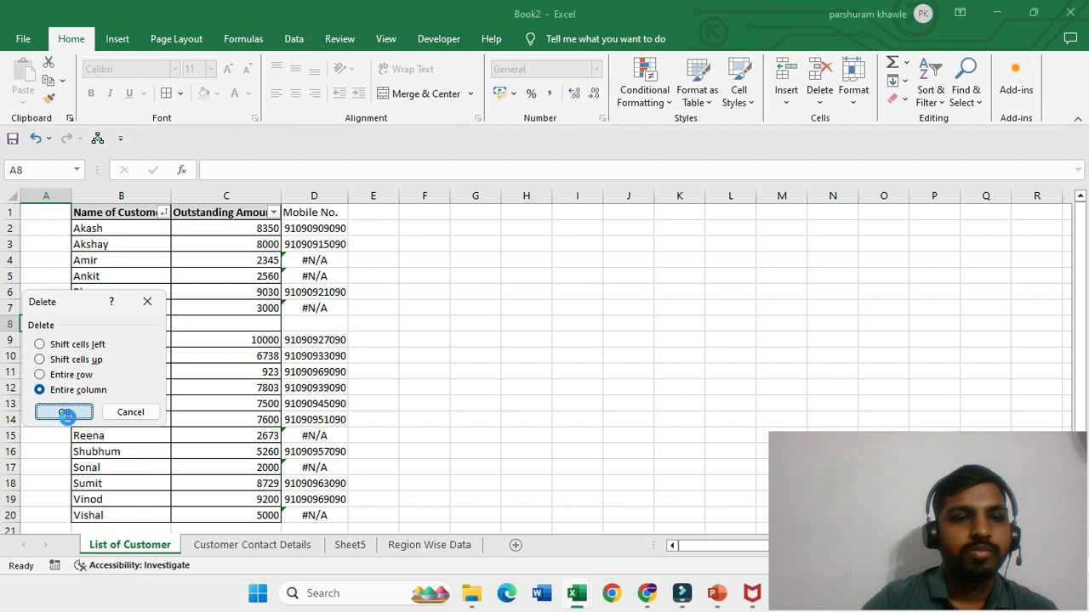
click(65, 413)
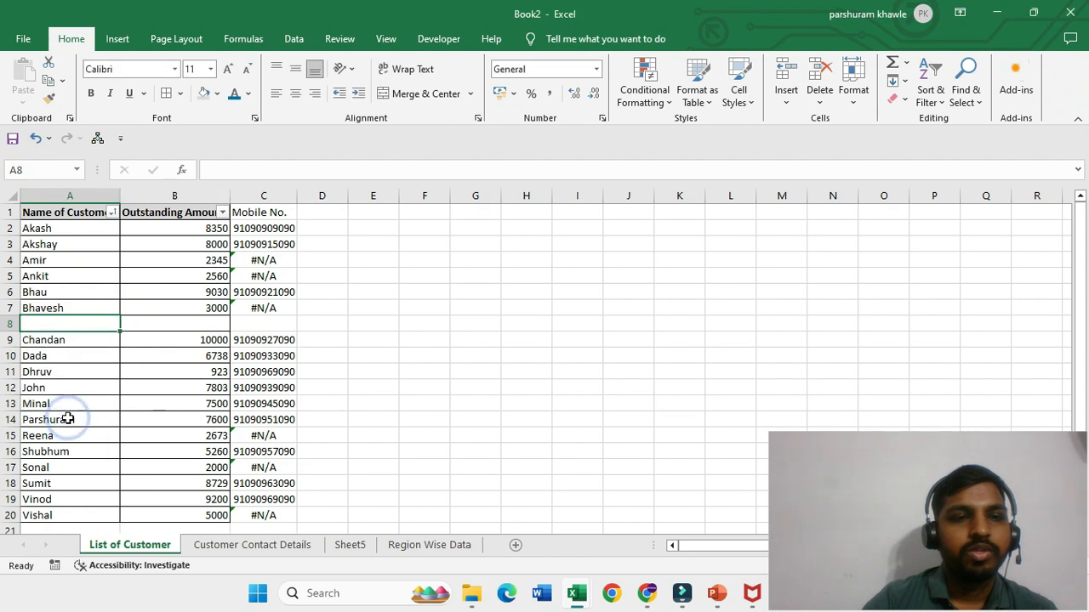
Step: Delete the entire blank row 8 from the customer list
right_click(89, 323)
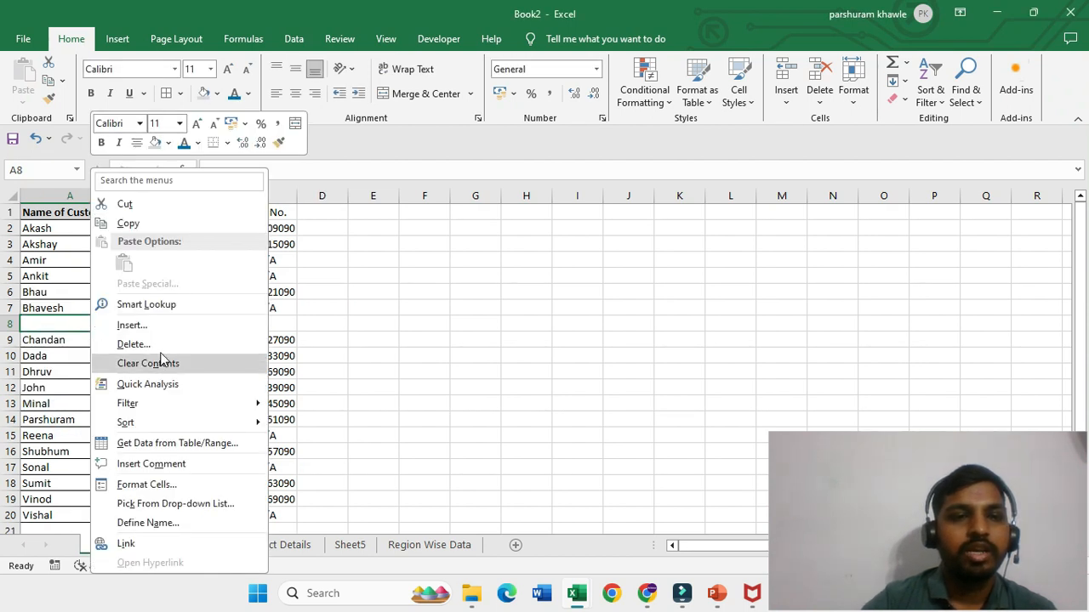
click(153, 345)
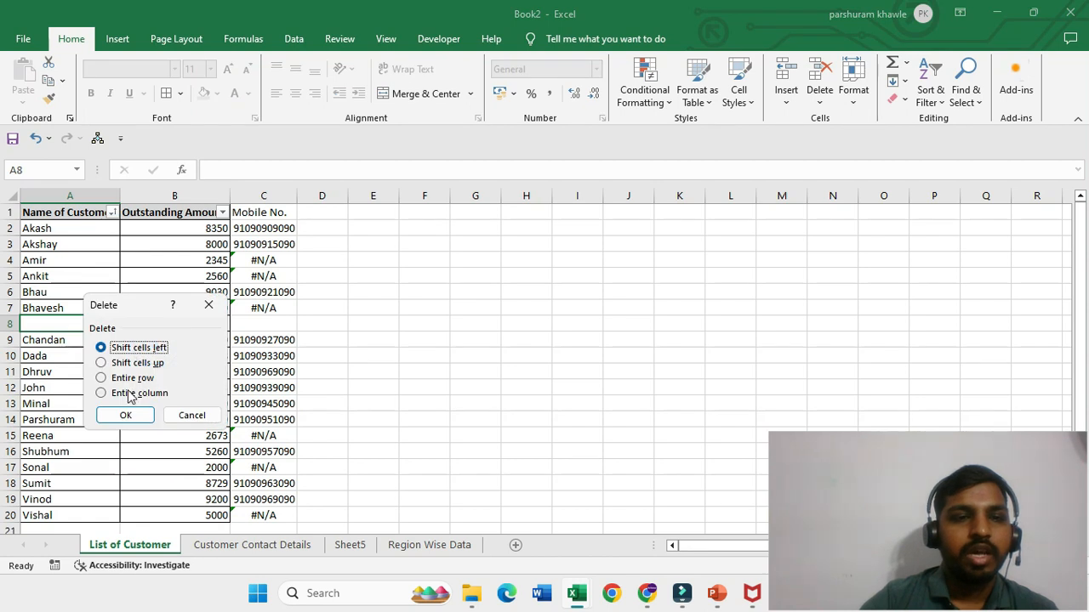
click(104, 378)
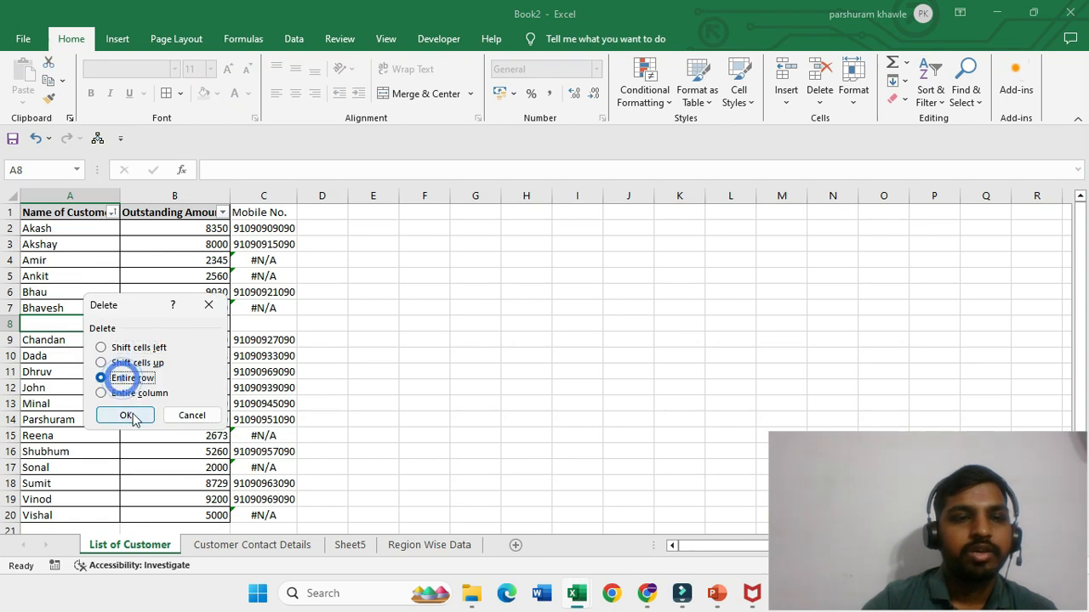
click(125, 415)
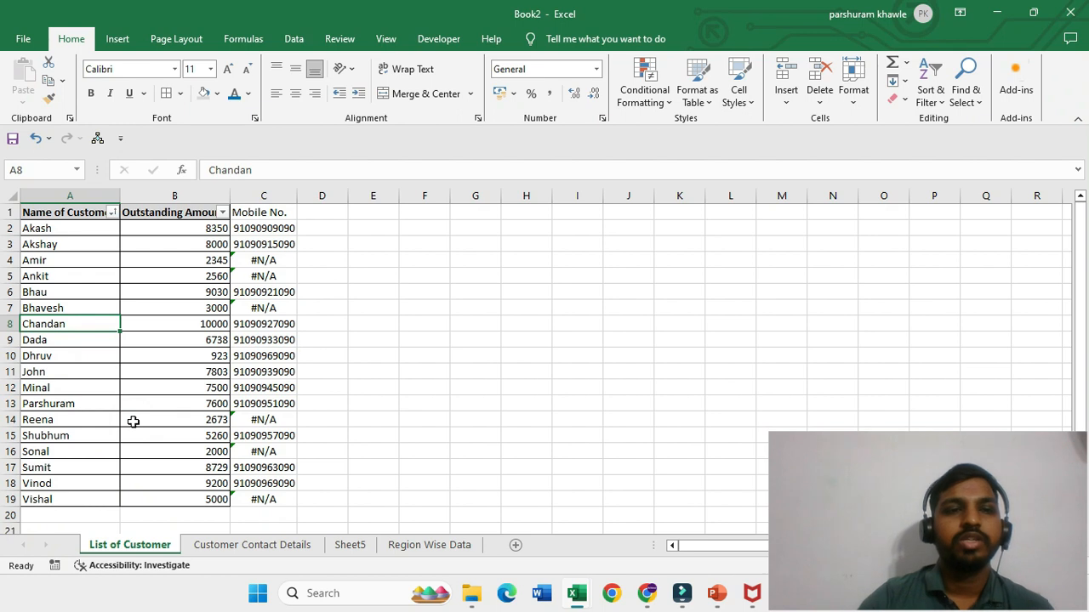
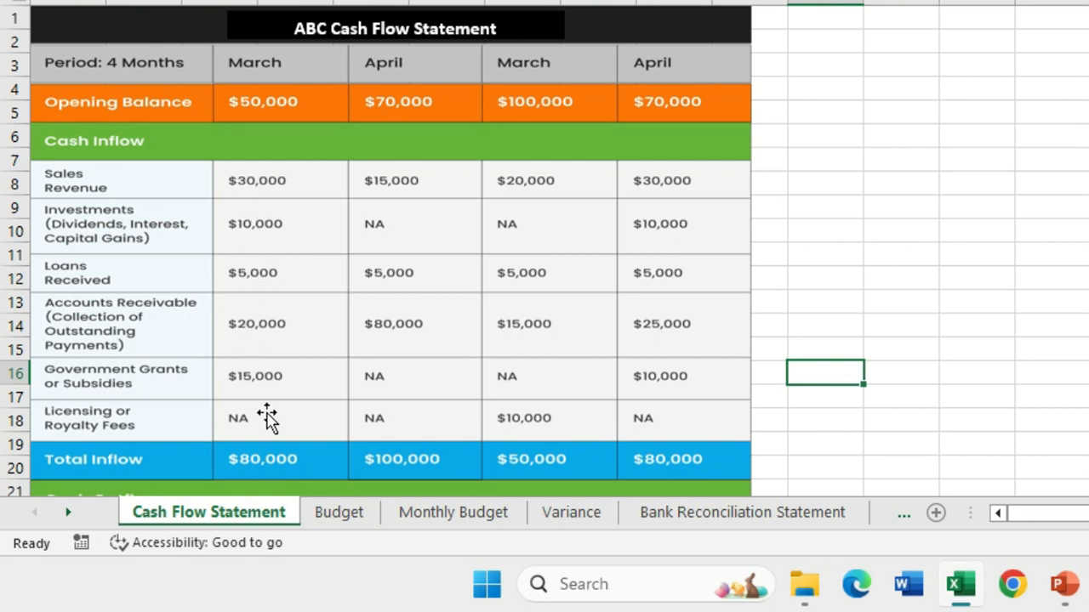
Step: Examine the ABC Cash Flow Statement from opening balance and cash inflows through cash outflows to net cash flow and closing balance
scroll(272, 417, down, 1)
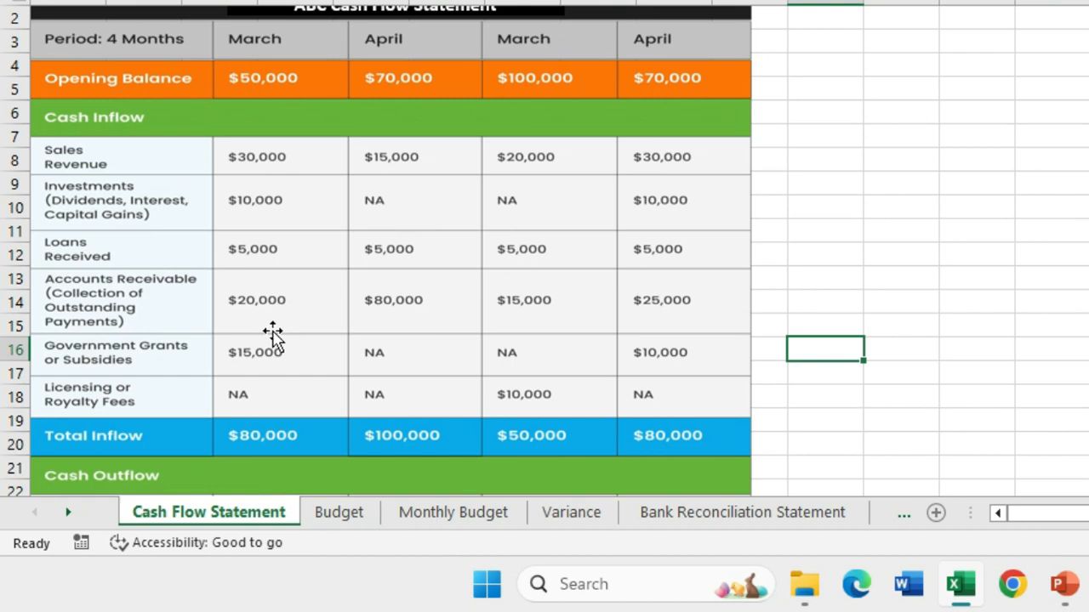
scroll(272, 335, down, 3)
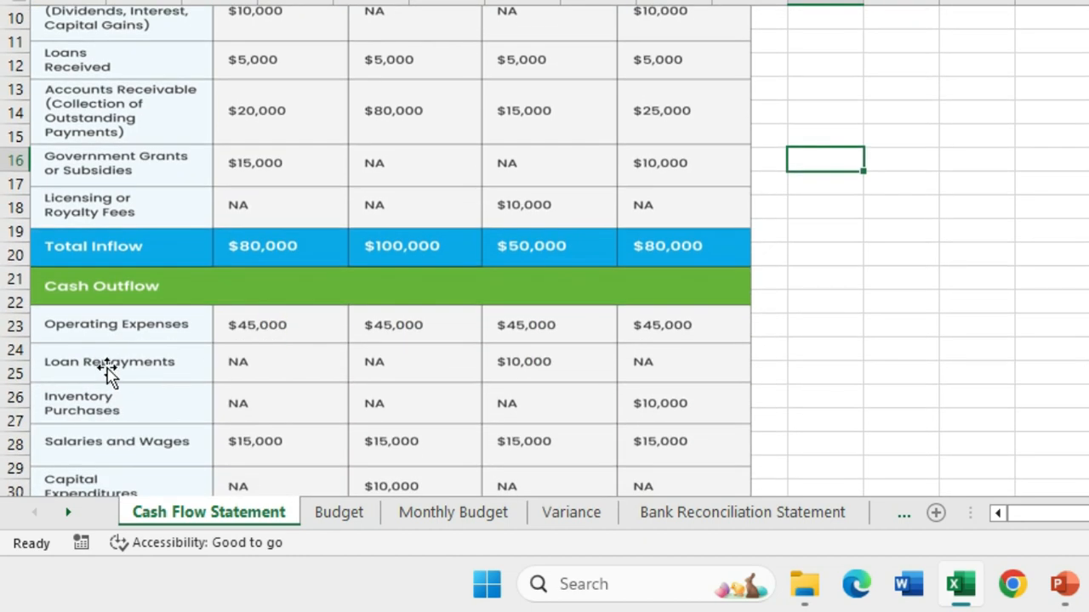
scroll(263, 382, down, 2)
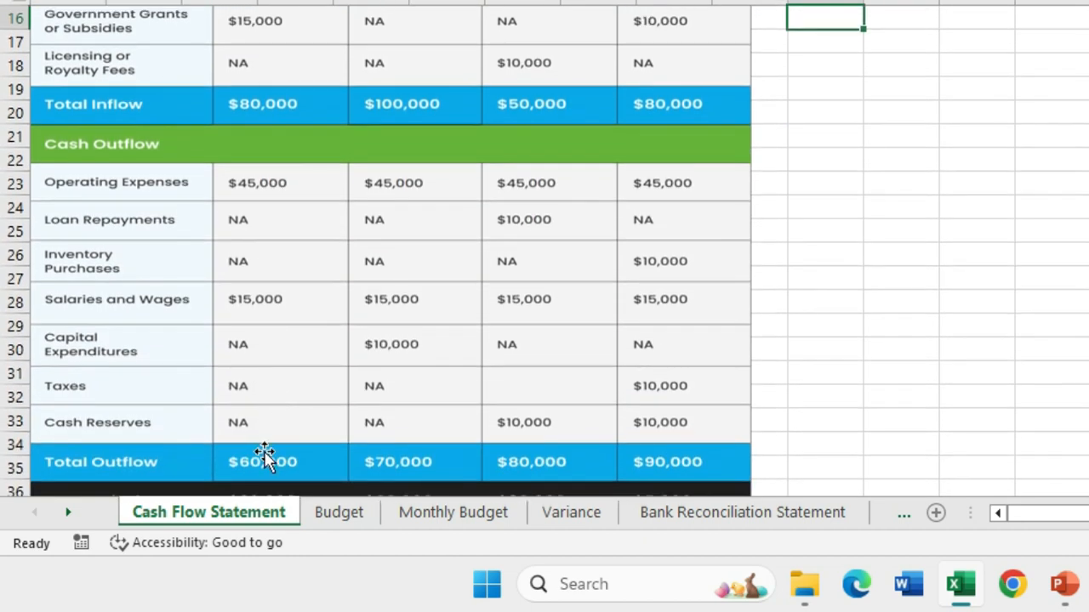
scroll(263, 452, down, 2)
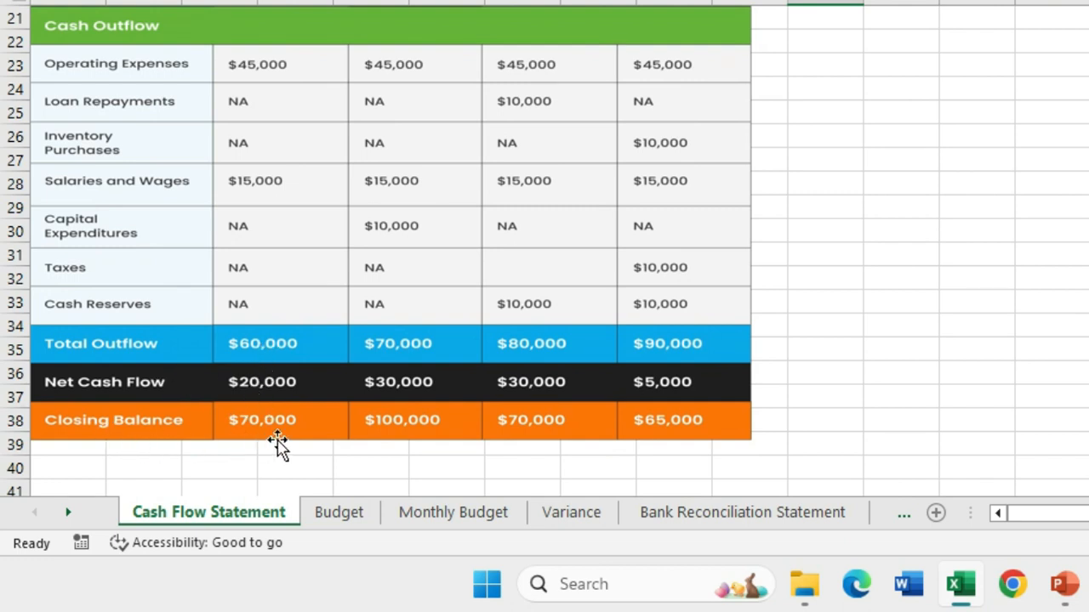
scroll(280, 445, up, 5)
scroll(280, 445, up, 1)
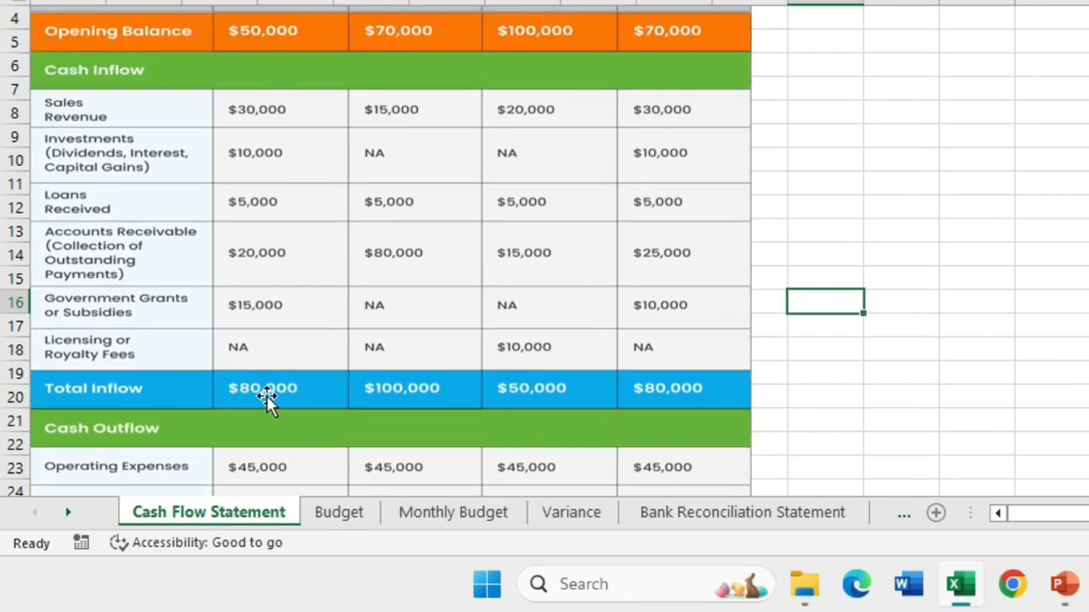
scroll(271, 400, down, 3)
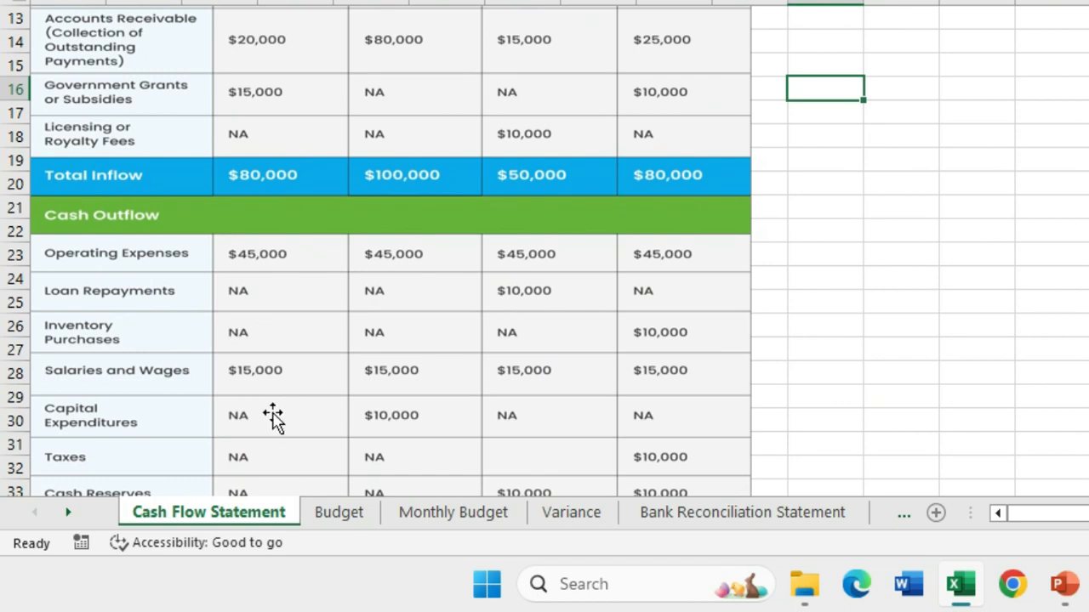
scroll(314, 356, down, 1)
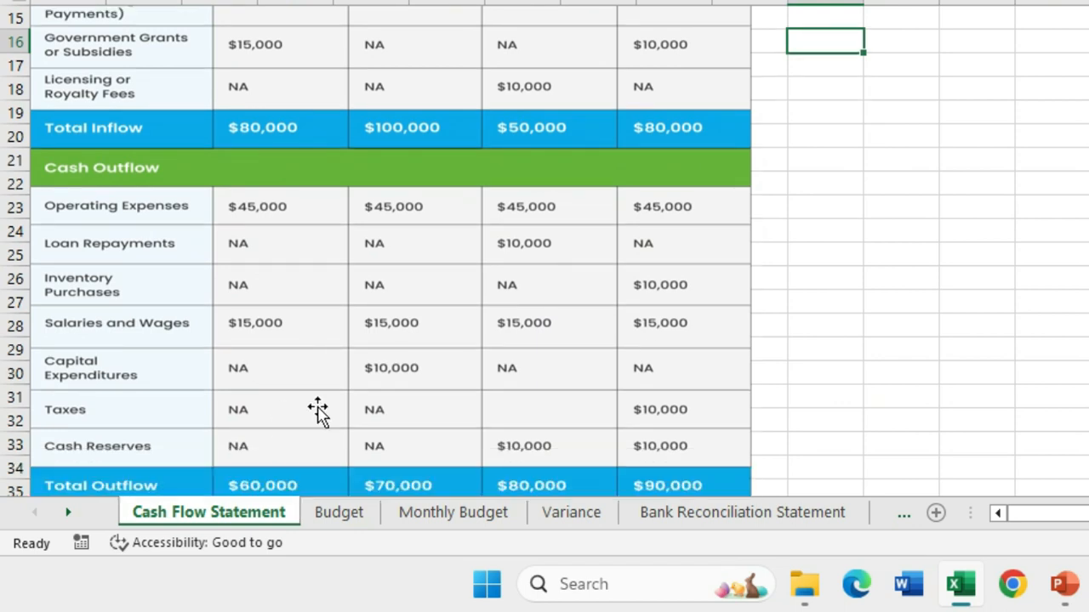
Step: Switch to the PowerPoint presentation and select the Budgeting topic in the list to point it out, and clear the selection
key(alt+Tab)
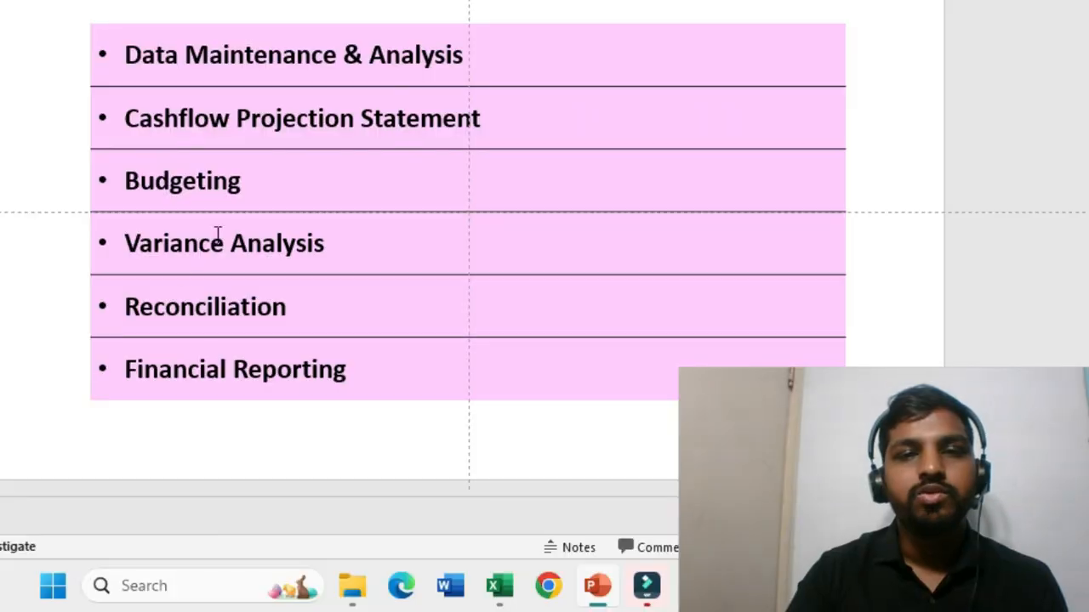
click(243, 185)
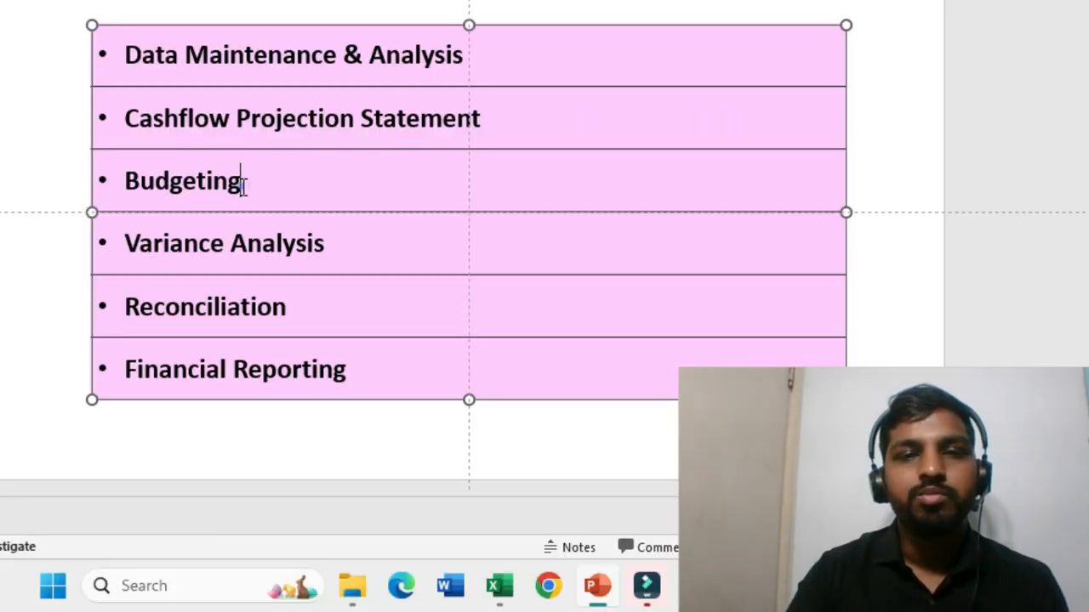
drag(243, 185, 122, 187)
click(46, 185)
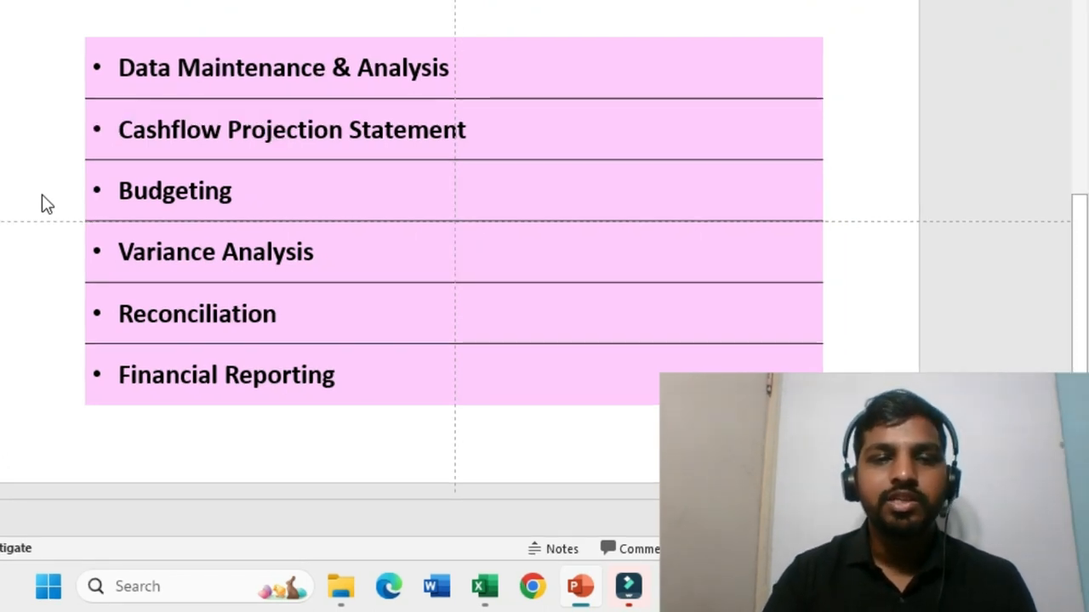
Step: Switch back to the Formats workbook in Excel and examine the Wages & Salaries and Outside Services expense rows on the Budget sheet
key(alt+Tab)
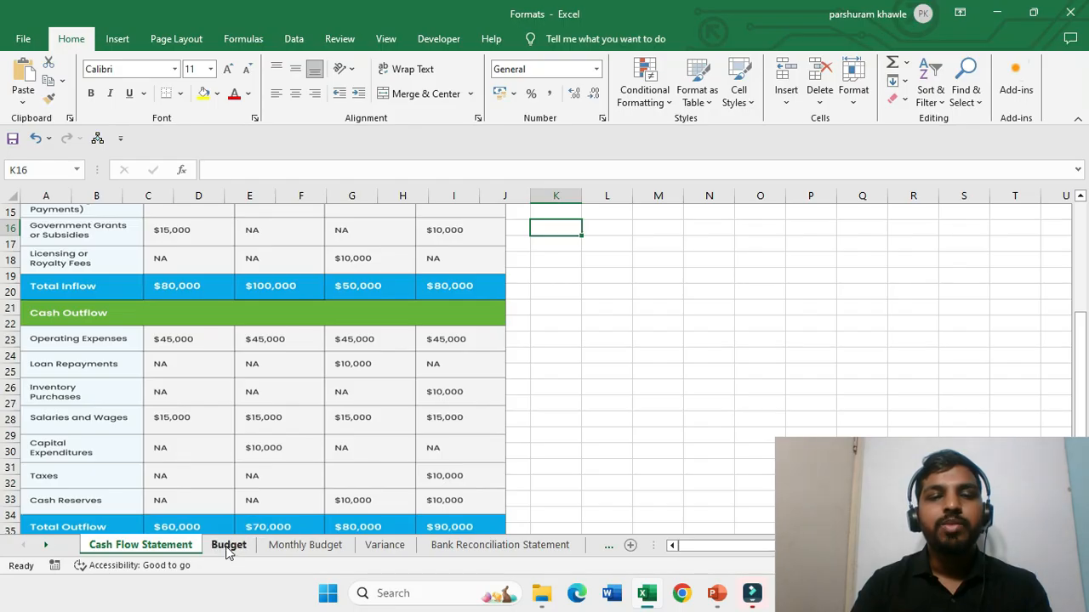
click(228, 545)
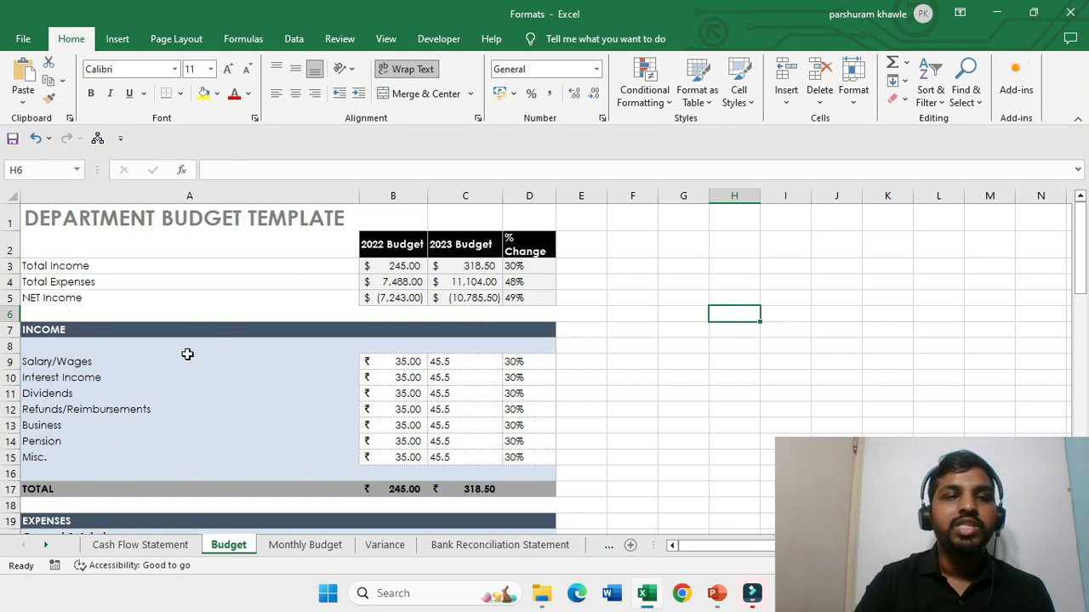
scroll(158, 454, down, 3)
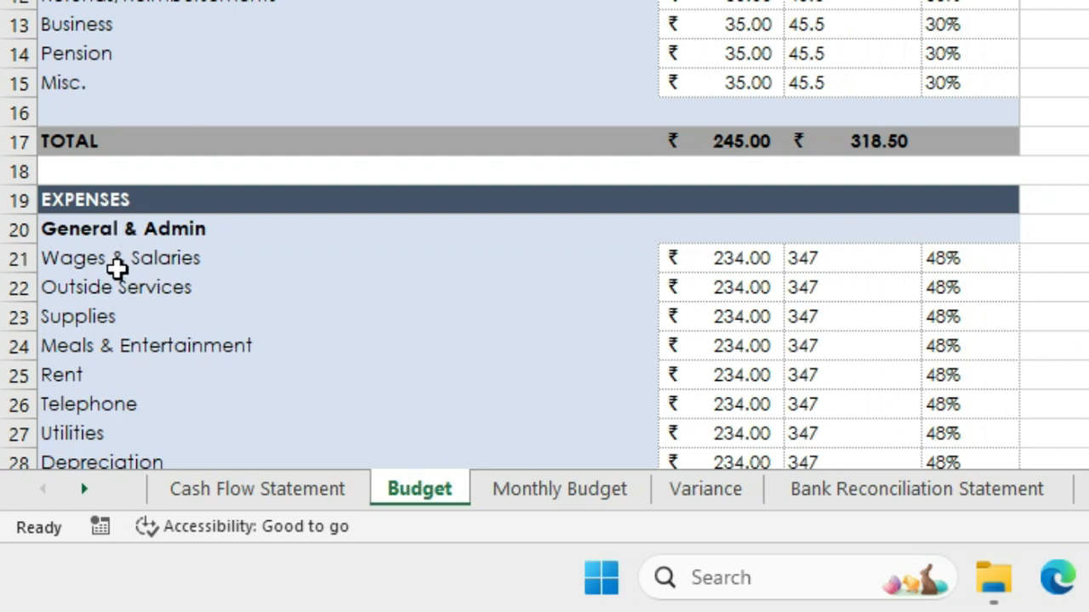
click(110, 264)
click(725, 261)
click(247, 294)
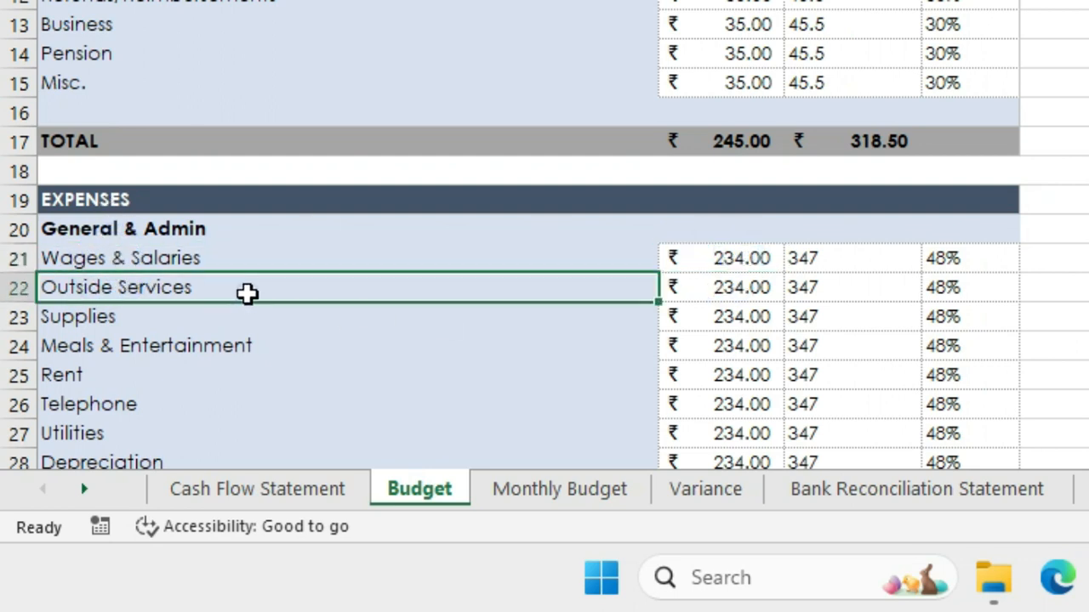
click(734, 291)
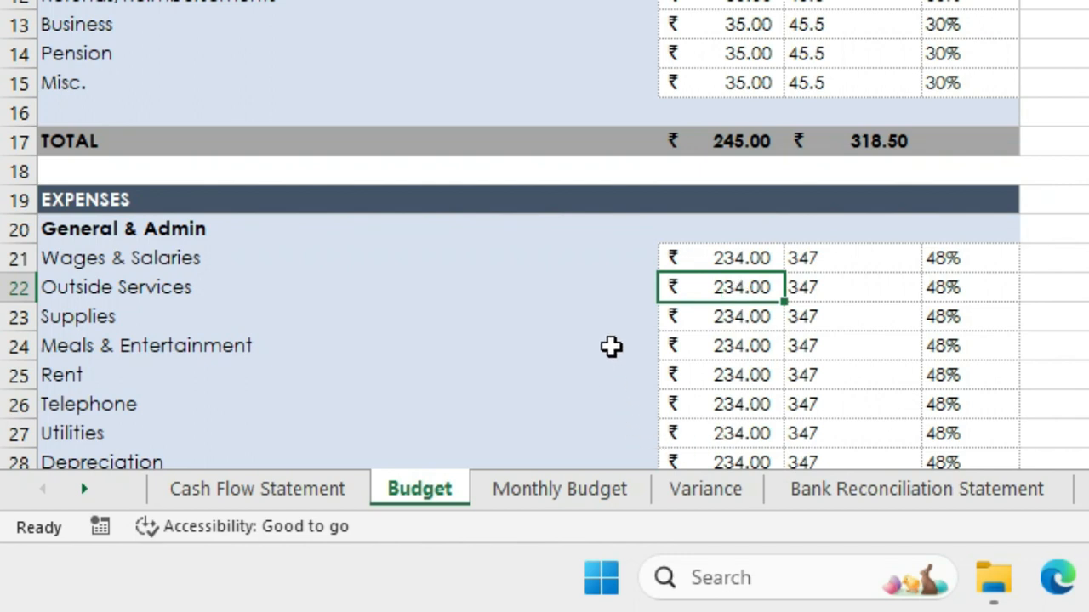
Step: Open the Monthly Budget sheet and examine the Office lease row across the monthly planned expenses
click(553, 495)
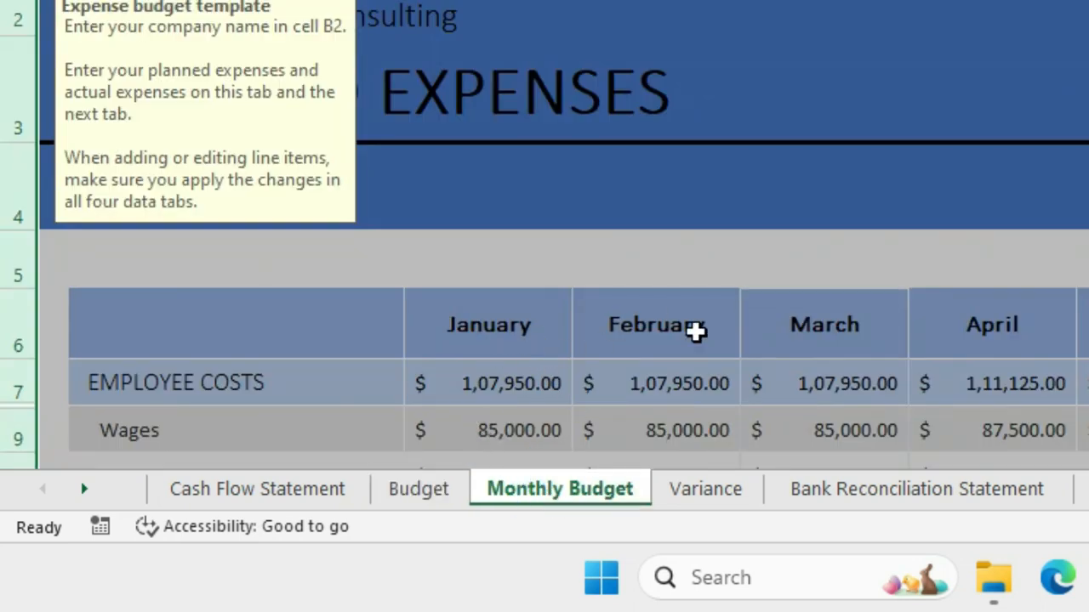
scroll(736, 365, down, 2)
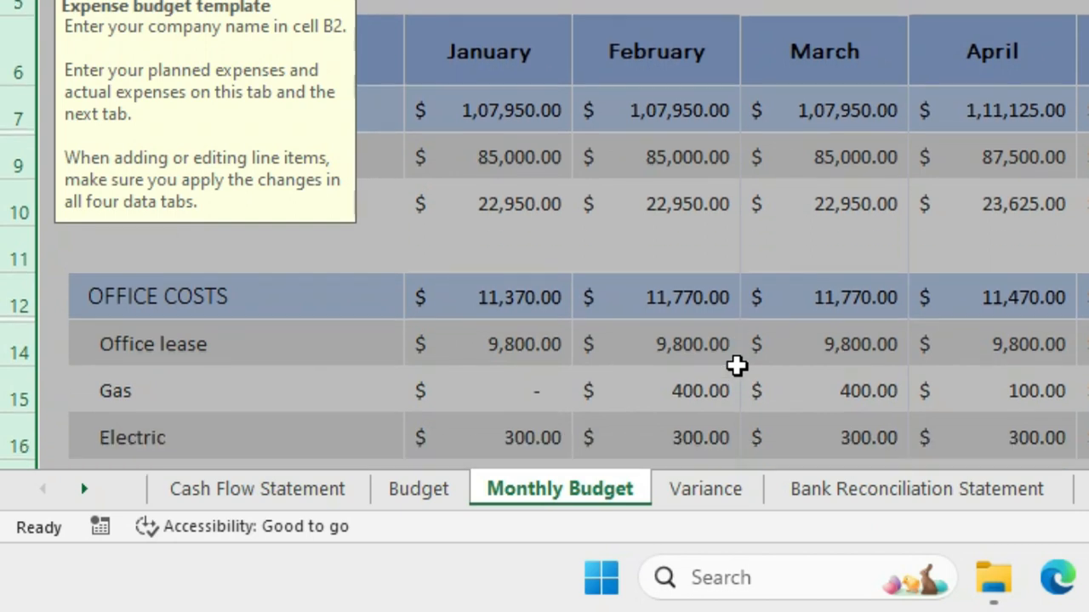
click(346, 343)
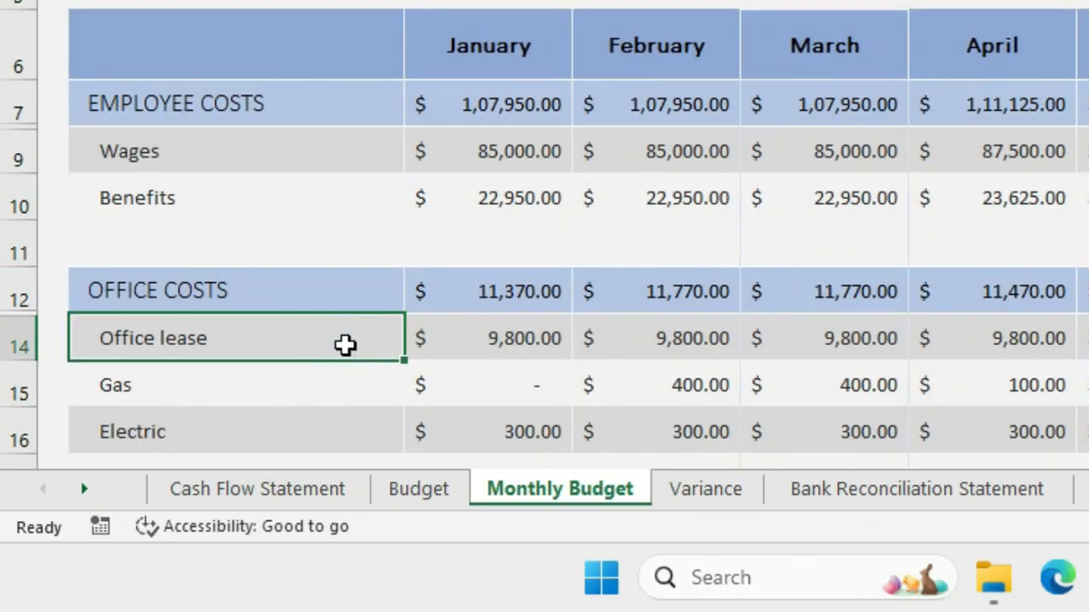
key(Right)
key(Right)
key(Right)
key(Right)
key(Right)
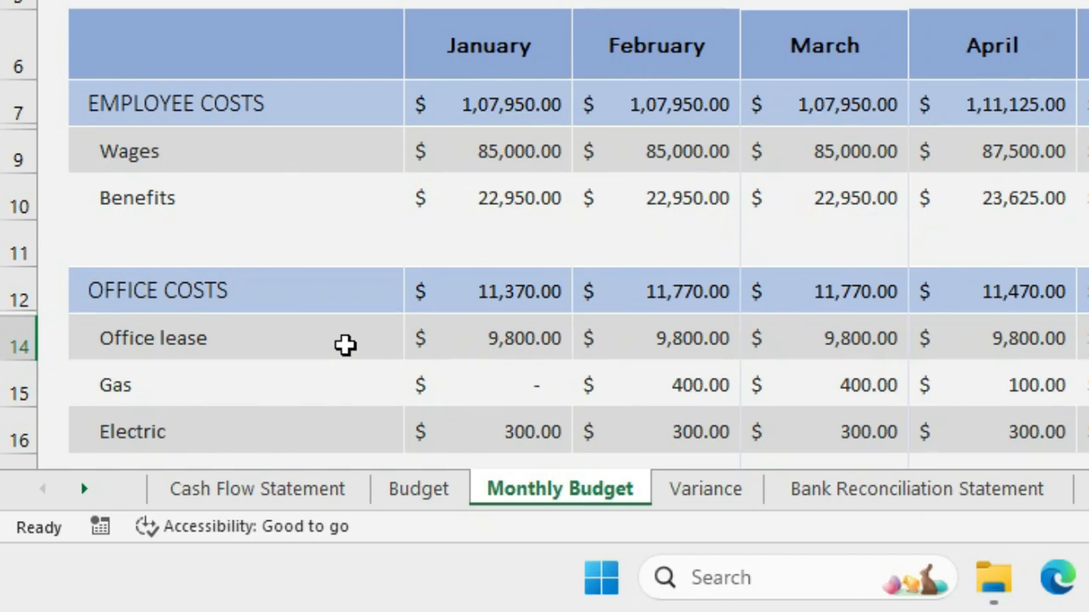
scroll(201, 260, up, 1)
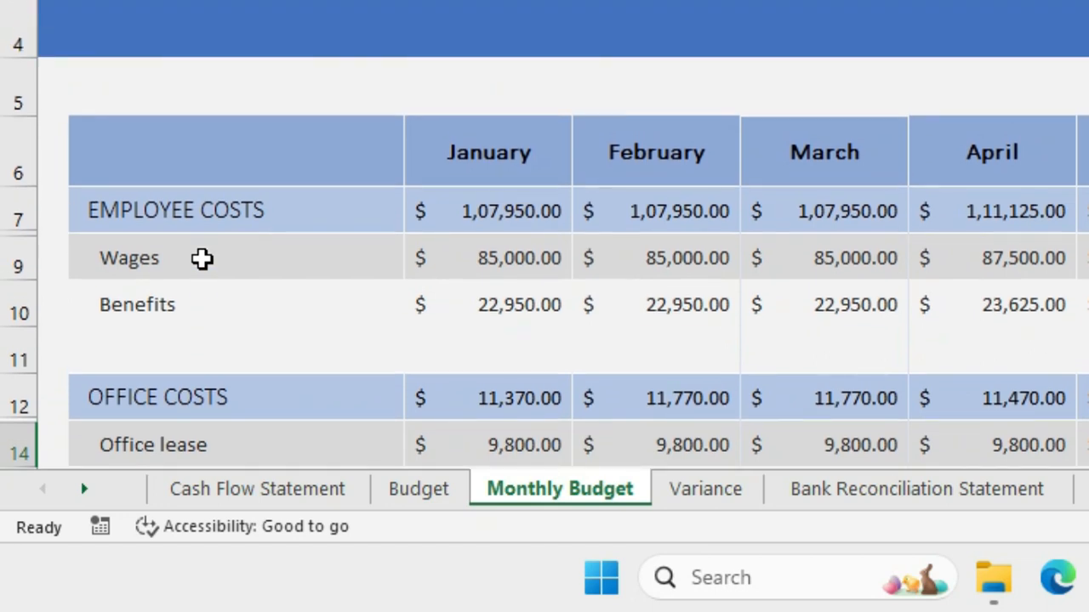
Step: Examine the planned Wages row from January through December to its Total column on the Monthly Budget sheet
click(483, 264)
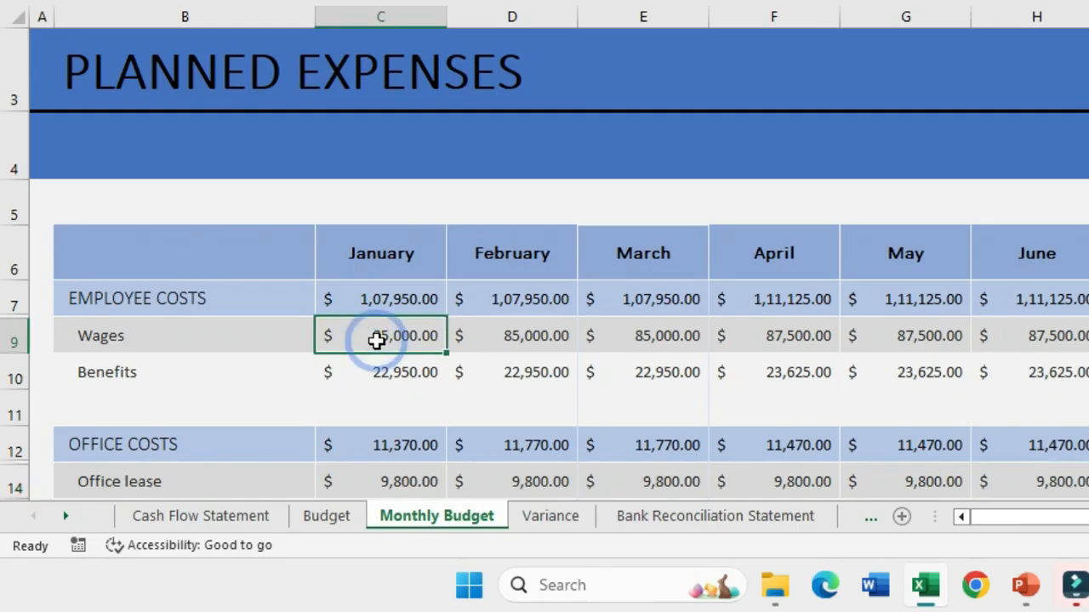
scroll(377, 341, right, 2)
scroll(377, 340, right, 6)
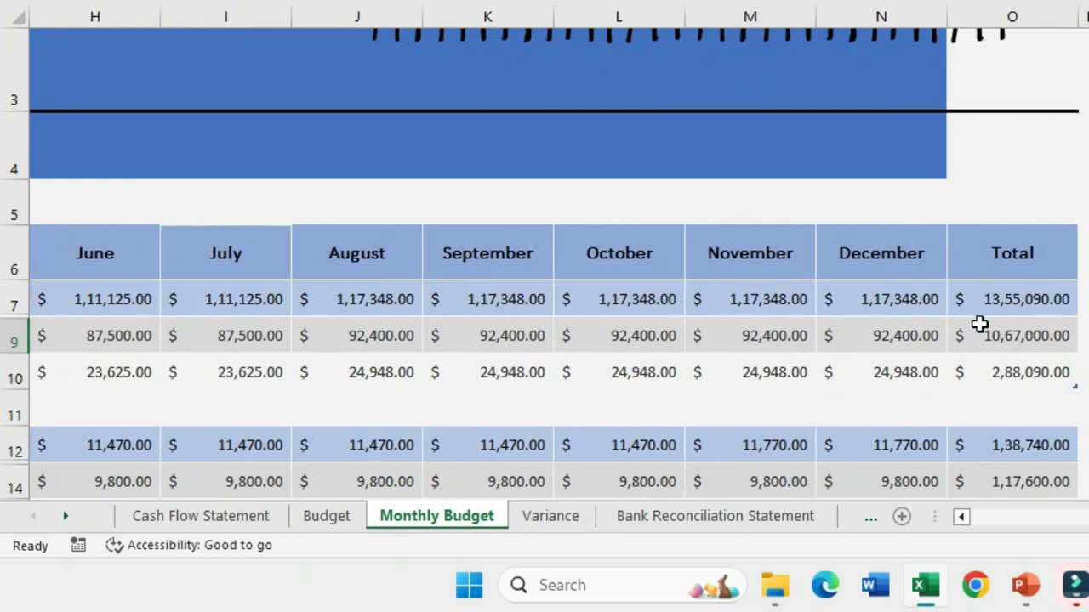
click(996, 342)
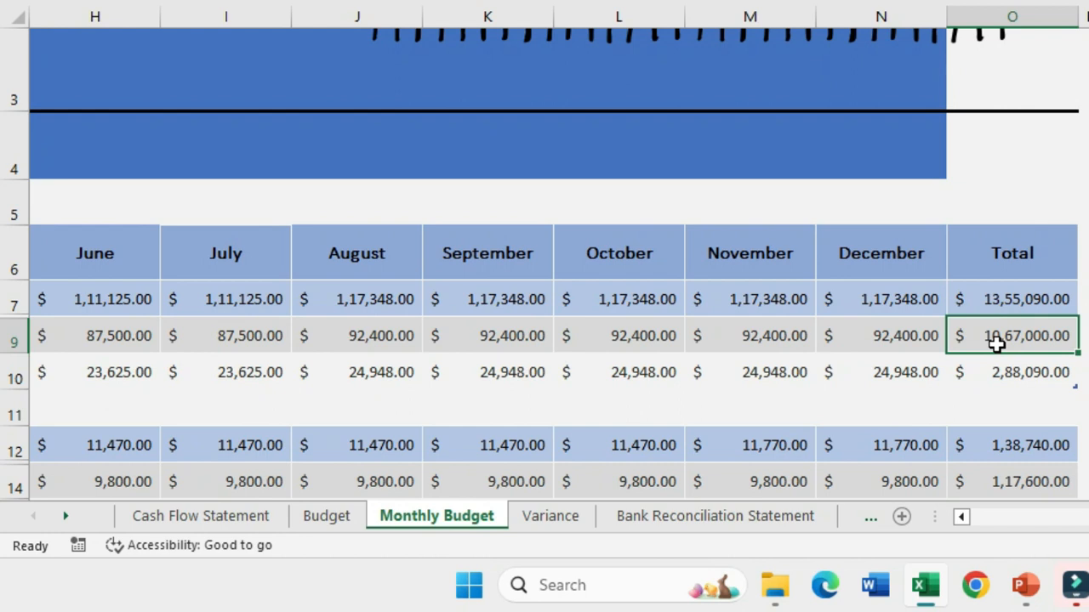
scroll(290, 326, left, 2)
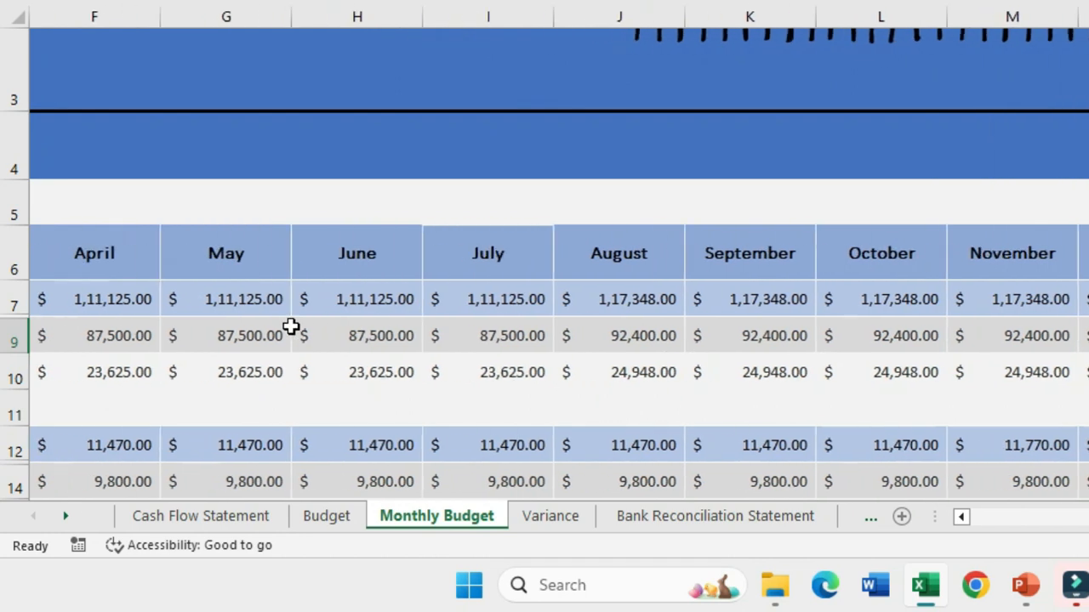
scroll(118, 361, left, 1)
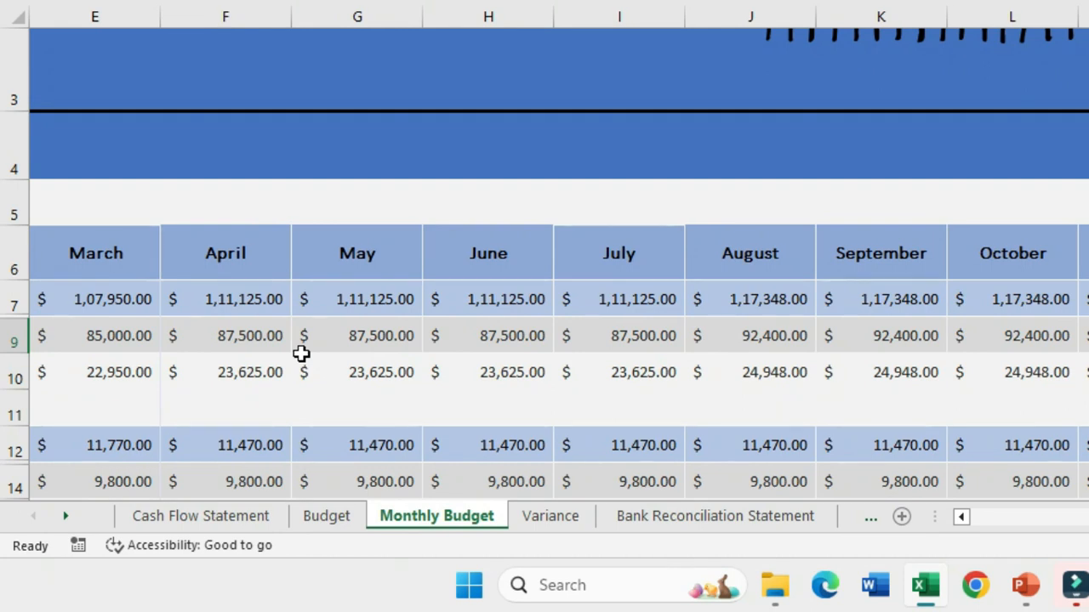
Step: Switch to the PowerPoint presentation and select the Variance Analysis and Budgeting topics in turn to point them out, clearing each selection
key(alt+Tab)
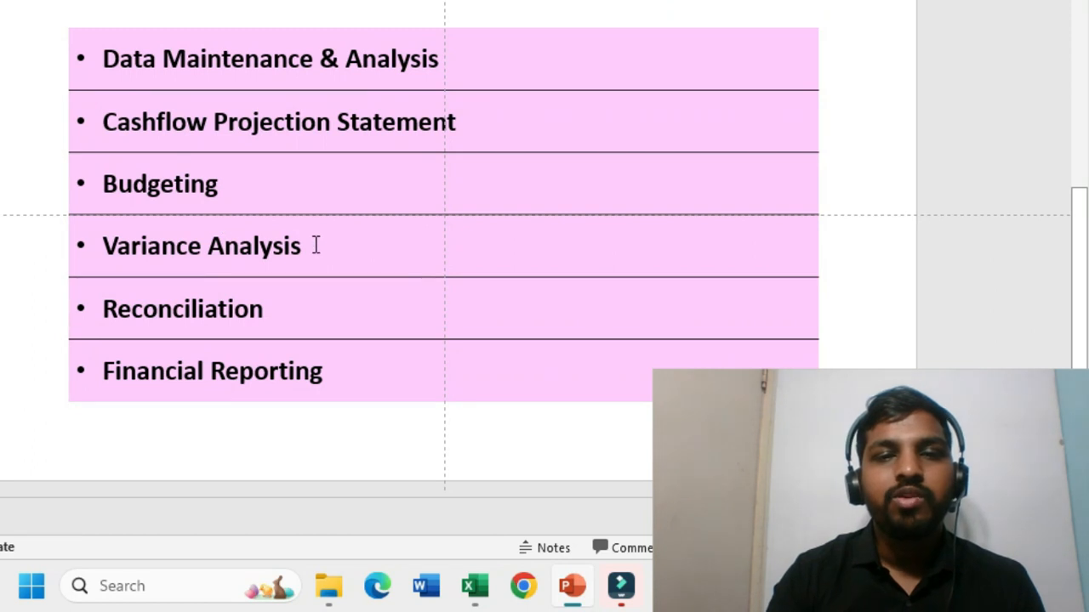
triple_click(315, 246)
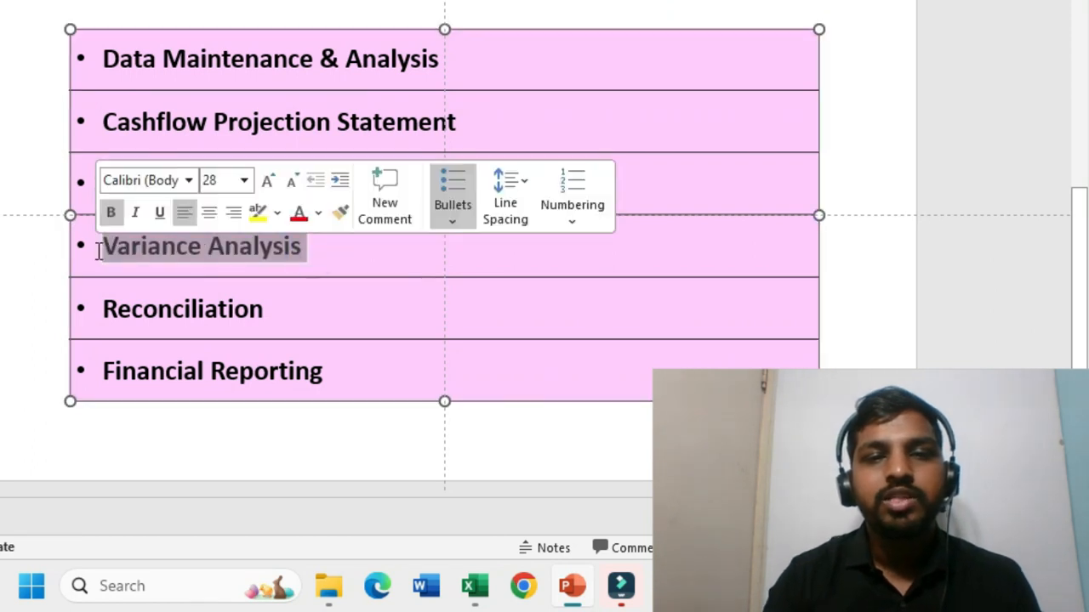
click(341, 253)
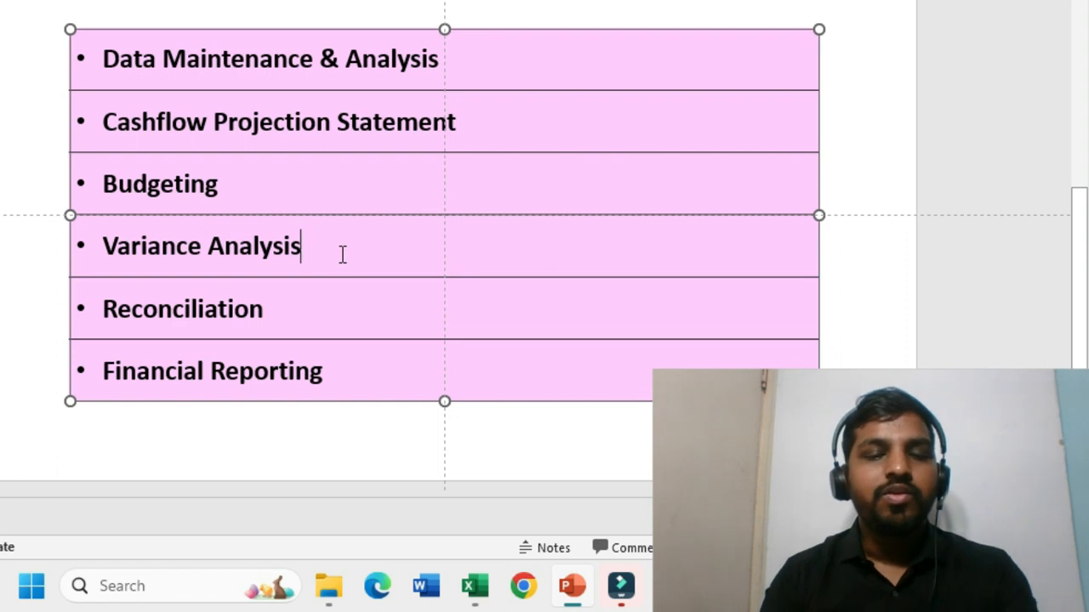
triple_click(245, 194)
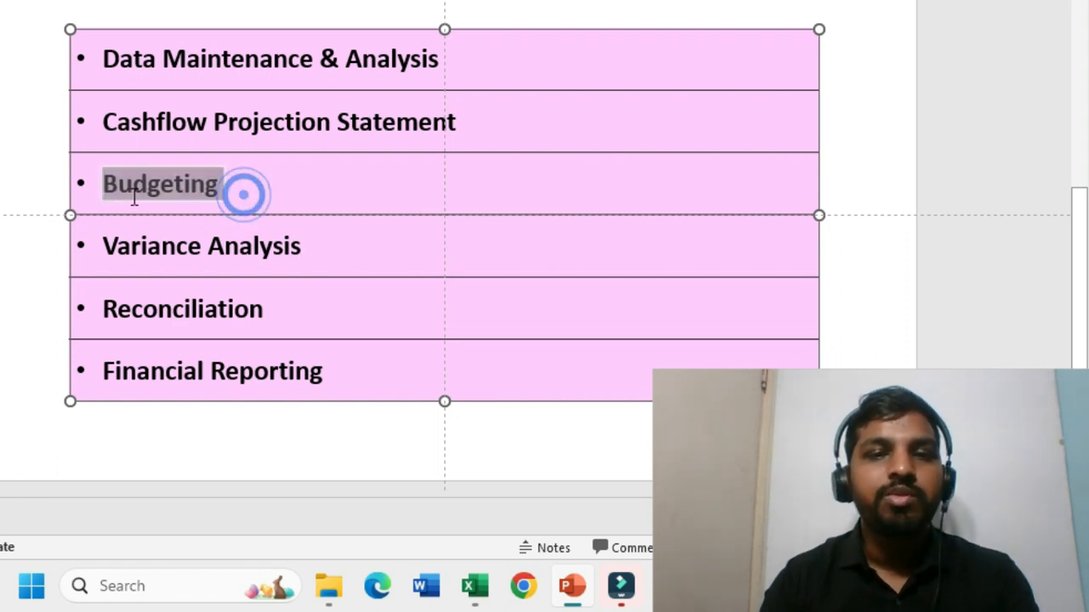
click(349, 256)
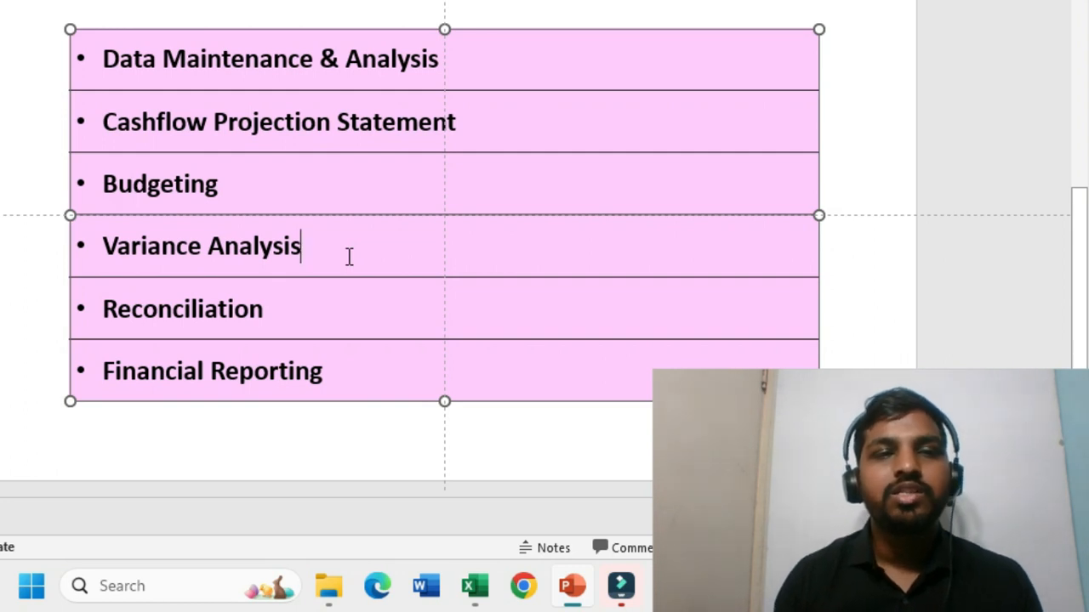
click(349, 256)
Step: Switch back to the Formats workbook in Excel, open the Variance sheet and examine the monthly employee and office cost variances
key(alt+Tab)
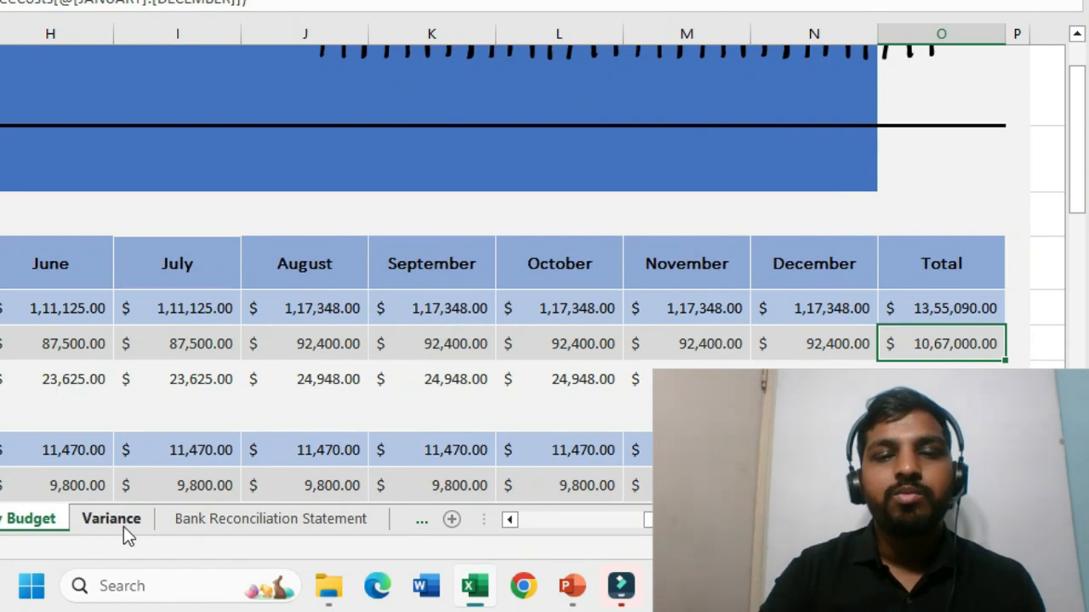
click(124, 527)
click(364, 348)
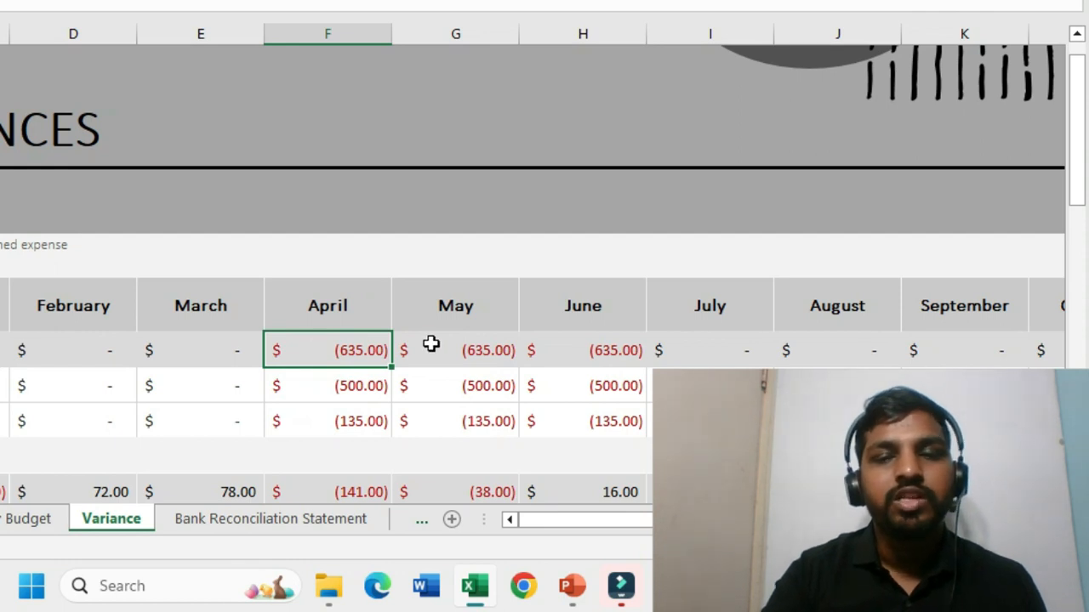
scroll(432, 343, down, 3)
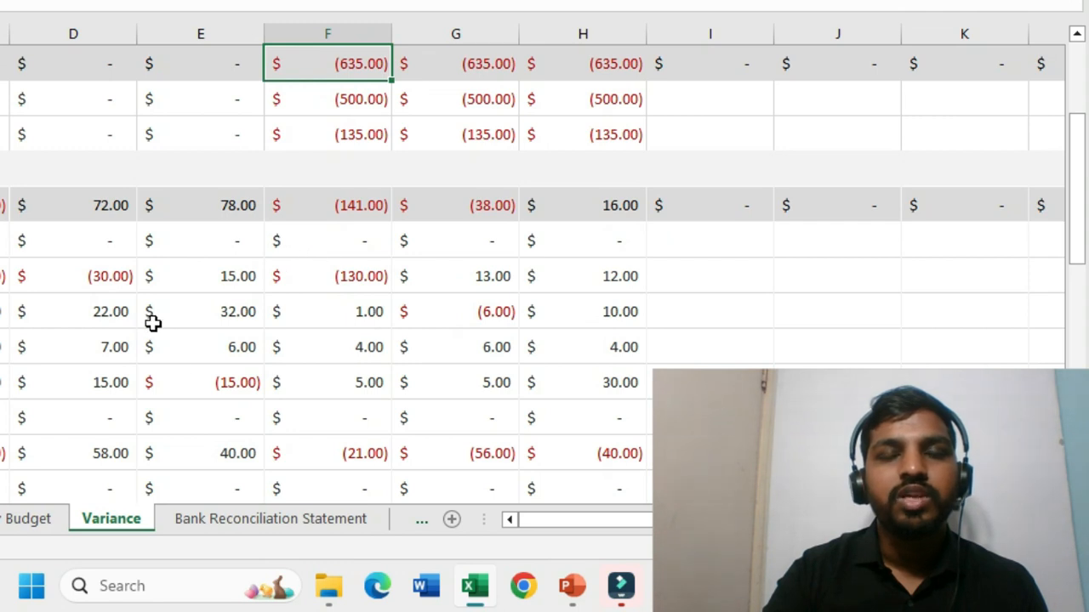
scroll(152, 321, up, 3)
Step: Compare the negative April variances for employee costs and wages with the March office cost variances on the Variance sheet
click(330, 183)
click(328, 162)
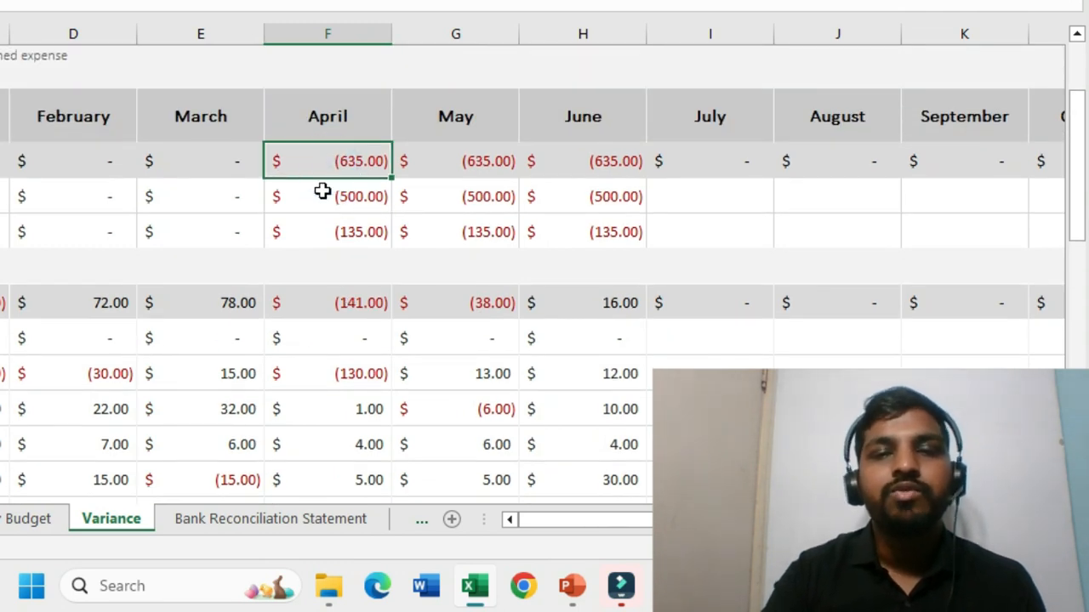
click(323, 193)
click(198, 387)
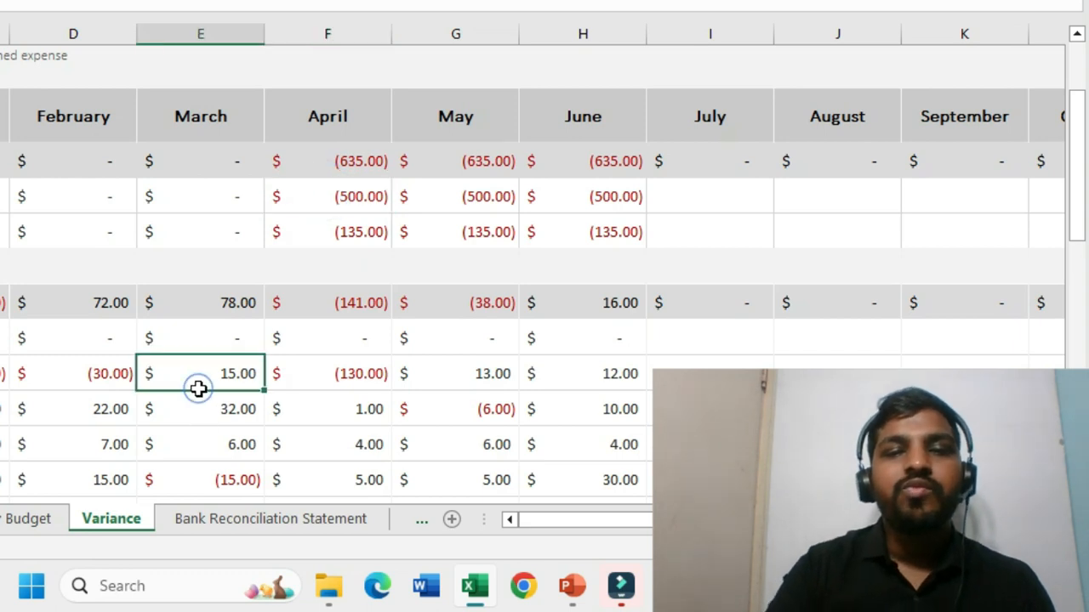
scroll(198, 389, down, 1)
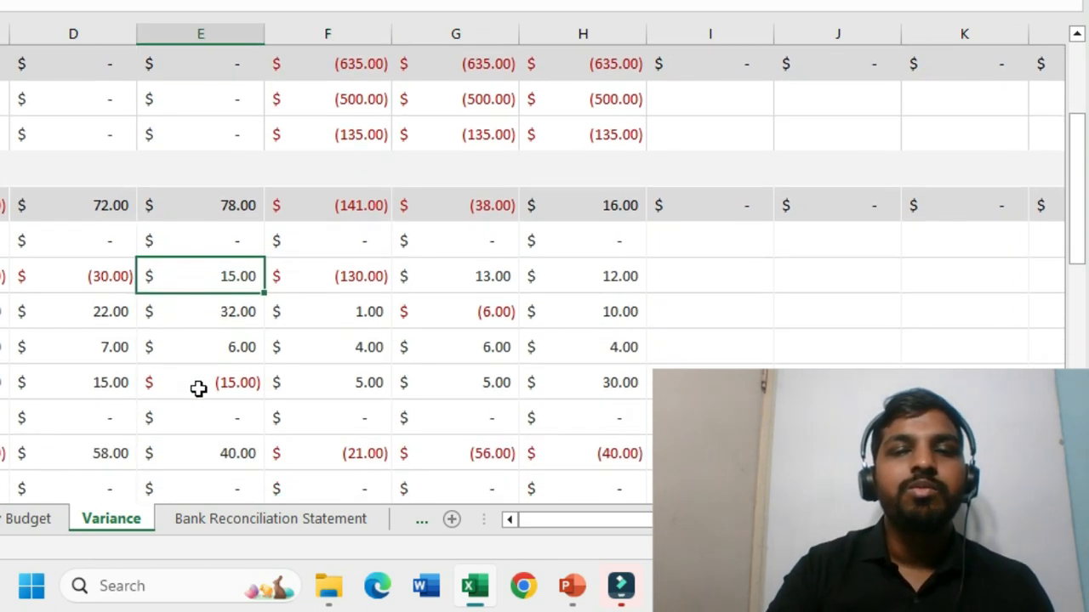
click(194, 357)
scroll(195, 357, up, 2)
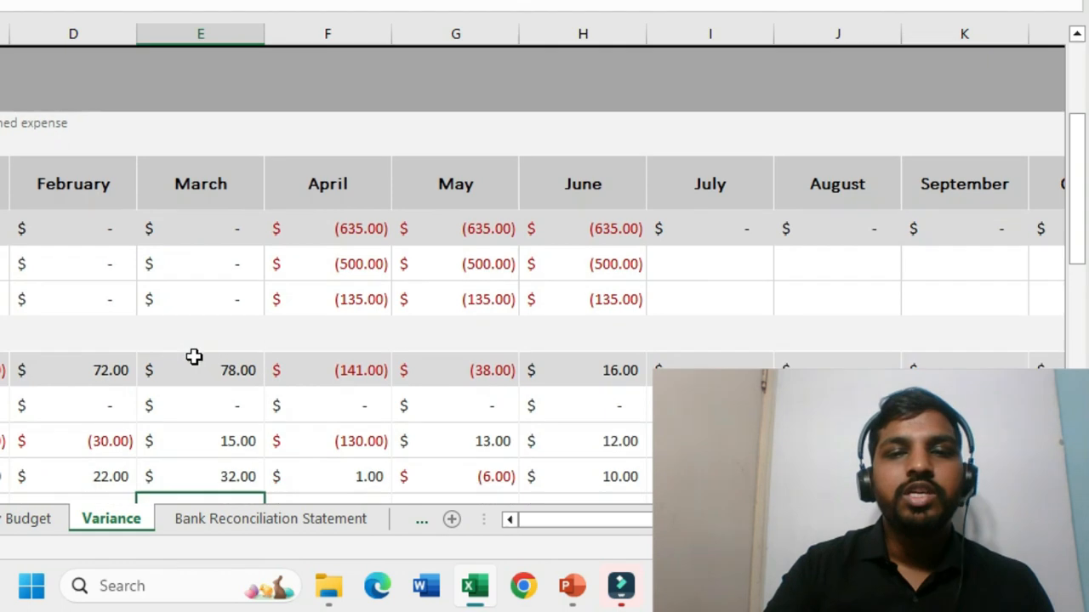
click(304, 231)
click(304, 272)
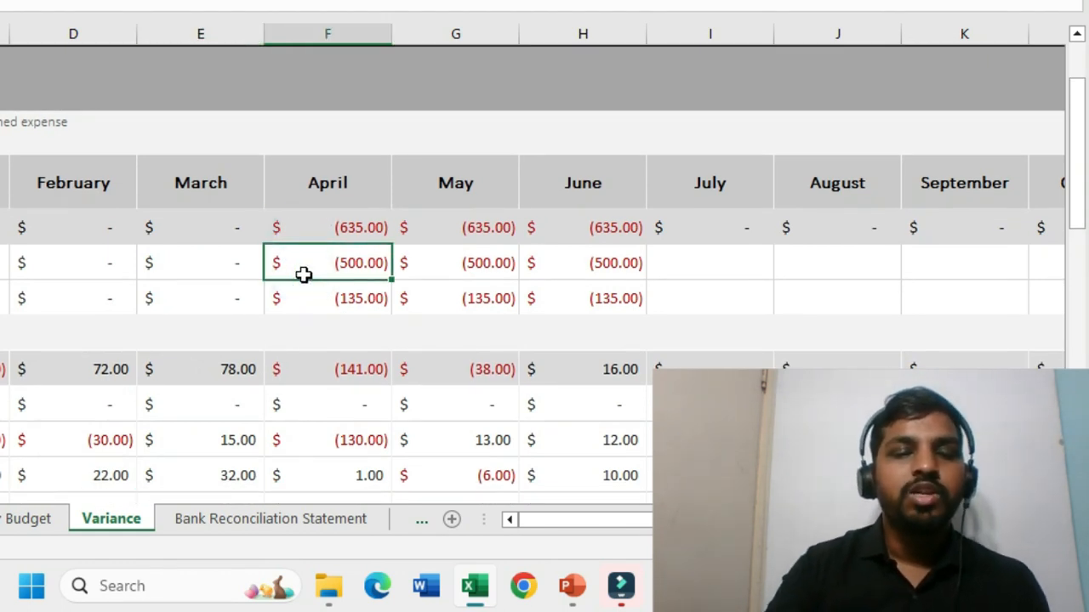
Step: Point out the Reconciliation topic in the PowerPoint presentation, and open the Bank Reconciliation Statement sheet in the Excel workbook
key(alt+Tab)
click(289, 316)
double_click(289, 311)
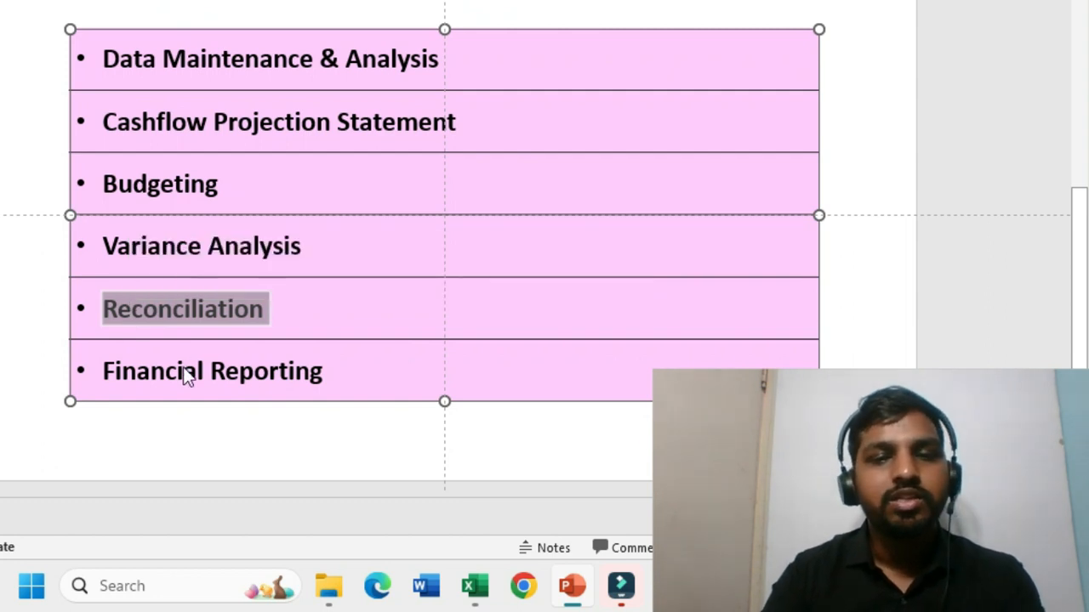
key(alt+Tab)
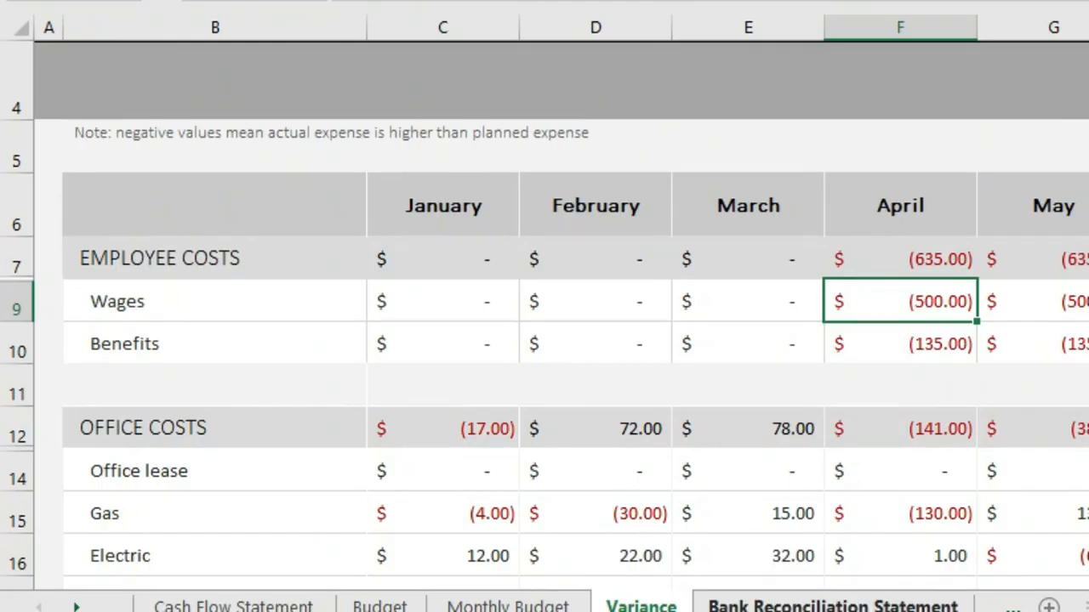
click(770, 604)
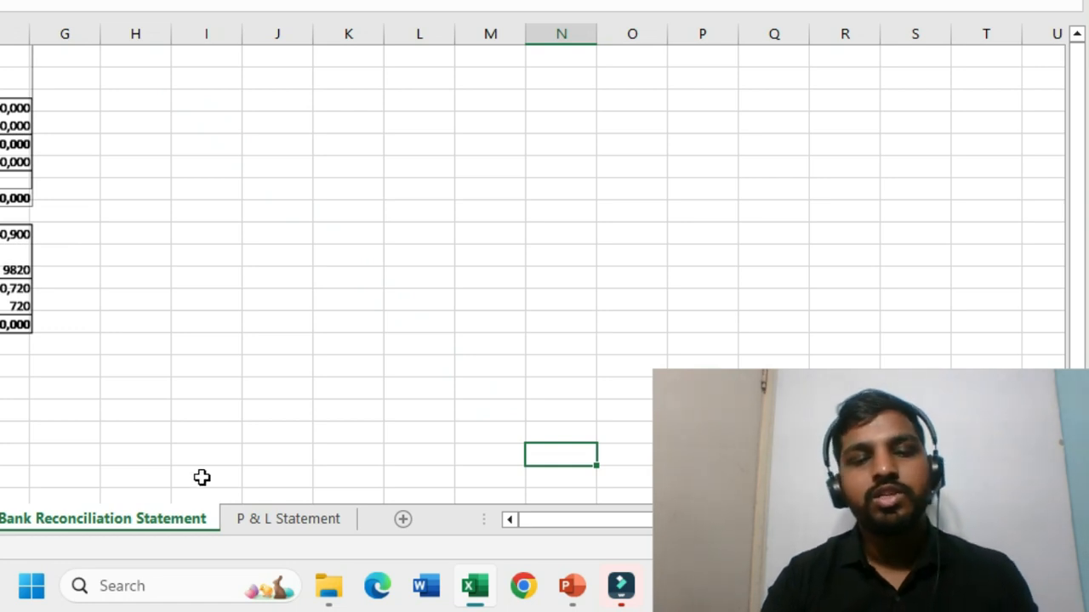
Step: Switch to the PowerPoint presentation and select the Financial Reporting topic to point it out, and clear the selection
key(alt+Tab)
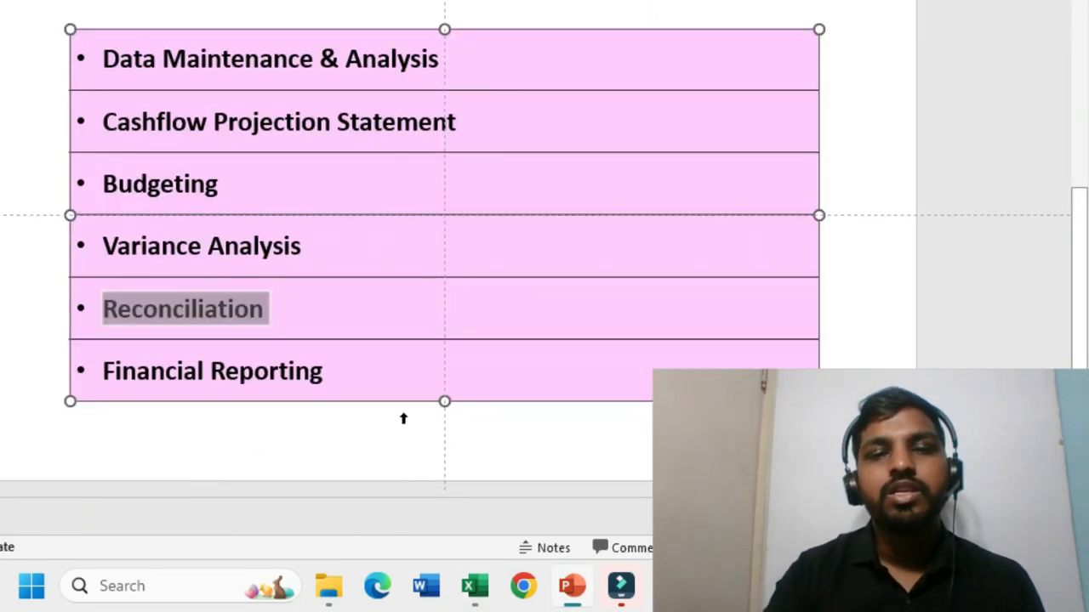
click(347, 372)
drag(347, 372, 112, 394)
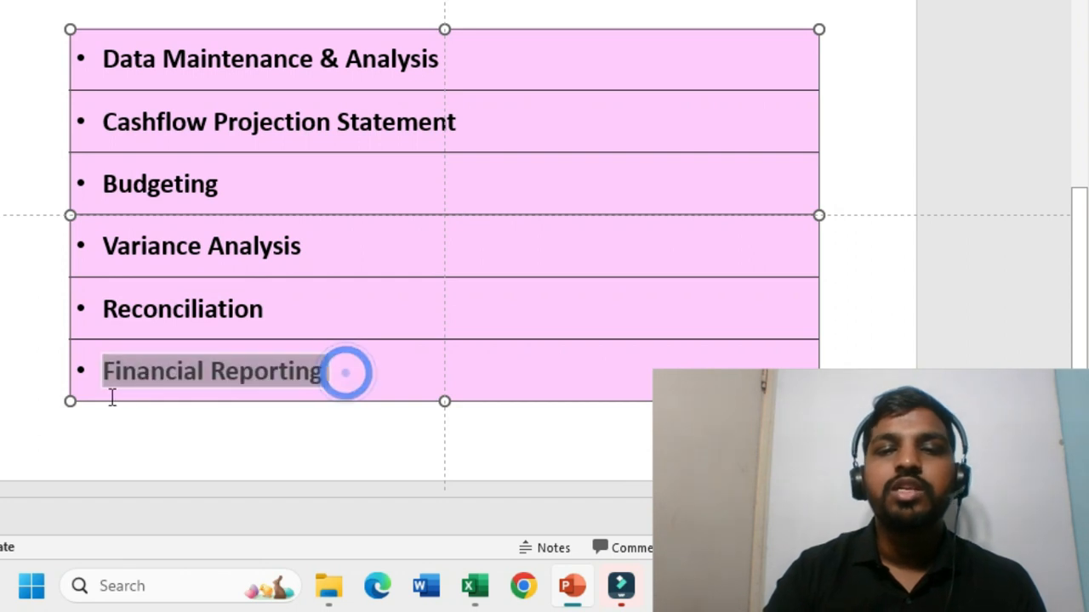
click(92, 330)
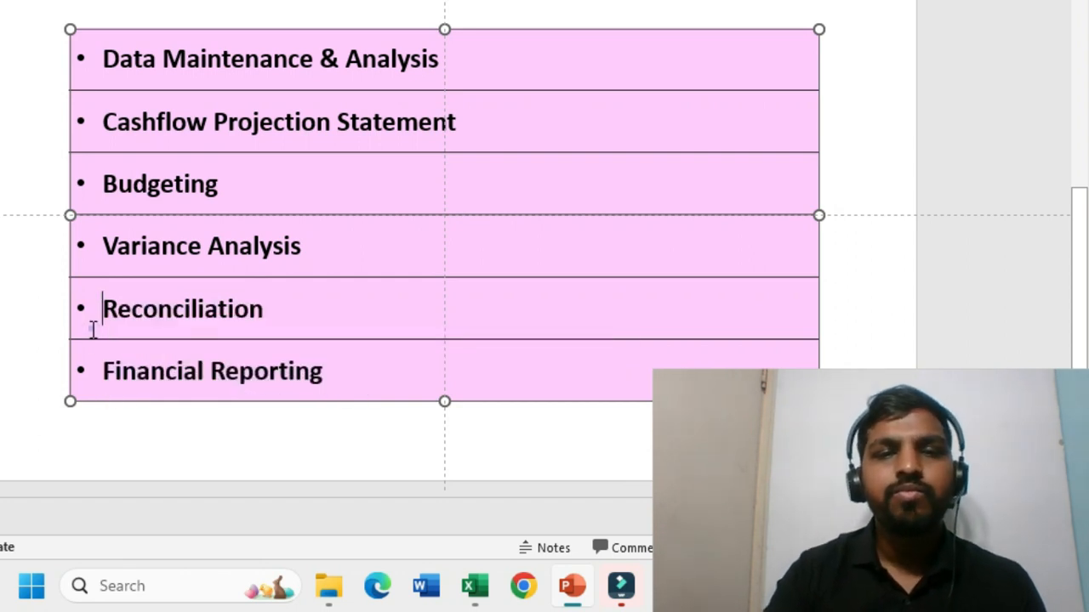
click(324, 372)
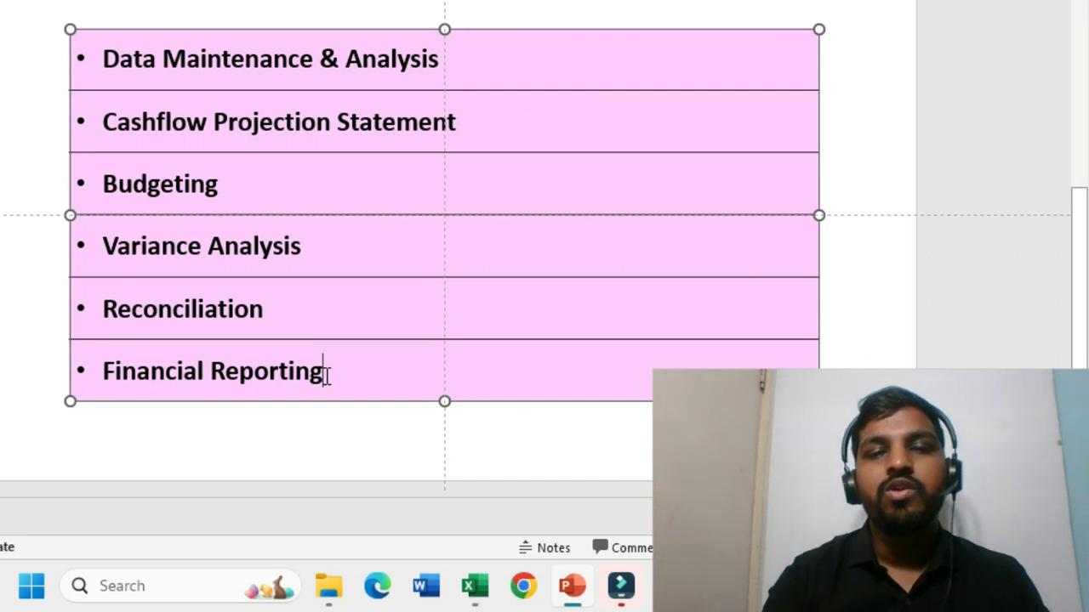
Step: Switch back to the Excel workbook, open the P & L Statement sheet and select its row 1 headings to point them out
key(alt+Tab)
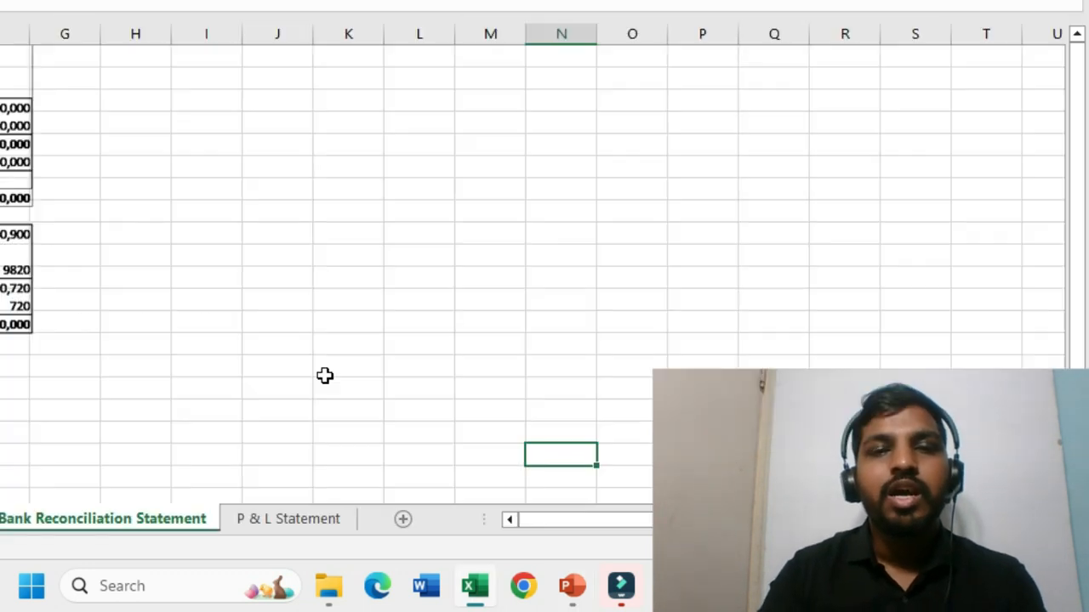
click(319, 516)
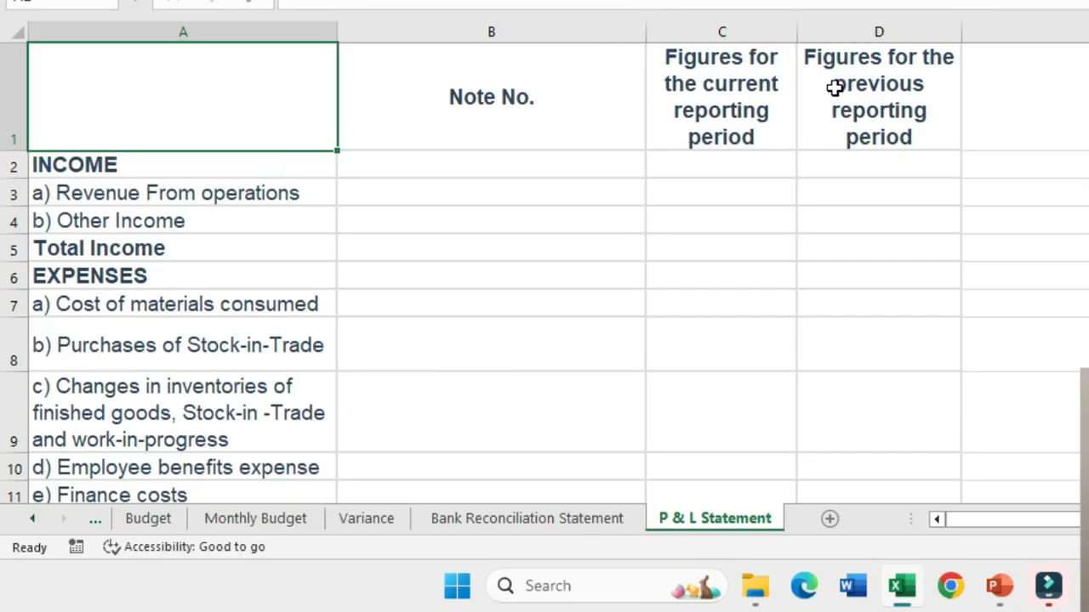
drag(833, 90, 297, 104)
Step: Examine the INCOME and EXPENSES line items in column A of the P & L Statement, including Revenue From operations
click(223, 294)
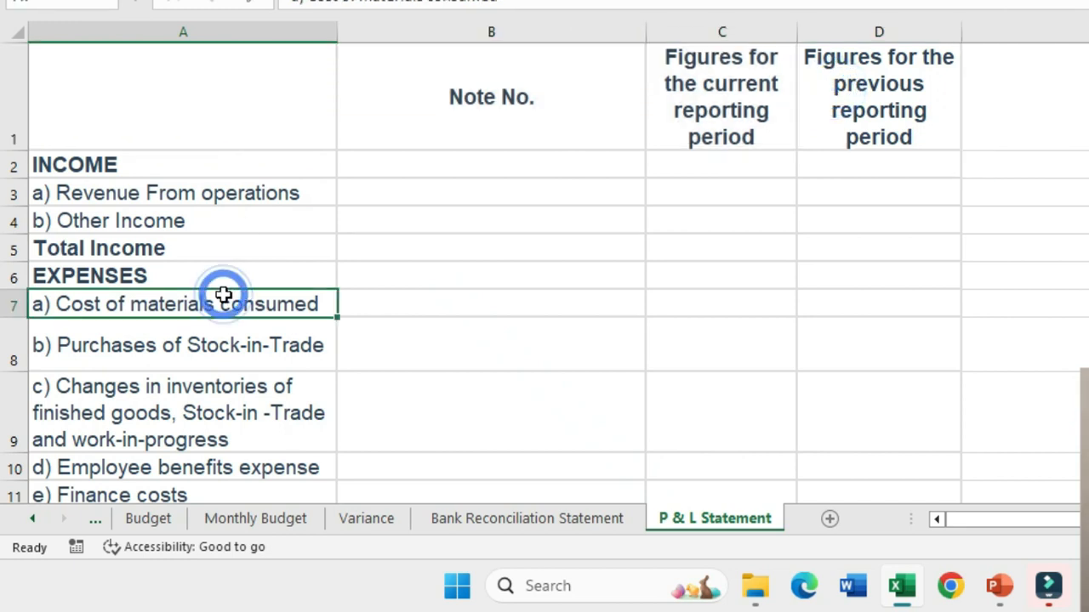
drag(112, 162, 97, 221)
drag(92, 291, 85, 467)
click(349, 267)
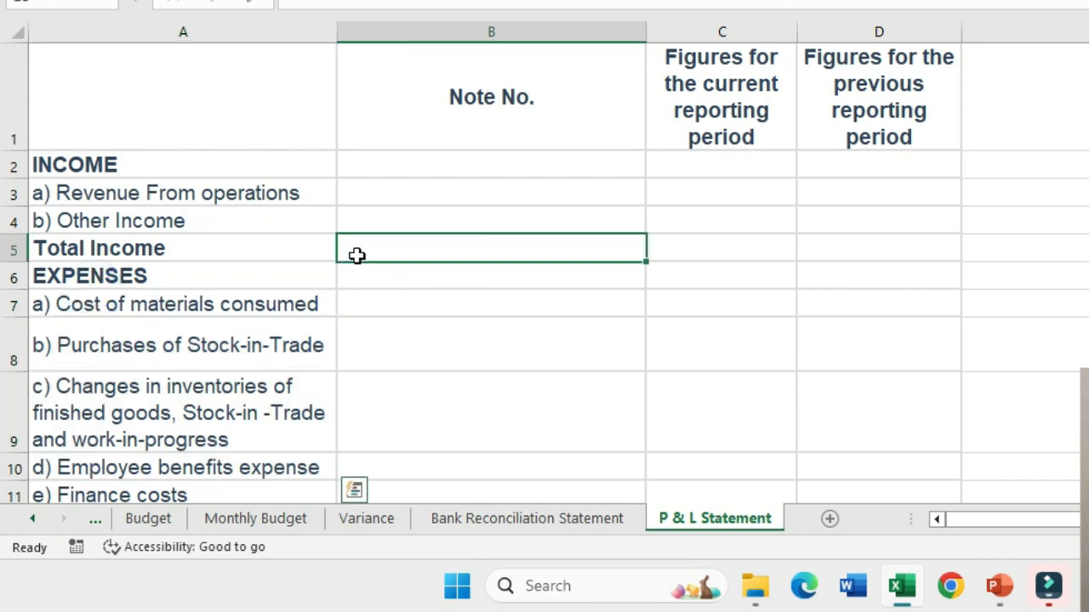
click(179, 172)
click(151, 192)
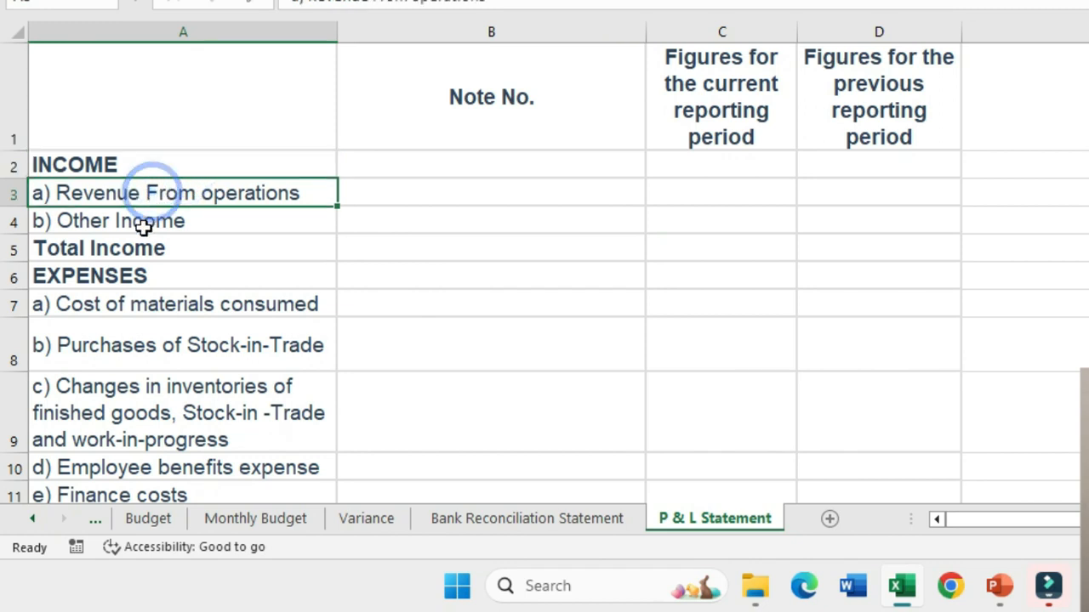
Step: Total the current period's income in C5 of the P & L Statement with a SUM of C3:C4
click(141, 219)
click(372, 256)
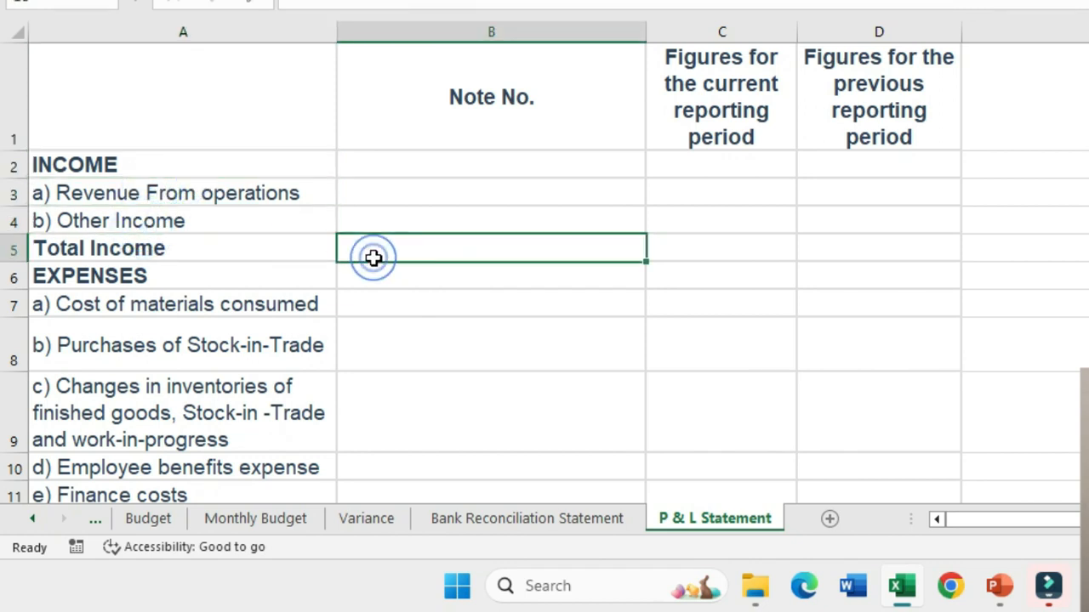
click(676, 243)
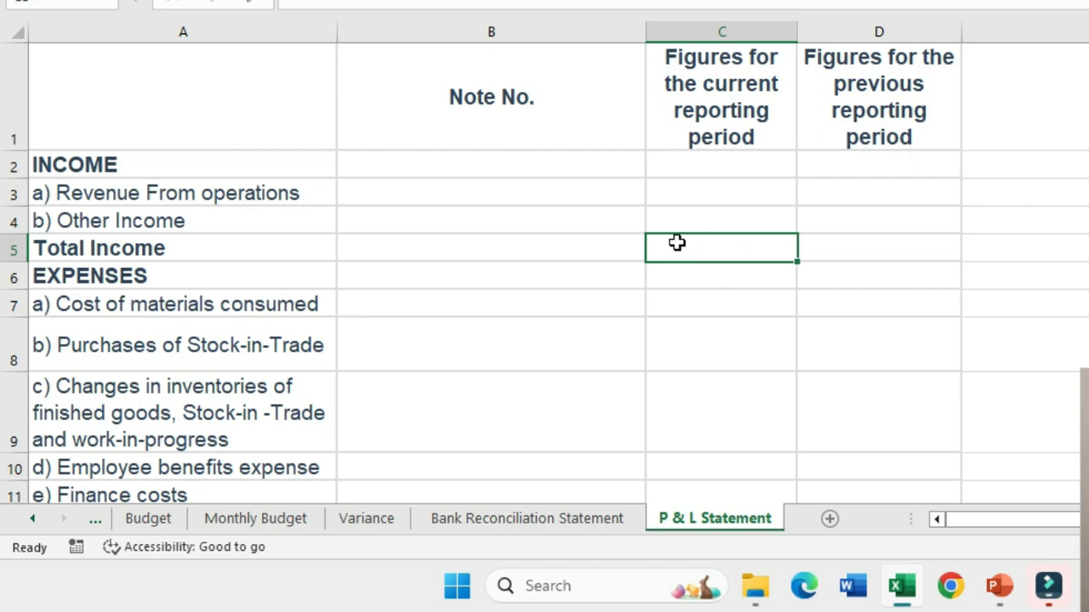
text(=)
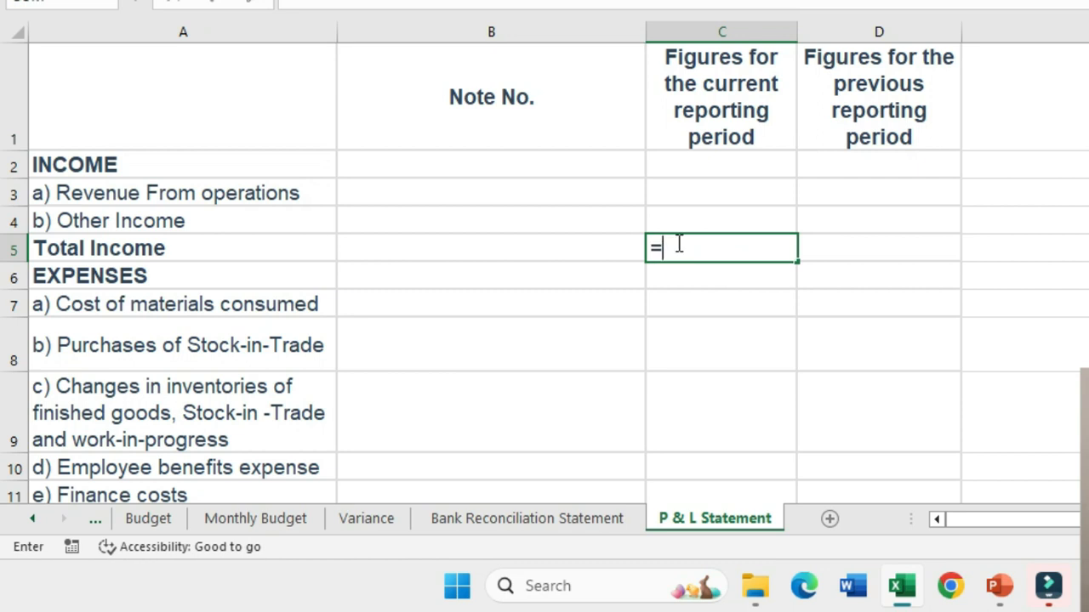
text(sum()
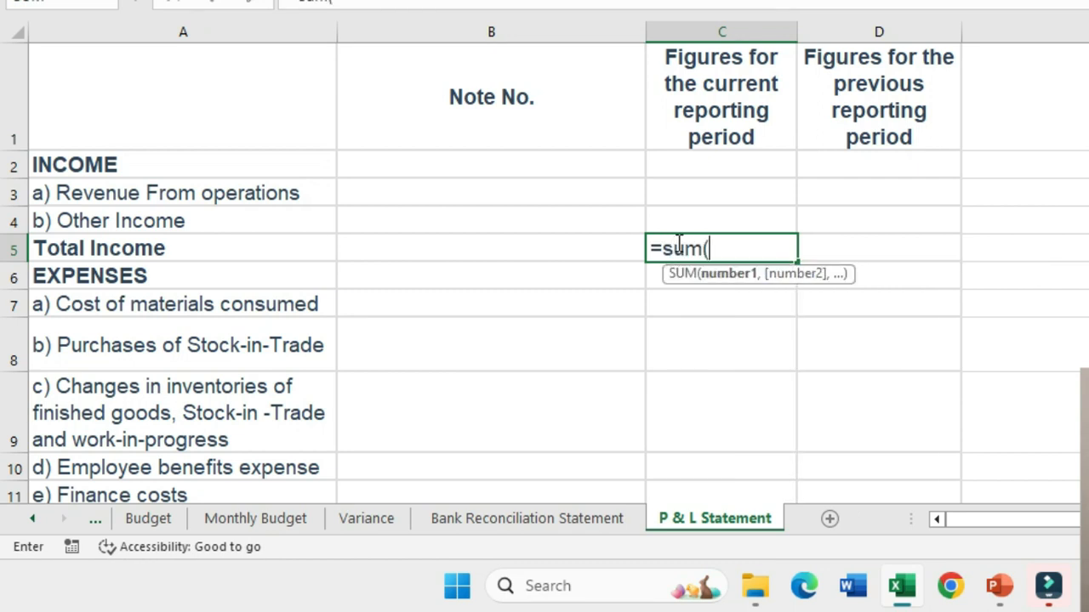
key(Up)
key(shift+Up)
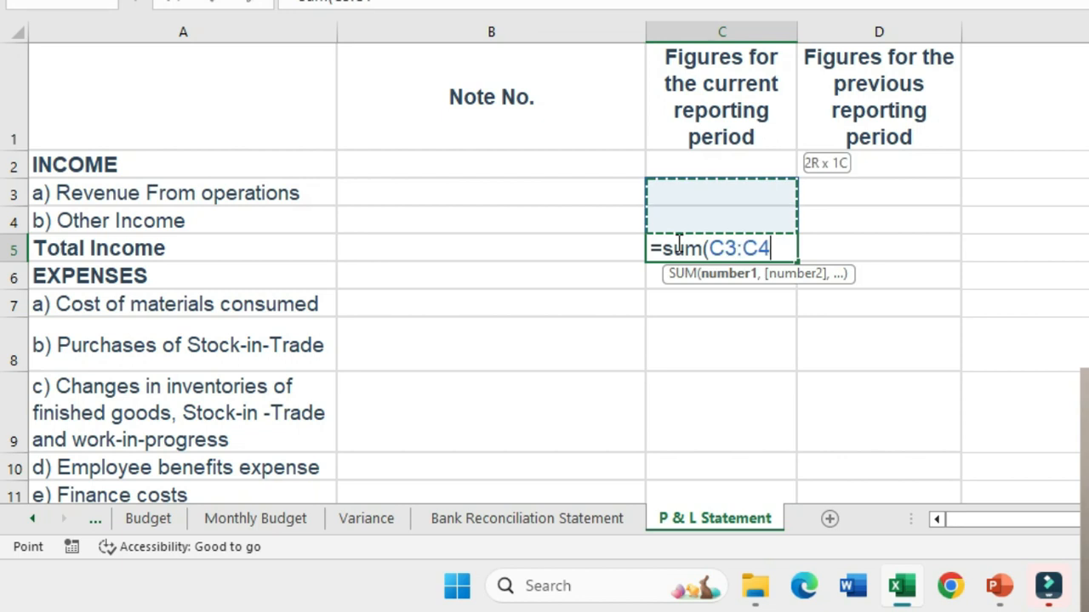
text())
key(Return)
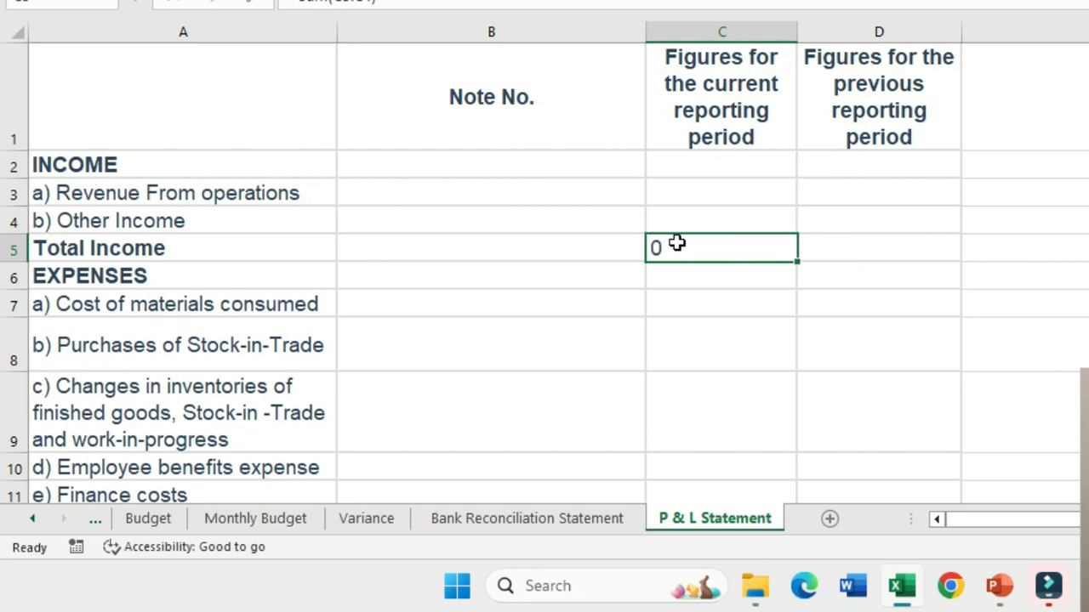
Step: Calculate the previous period's Total Income in D5 by adding D3 and D4
key(Up)
key(Right)
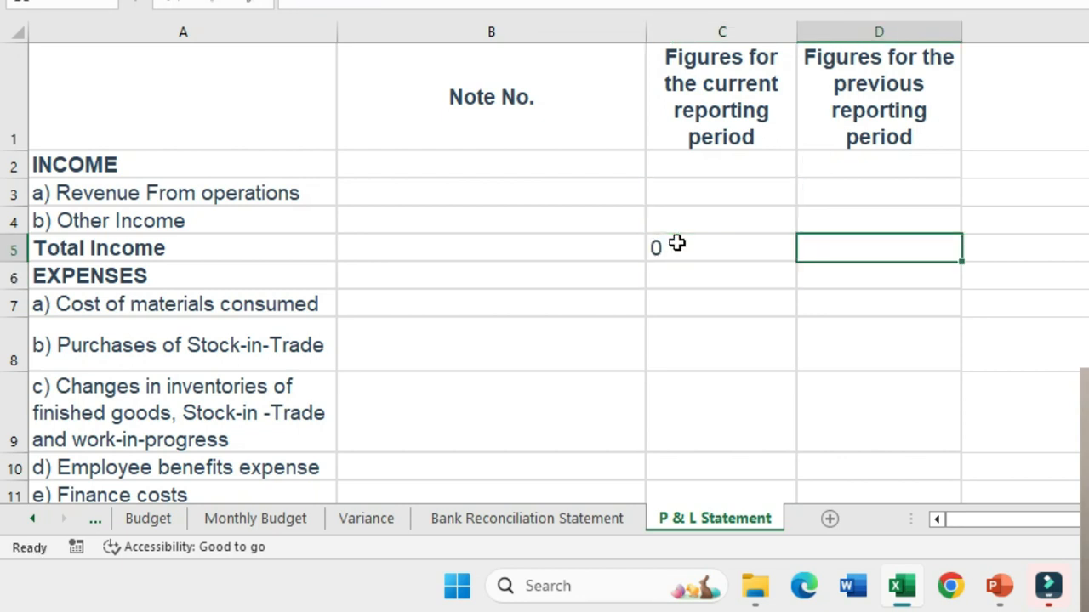
text(=D3)
key(BackSpace)
key(BackSpace)
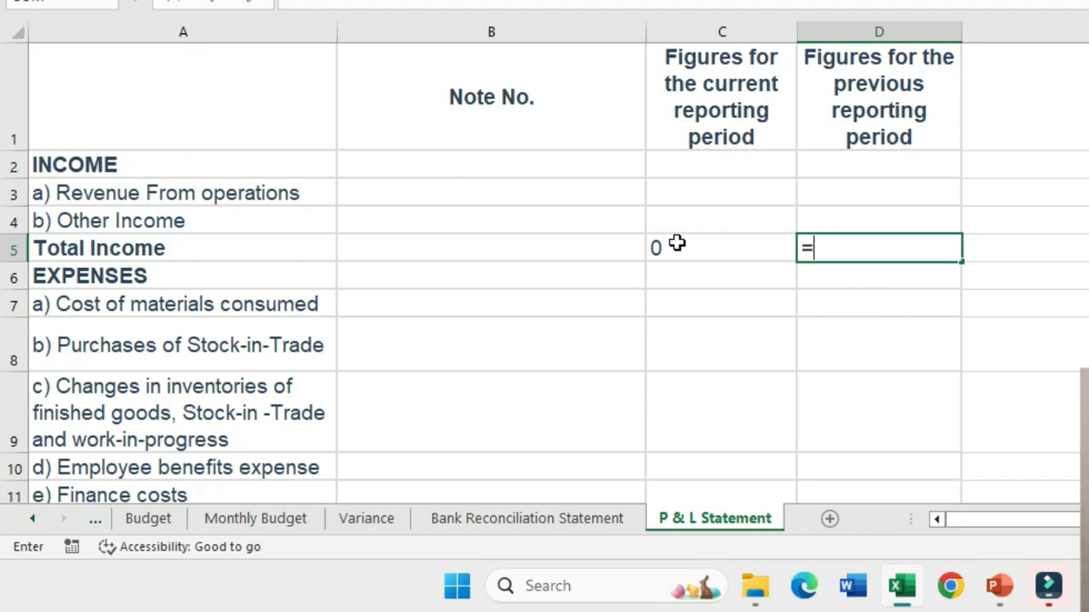
key(Up)
key(Up)
text(+)
key(Up)
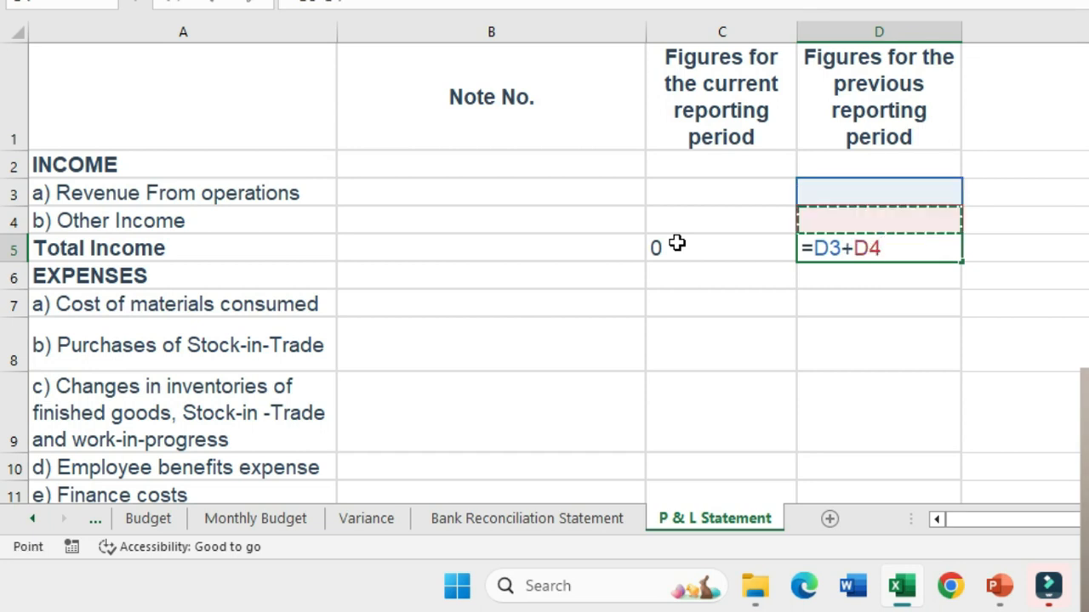
key(Return)
key(Up)
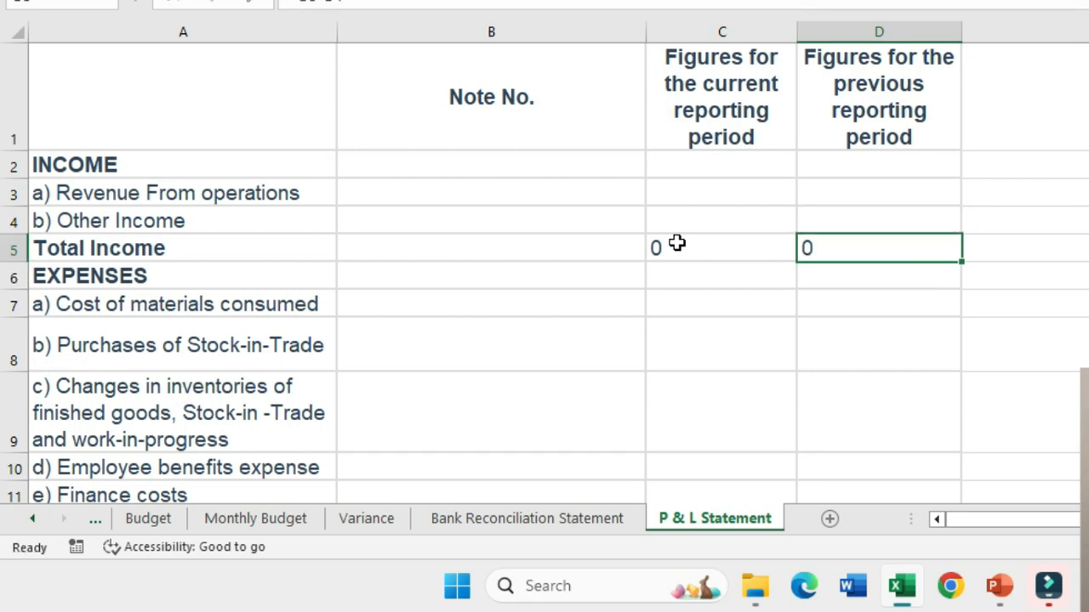
key(Left)
key(Right)
key(Left)
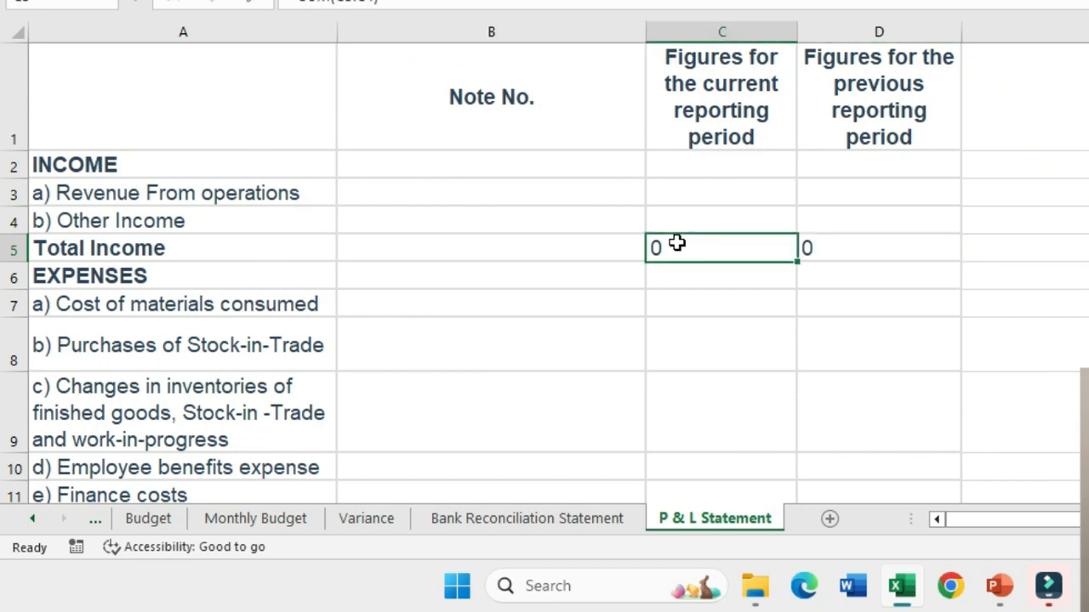
Step: Total the current period's expenses in C14 with a SUM of C7:C13
key(Down)
key(Down)
key(Down)
key(Down)
key(Down)
key(Down)
key(Down)
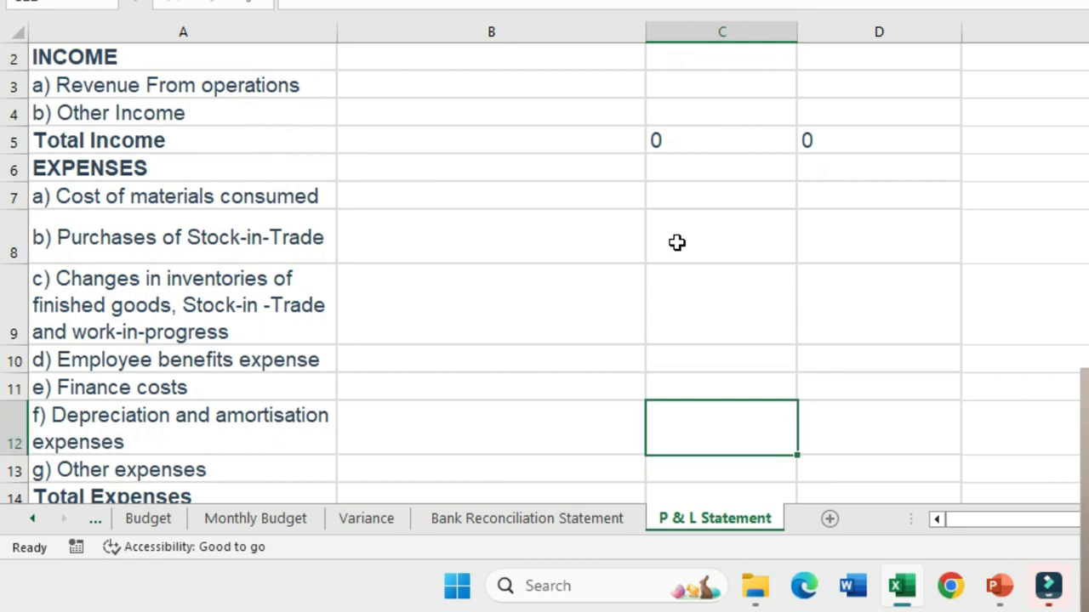
key(Down)
key(Down)
key(Down)
key(Left)
key(Up)
key(Left)
key(Right)
key(Right)
text(+)
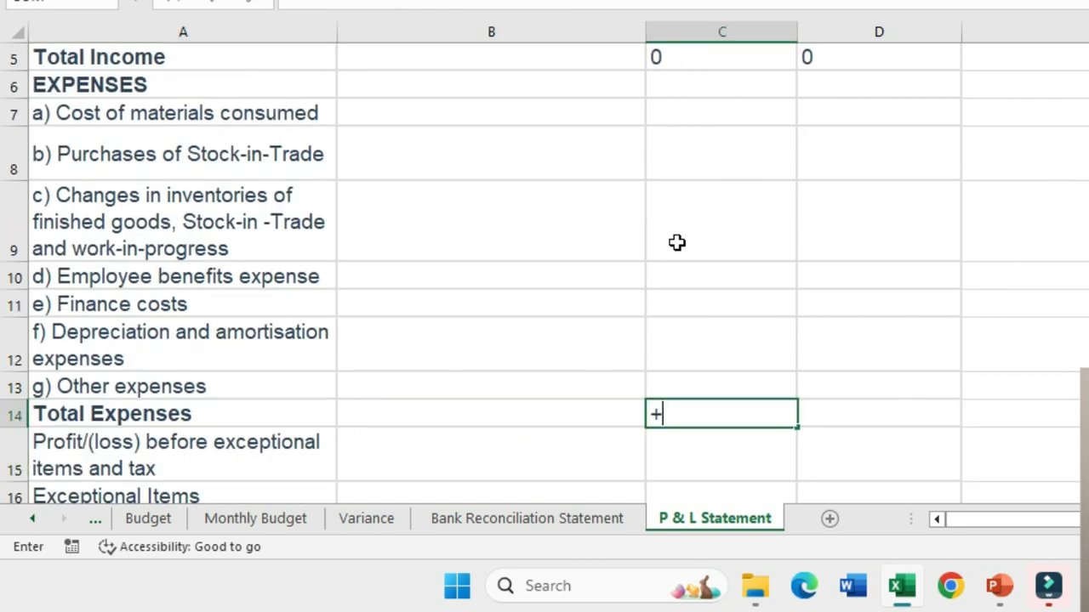
text(sum)
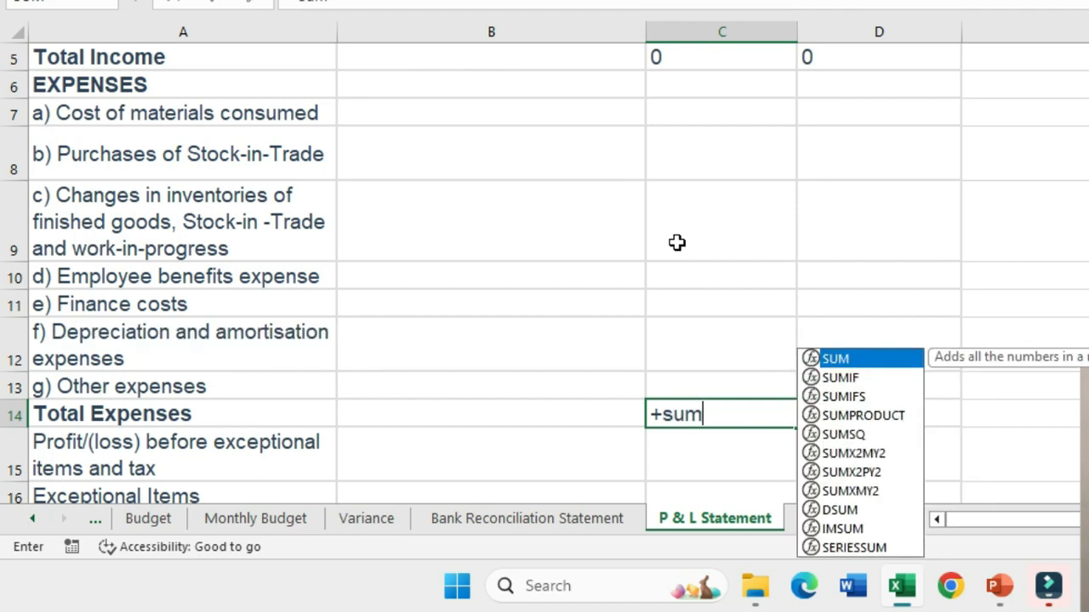
text(()
key(Up)
key(shift+Up)
key(shift+Up)
key(shift+Up)
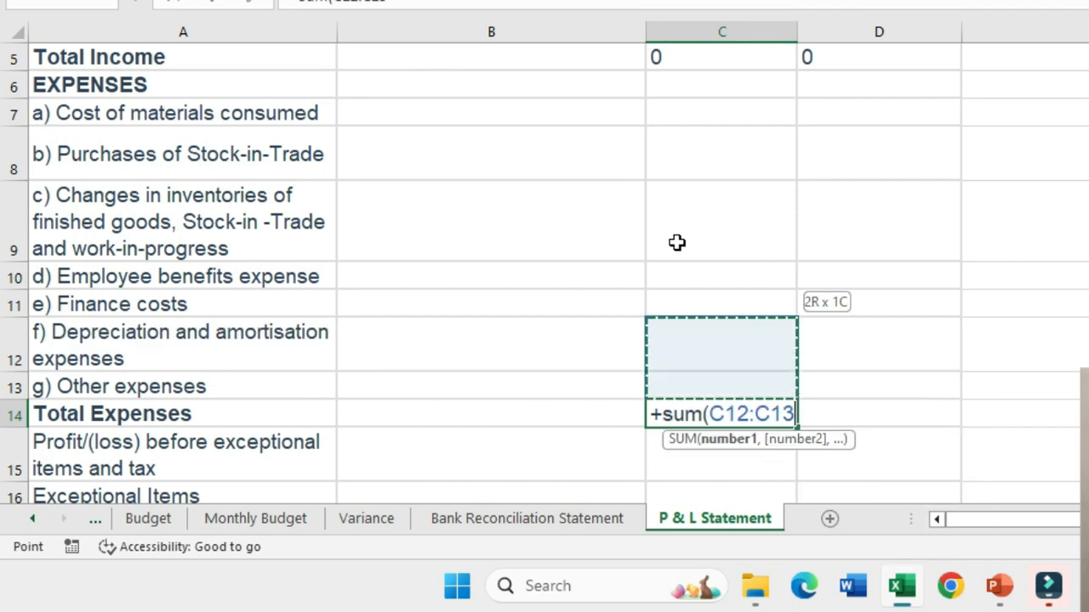
key(shift+Up)
key(shift+Up)
key(shift+Up)
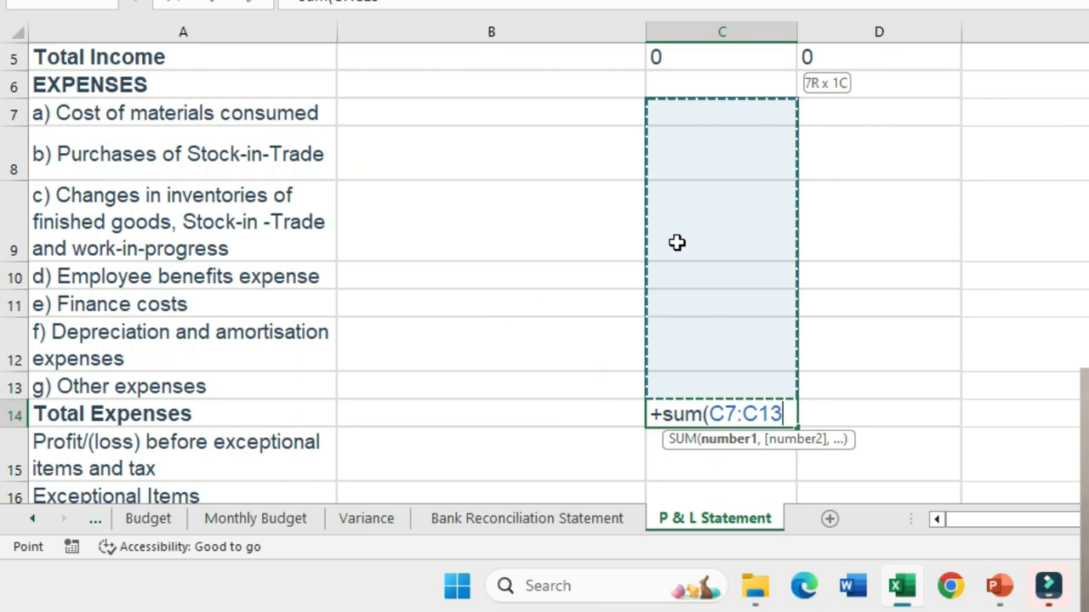
text())
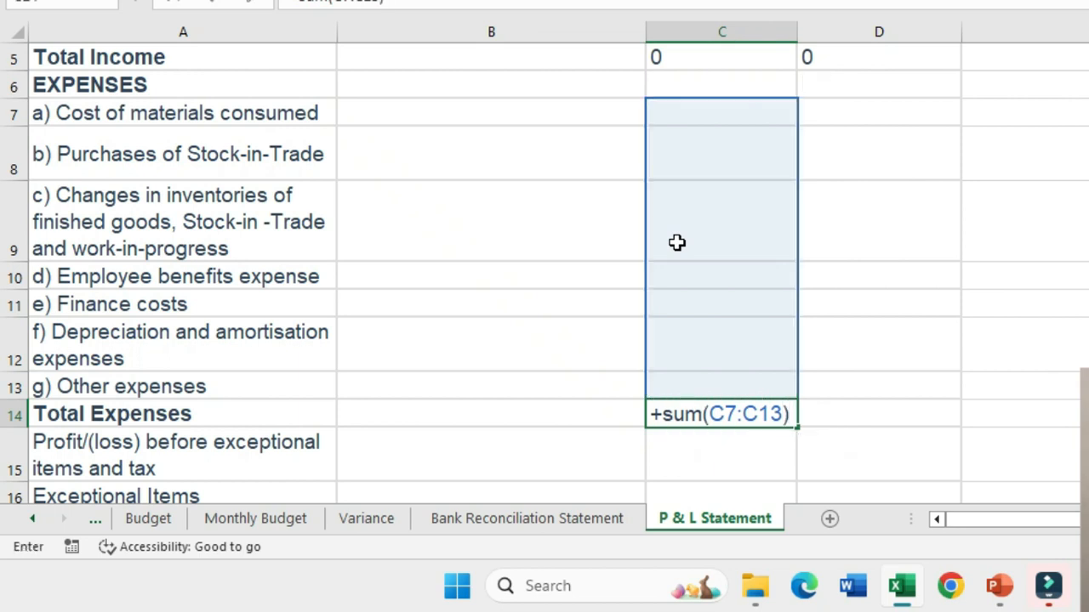
key(Return)
Step: Calculate the current period's Profit/(loss) before exceptional items and tax in C15 as C5 minus C14
key(Left)
key(Left)
key(Right)
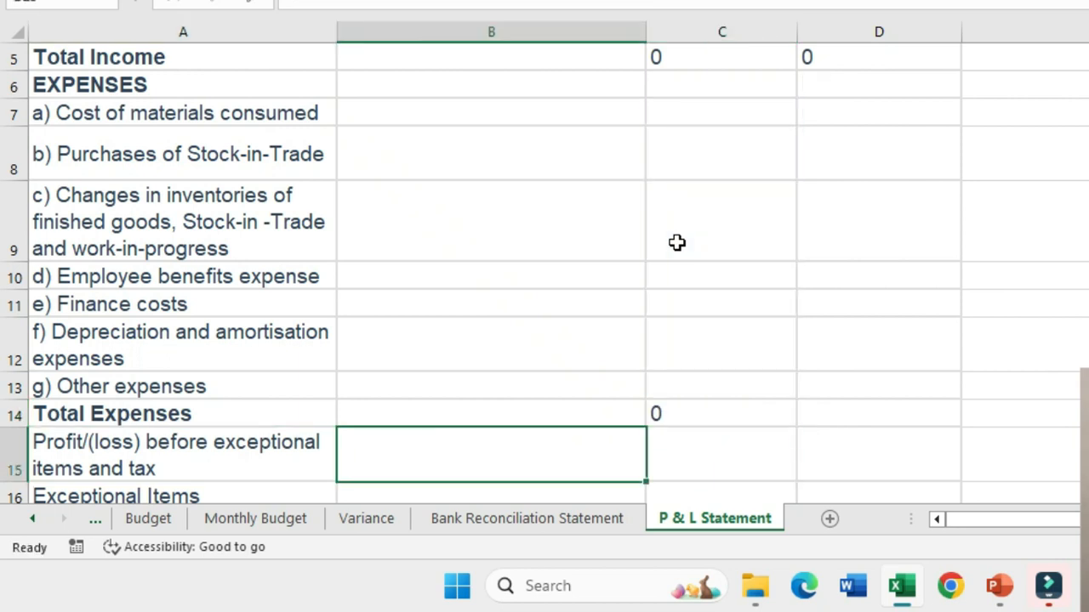
key(Right)
text(+)
key(Up)
key(Up)
key(Up)
key(Up)
key(Up)
key(Up)
key(Up)
key(Up)
key(Up)
key(Up)
text(-)
key(Up)
key(Return)
key(Up)
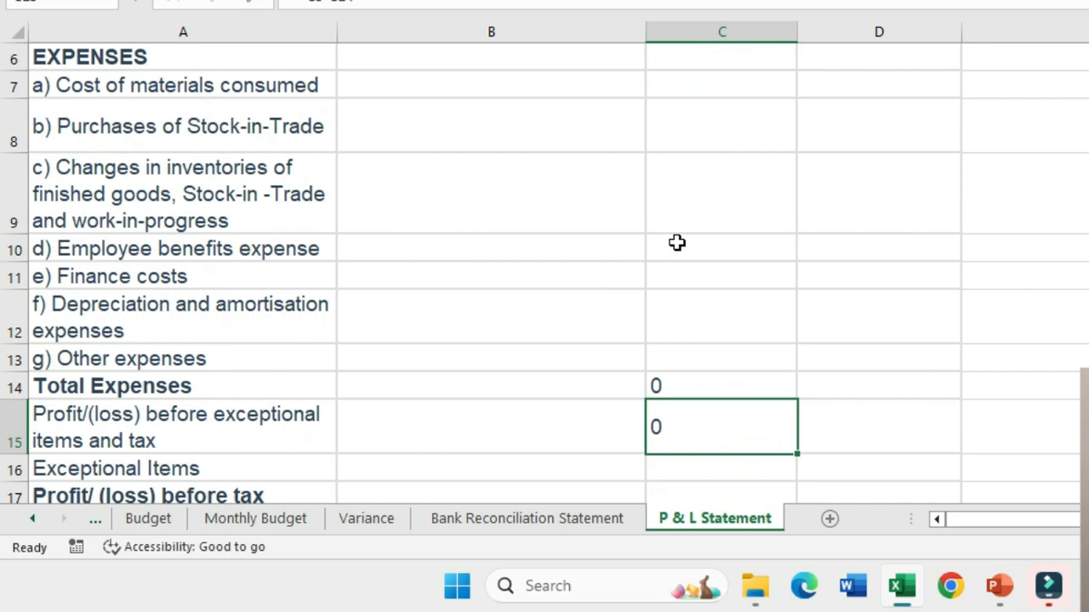
key(Left)
key(Left)
key(Right)
key(Right)
Step: Enter the sample amounts 200 in F2 and 300 in F3, beside the statement table
key(ctrl+Up)
key(ctrl+Up)
key(ctrl+Up)
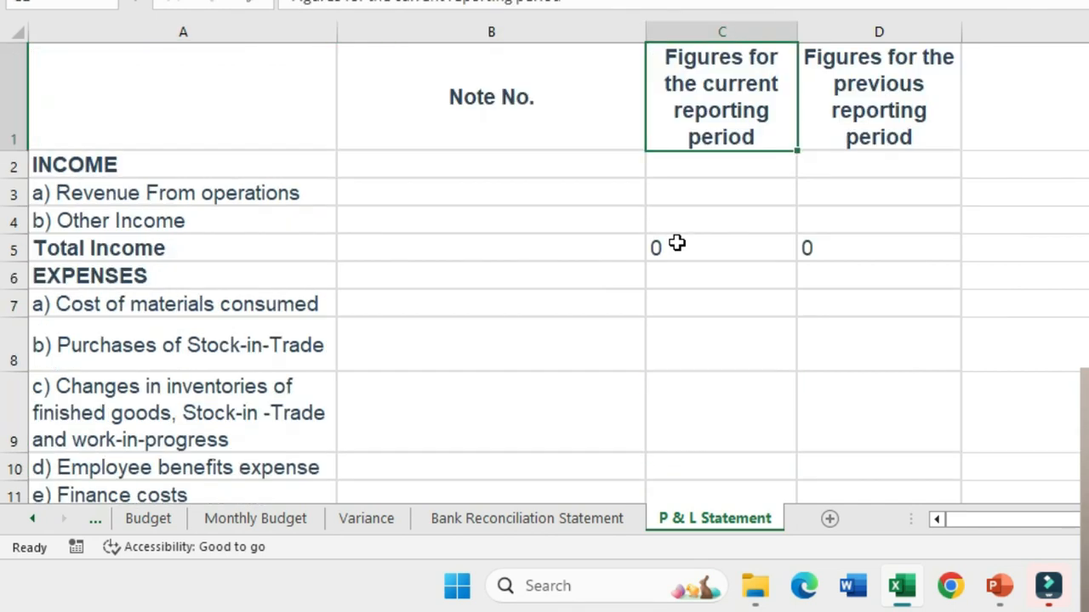
key(Right)
key(Right)
key(Right)
key(Right)
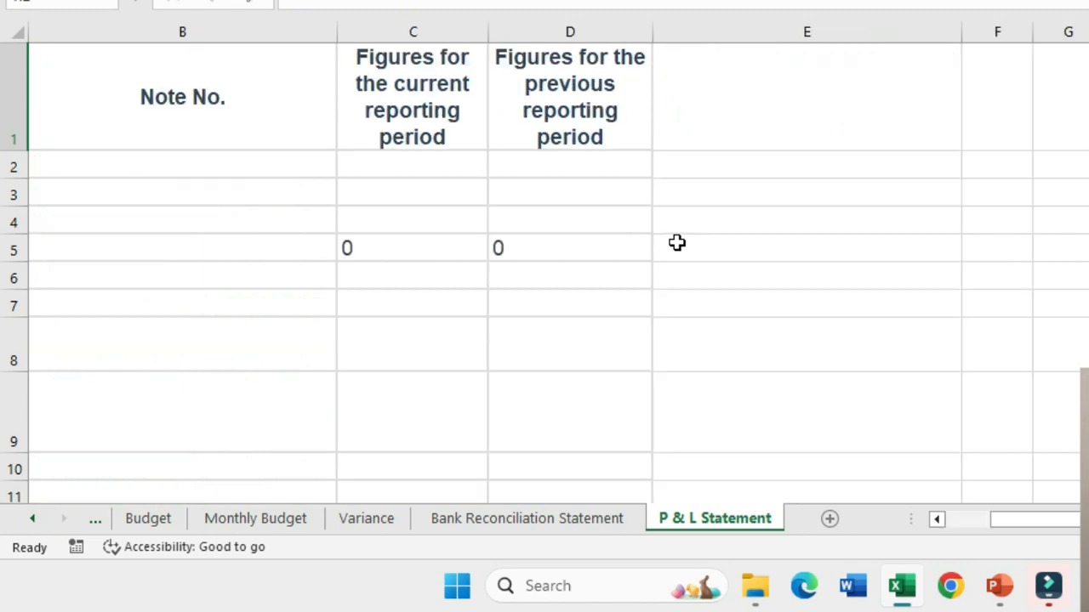
key(Down)
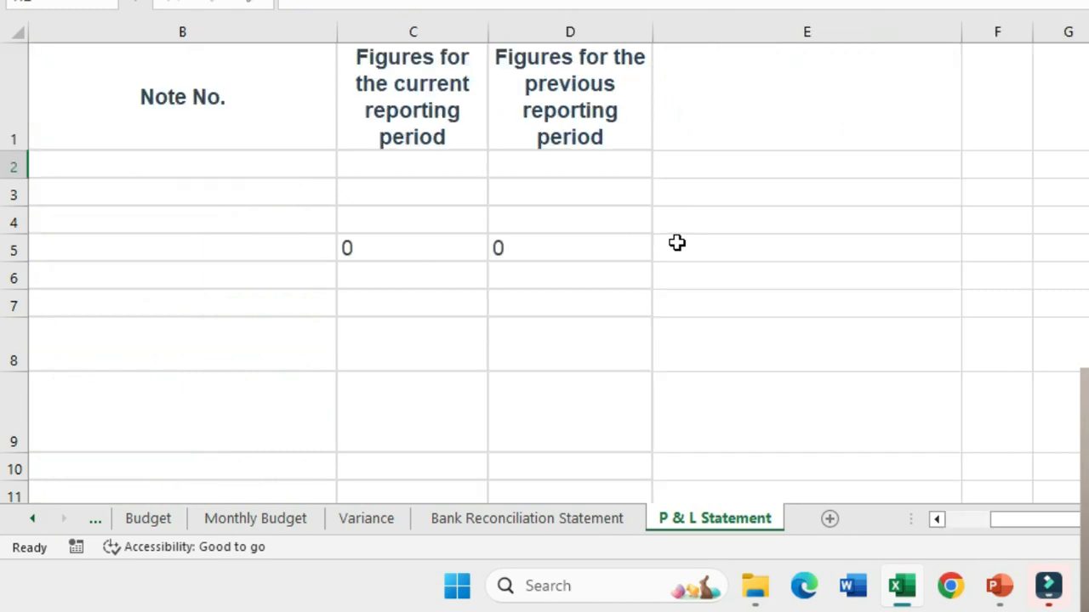
key(Left)
key(Left)
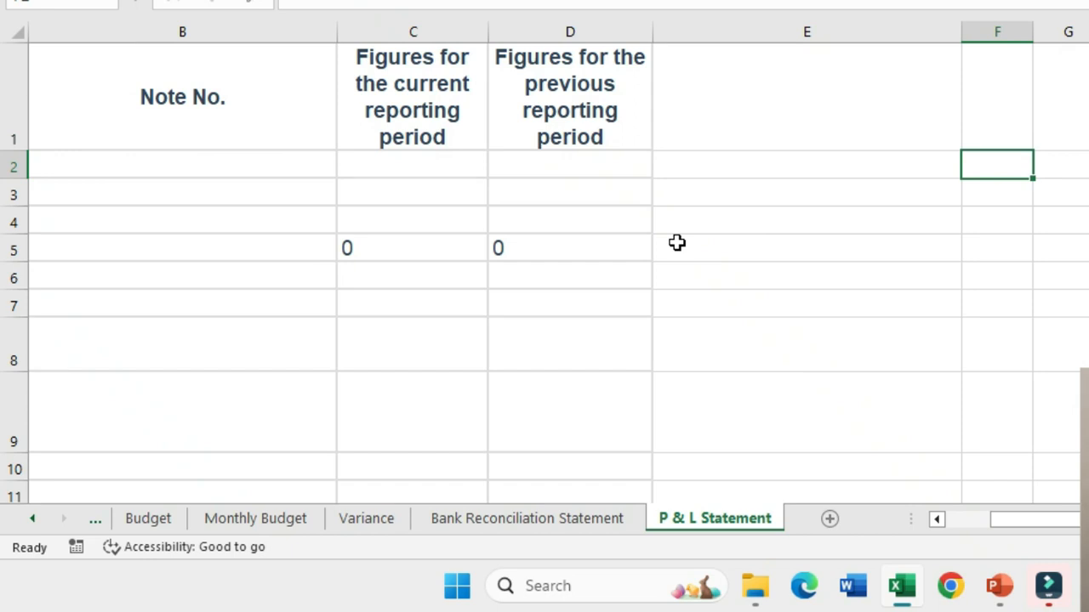
text(200)
key(Return)
text(300)
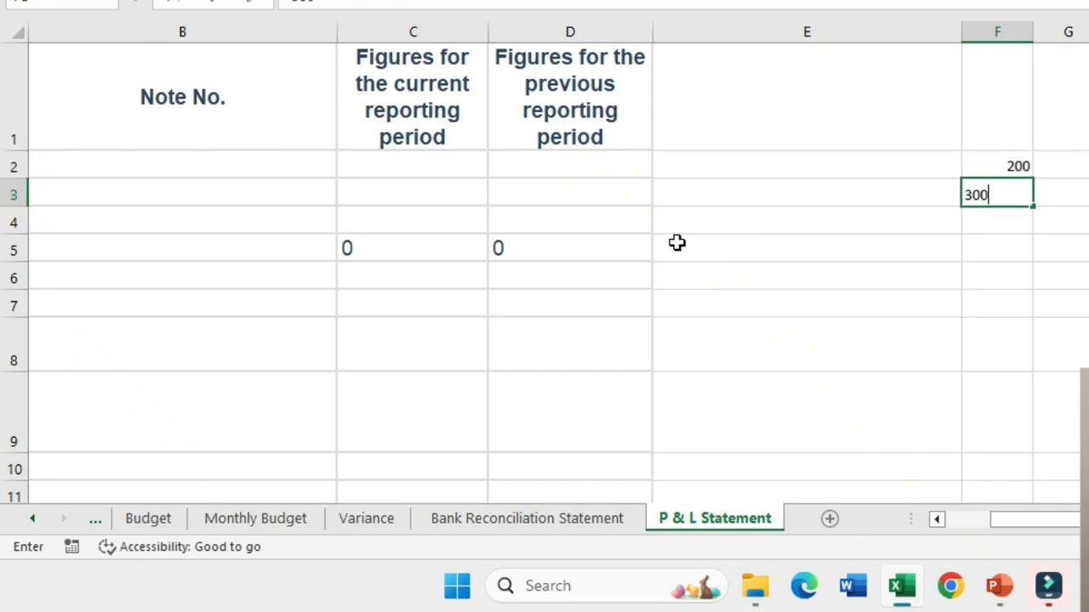
key(Return)
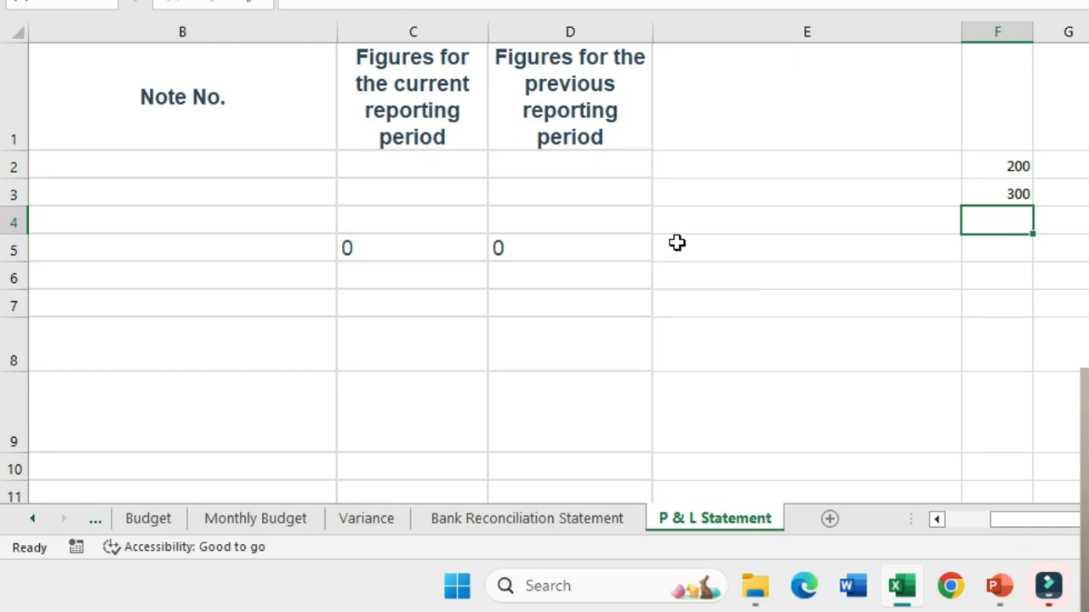
Step: Label E4 as Total and add F2 and F3 in cell F4
key(Left)
text(Total)
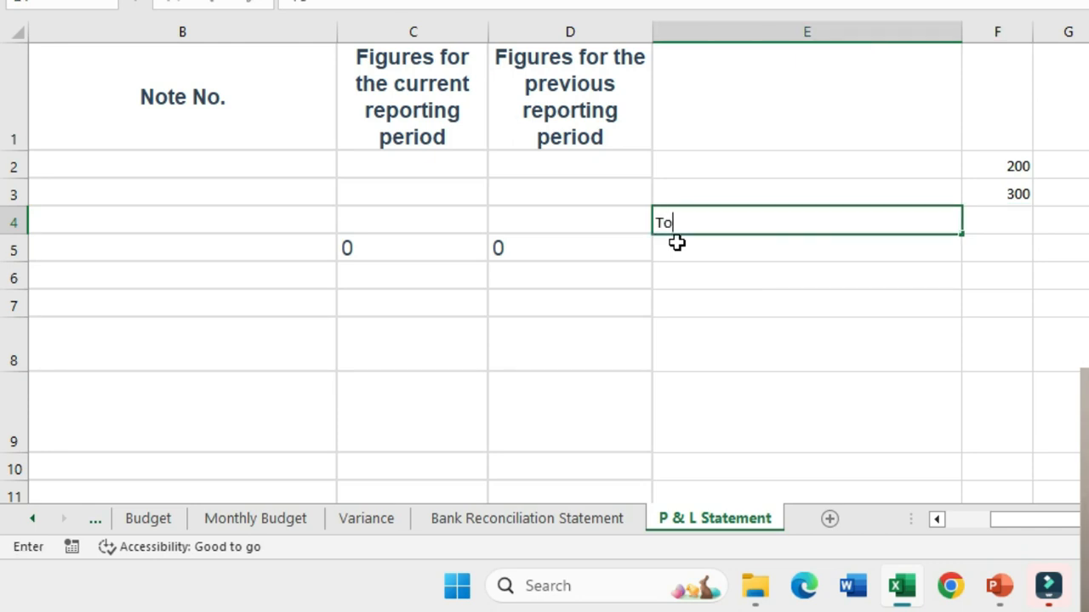
key(Return)
key(Up)
key(Right)
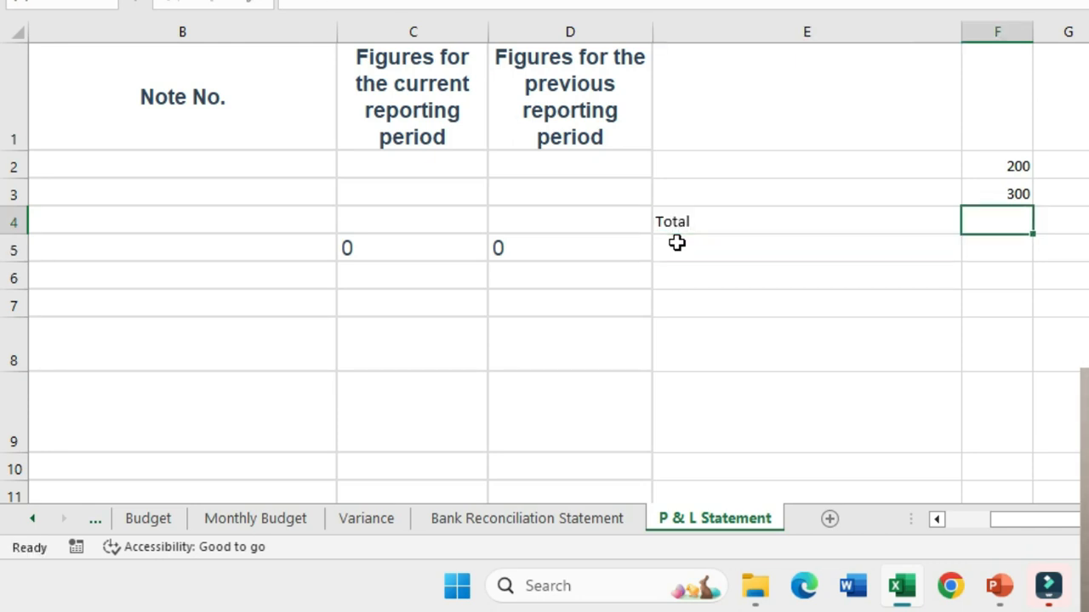
text(+)
key(Up)
key(Up)
text(+)
key(Up)
key(Return)
key(Up)
key(Left)
key(Left)
key(Left)
key(Left)
key(Left)
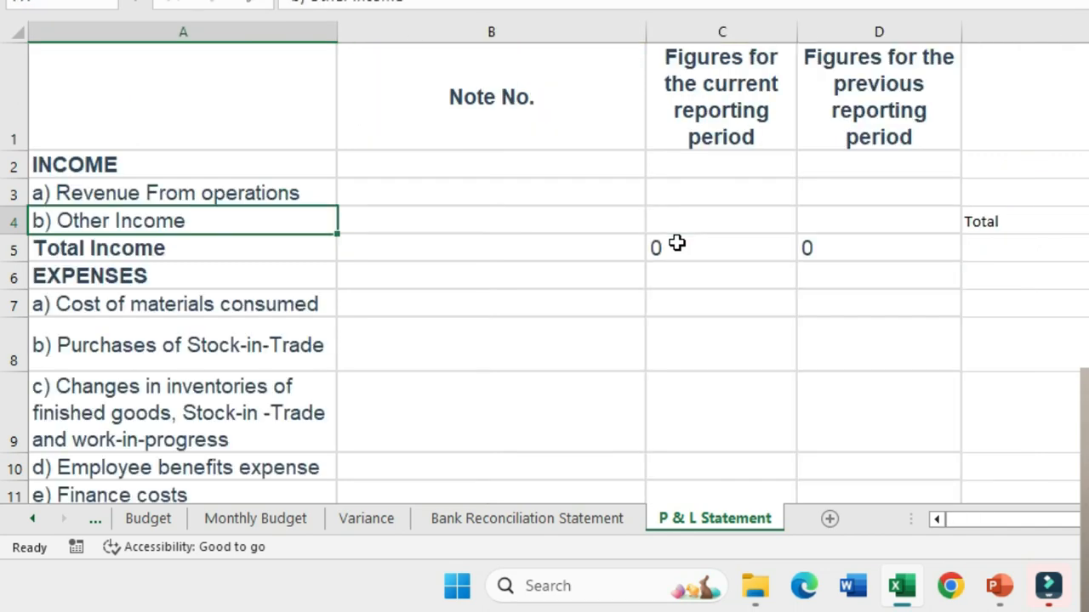
key(Down)
key(Down)
key(Up)
key(Up)
key(Up)
key(Right)
key(Right)
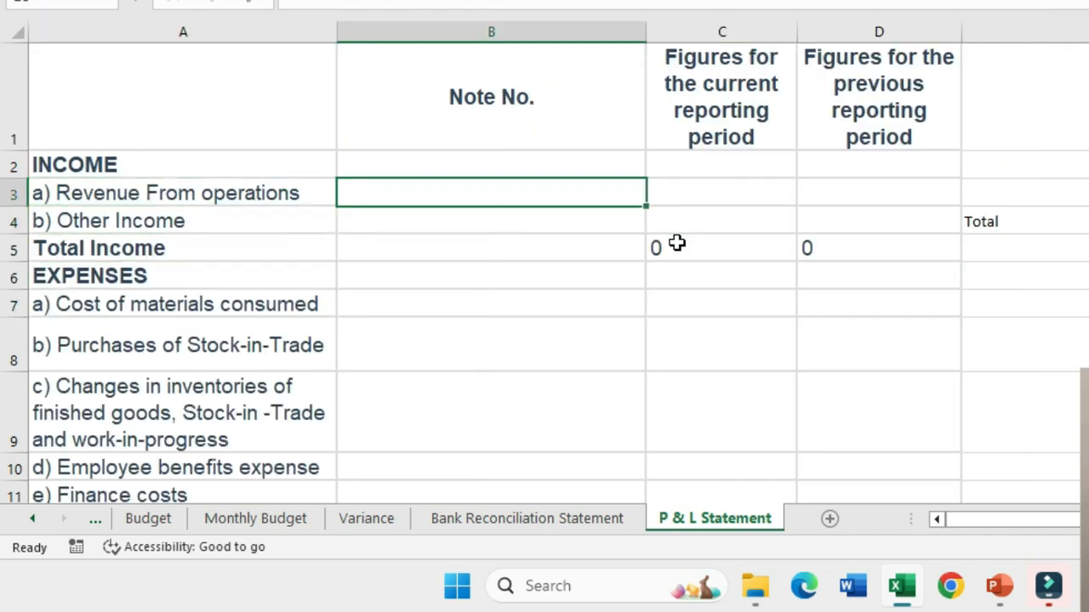
key(Left)
Step: Make the Total label and its amount in E4:F4 bold
key(Right)
key(Right)
key(Right)
key(Down)
key(Left)
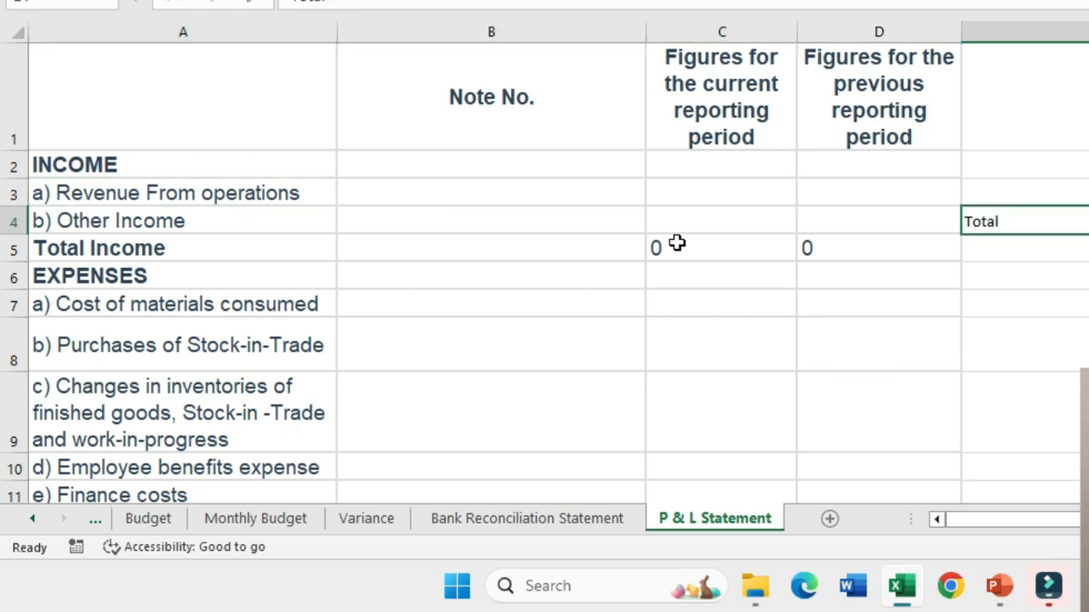
key(ctrl+b)
key(Left)
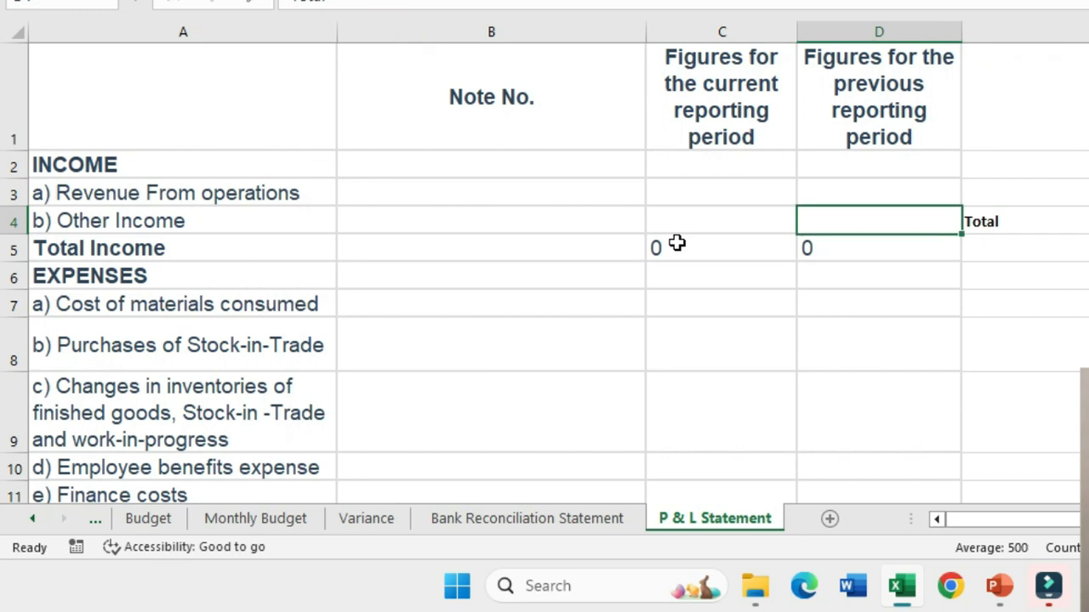
Step: Link the current period's Revenue From operations in C3 to the Total amount in F4 with a cell-reference formula
key(Left)
key(Left)
key(Left)
key(Up)
key(Right)
key(Right)
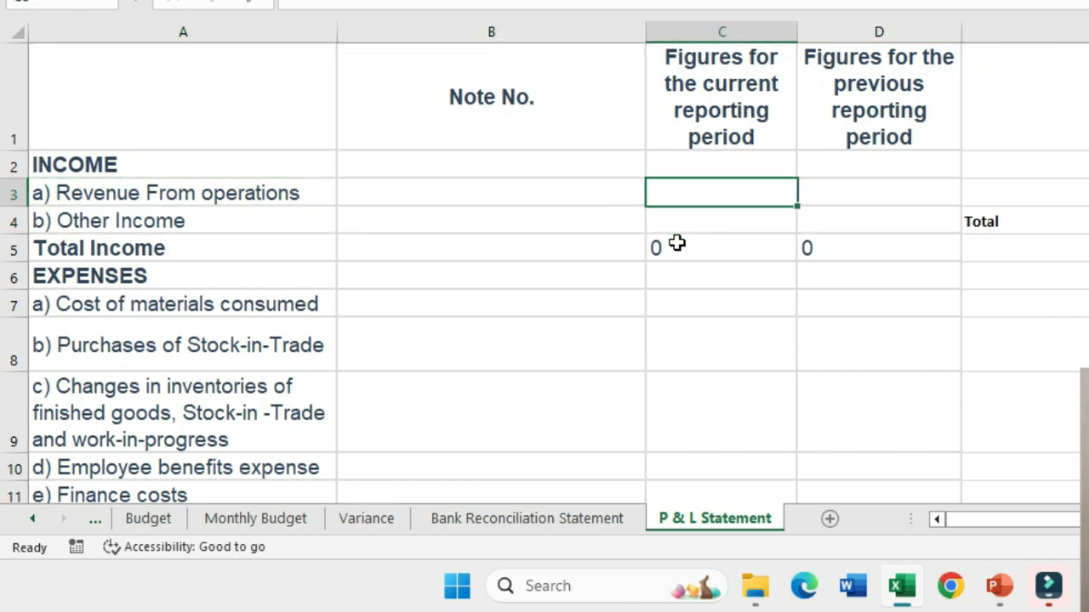
text(+)
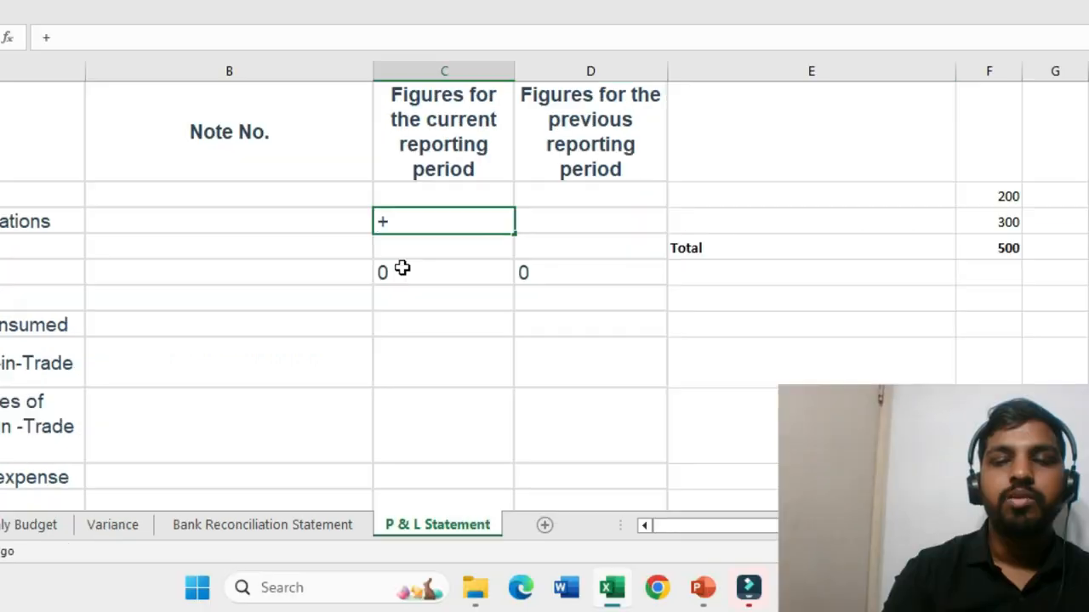
key(BackSpace)
text(=)
key(Right)
key(Right)
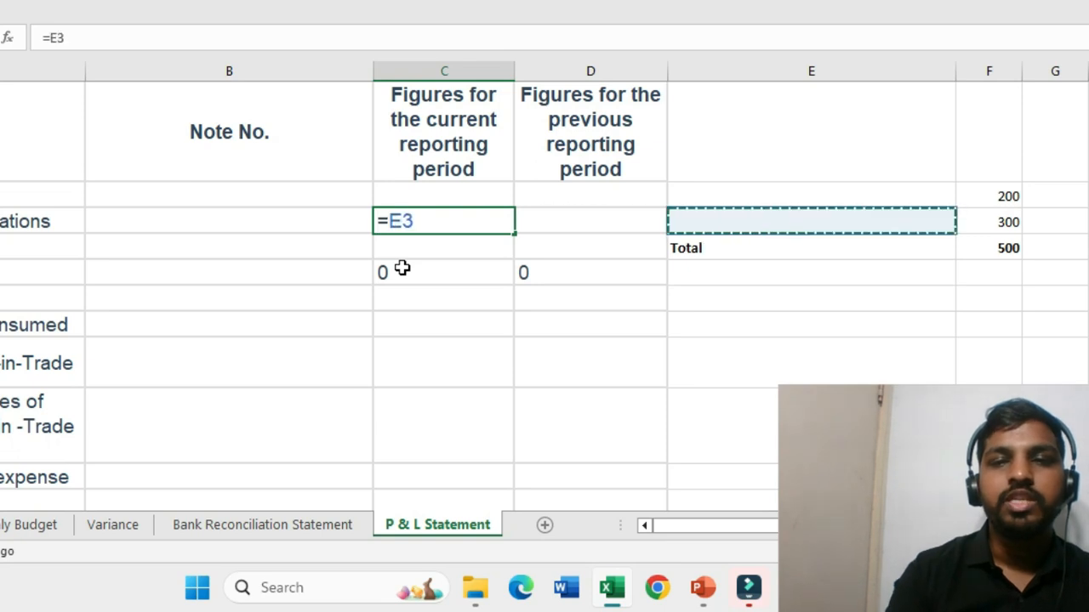
key(Right)
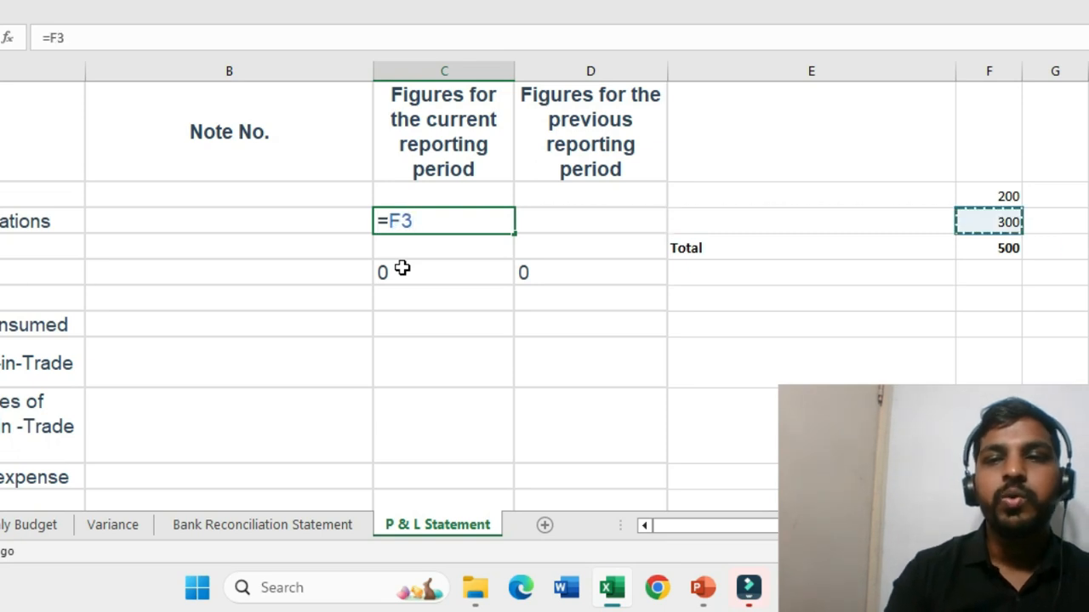
key(Down)
key(Return)
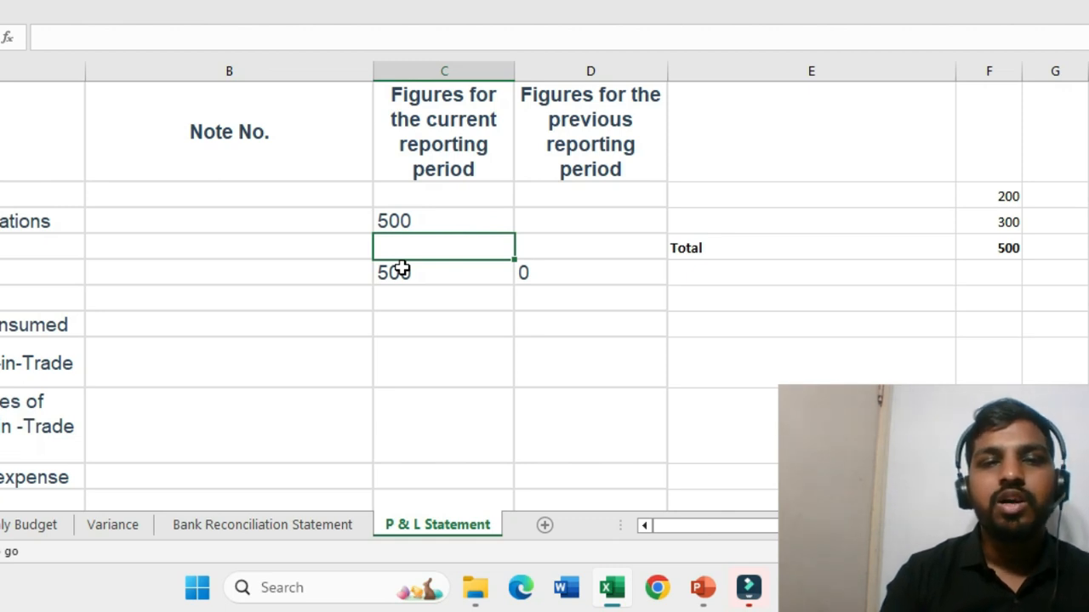
key(Up)
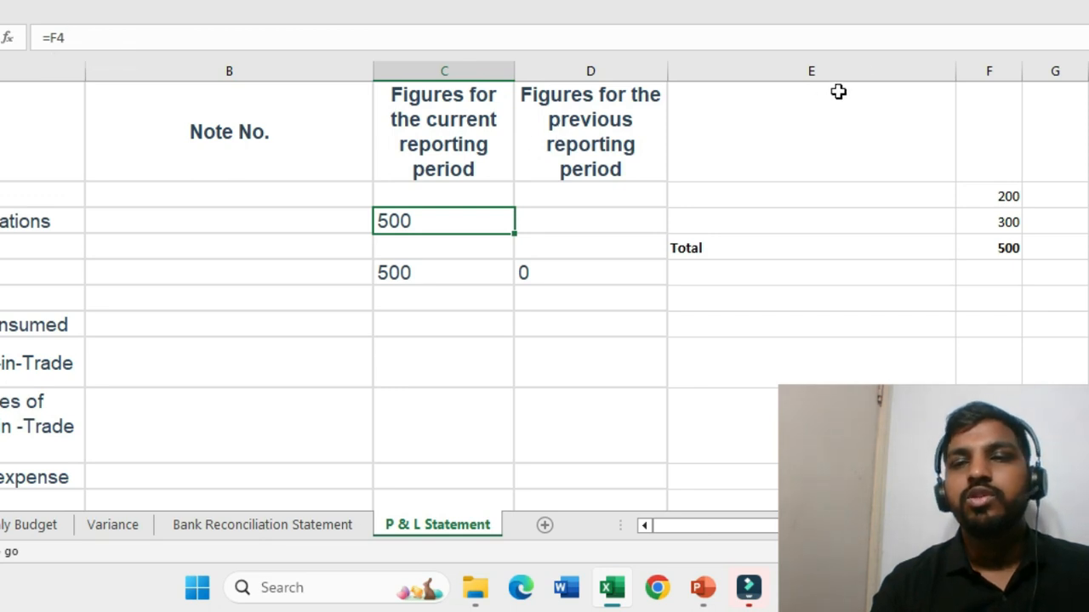
Step: Change the first sample amount in F2 to 500 and compare the formulas in F4 and the linked cell C3
click(996, 242)
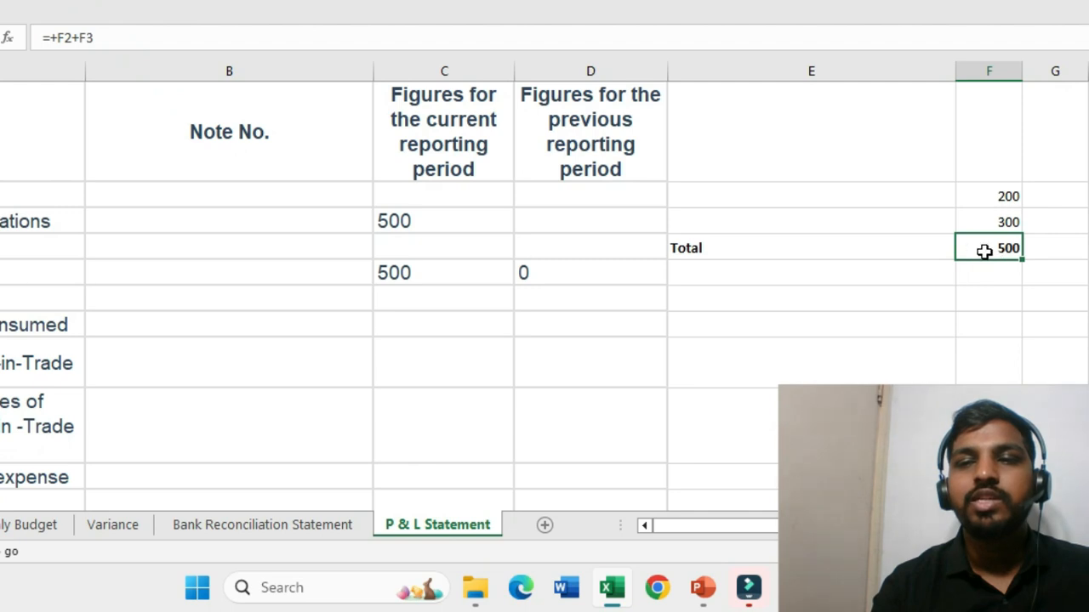
click(469, 220)
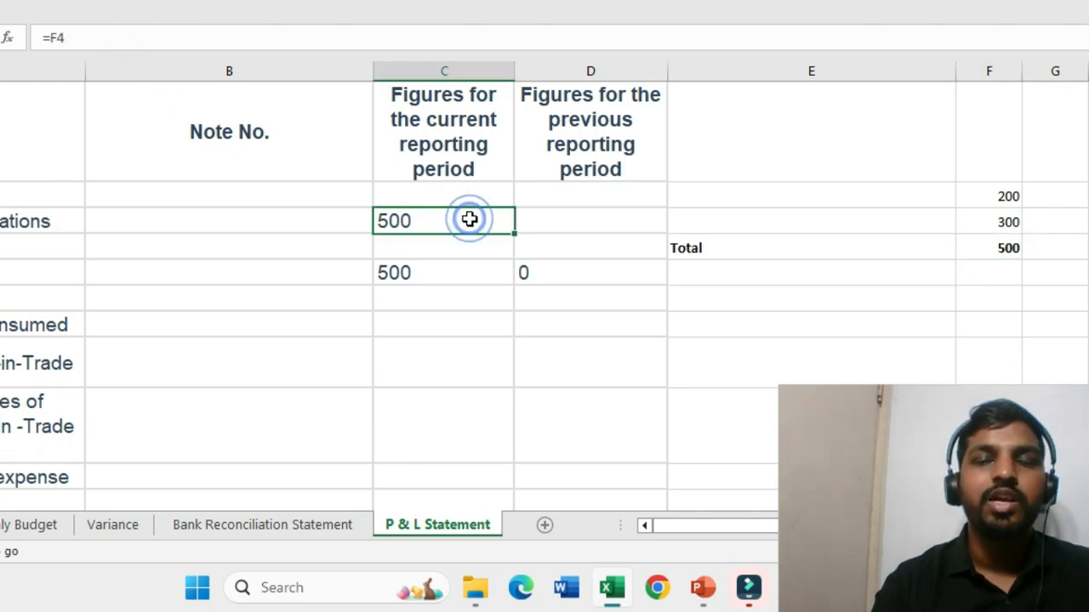
click(1006, 249)
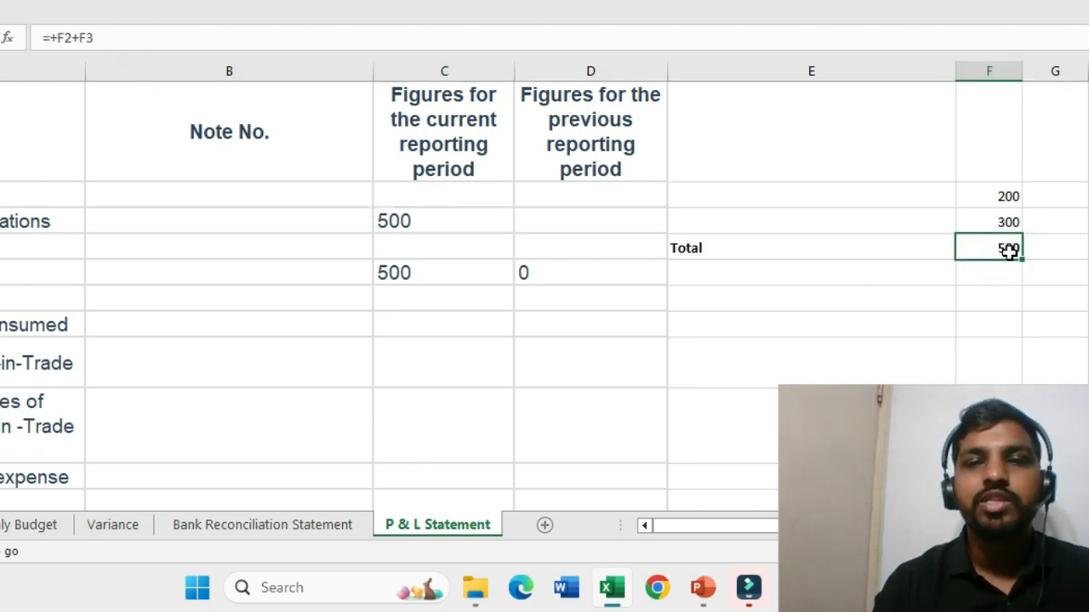
click(992, 188)
text(500)
key(Return)
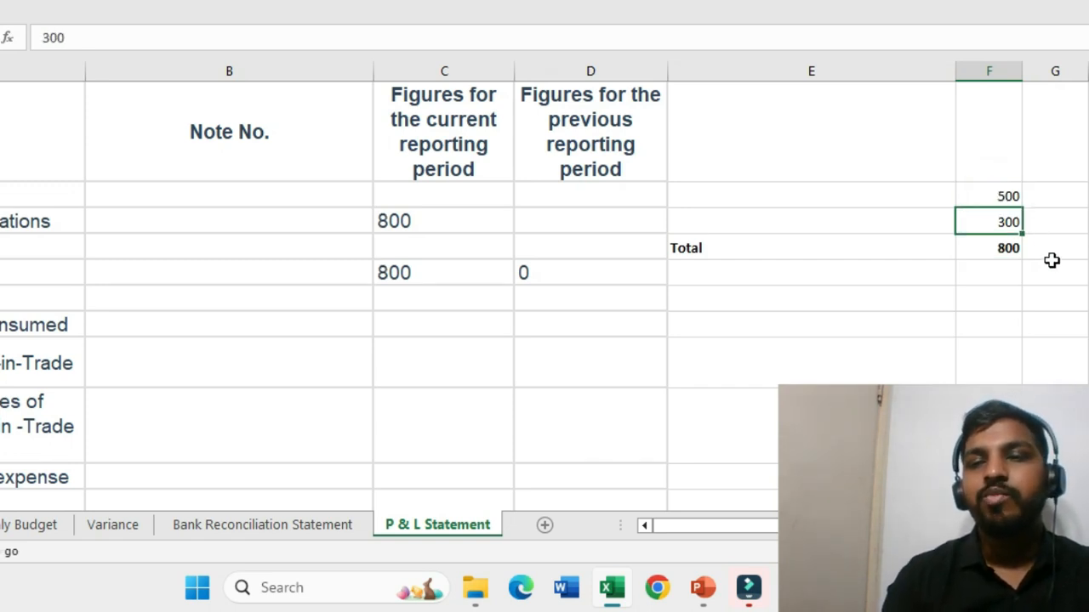
click(1015, 248)
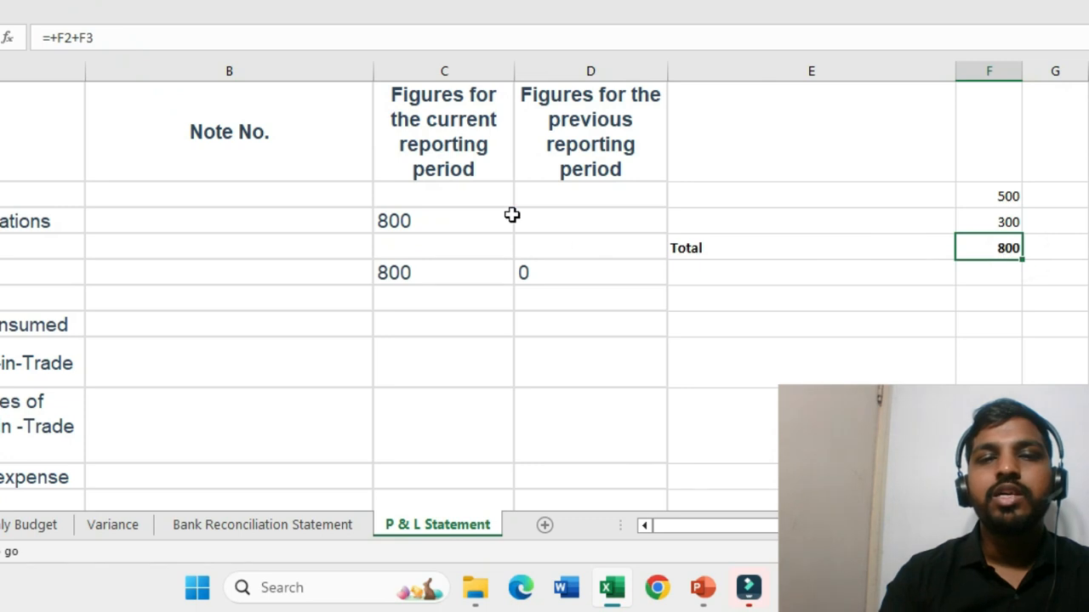
click(468, 211)
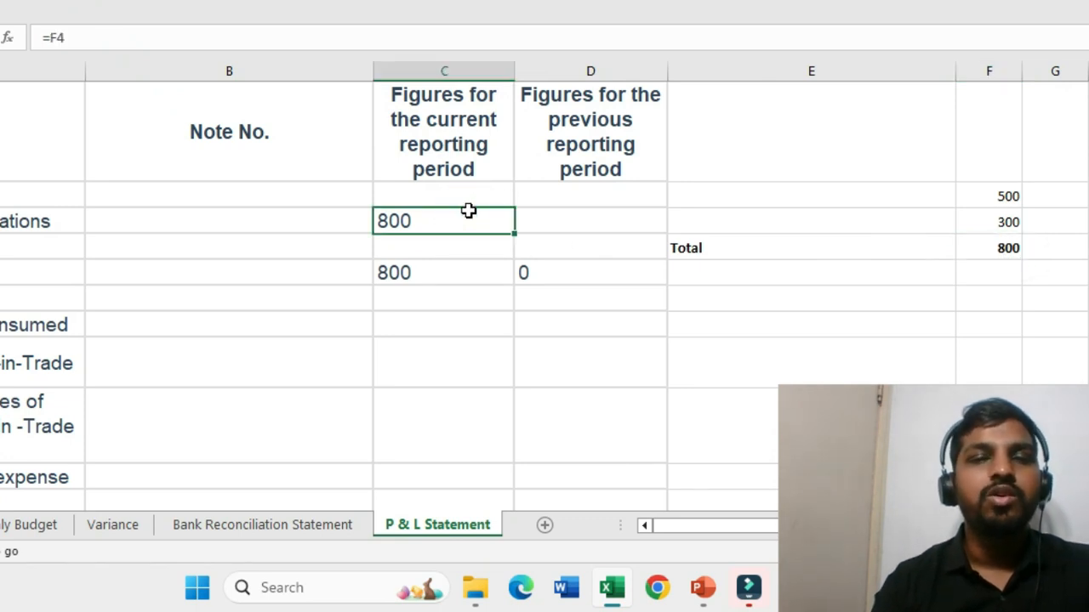